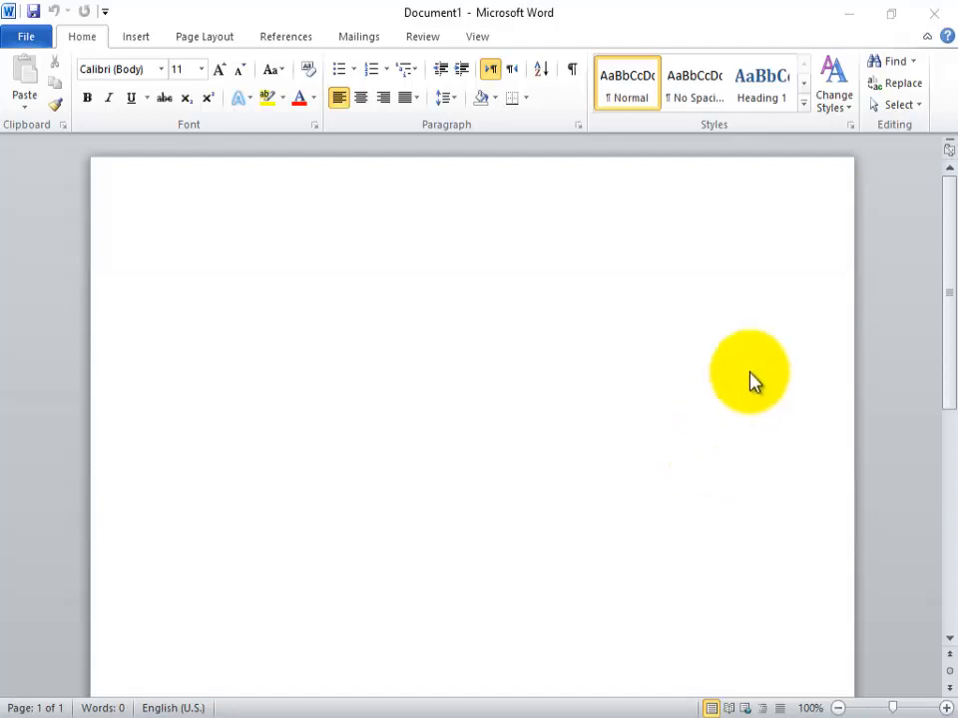
drag(951, 320, 950, 646)
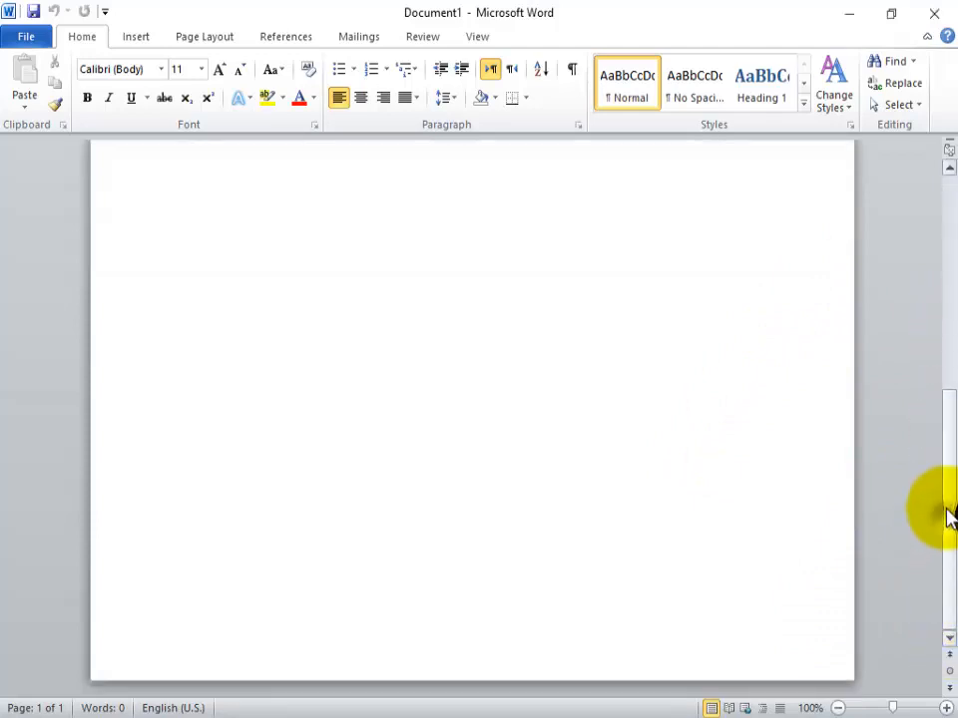
drag(947, 515, 940, 260)
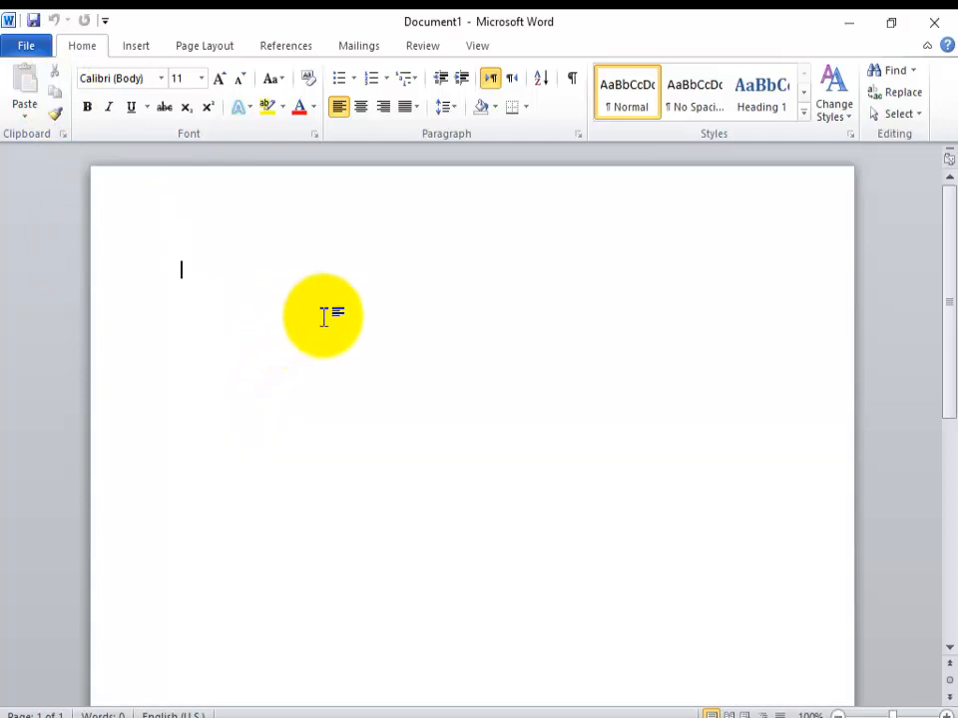
Step: Enter the text "Ilm Helper" on the first line of the blank document
text(I)
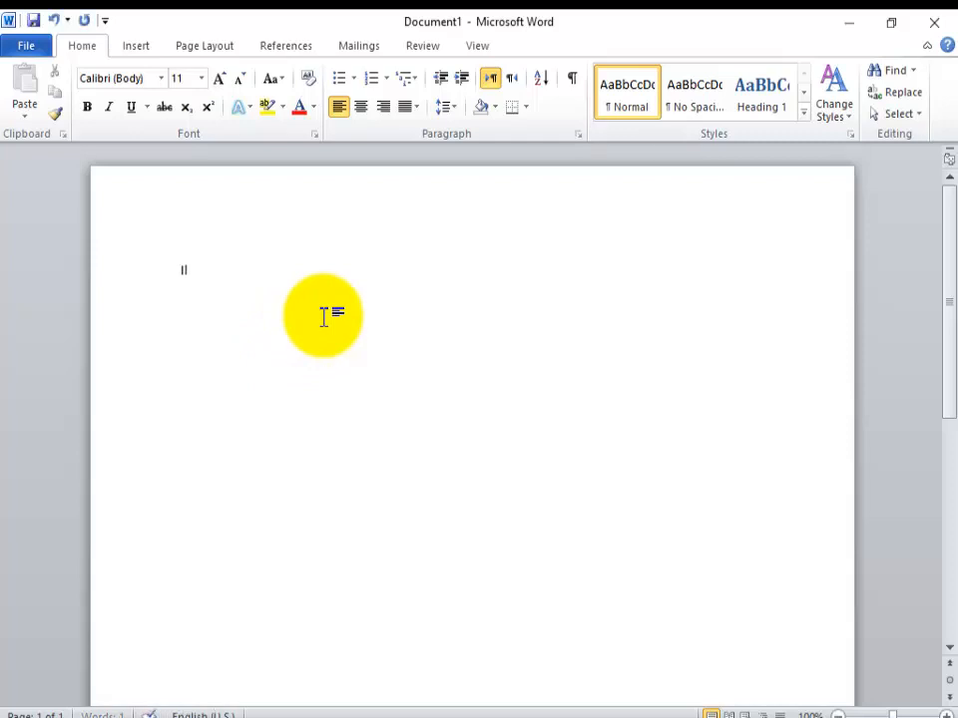
text(lm Helper)
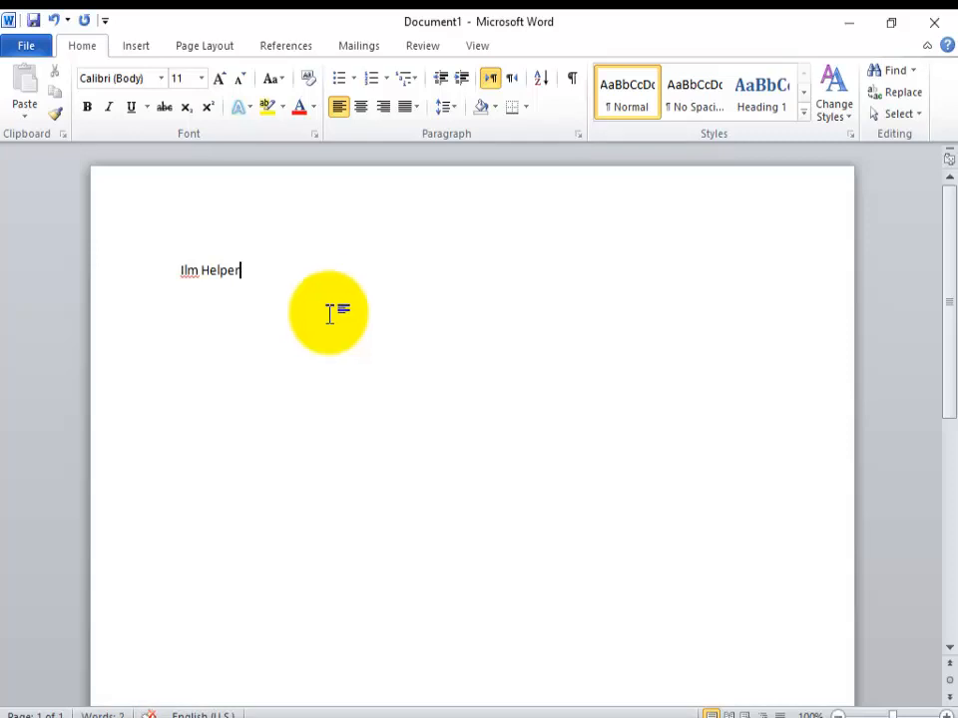
Step: Select only the word "Ilm" and change its case to UPPERCASE
double_click(187, 272)
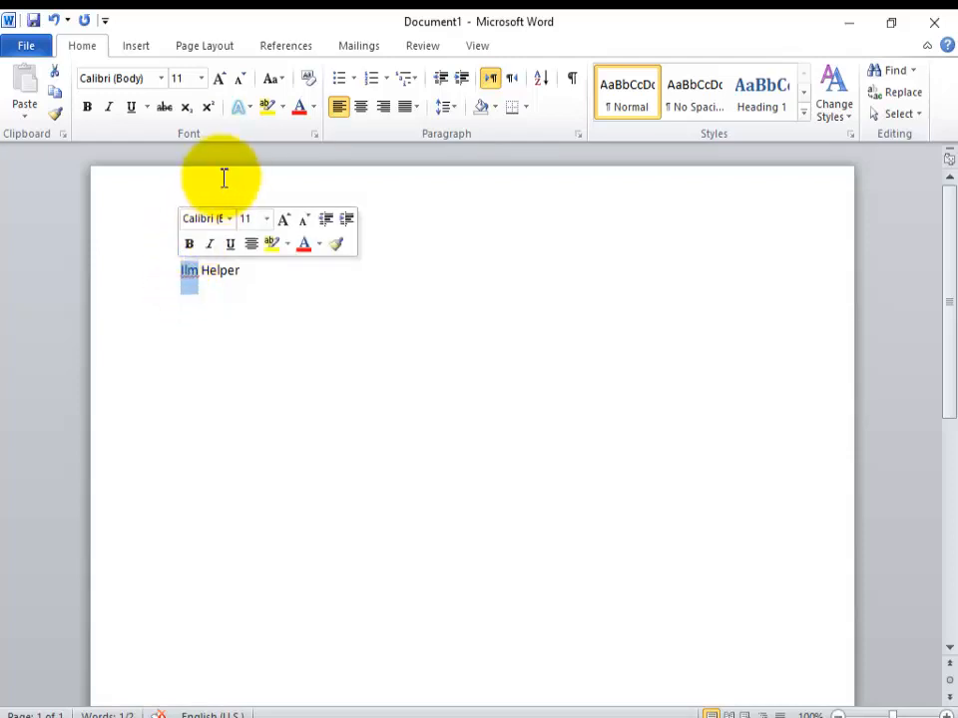
click(284, 85)
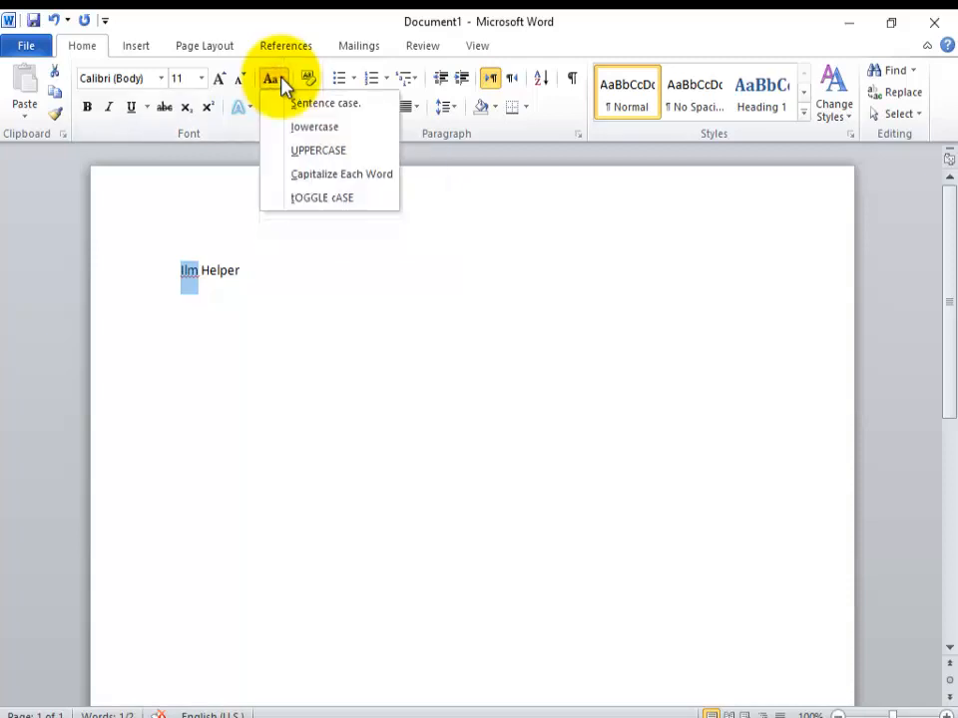
click(315, 150)
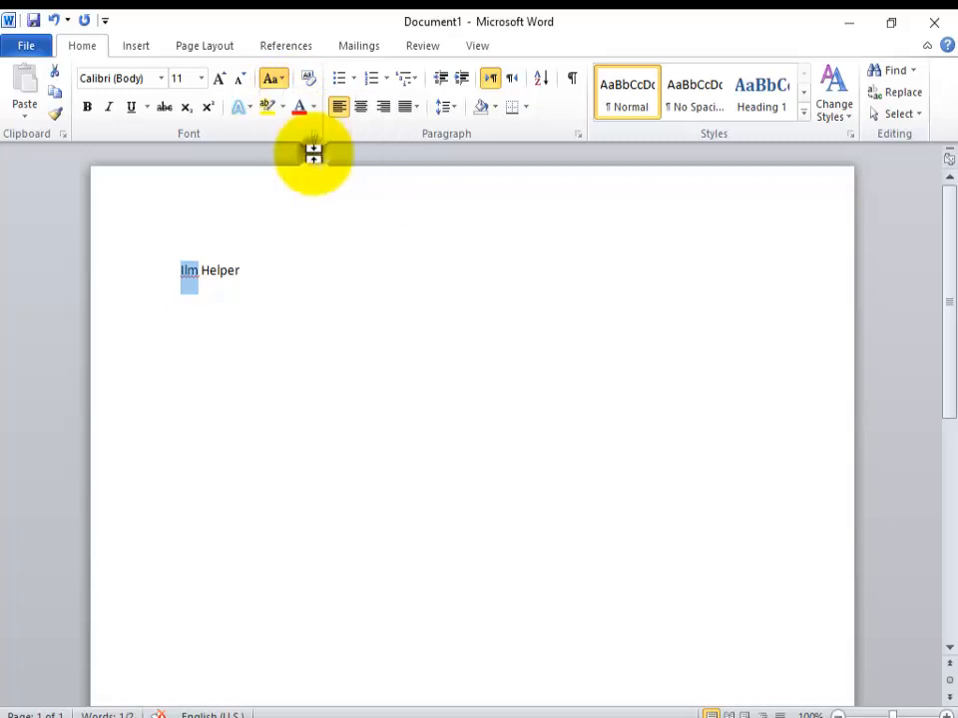
Step: Change the case of the selected first word to lowercase
click(285, 83)
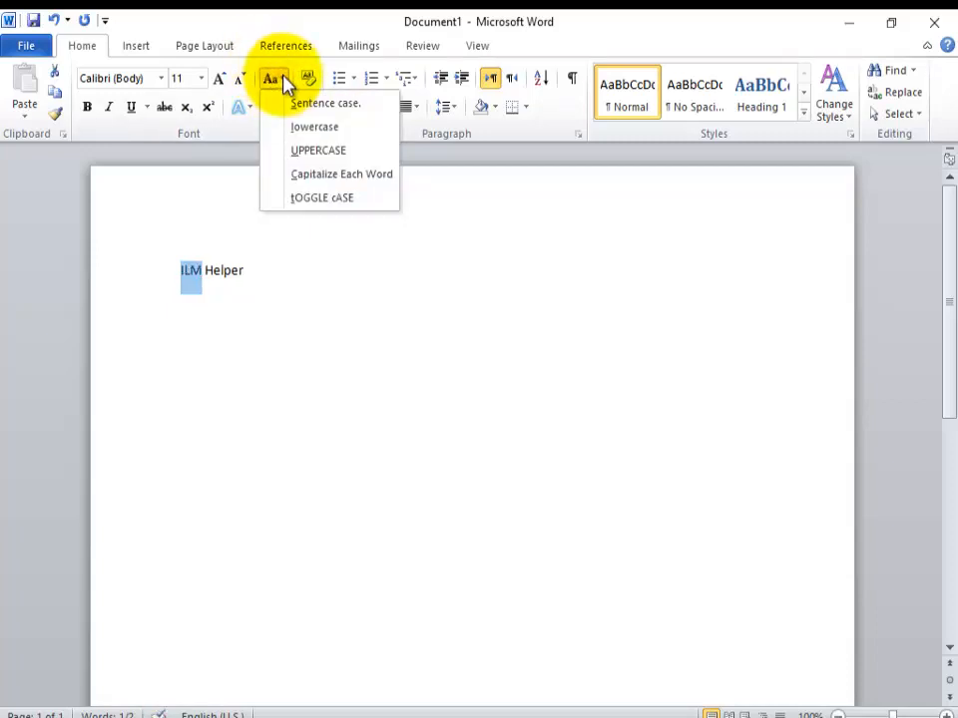
click(285, 82)
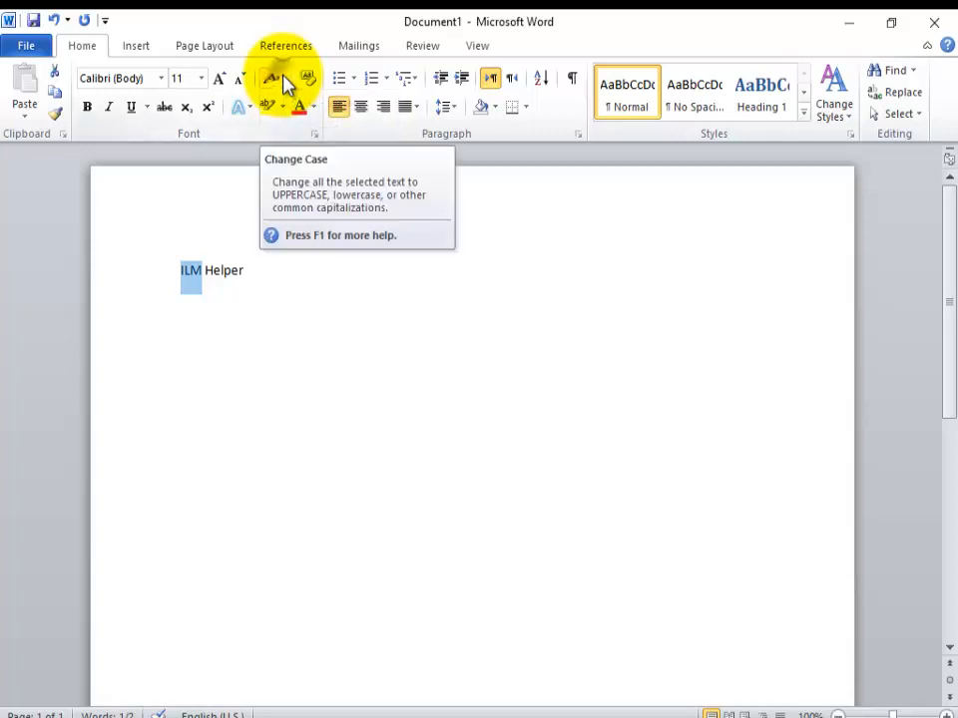
click(285, 83)
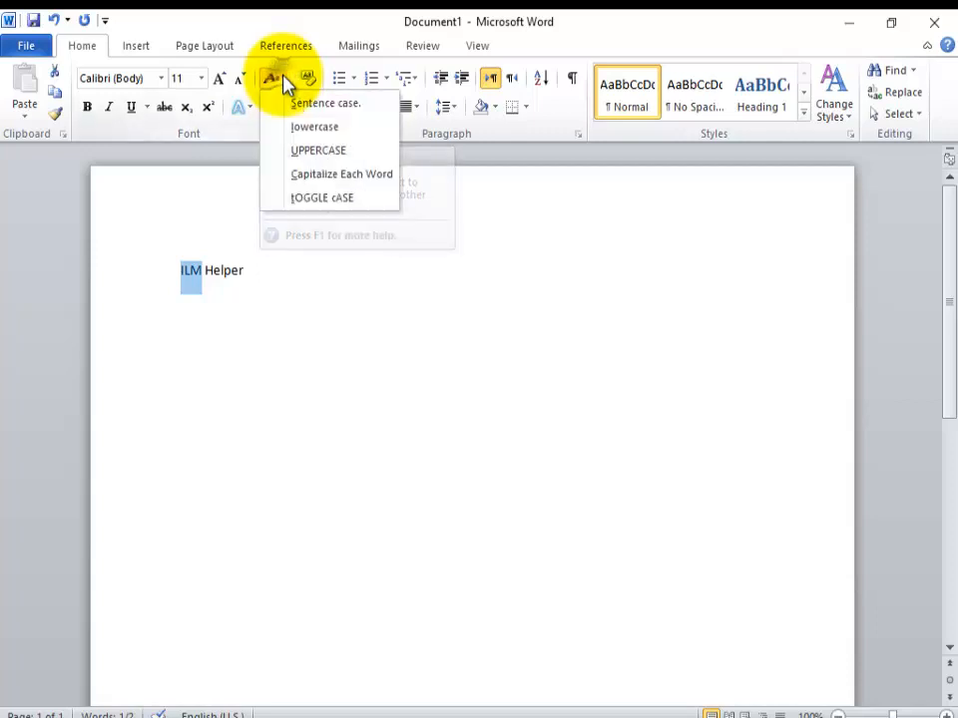
click(303, 128)
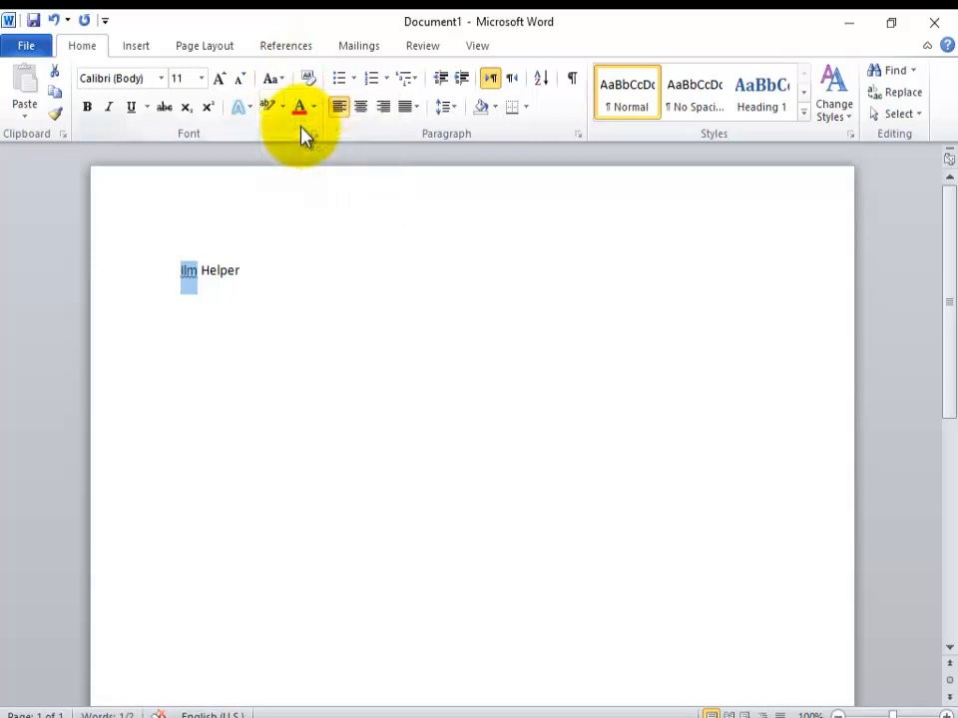
Step: Convert the selected lowercase word "ilm" back to UPPERCASE
click(285, 80)
click(285, 81)
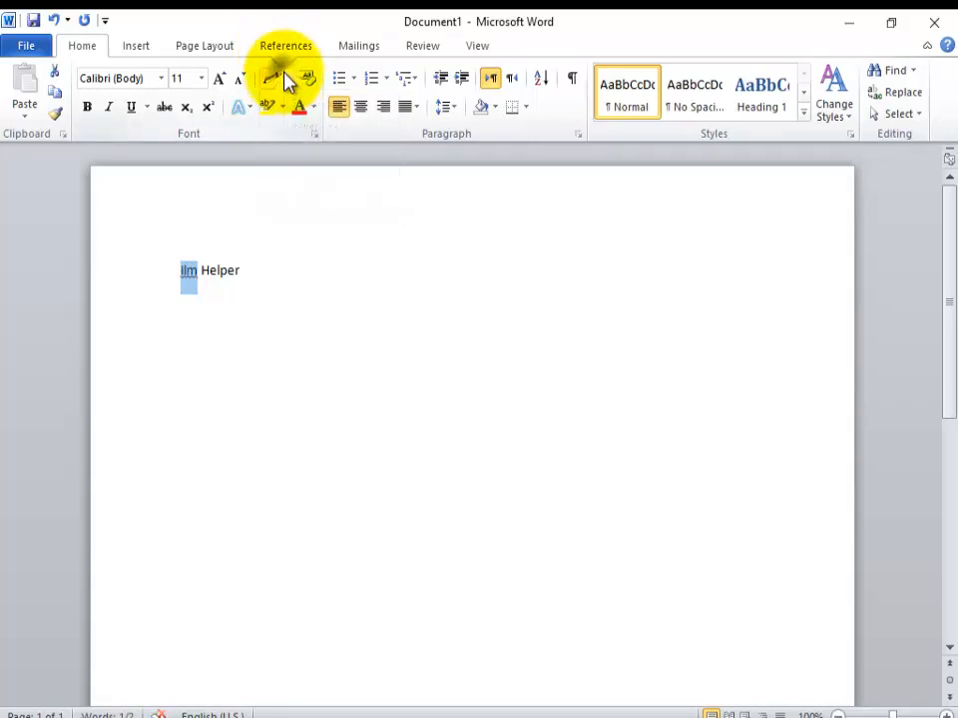
click(284, 83)
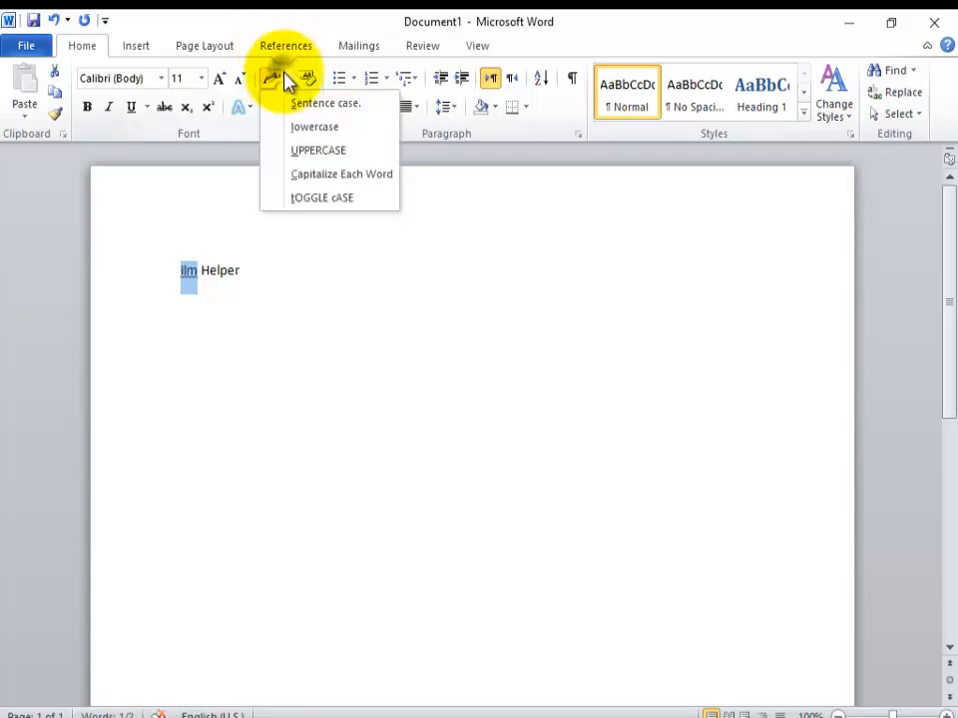
click(299, 159)
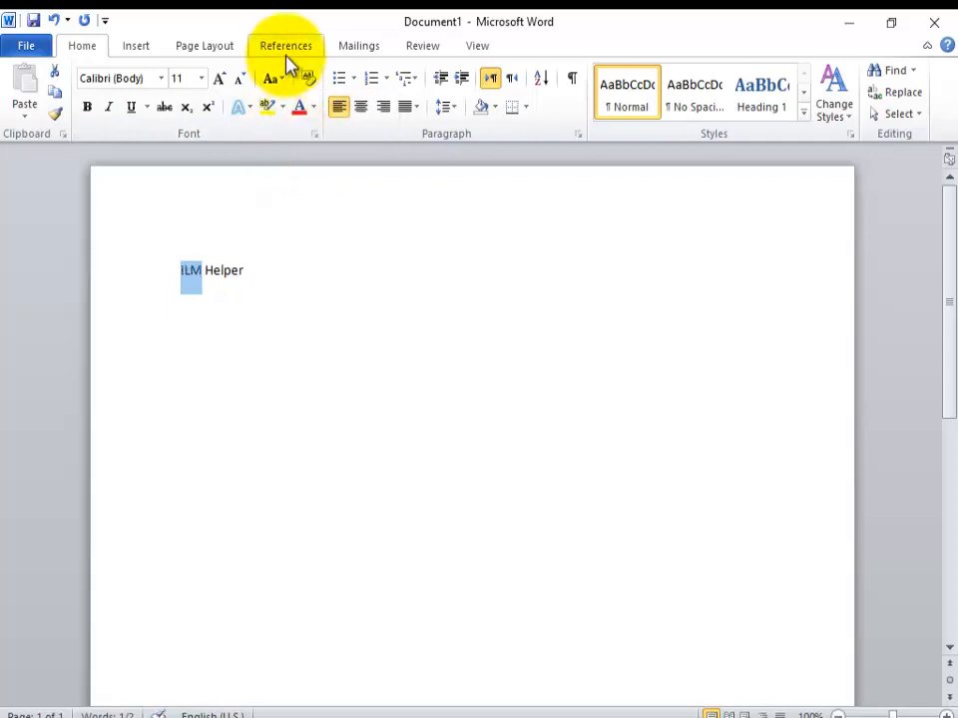
Step: Apply Capitalize Each Word to the selected first word, followed by tOGGLE cASE
click(284, 81)
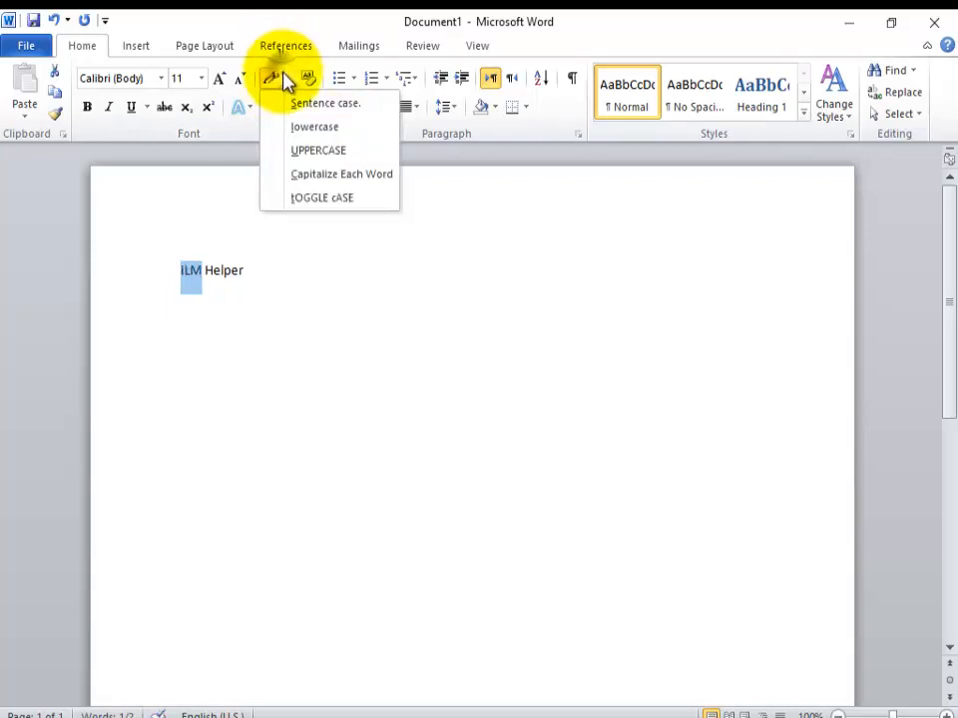
click(302, 175)
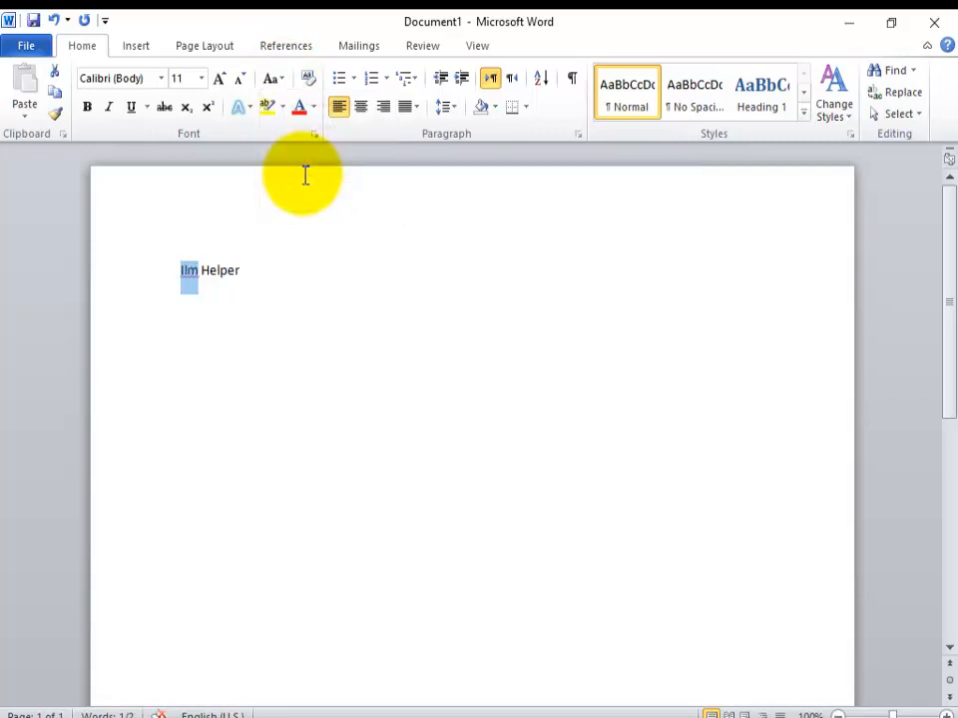
click(284, 81)
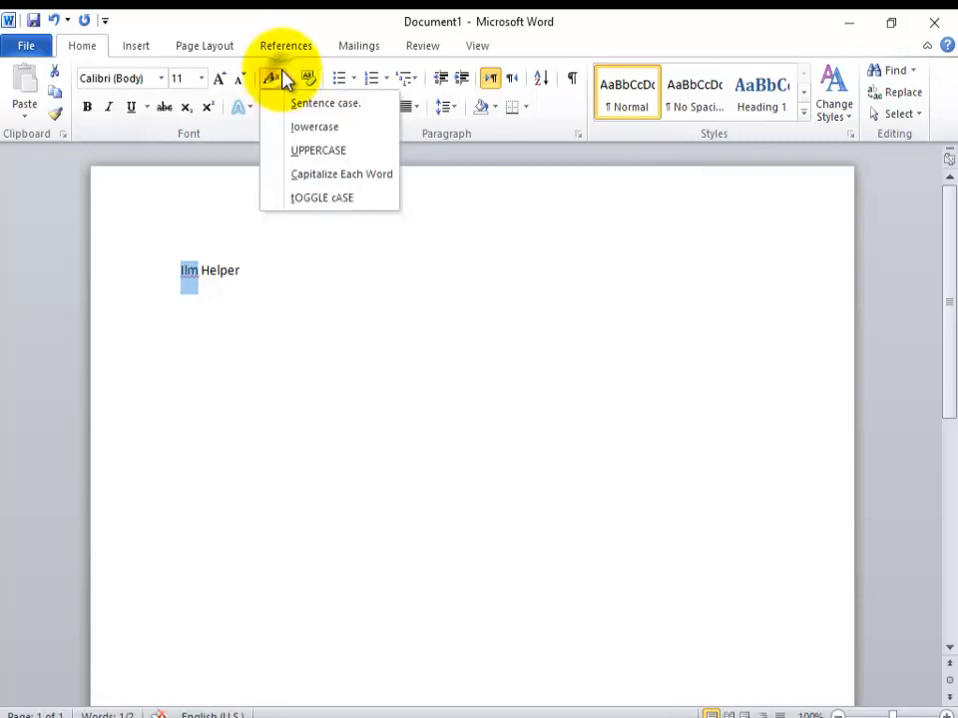
click(296, 197)
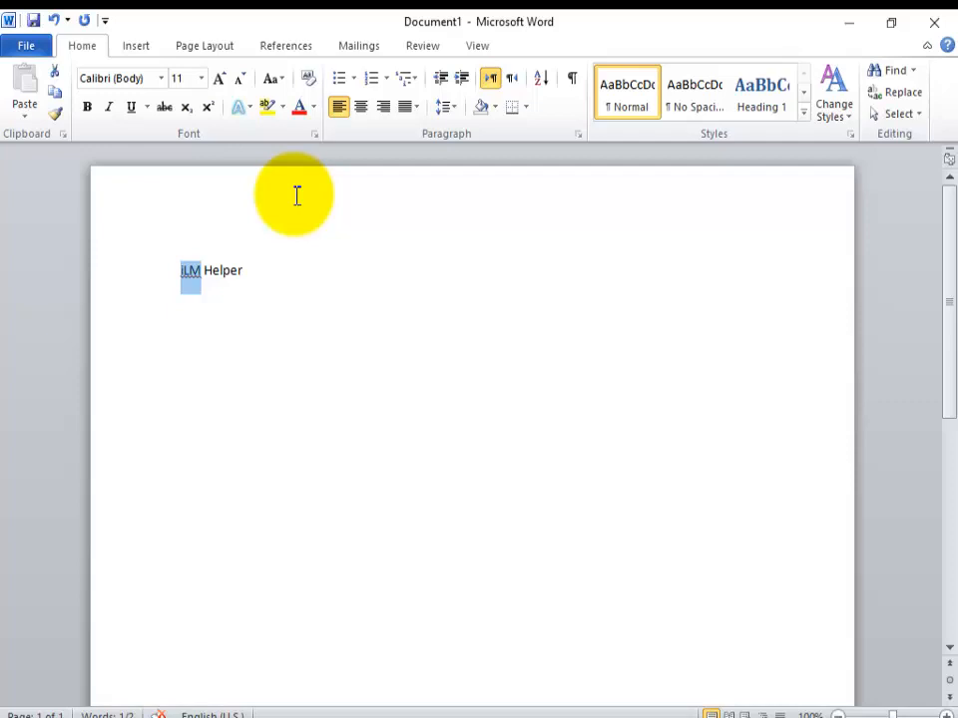
Step: Set the case of the selected first word to UPPERCASE so it reads "ILM"
click(284, 81)
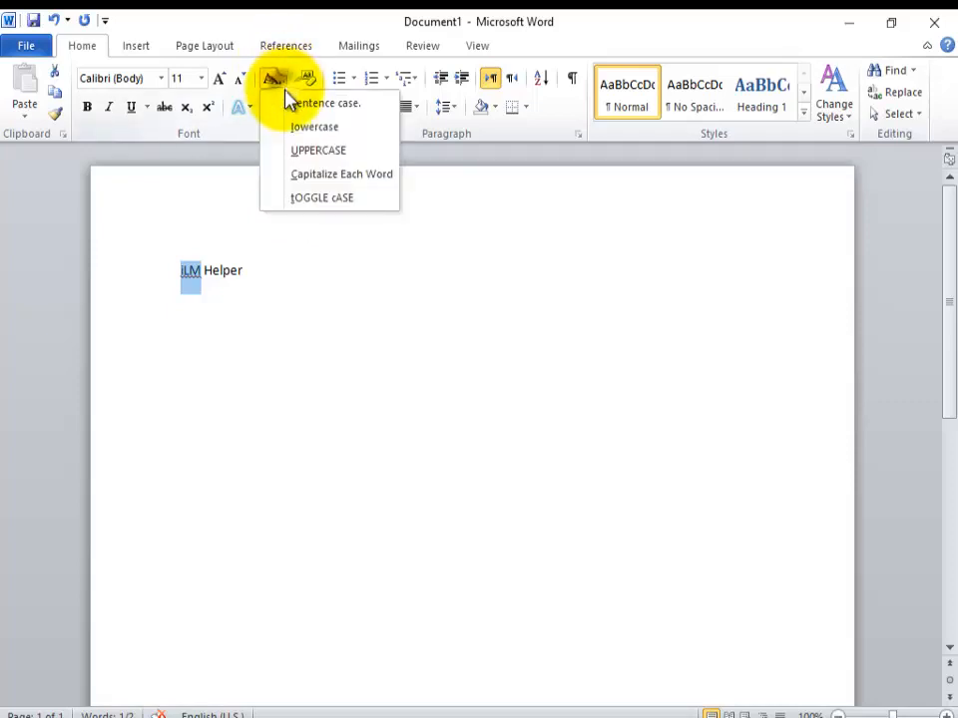
click(289, 149)
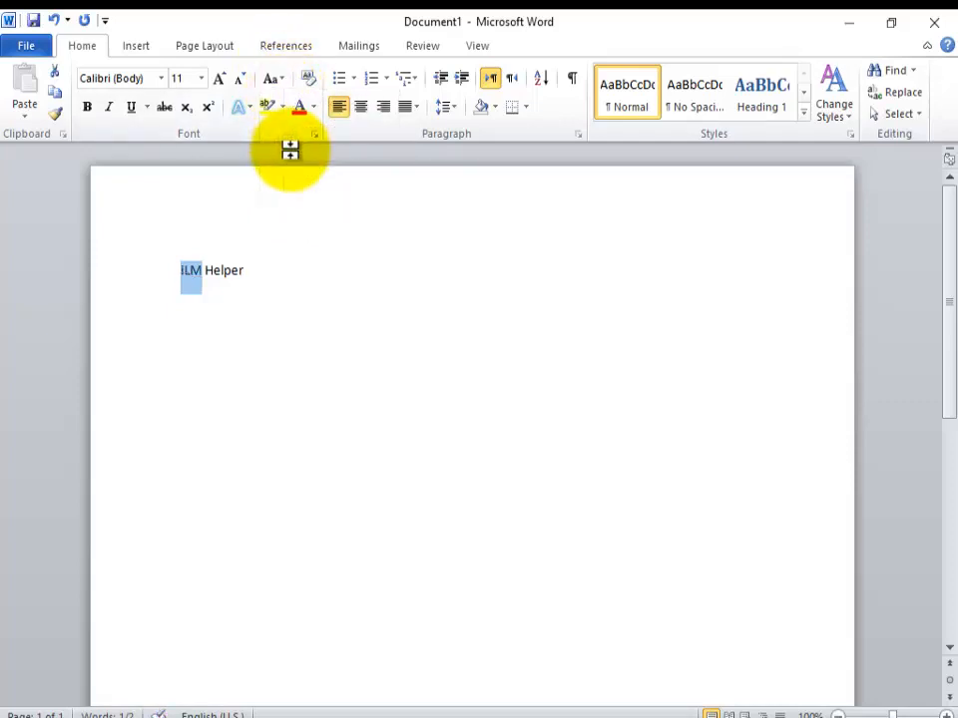
Step: Select the whole text "ILM Helper" and set its font to Times New Roman
drag(245, 270, 178, 281)
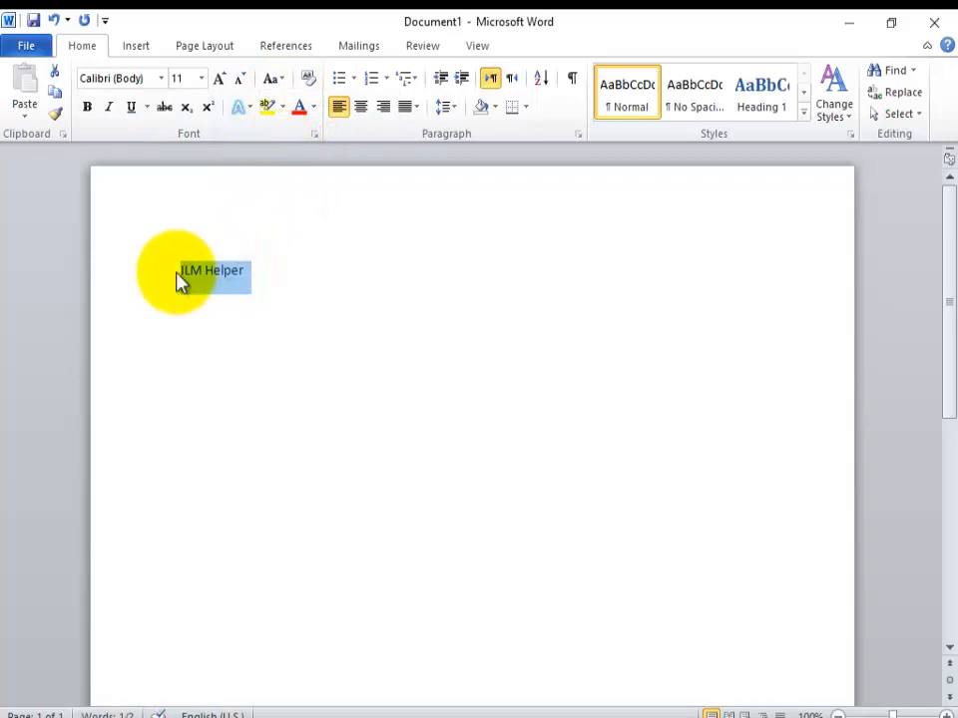
click(163, 80)
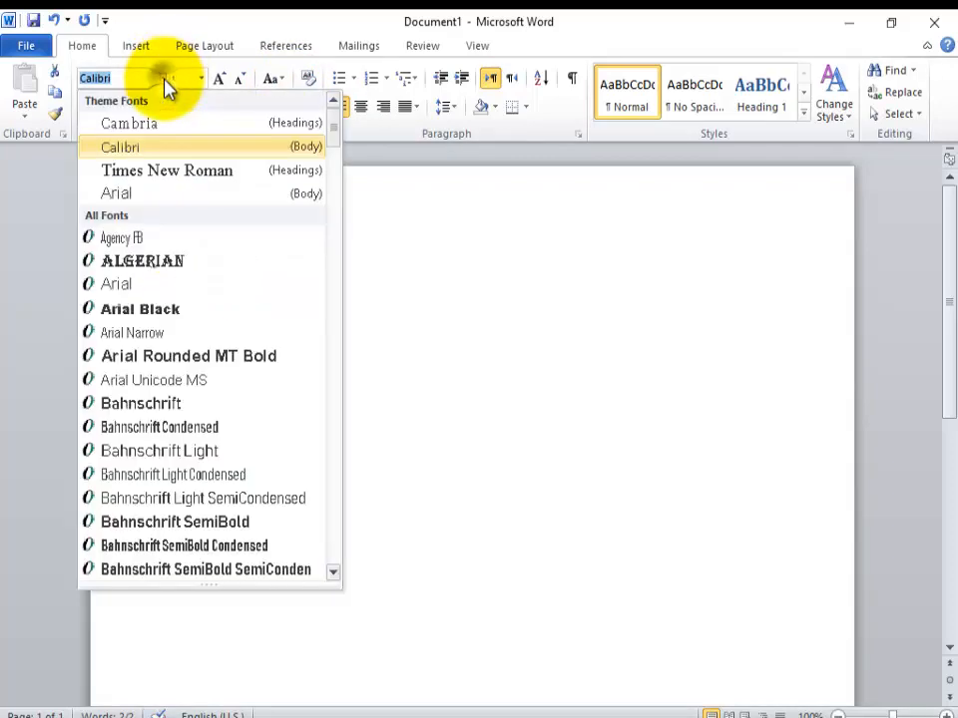
click(196, 178)
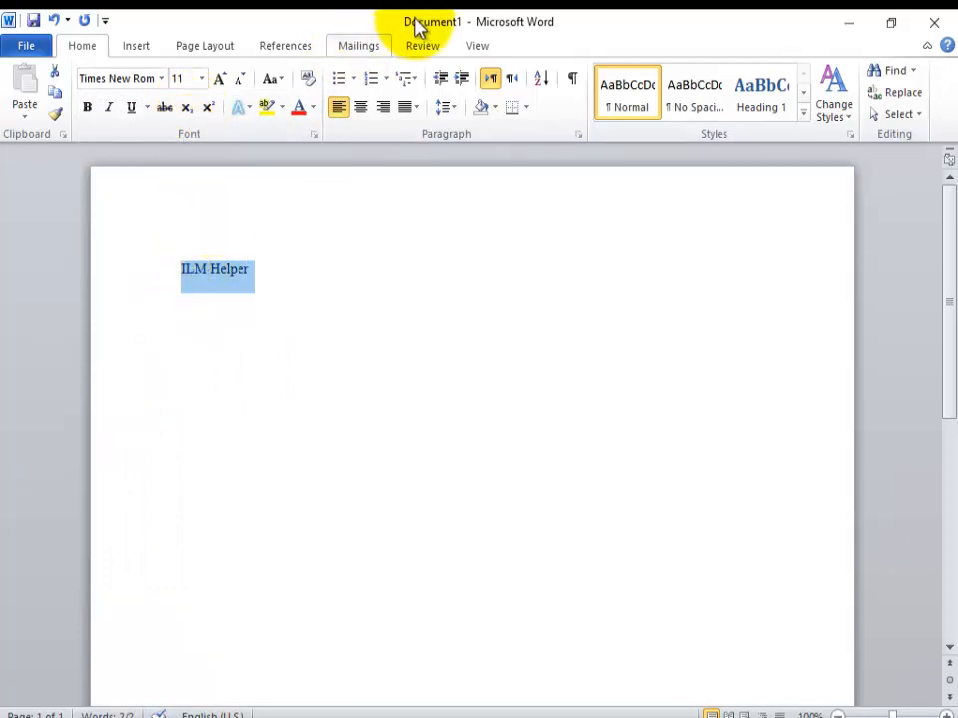
Step: Change the selected text's font to Arial Rounded MT Bold and center the line on the page
click(168, 84)
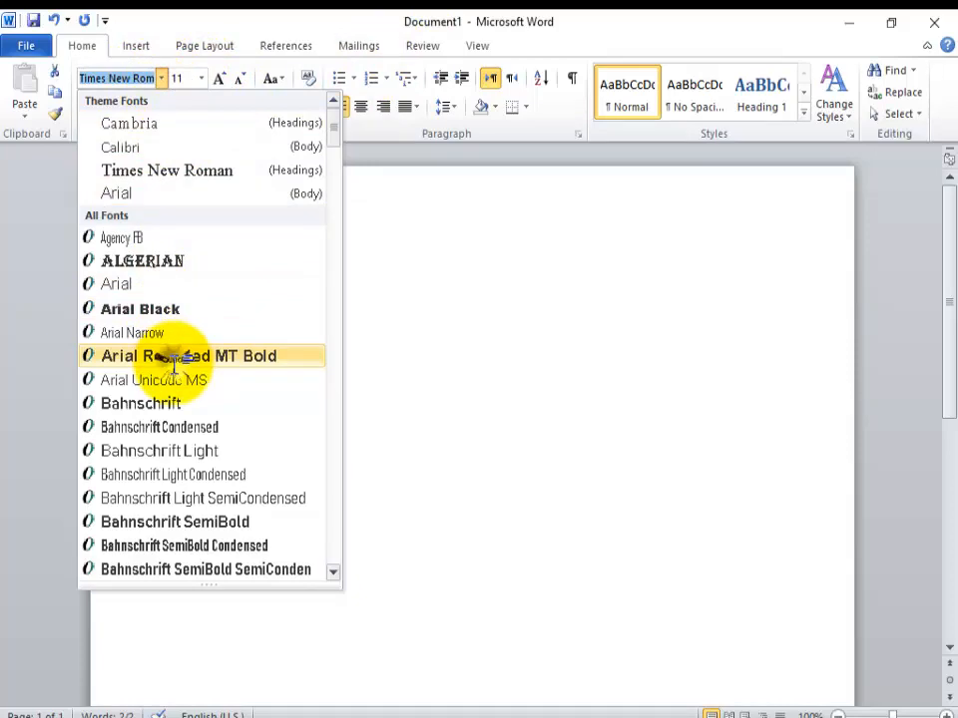
click(173, 357)
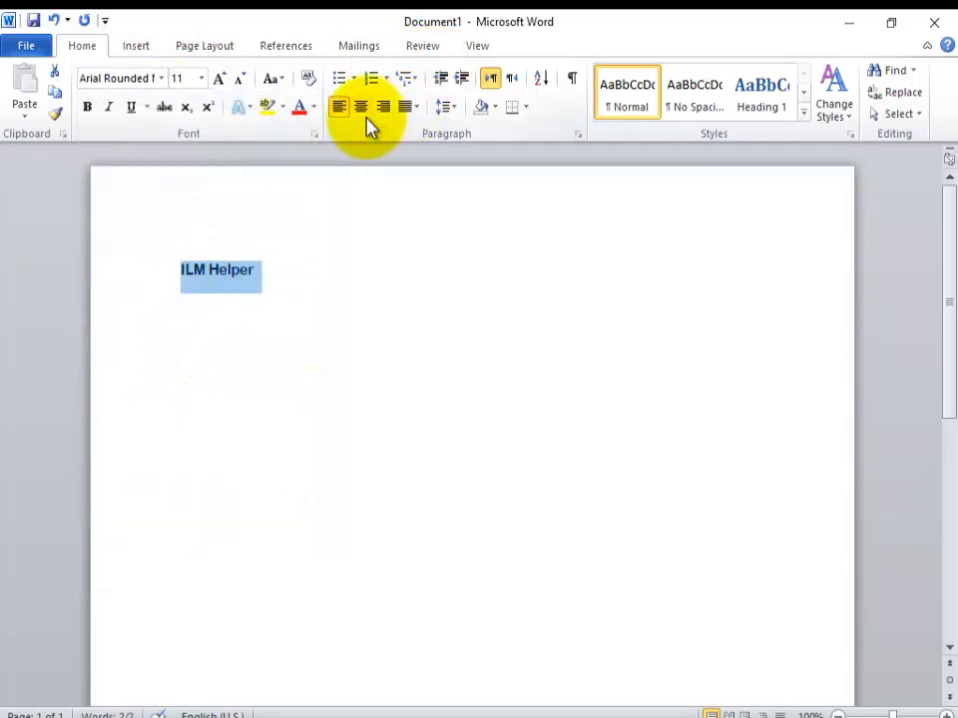
click(361, 107)
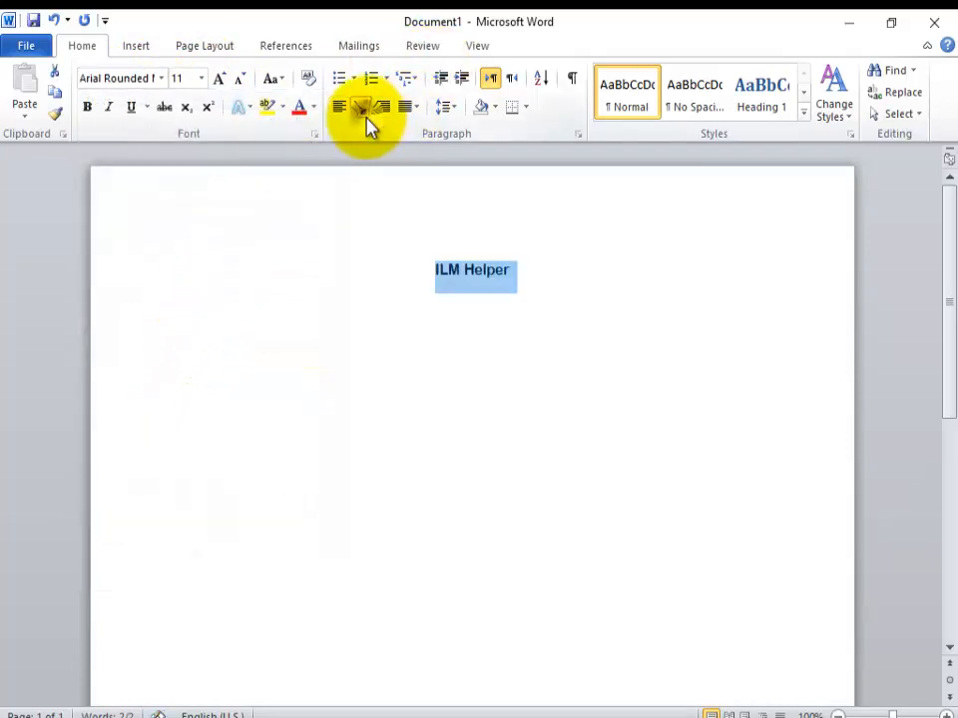
Step: Preview further fonts on the selected text and set its font to Algerian
click(161, 79)
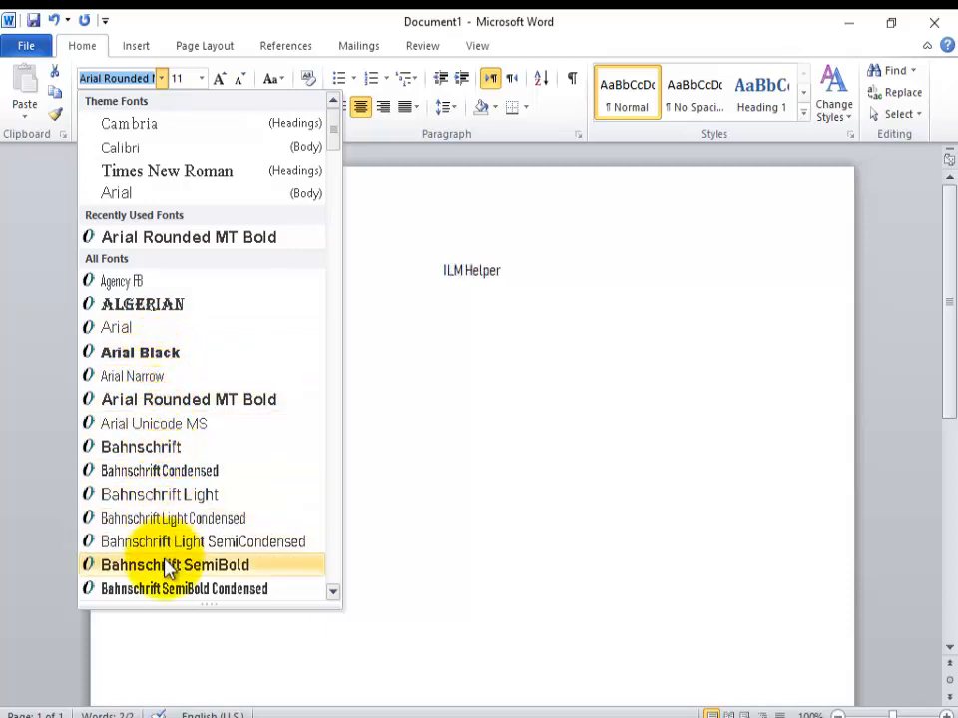
click(334, 593)
click(334, 593)
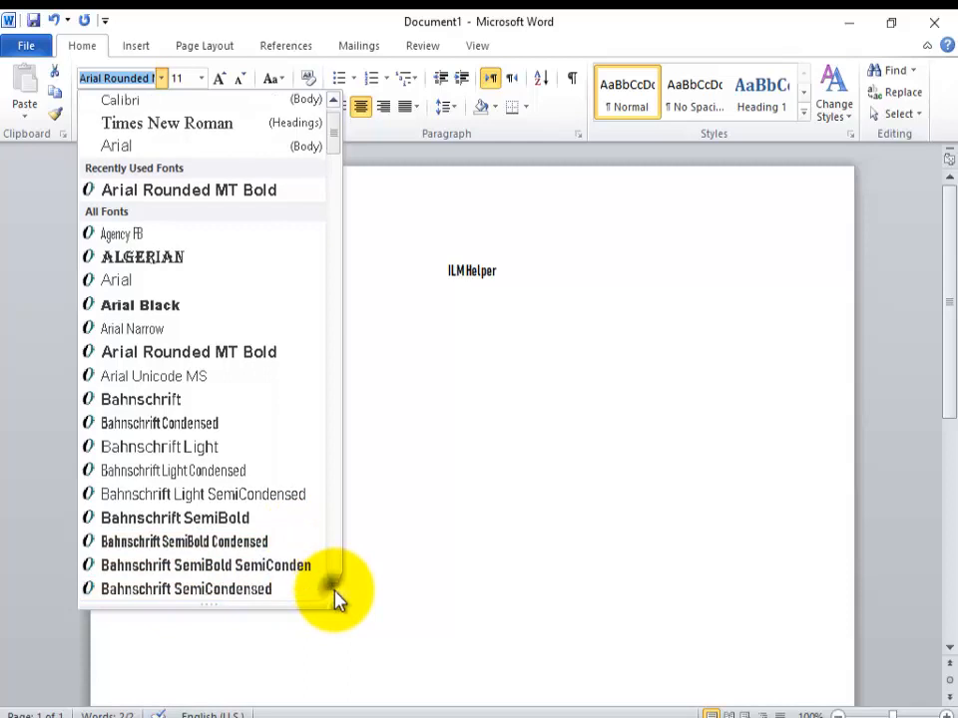
click(333, 591)
click(333, 591)
click(333, 591)
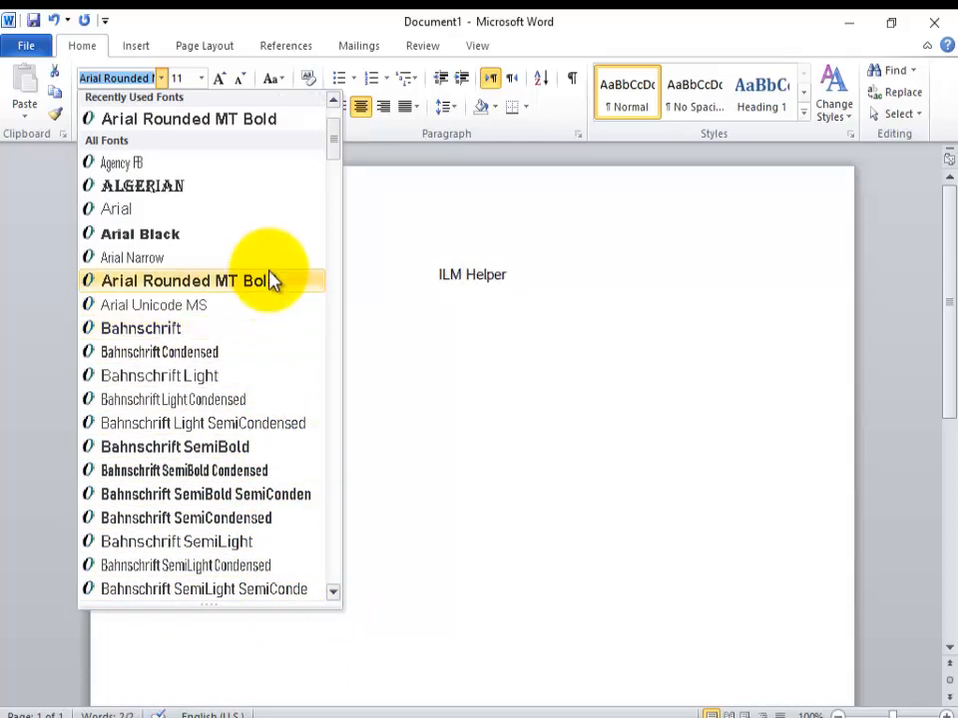
click(265, 190)
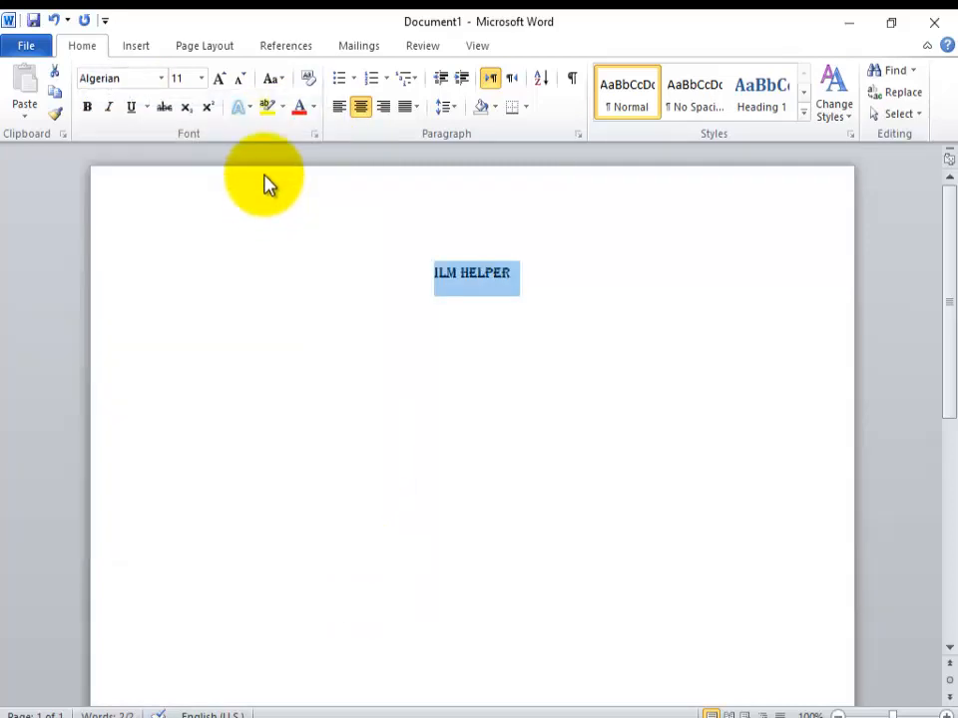
Step: Set the font size of the selected "ILM Helper" text to 72
click(202, 80)
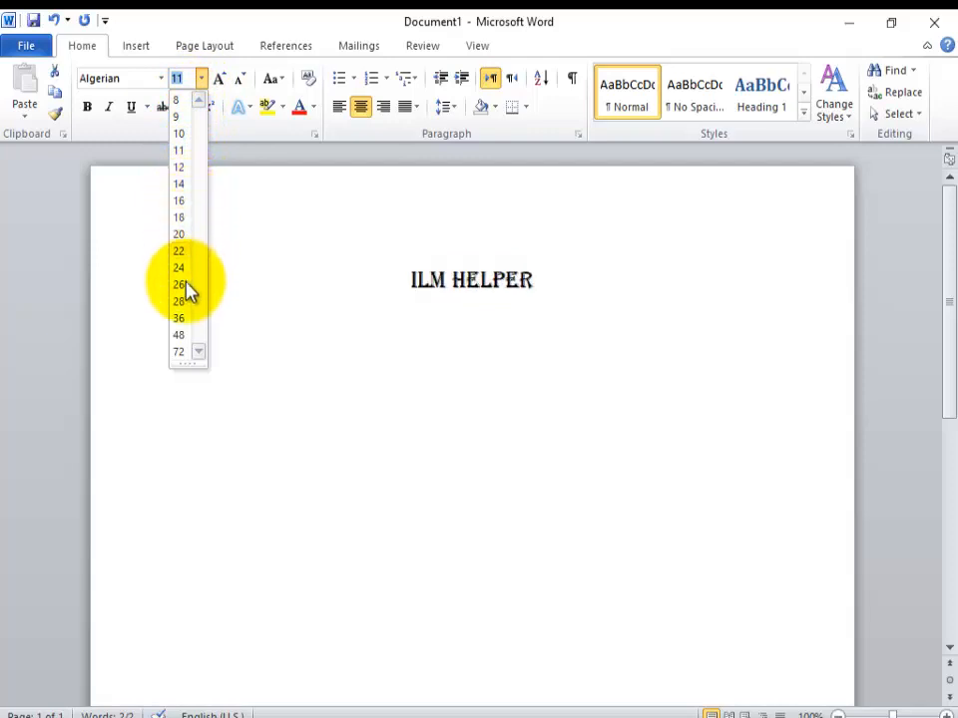
click(186, 353)
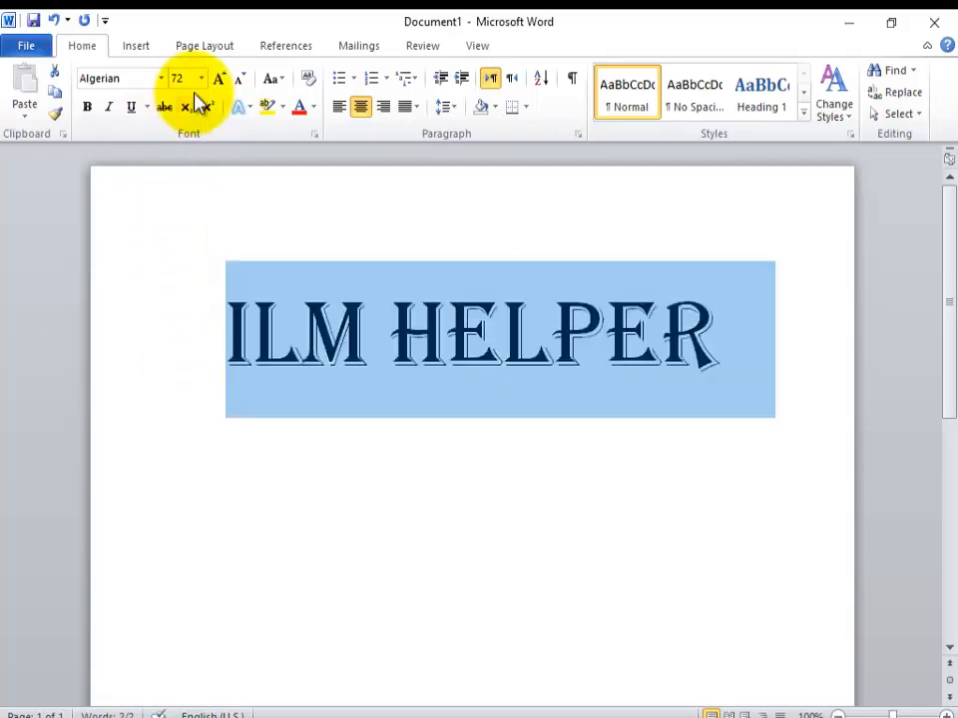
Step: Try a custom font size of 100 on the selected text and return it to 72
click(190, 80)
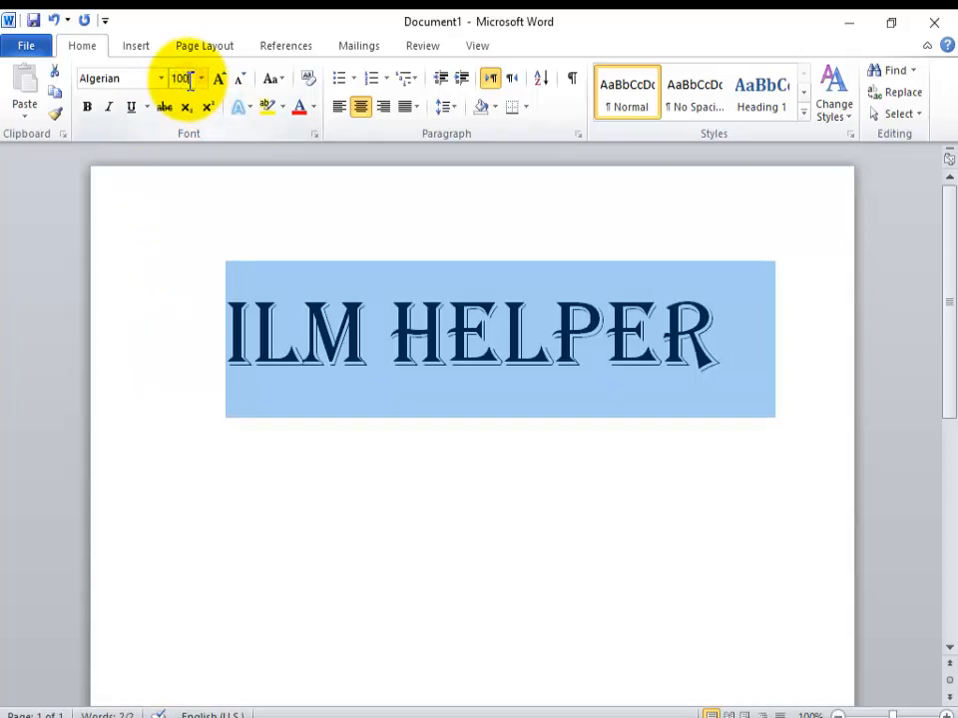
key(Return)
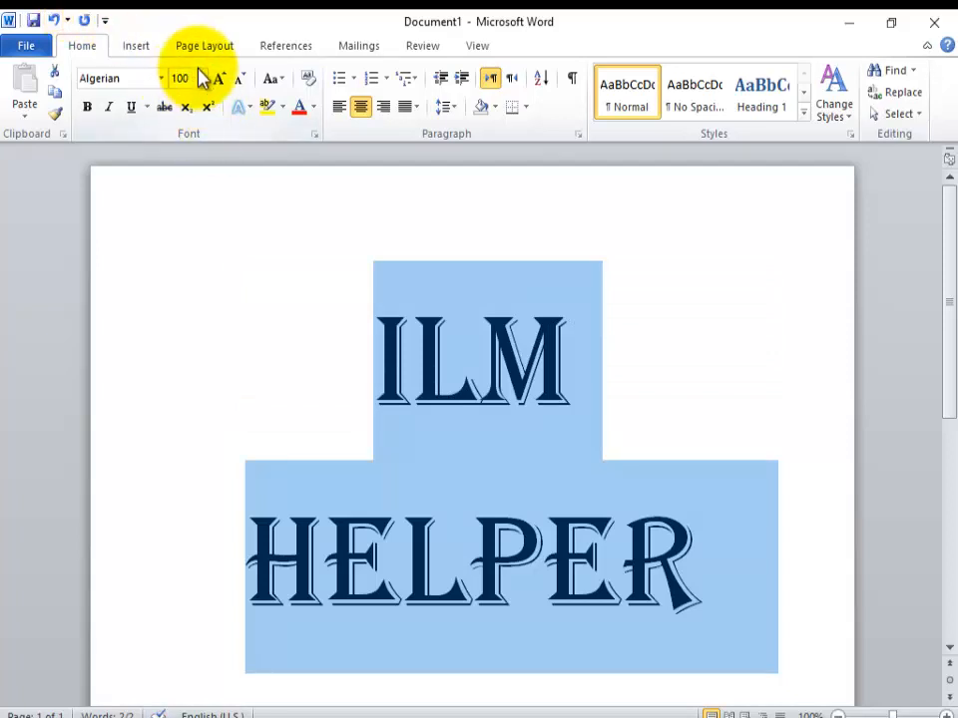
click(201, 79)
click(179, 351)
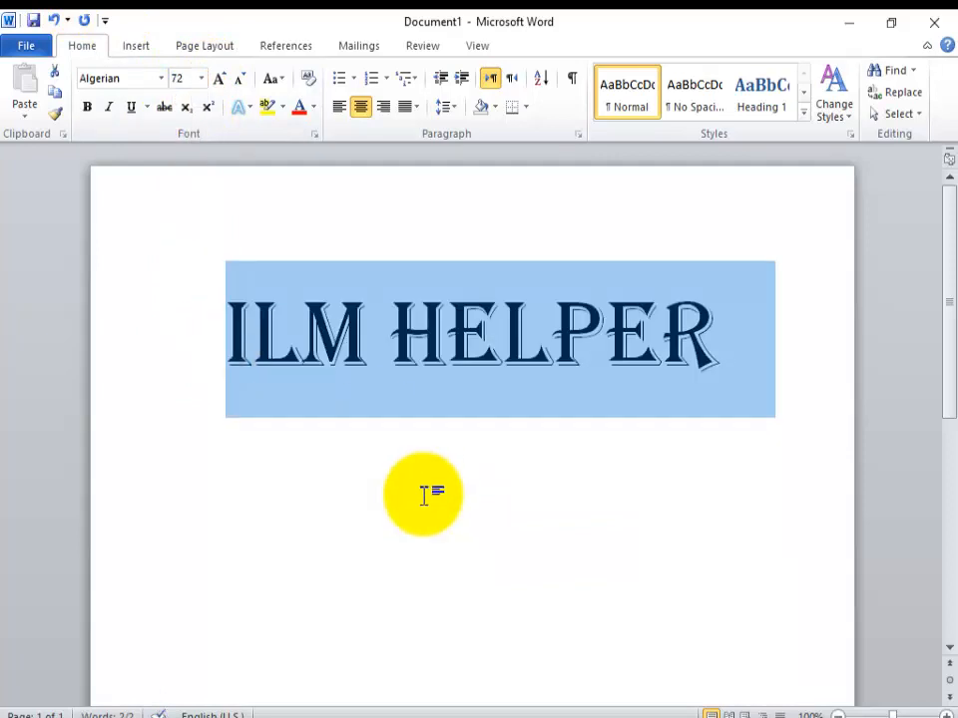
Step: Grow the selected "ILM HELPER" text two size increments to 90 and shrink it back to 72
click(223, 92)
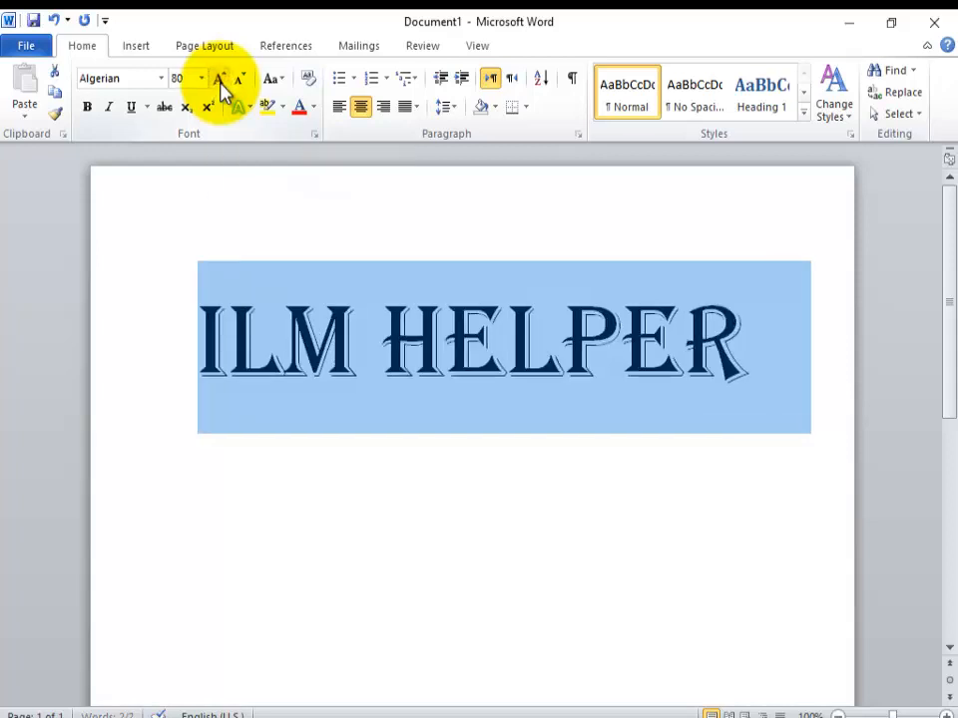
click(224, 92)
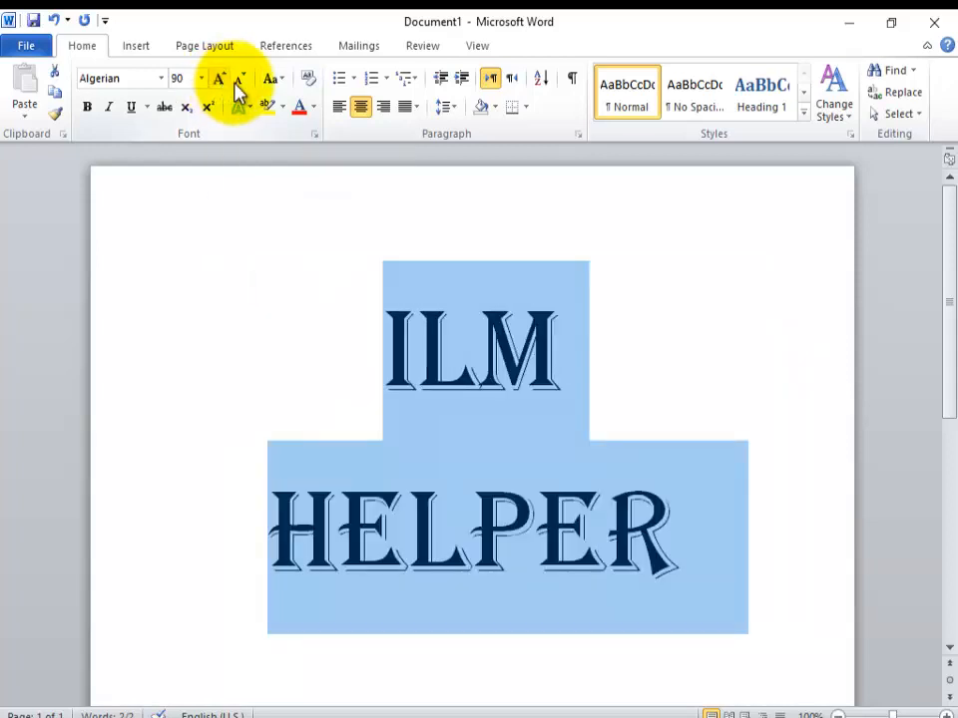
click(240, 84)
click(240, 83)
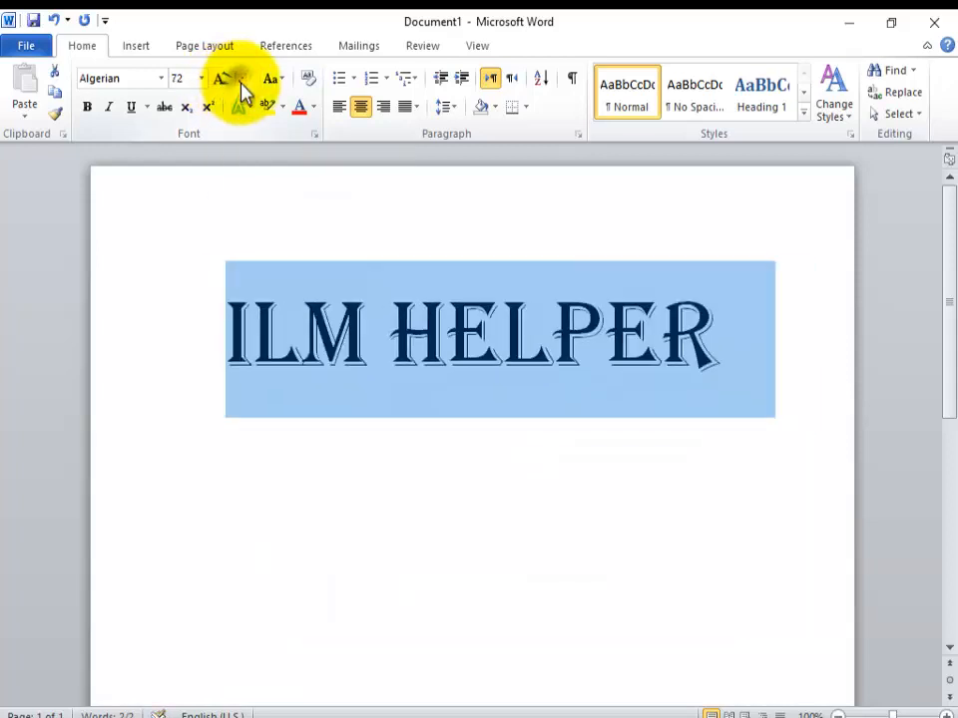
Step: Make the selected "ILM HELPER" text bold and italic
click(86, 108)
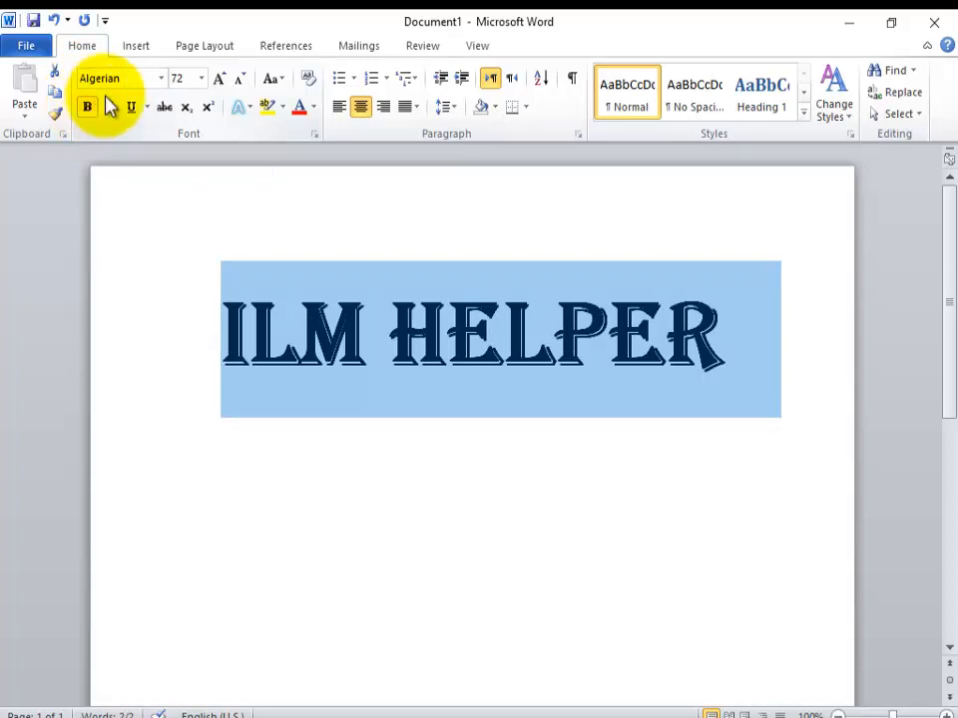
click(109, 109)
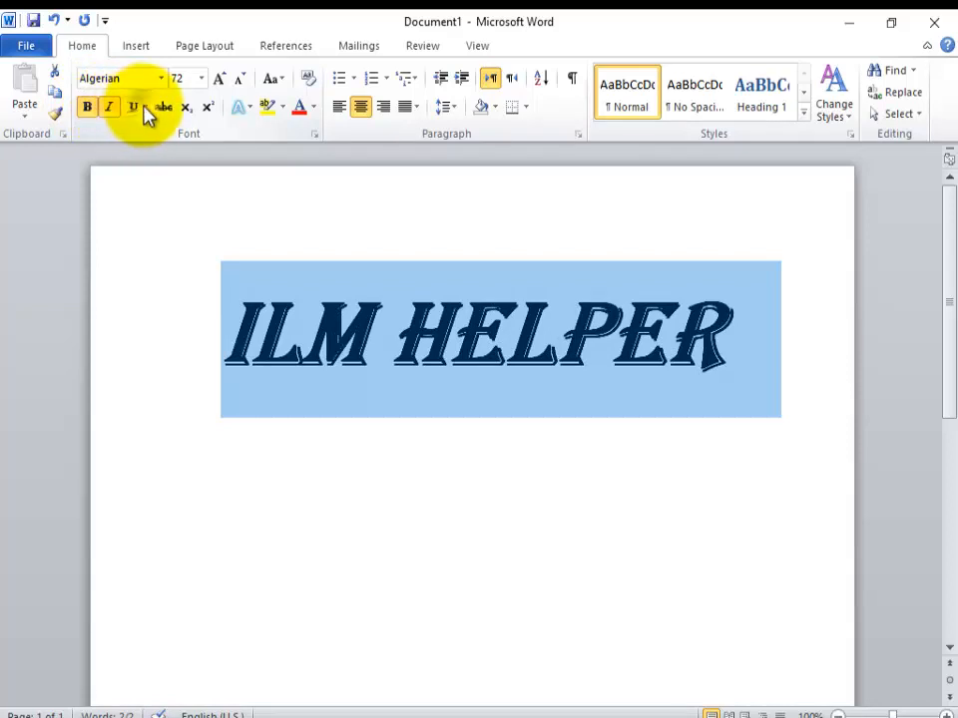
Step: Look through the underline styles for the selected text, and apply strikethrough and remove it again
click(145, 108)
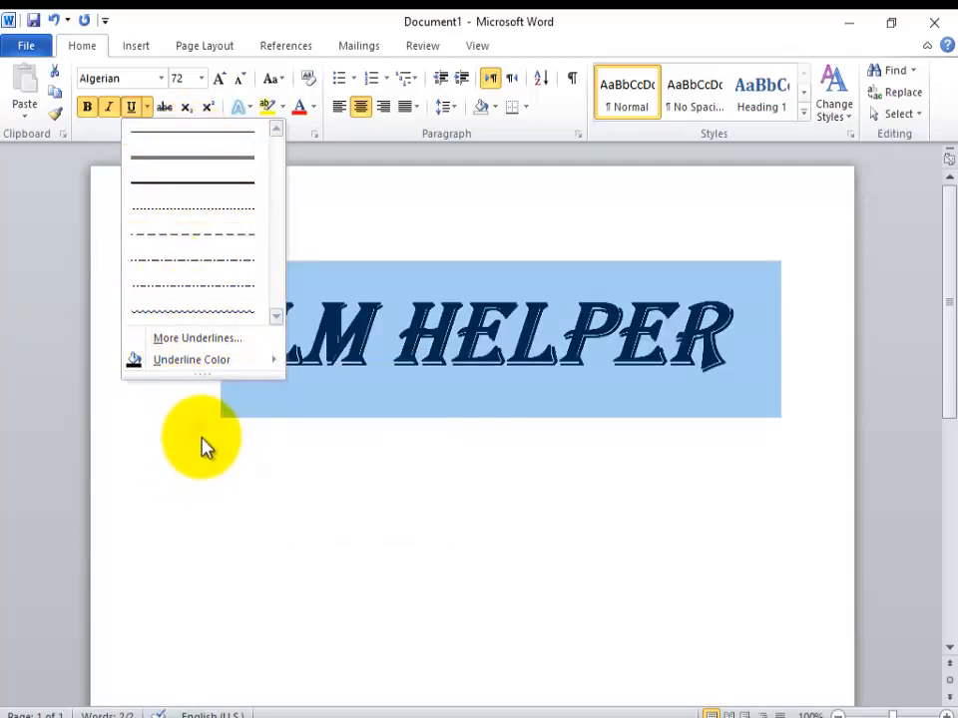
click(199, 439)
click(166, 107)
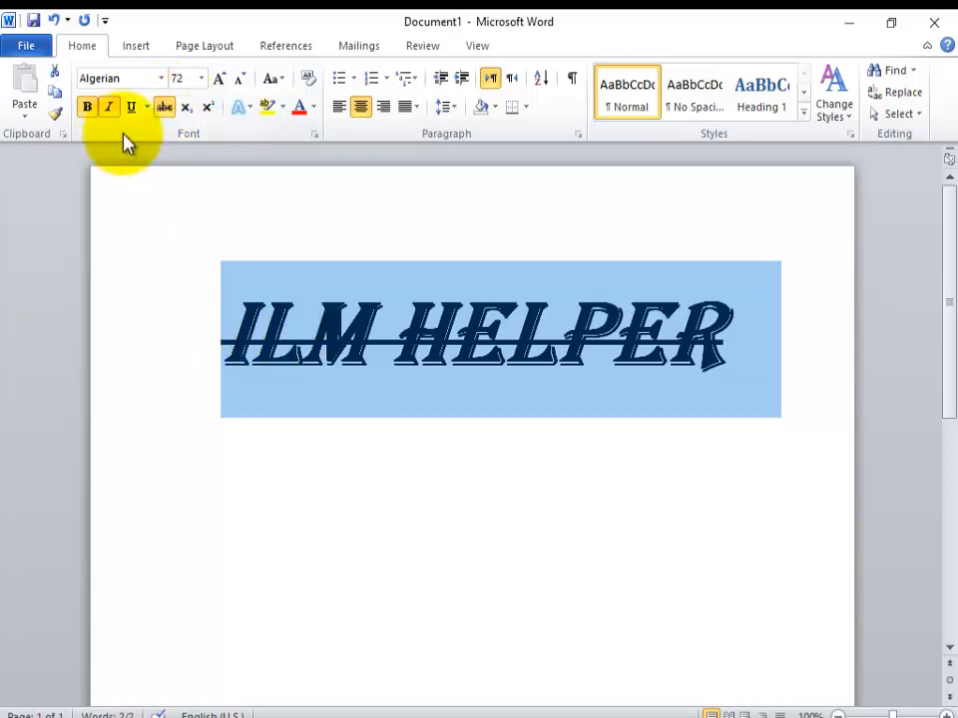
click(167, 109)
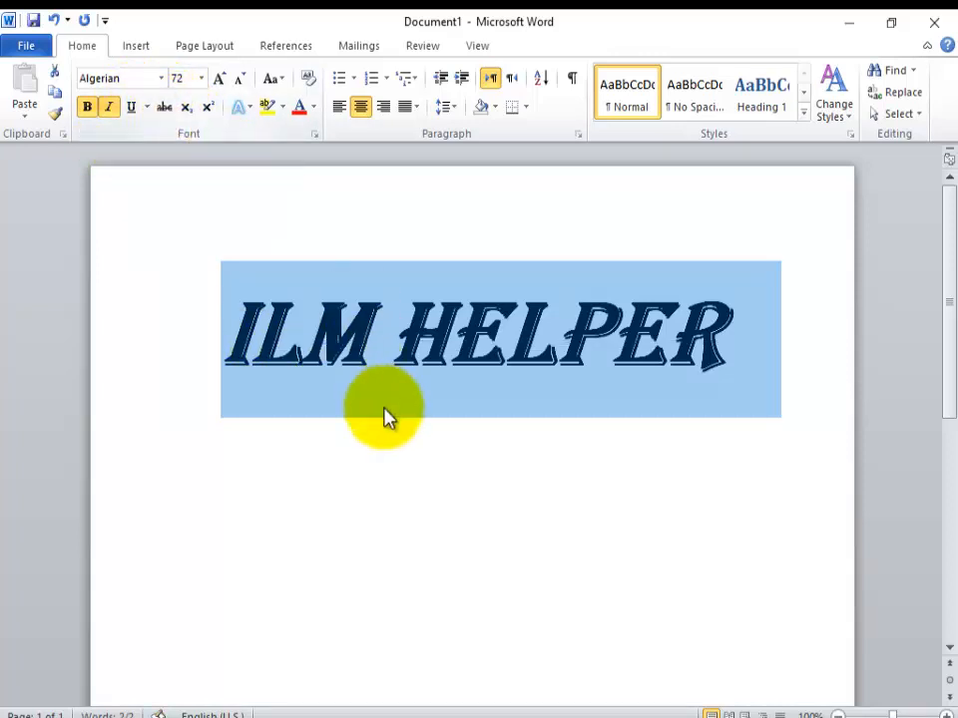
Step: Add the line "X2" below the heading and format its 2 first as superscript and after that as subscript
click(387, 457)
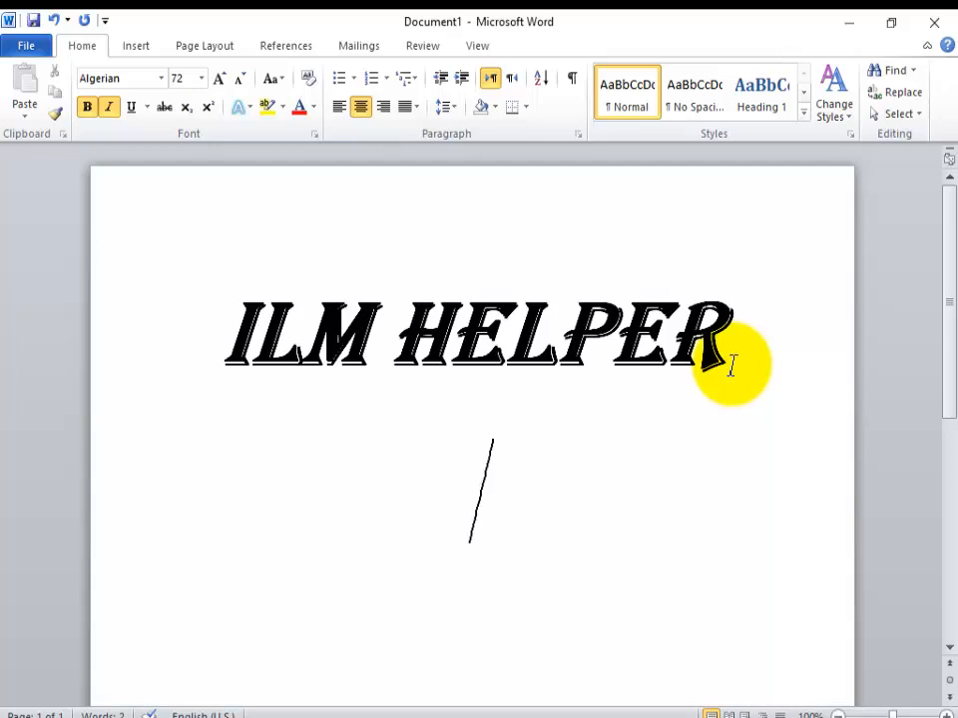
key(Return)
text(X2)
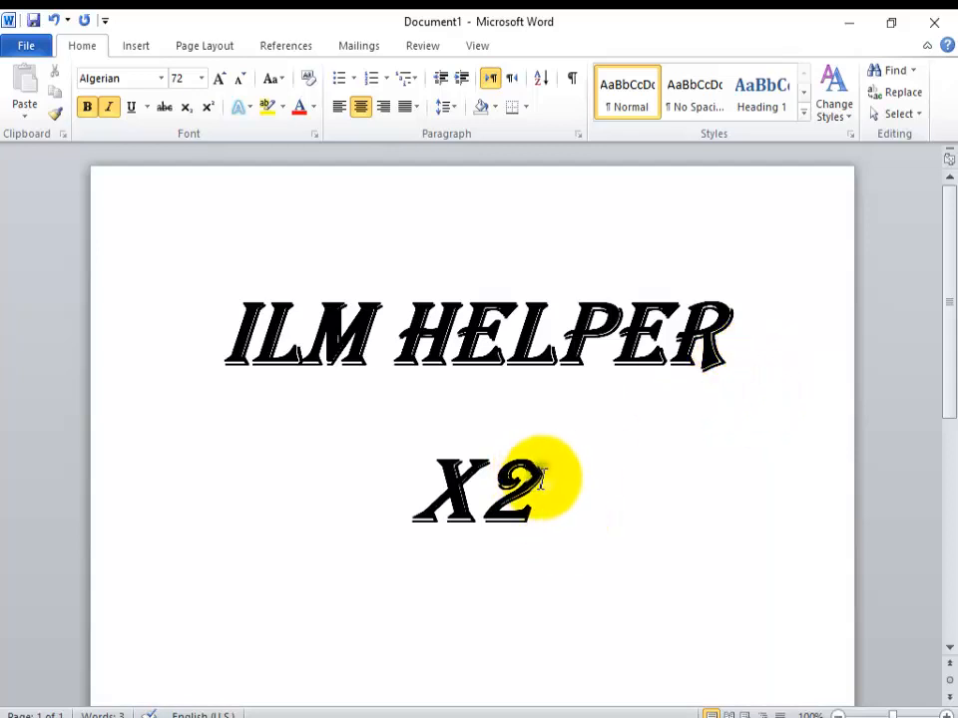
drag(536, 484, 512, 482)
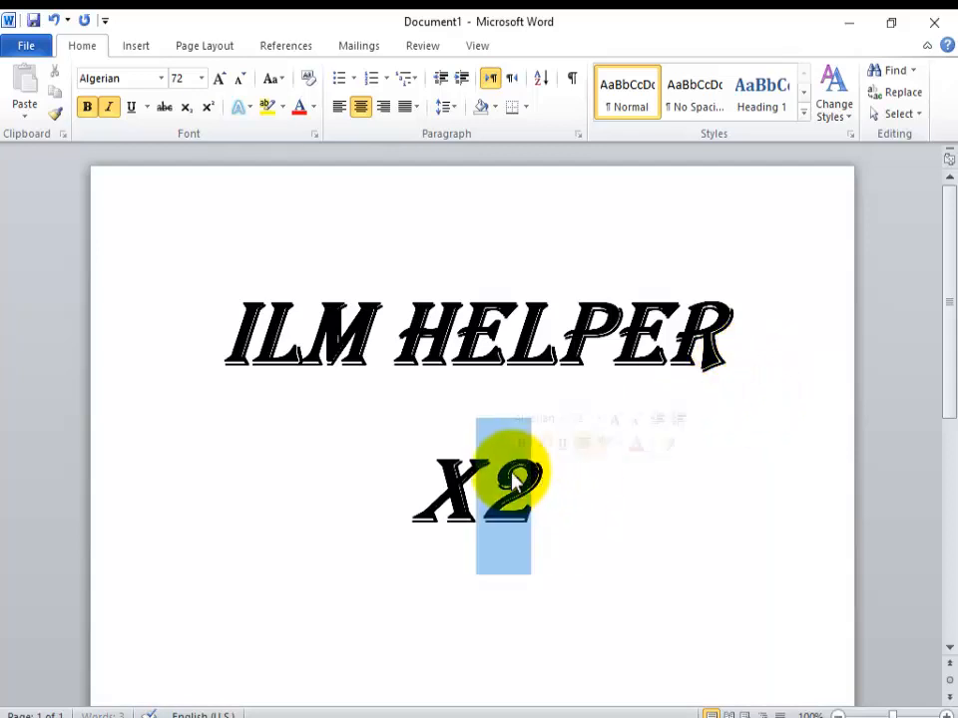
click(208, 108)
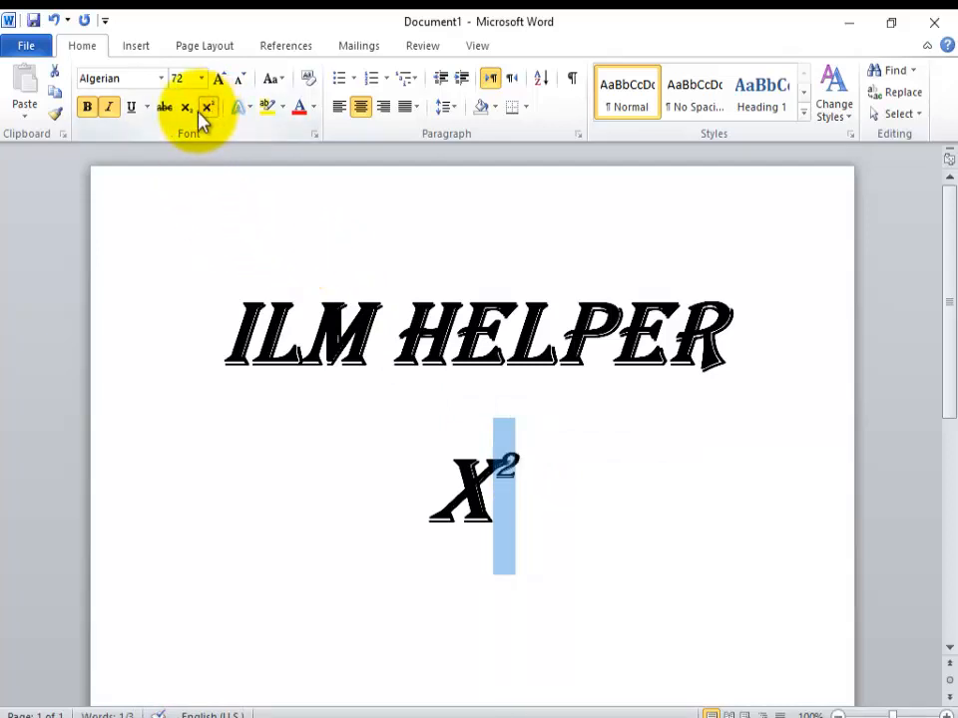
click(187, 108)
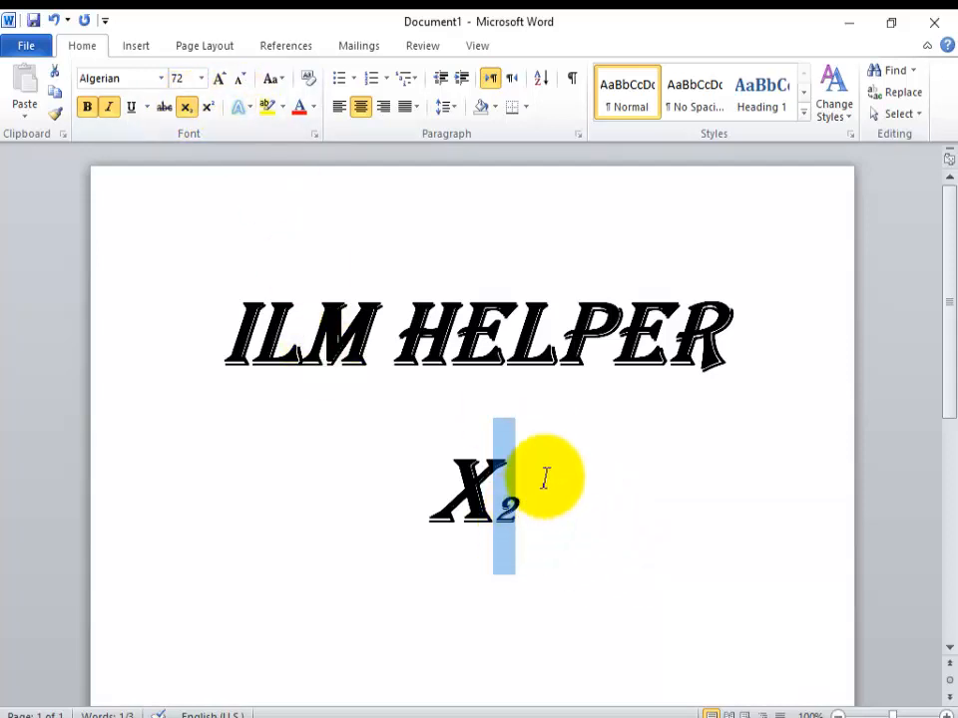
Step: Delete the "X2" line below the "ILM HELPER" heading
drag(525, 510, 422, 501)
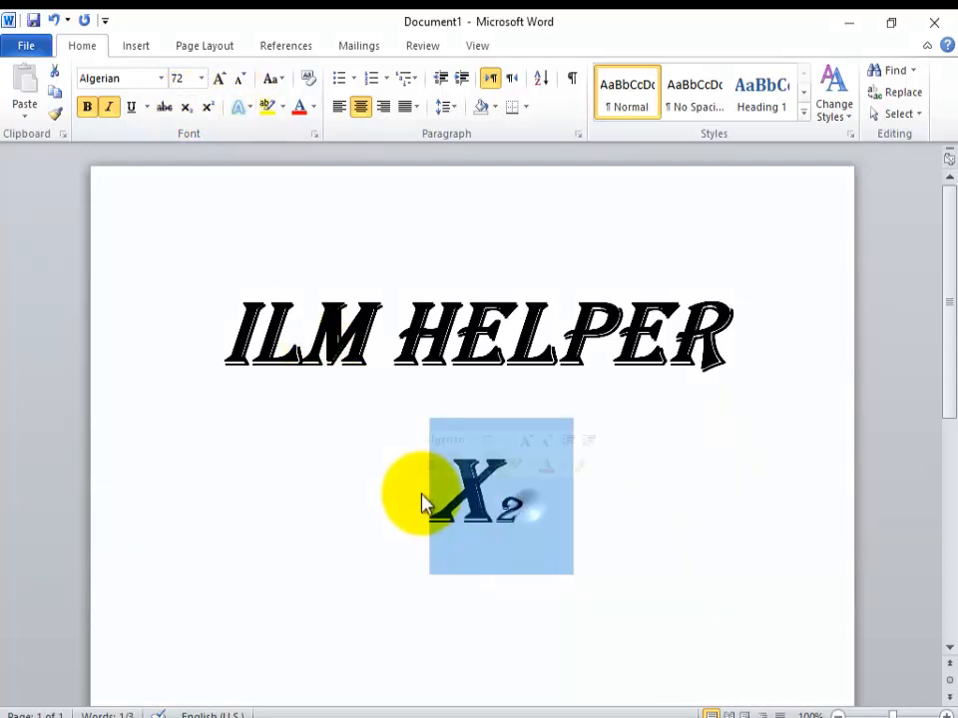
key(BackSpace)
key(BackSpace)
Step: Apply the blue gradient text effect from the gallery's last row, fourth preset, to the whole "ILM HELPER" heading
drag(604, 365, 236, 417)
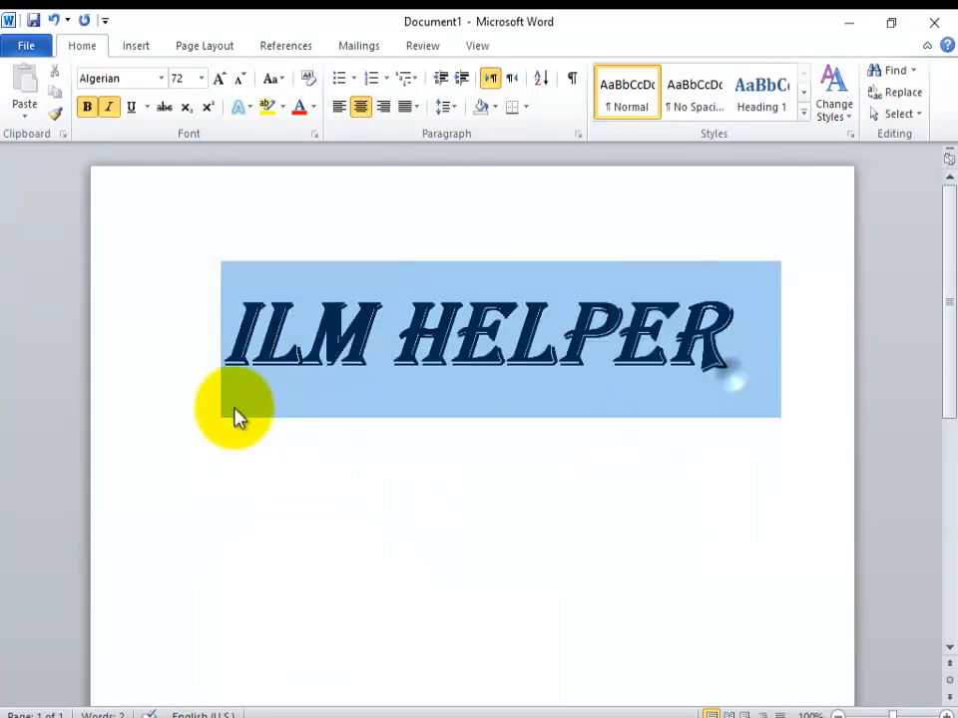
click(254, 113)
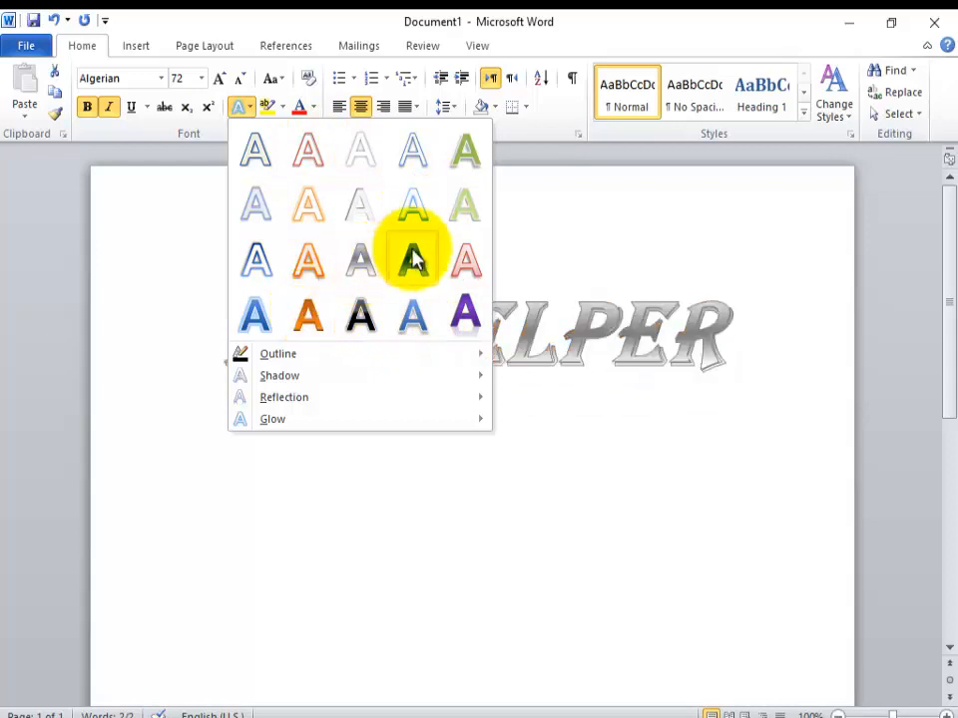
click(415, 324)
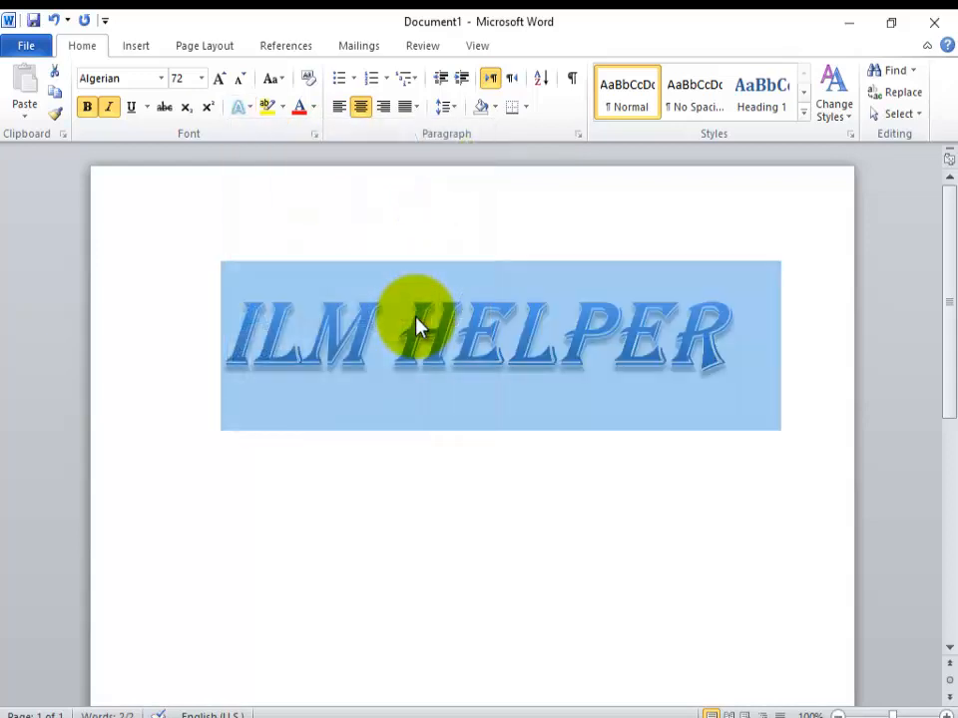
Step: Preview outline colors and shadow presets, including the perspective shadows, on the selected heading
click(246, 109)
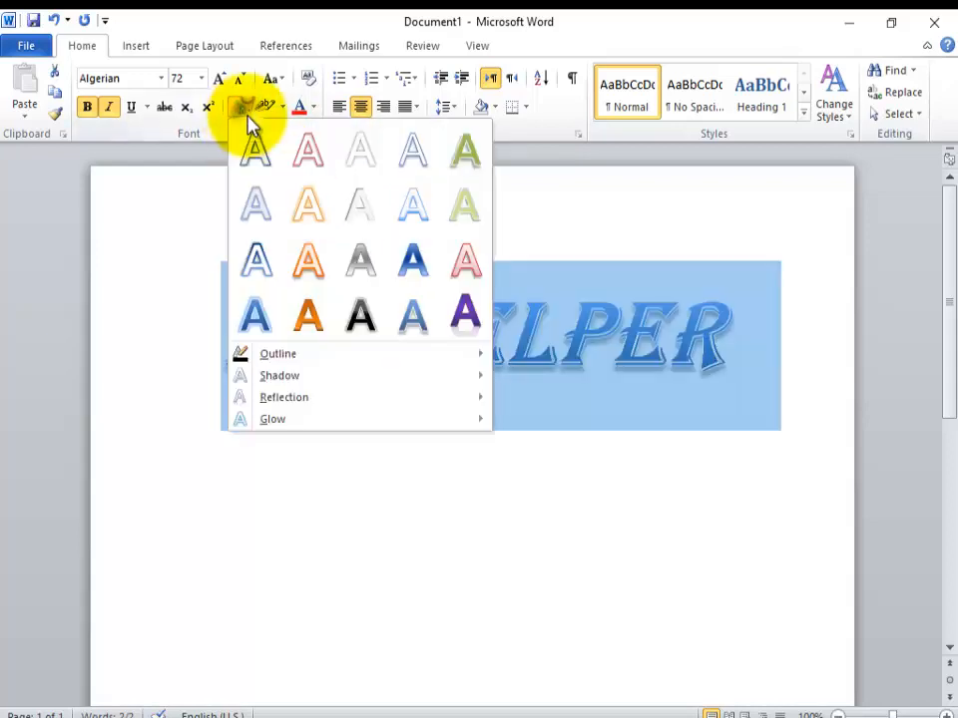
mouse_move(269, 360)
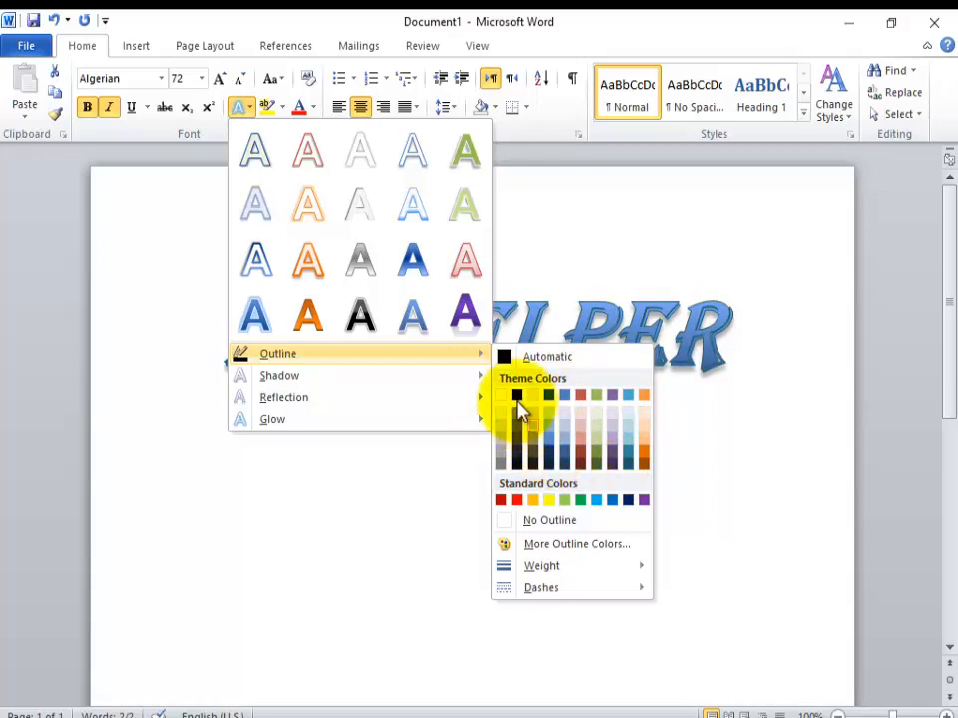
click(446, 568)
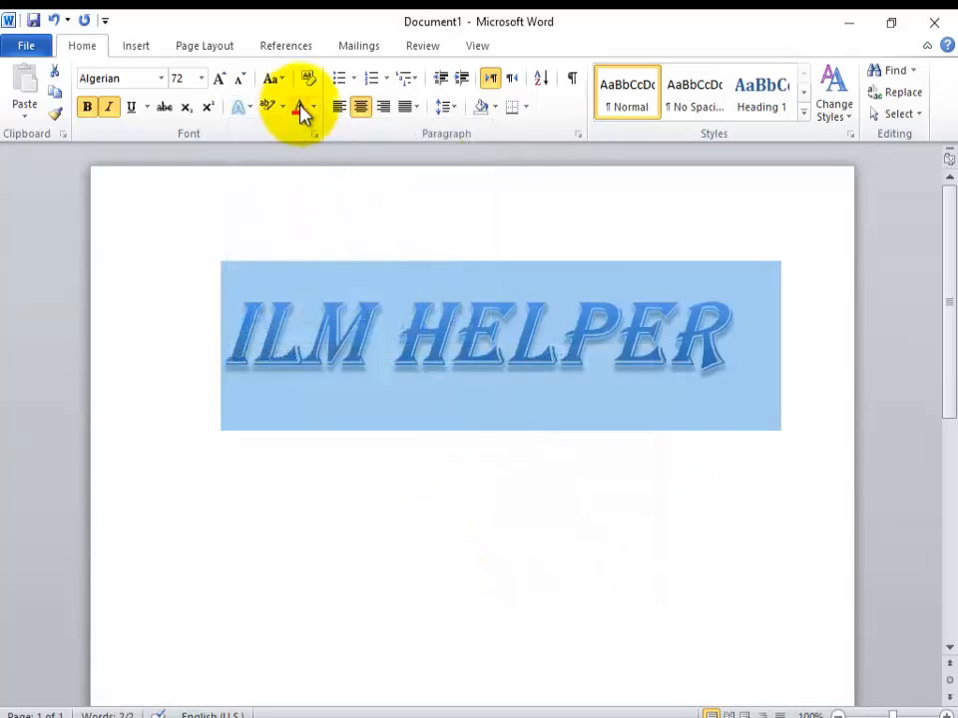
click(248, 107)
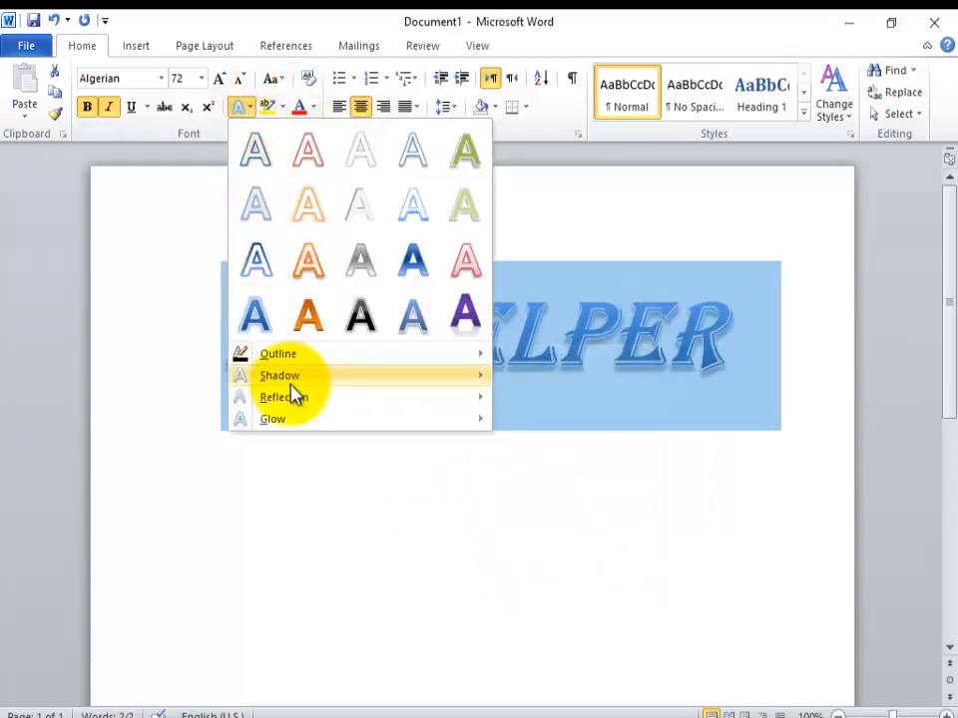
mouse_move(302, 377)
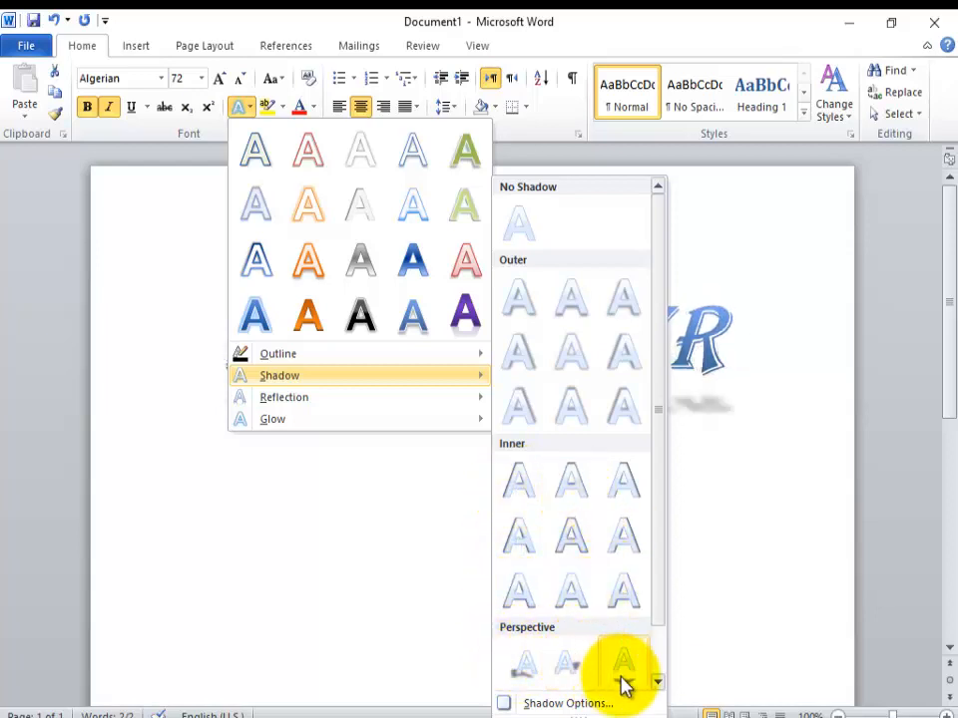
Step: Apply the center preset of the Reflection Variations to the heading and deselect the text
mouse_move(353, 406)
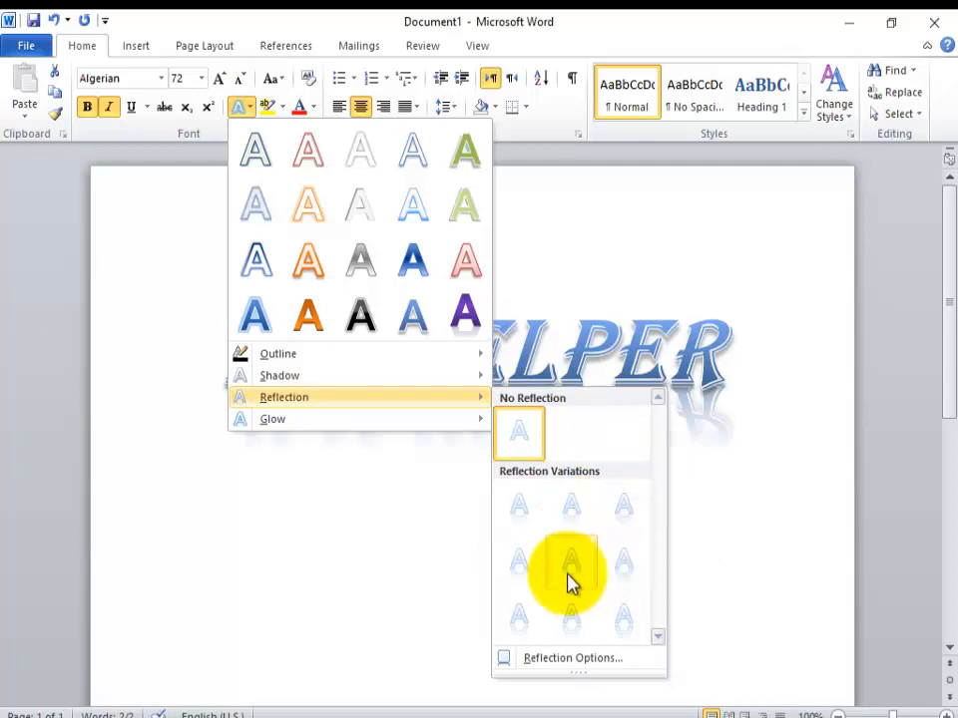
click(568, 574)
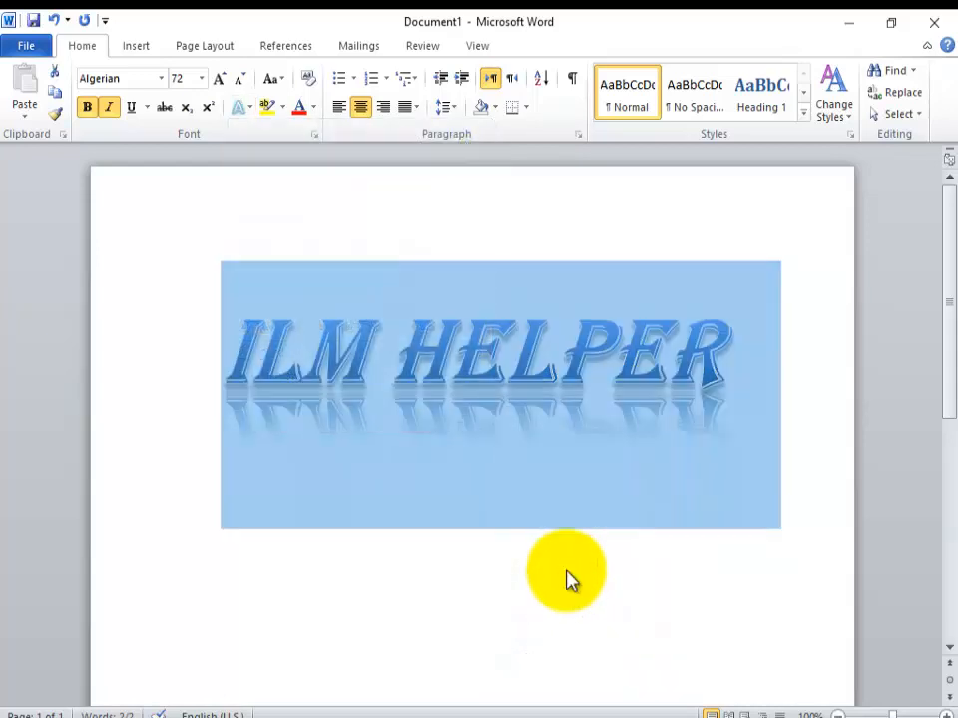
click(486, 239)
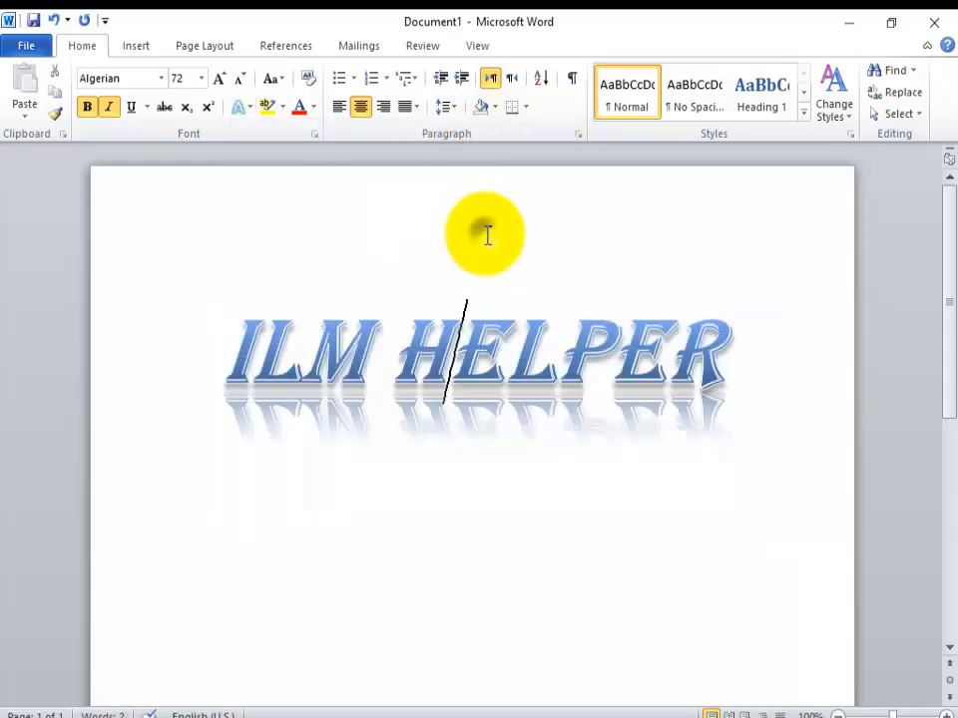
Step: Insert two blank lines above the heading and remove them, and left-align and re-center the line below it
click(233, 325)
key(Return)
key(Return)
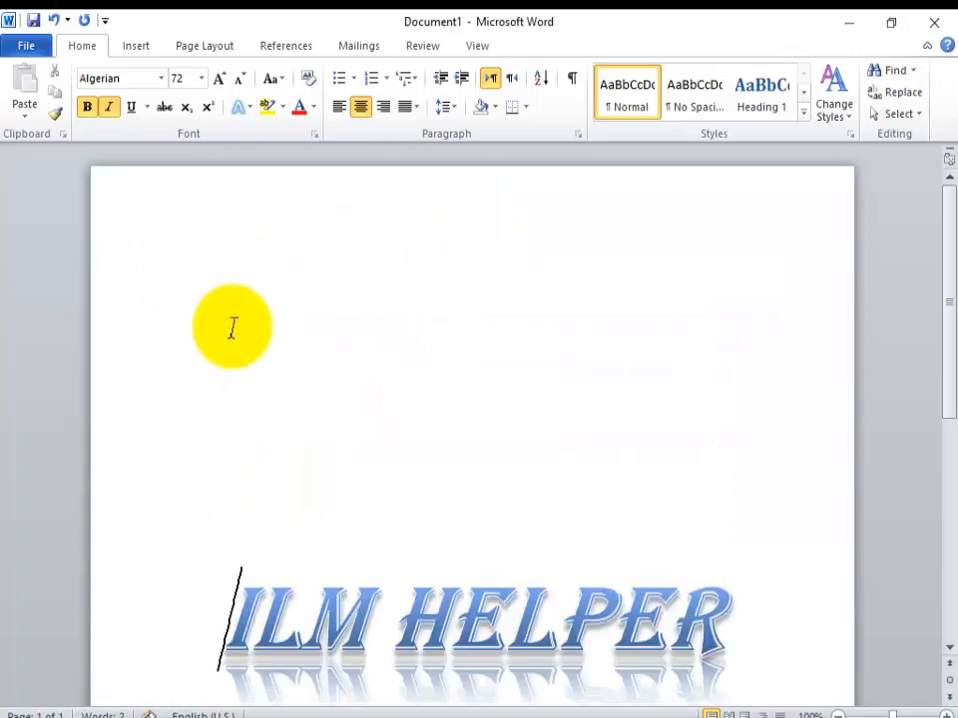
scroll(232, 328, down, 1)
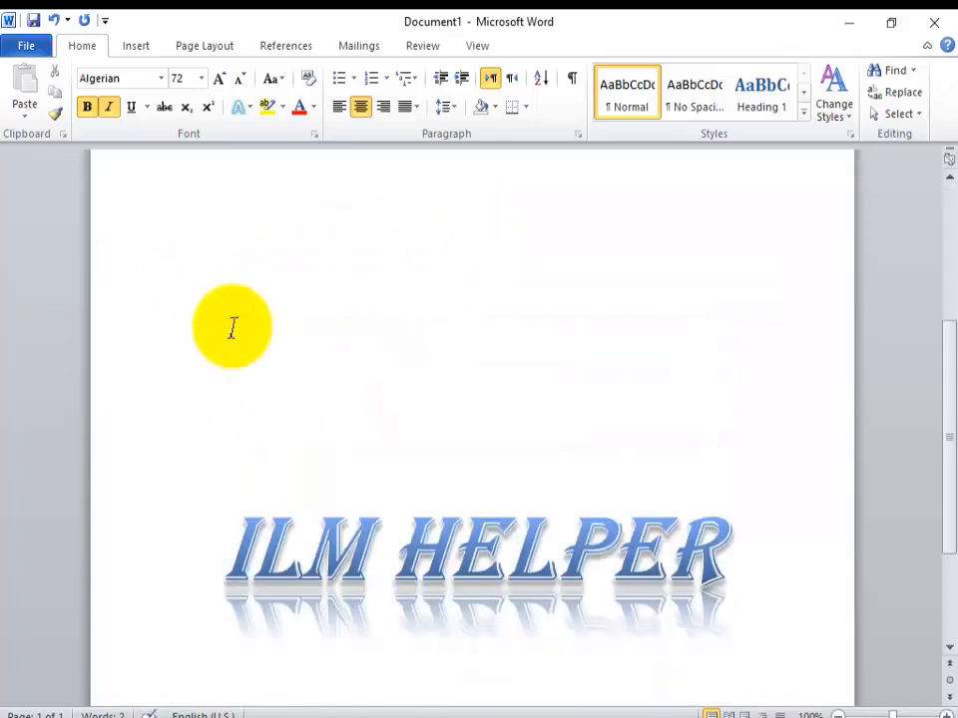
key(BackSpace)
key(BackSpace)
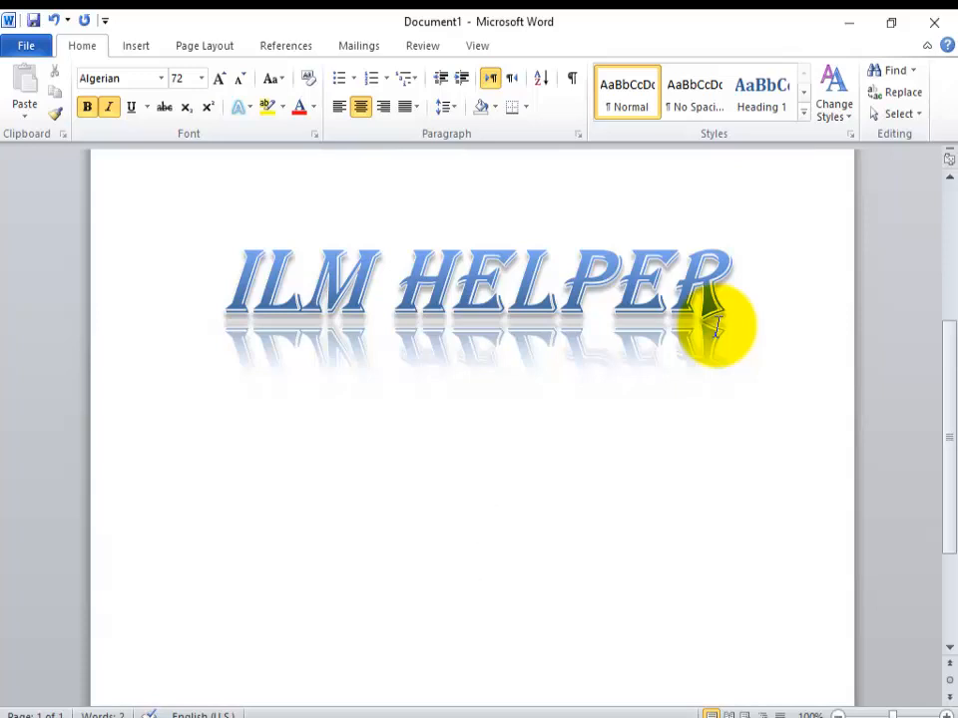
key(ctrl+l)
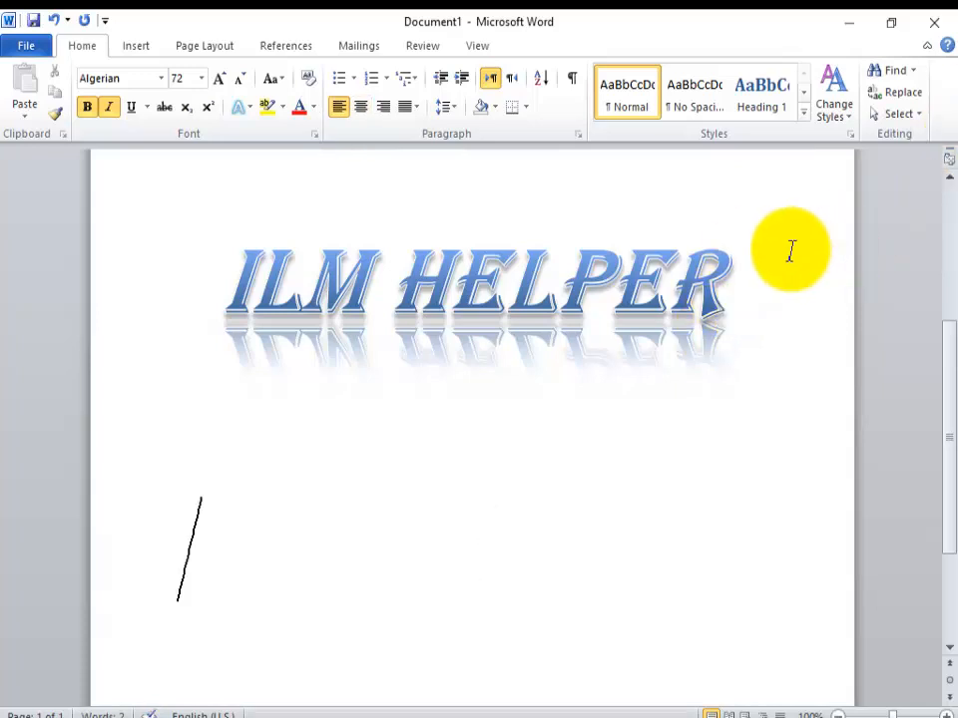
key(ctrl+e)
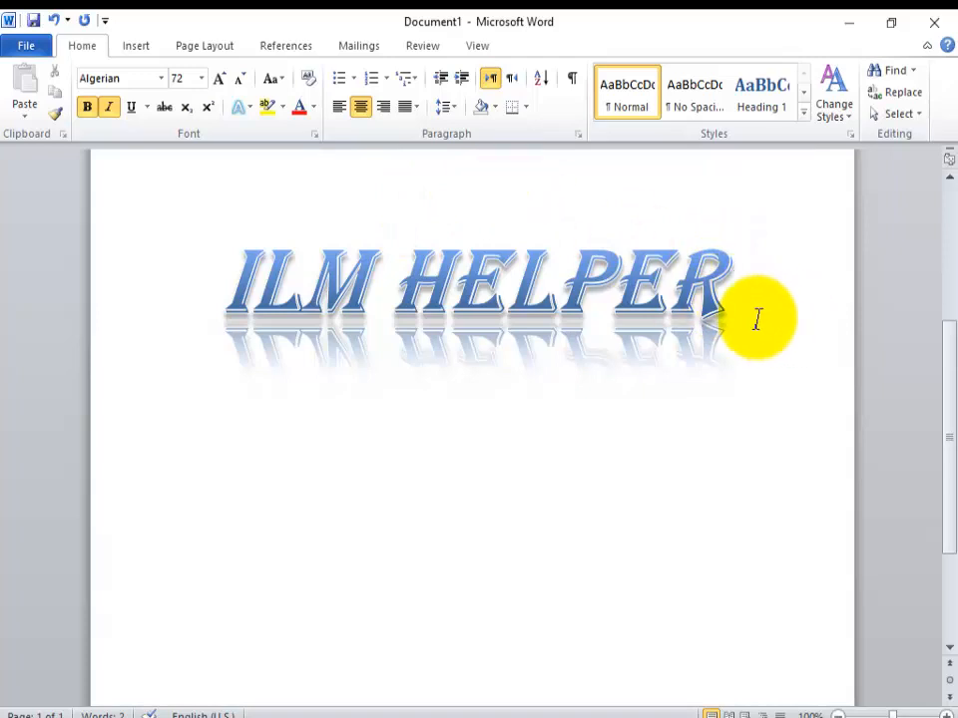
Step: Select the "ILM HELPER" heading and view the available text highlight colors
drag(708, 300, 205, 342)
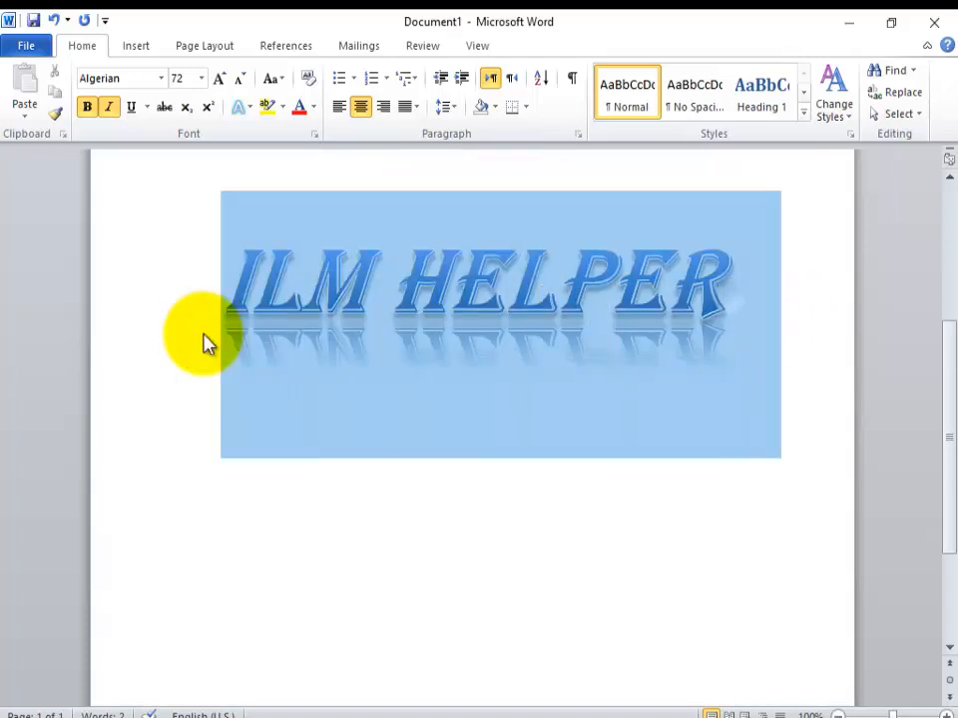
click(280, 106)
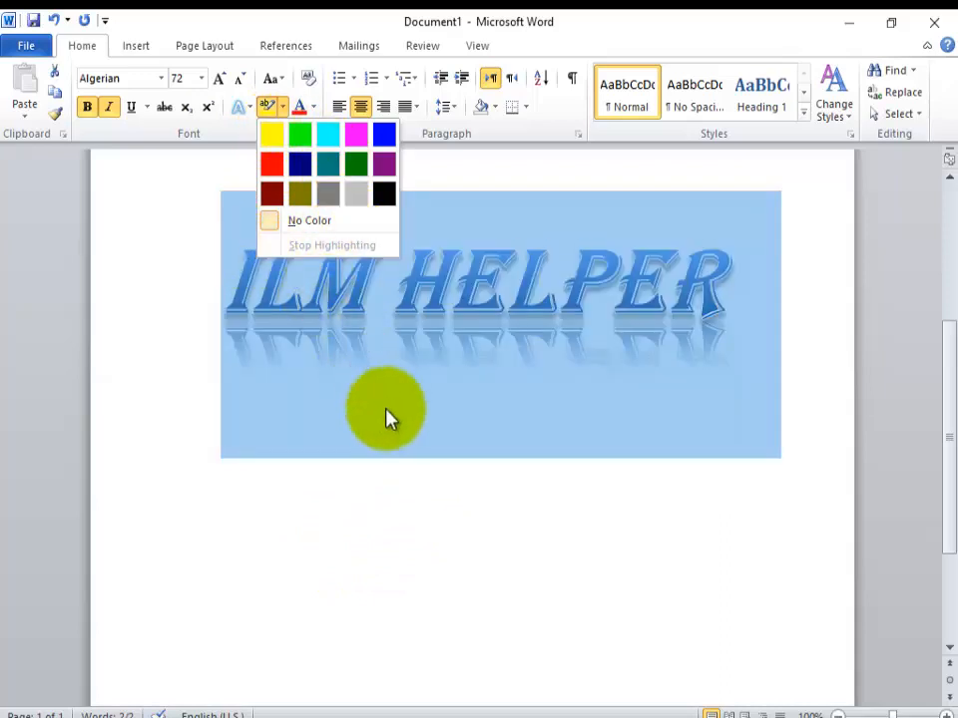
click(307, 474)
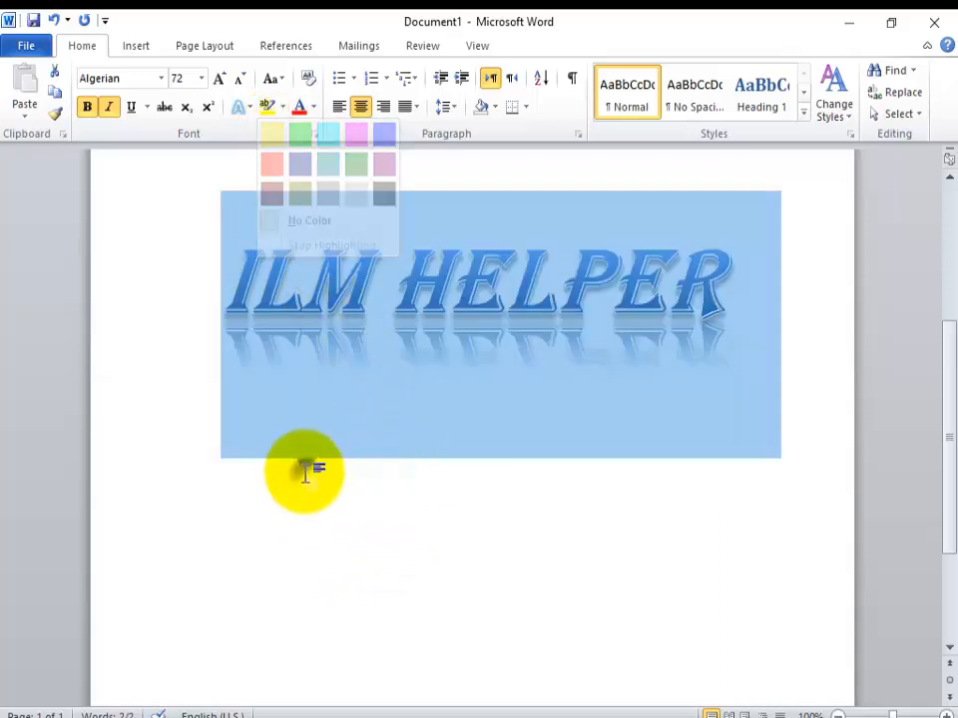
Step: Apply black (RGB 0, 0, 0) as a custom font color to the selected heading, view the font colors again and deselect it
click(315, 108)
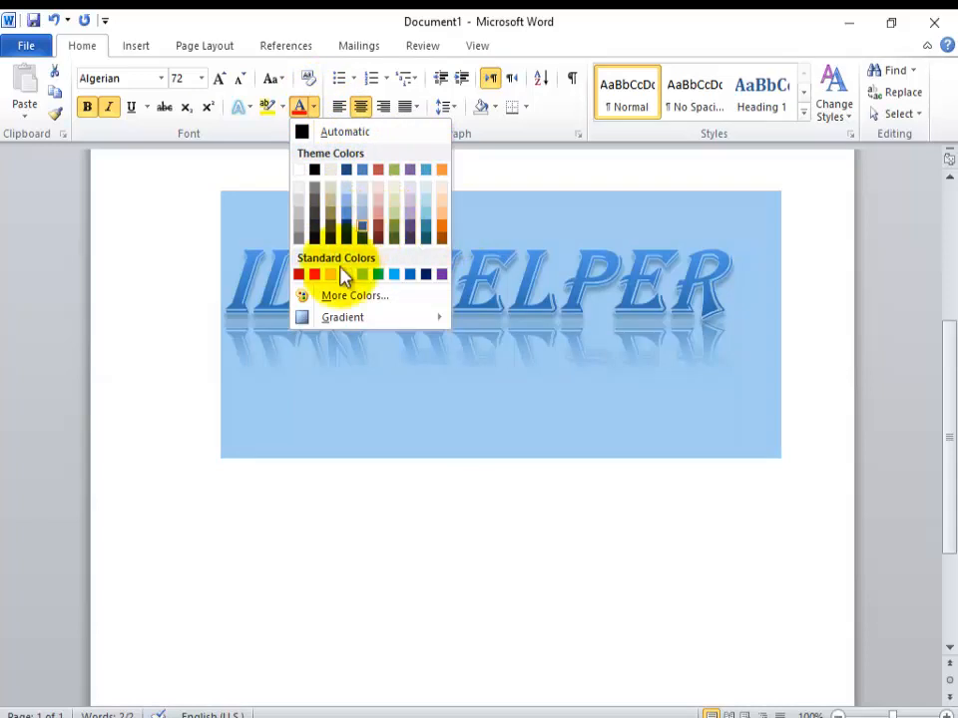
click(318, 296)
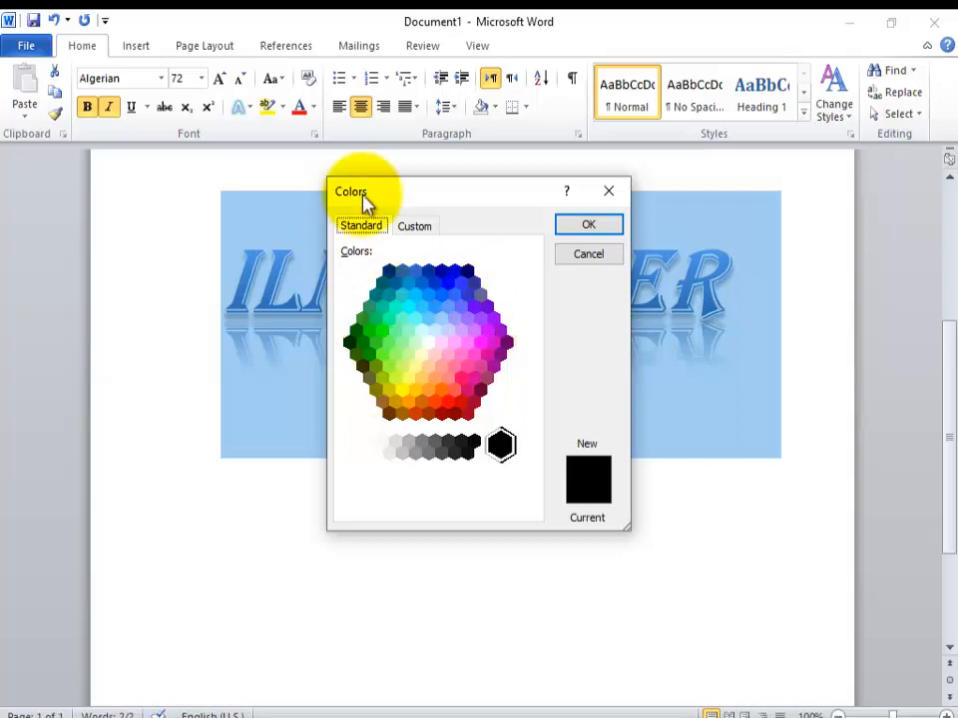
click(422, 228)
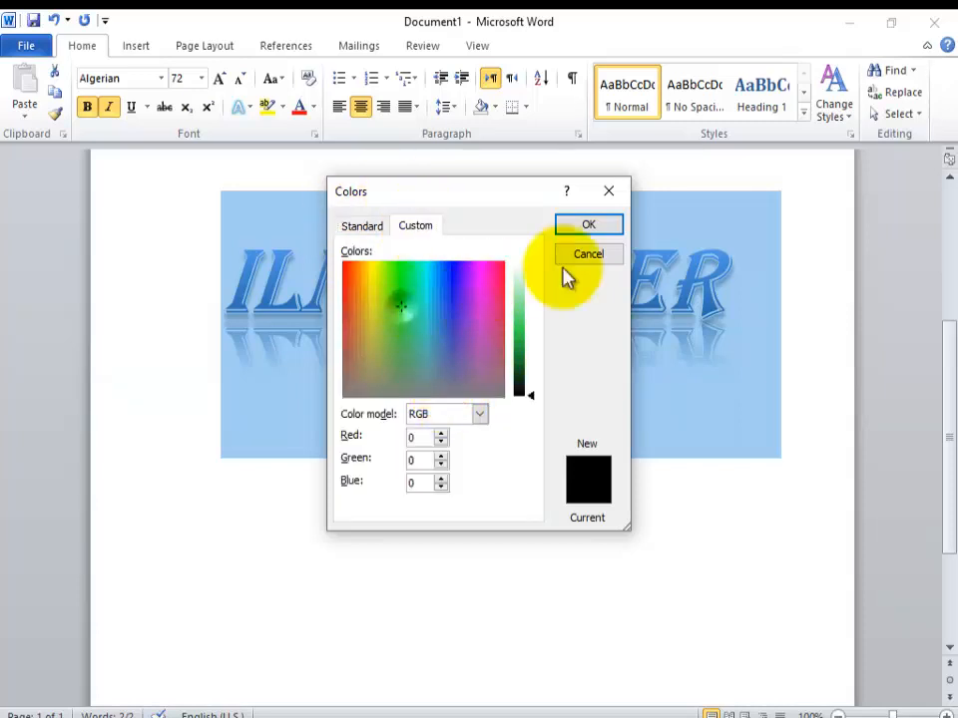
click(588, 225)
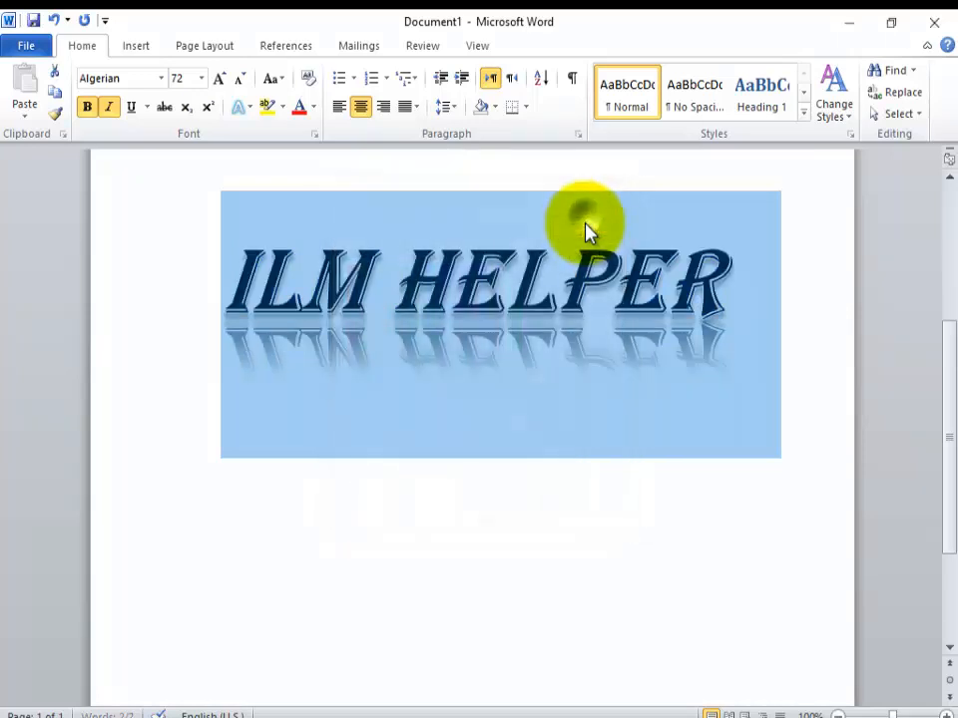
click(312, 108)
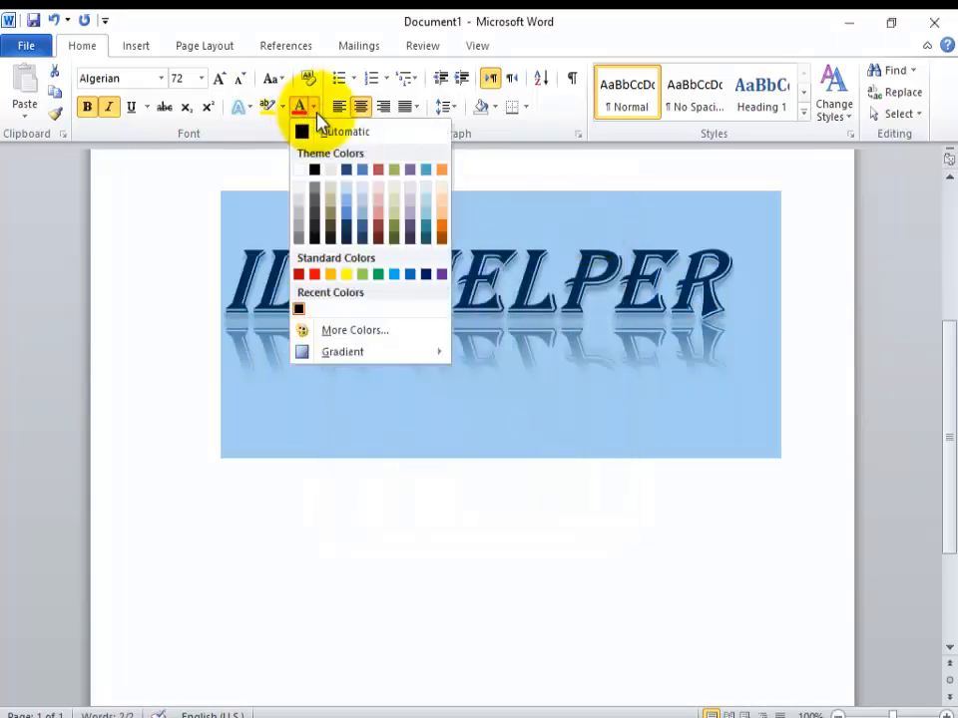
click(484, 598)
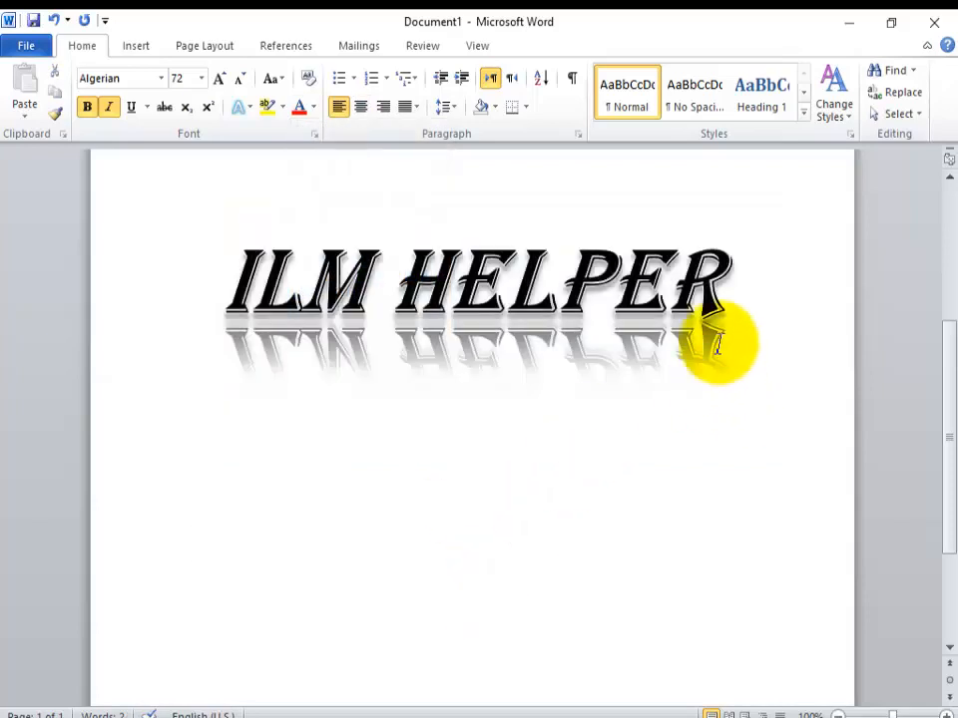
Step: Reselect the heading, color it with a dark olive green theme color, and replace that with the custom color RGB 79, 197, 82
drag(711, 331, 273, 250)
click(312, 107)
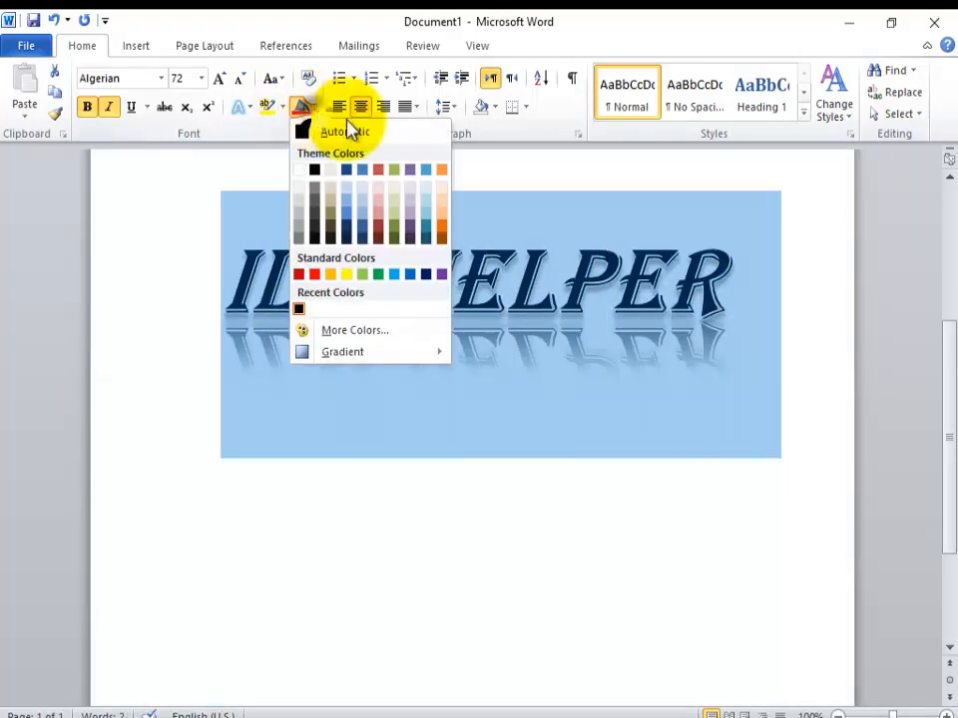
click(399, 233)
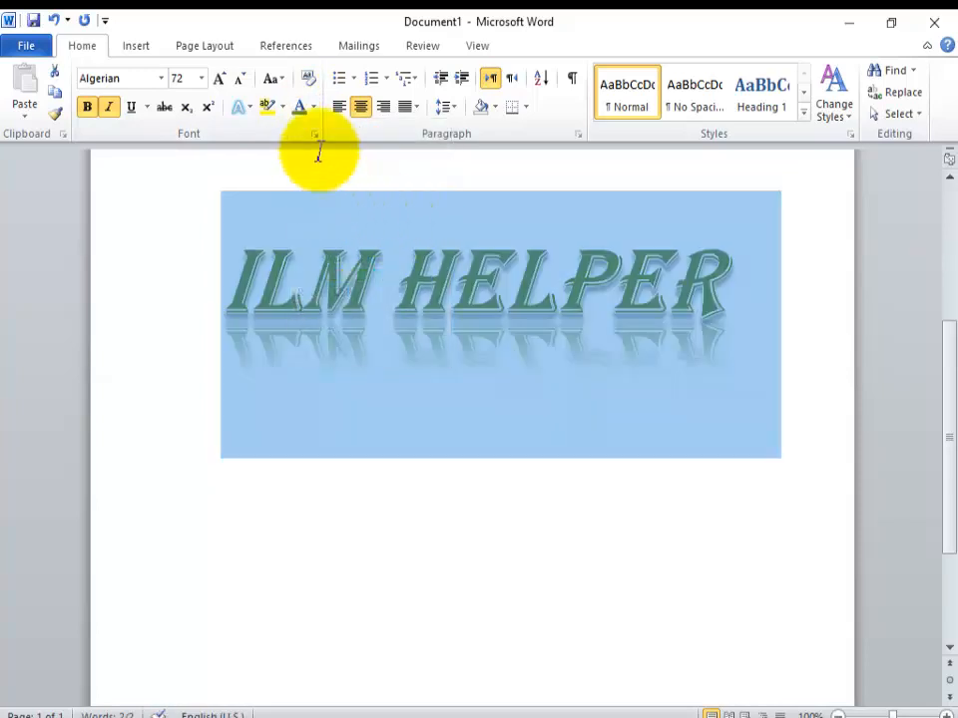
click(315, 118)
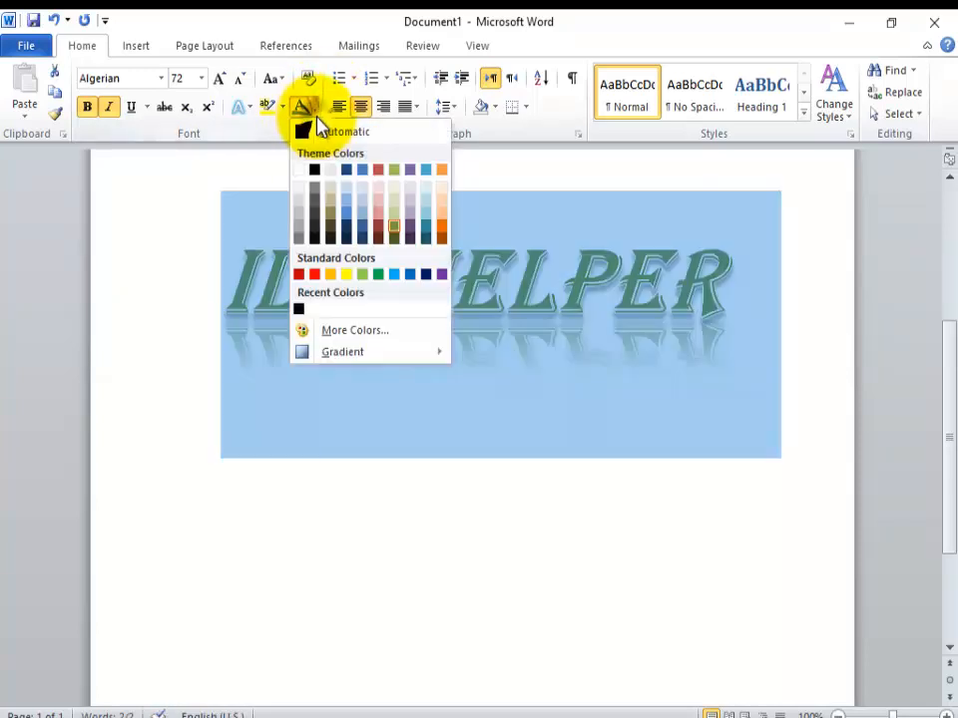
click(357, 330)
drag(380, 361, 396, 329)
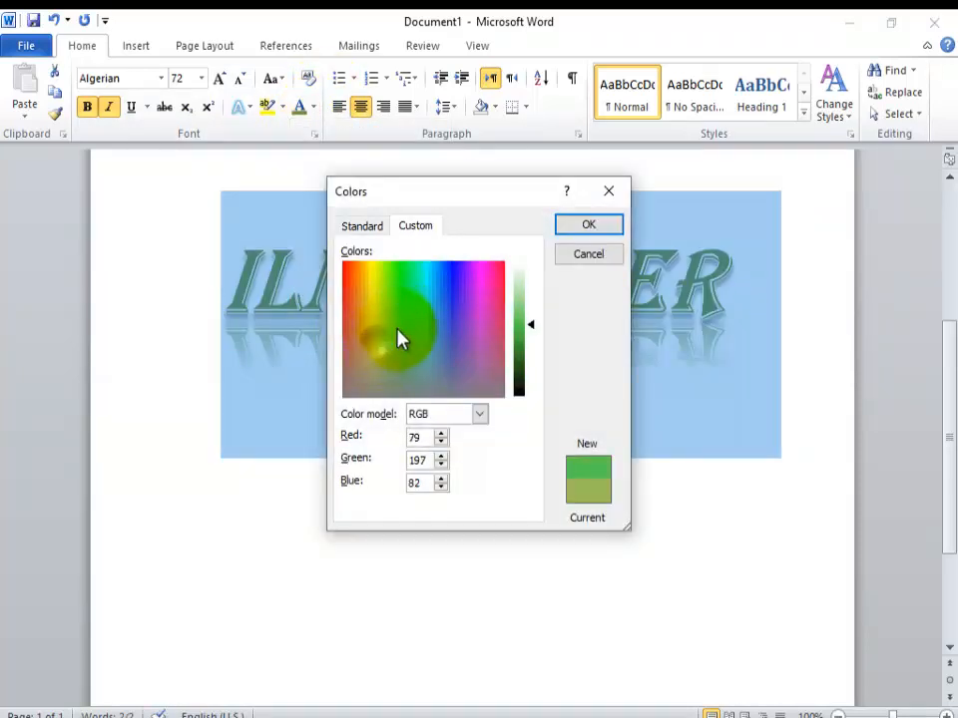
click(590, 232)
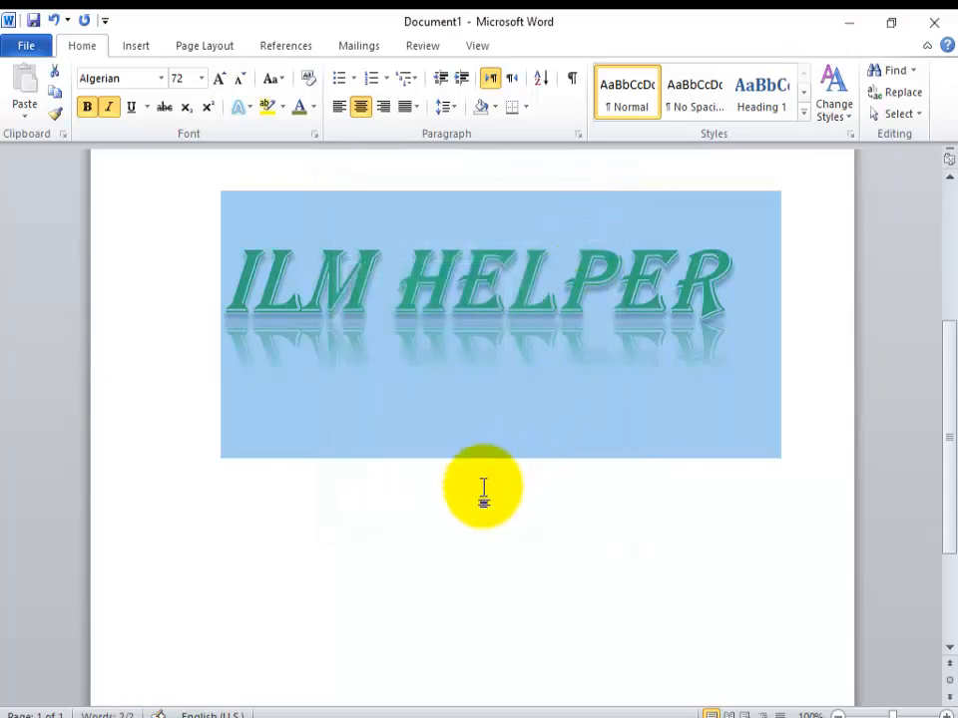
click(483, 492)
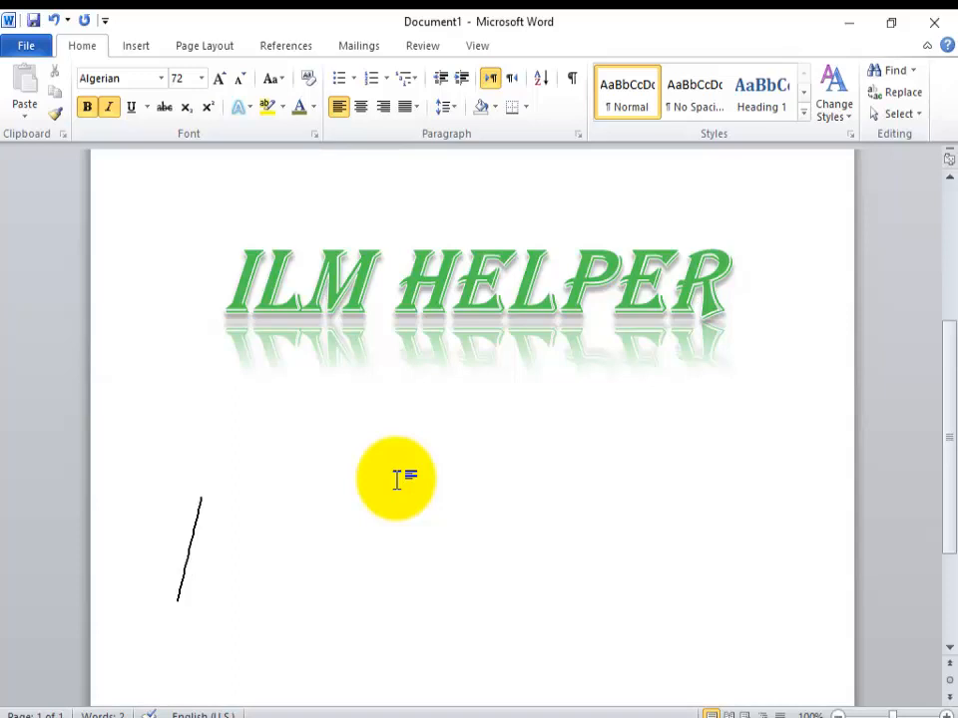
text(CO)
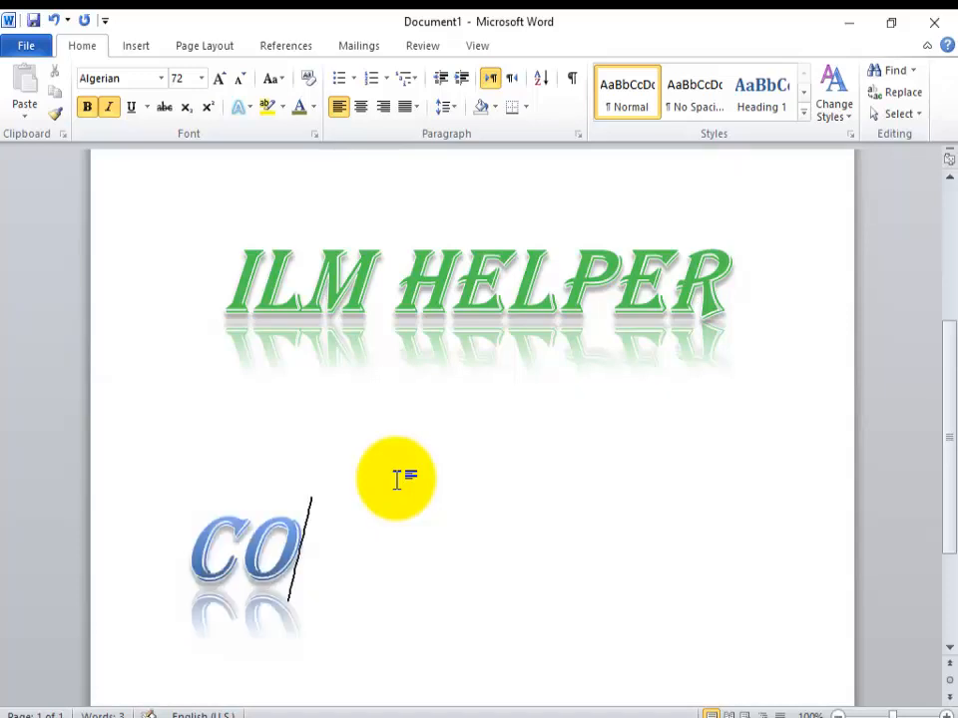
text(UTER)
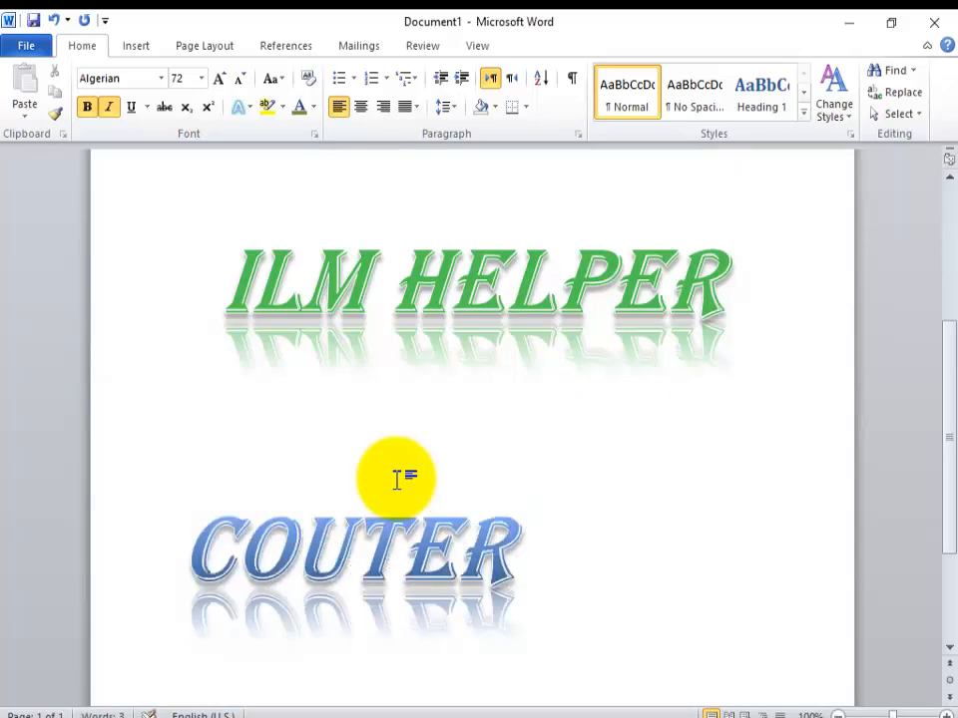
click(299, 548)
text(M)
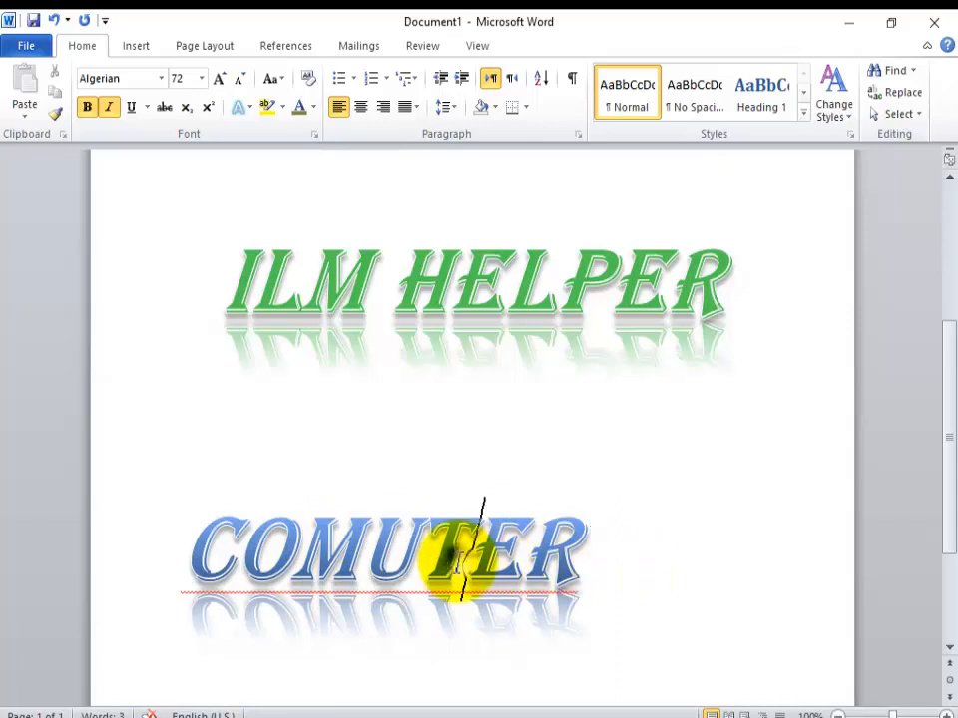
right_click(464, 563)
click(629, 341)
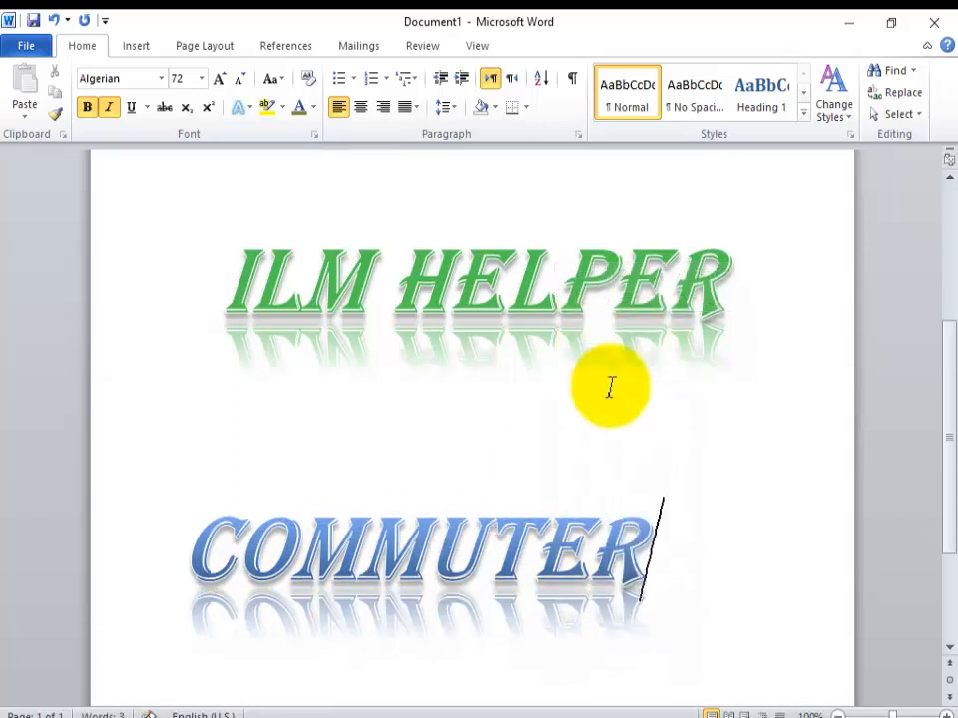
drag(647, 561, 171, 530)
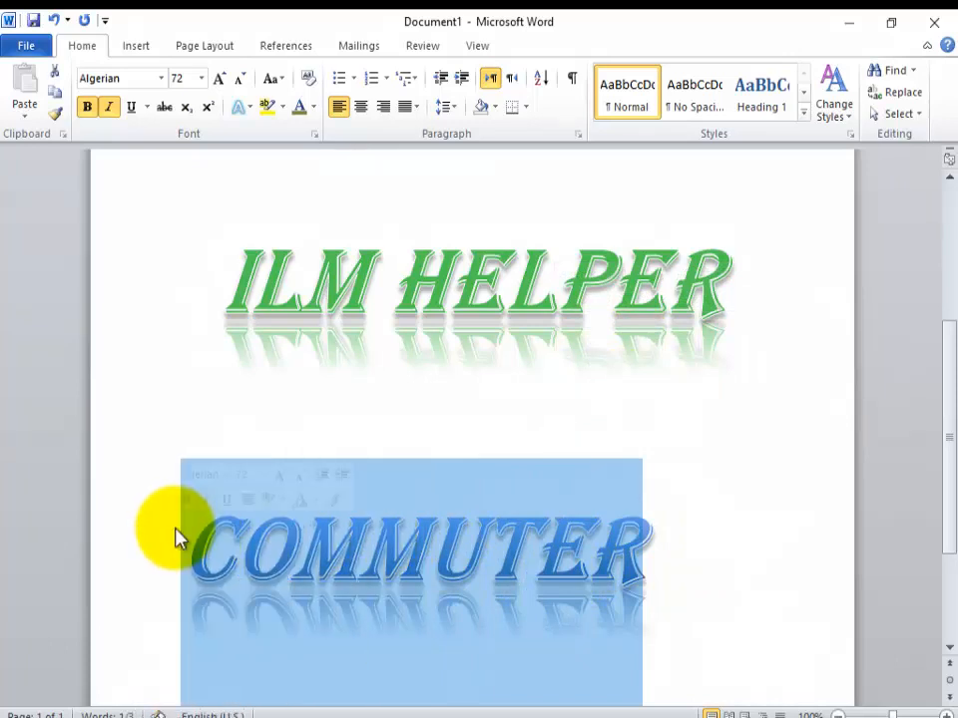
key(Delete)
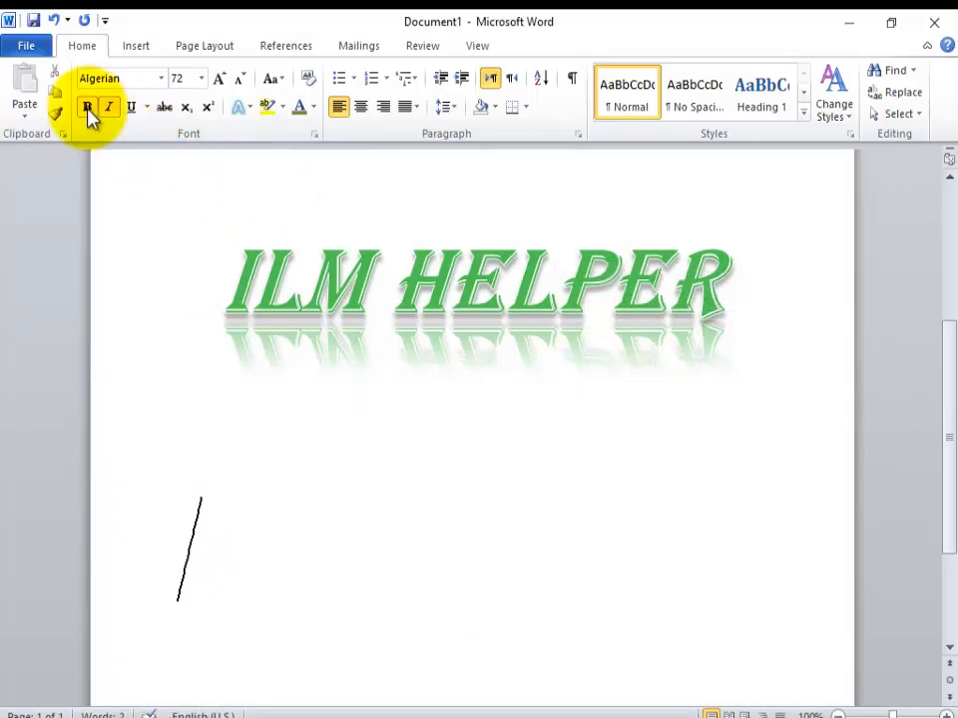
Step: Turn off bold and italic and enter "COMPUTER" on the line below the heading
click(108, 108)
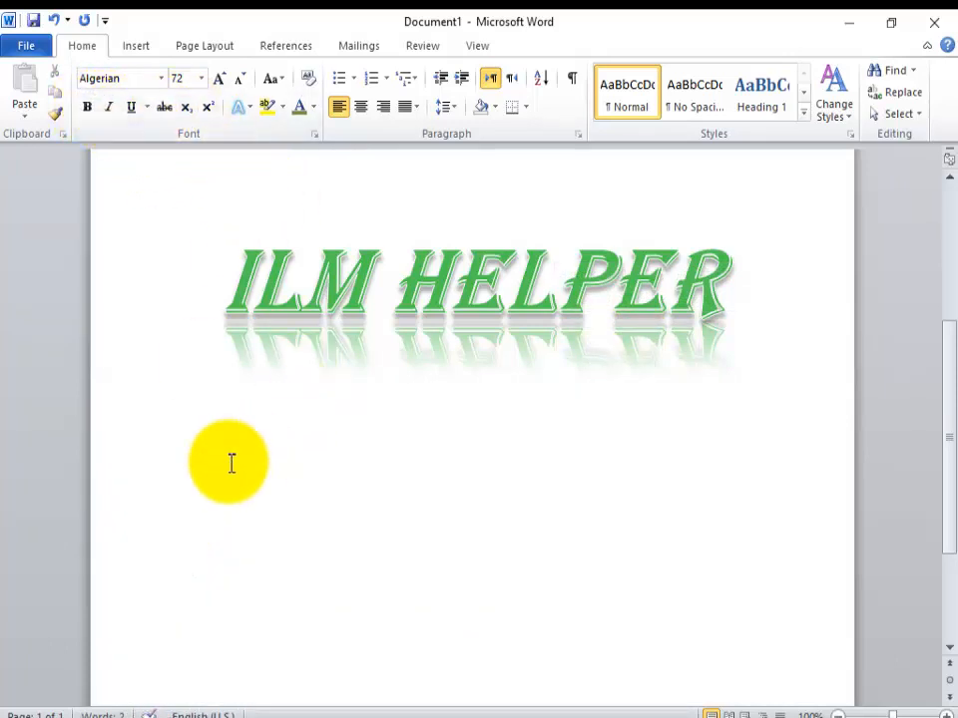
text(COMP)
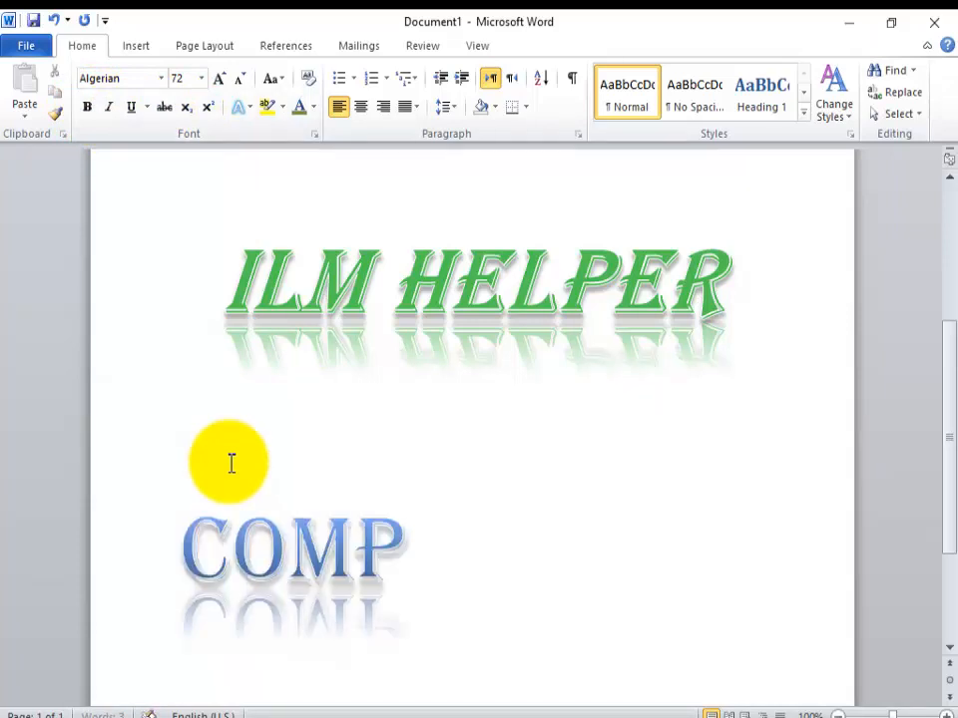
text(UTER)
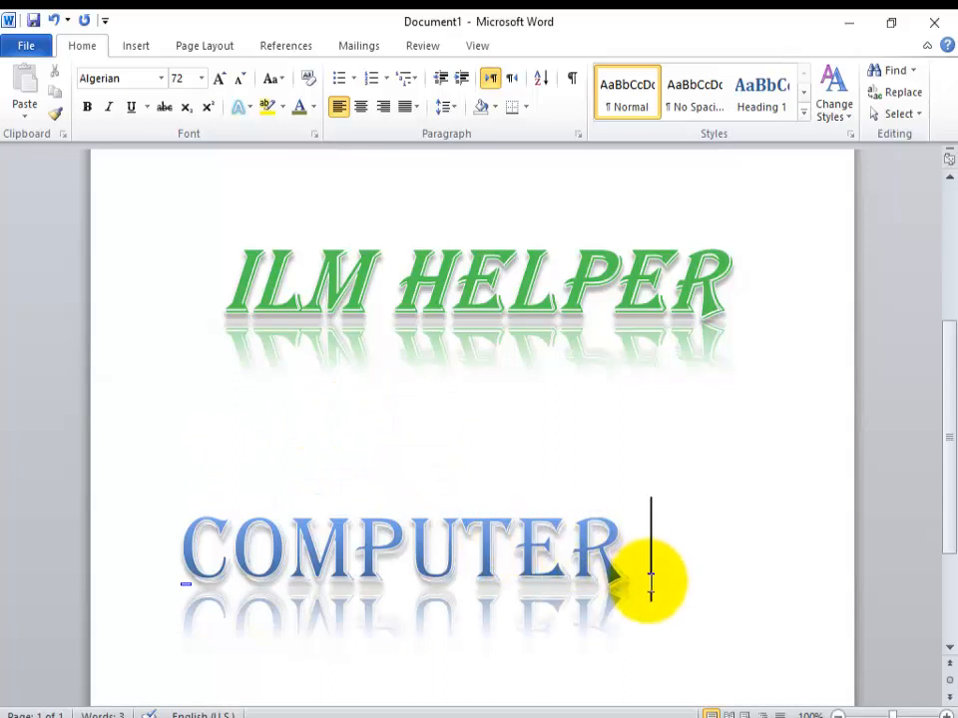
Step: Apply the text effect preset with tan fill and blue outline to the word COMPUTER
drag(649, 574, 189, 559)
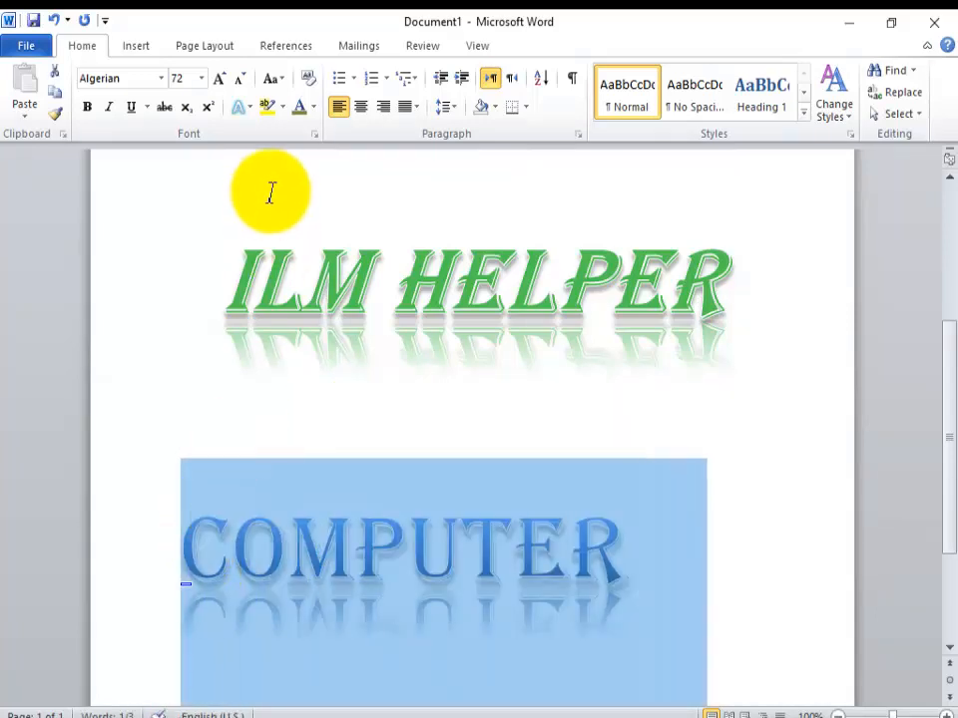
click(247, 110)
click(259, 150)
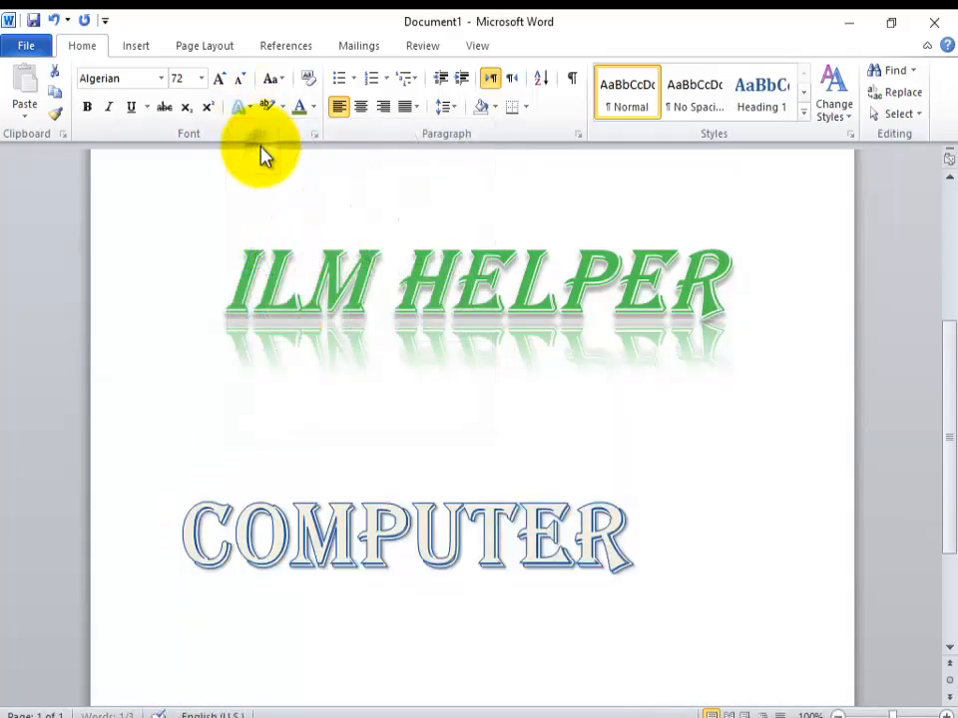
Step: Enlarge COMPUTER to size 80, reduce it to size 26, and view the available font colors
click(218, 79)
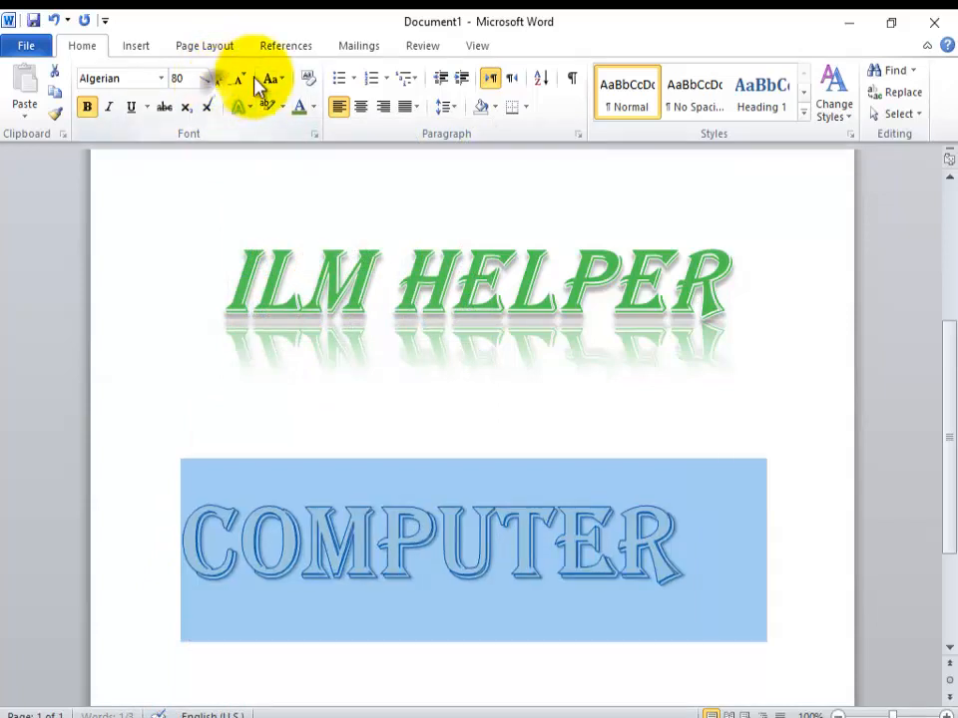
click(245, 80)
click(246, 80)
click(245, 79)
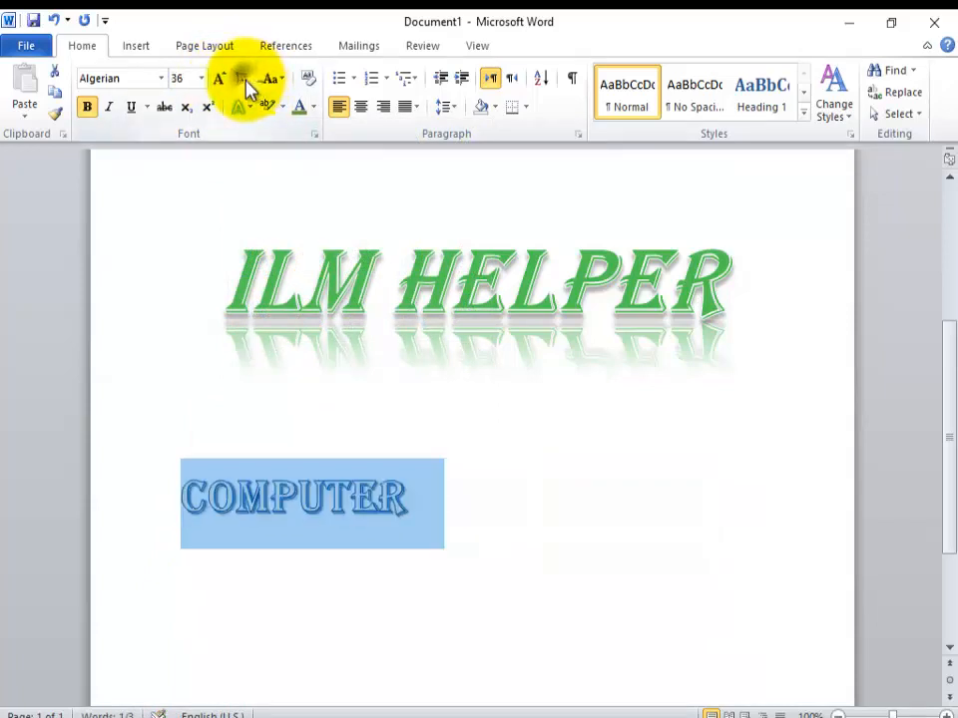
click(245, 80)
click(245, 79)
click(314, 109)
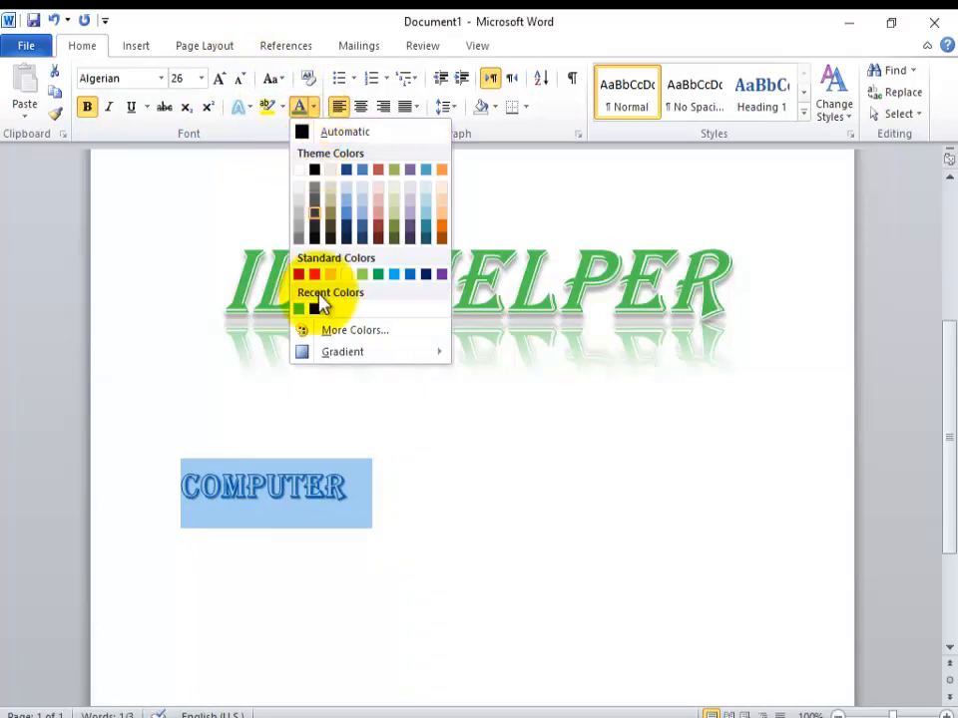
click(417, 527)
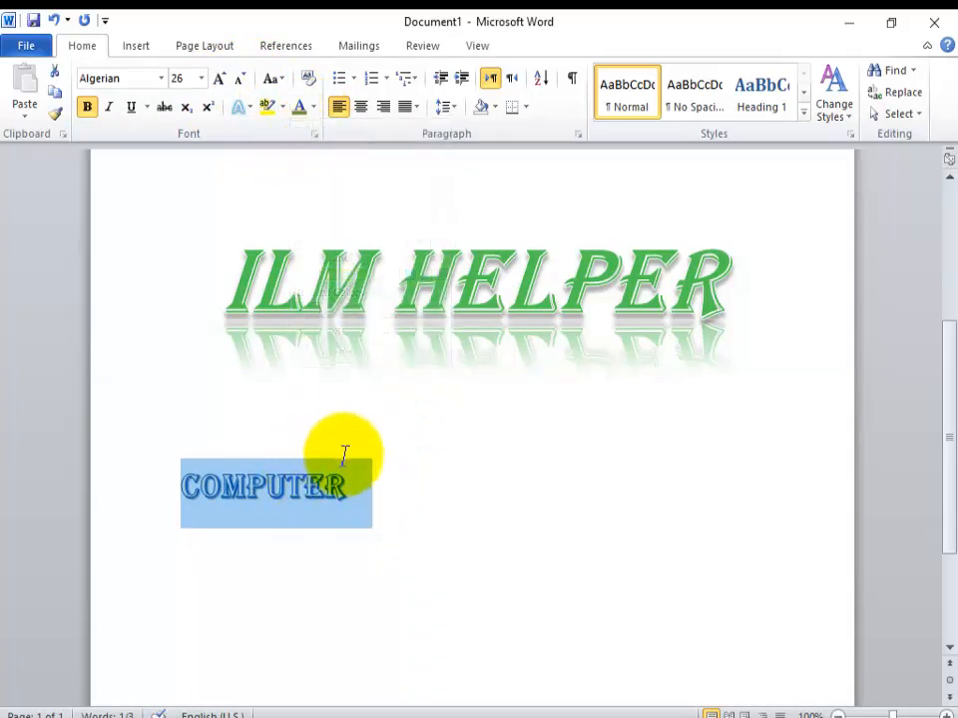
Step: Reselect the word COMPUTER, apply Sentence case to it and color it with the current green font color
click(348, 486)
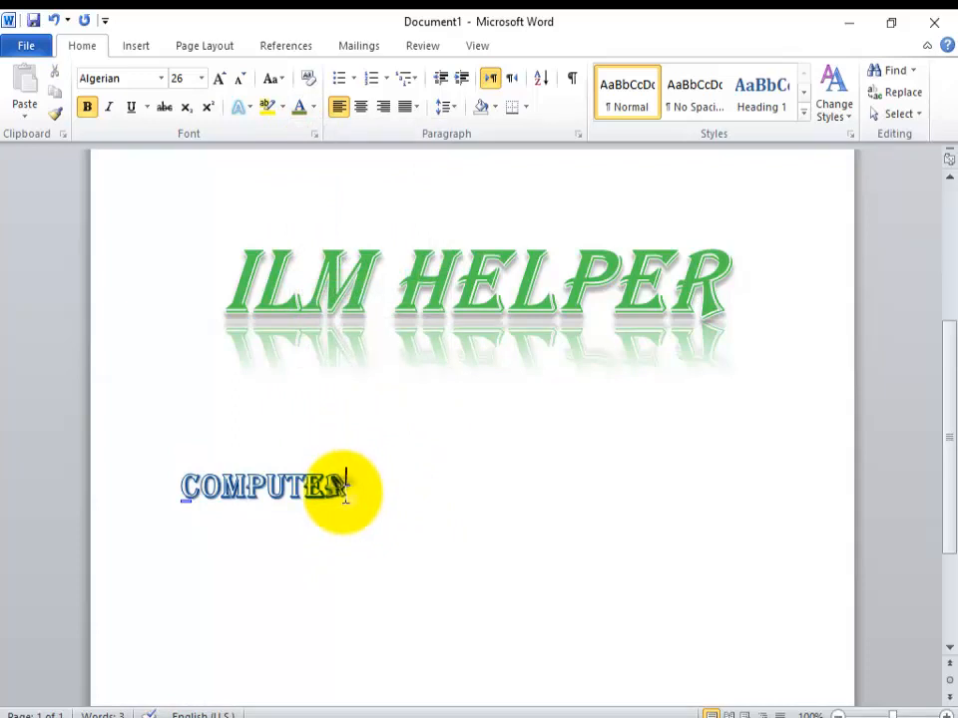
drag(346, 488, 188, 481)
click(283, 80)
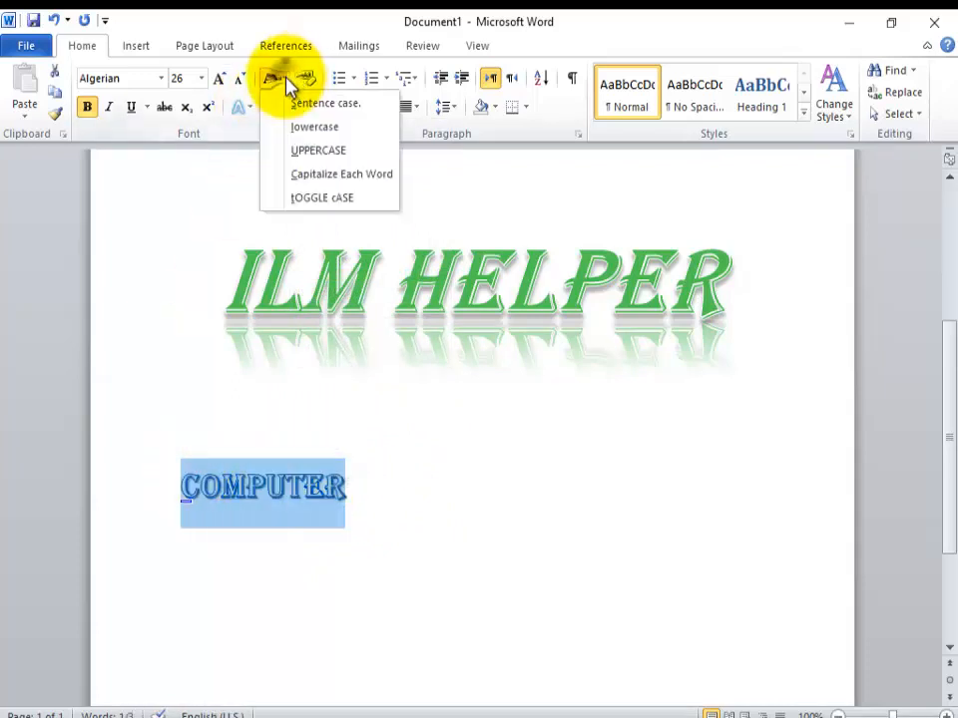
click(307, 104)
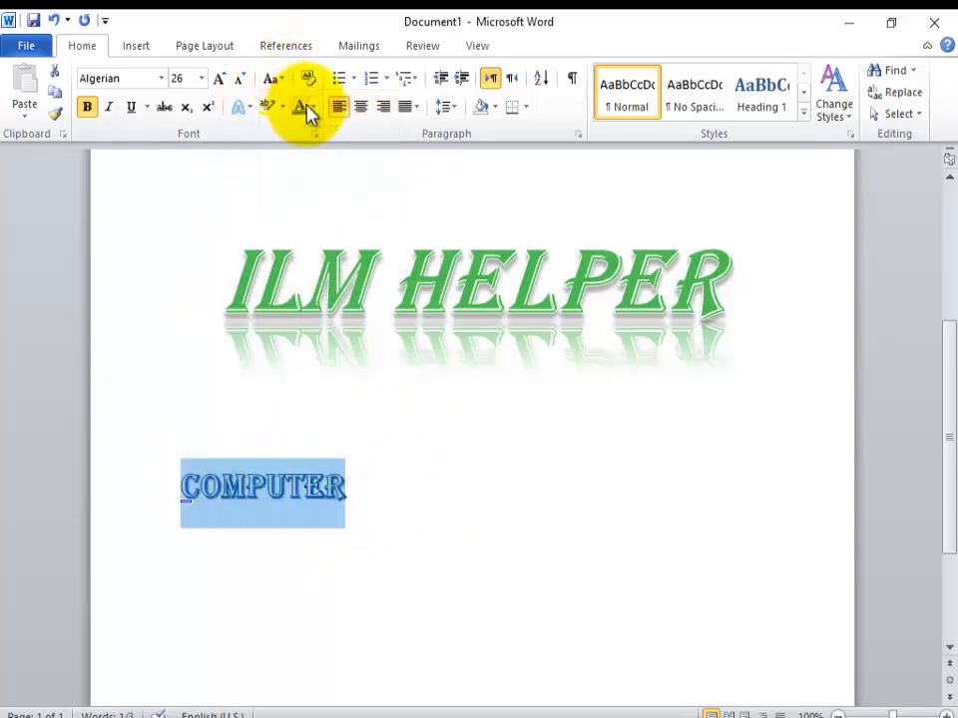
click(302, 110)
Step: Change the case of the selected word COMPUTER to Sentence case again, followed by lowercase
click(283, 80)
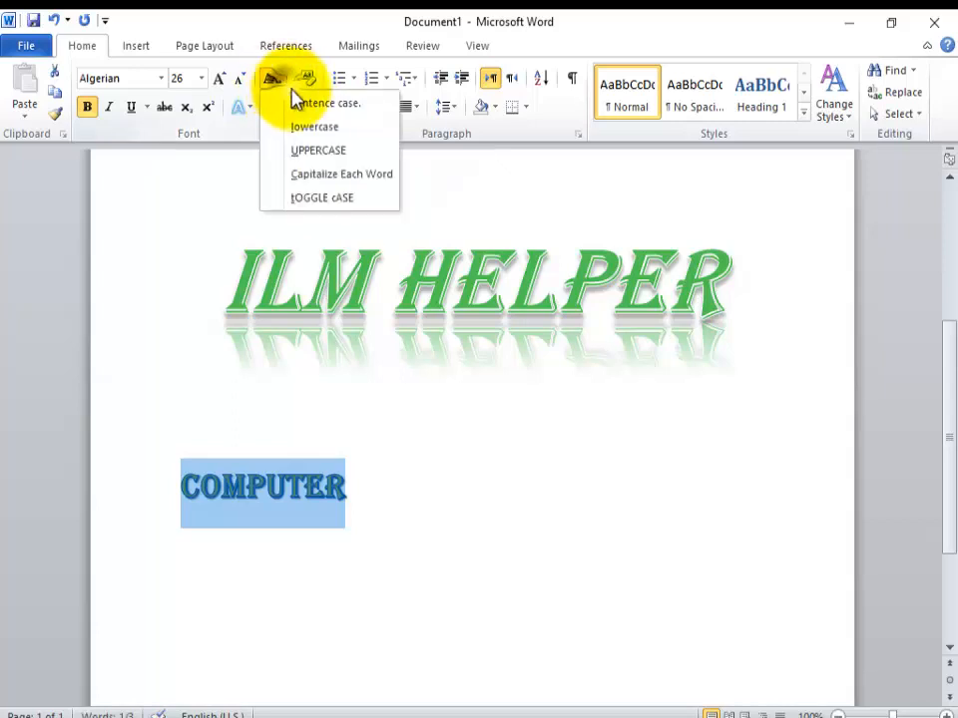
click(301, 101)
click(285, 87)
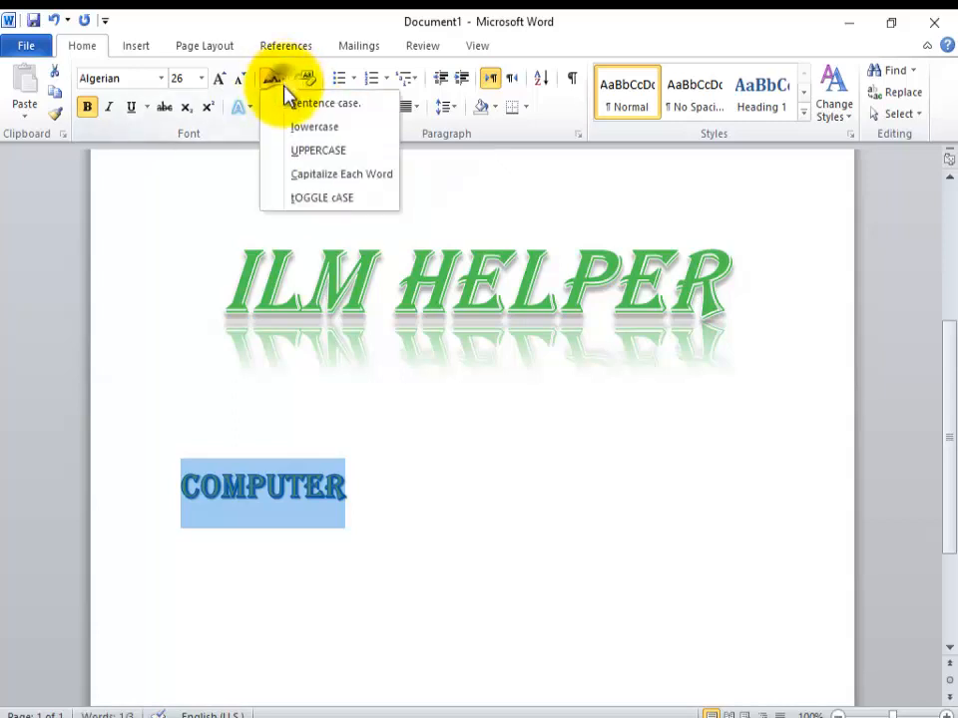
click(313, 130)
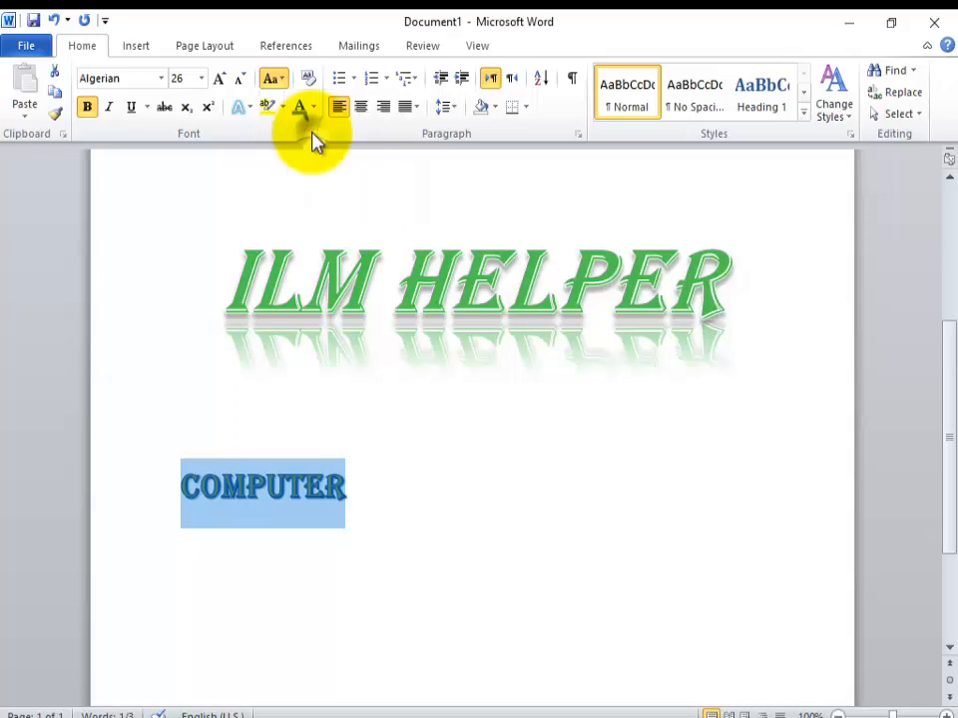
Step: Add ENGLISH, URDU and MATH on separate lines below COMPUTER and continue on a new page
click(360, 509)
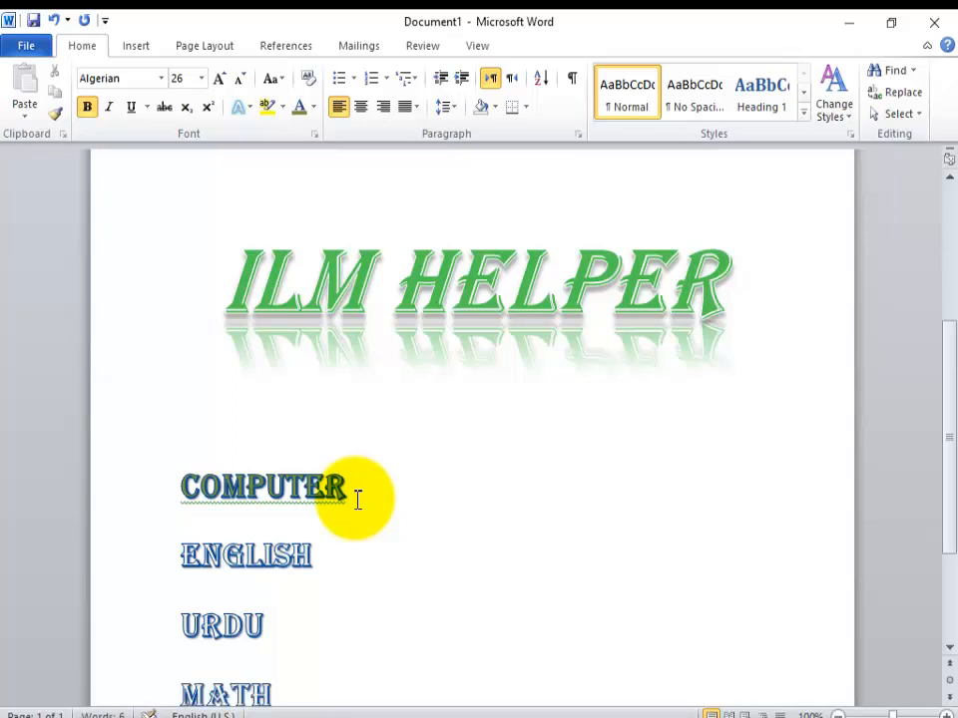
key(ctrl+Return)
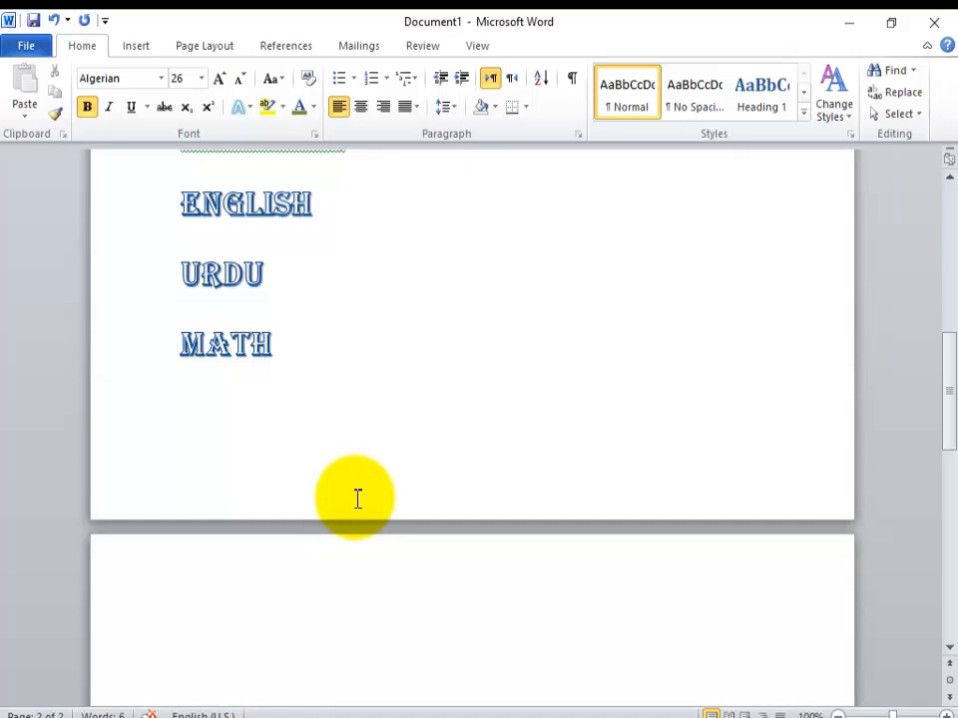
Step: Define the red spiral picture as a new bullet and apply it to COMPUTER, ENGLISH, URDU and MATH
drag(943, 417, 940, 368)
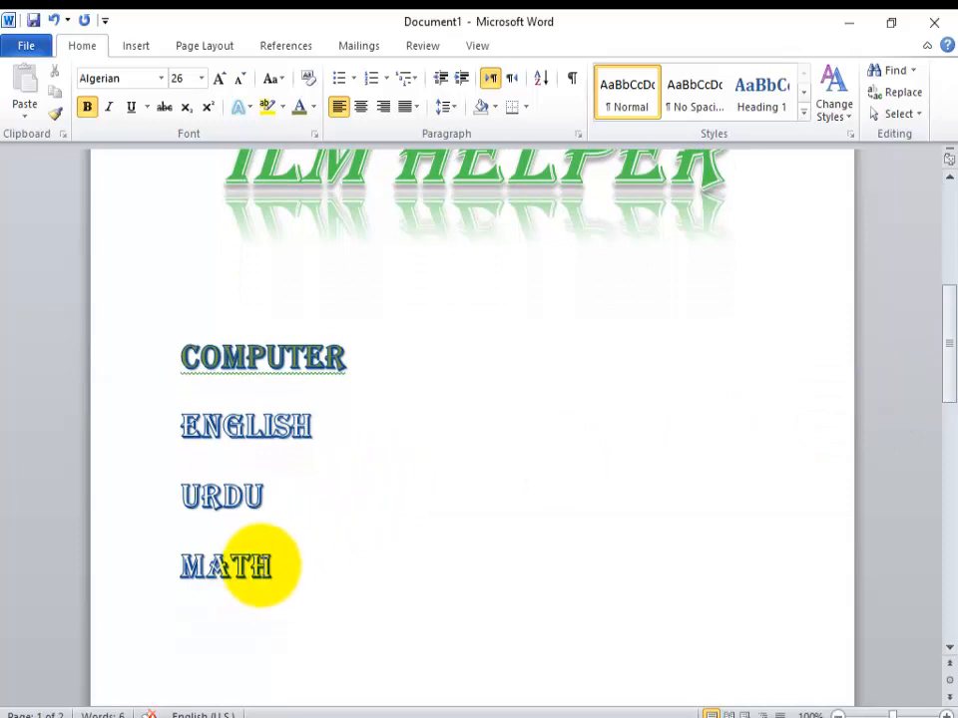
drag(267, 566, 197, 369)
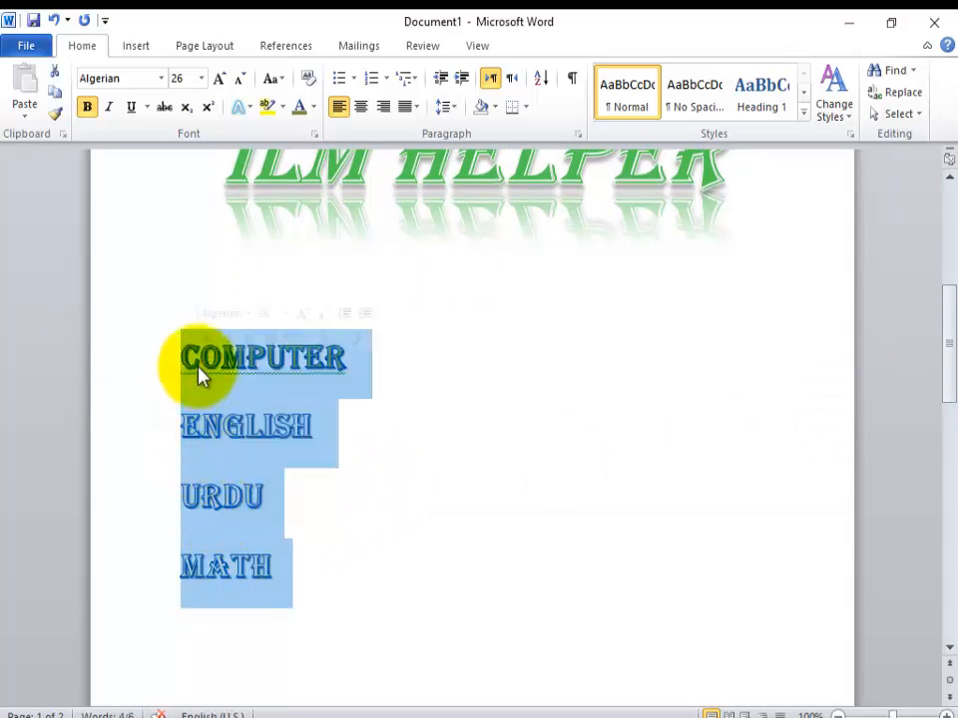
click(353, 82)
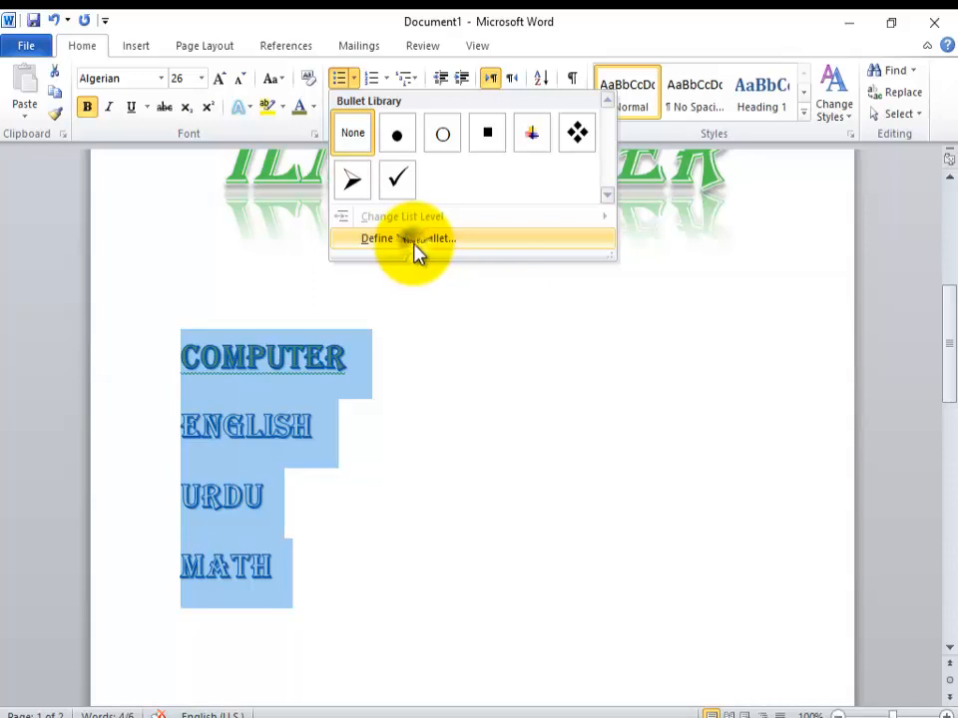
click(416, 241)
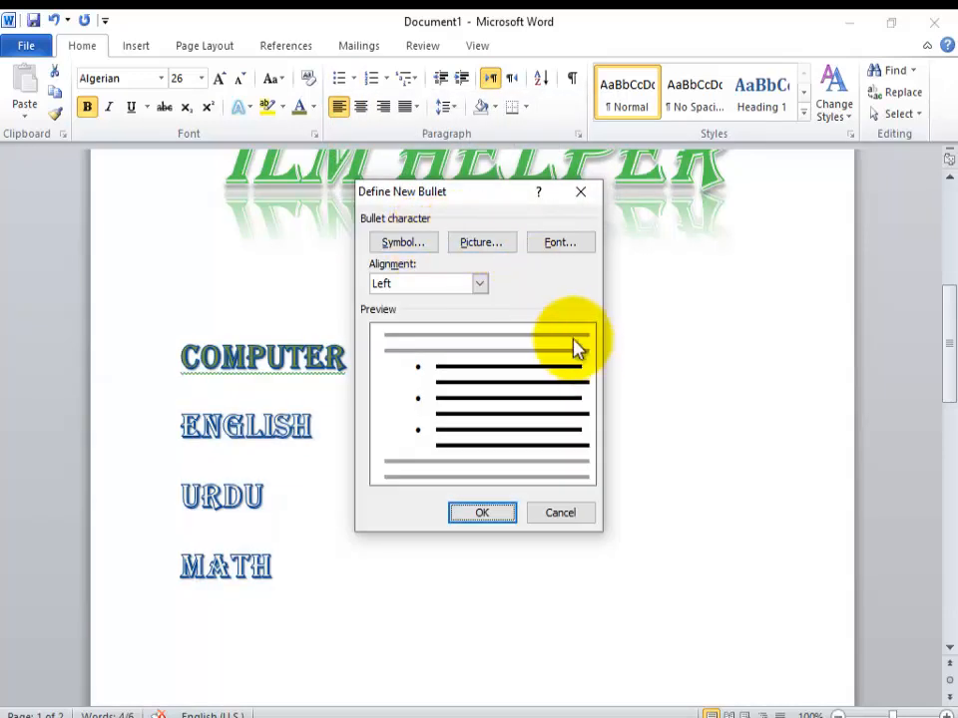
click(466, 242)
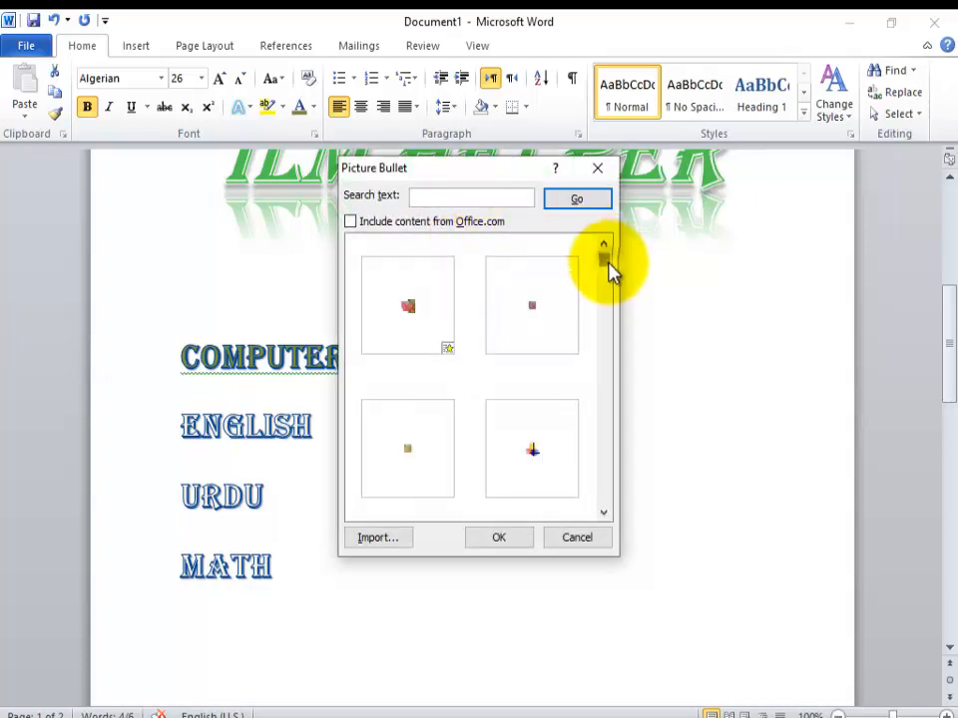
drag(607, 265, 596, 418)
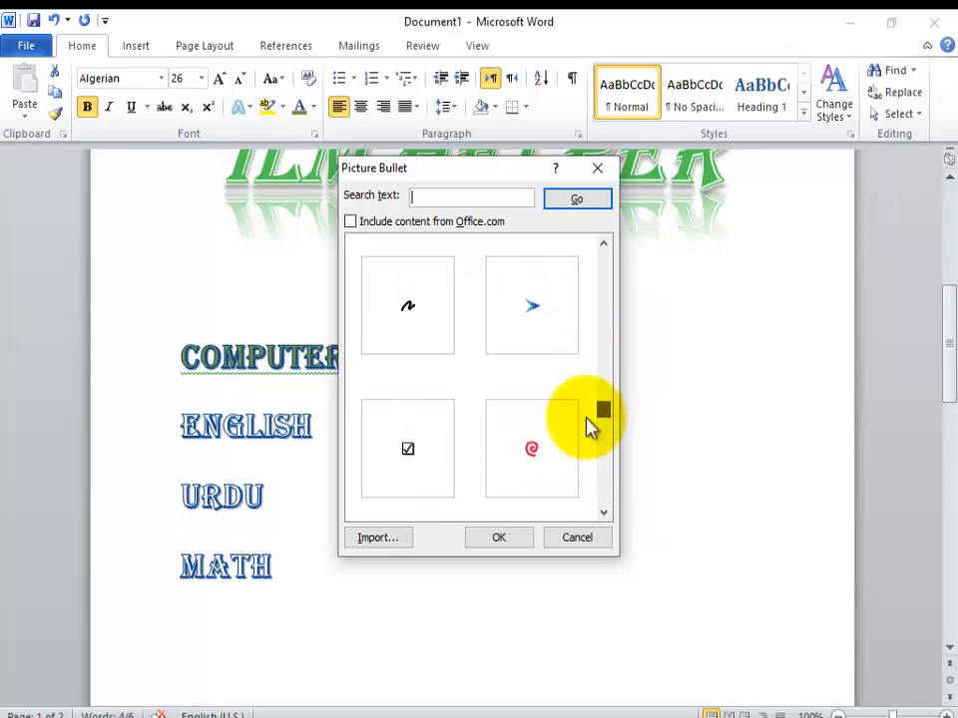
click(537, 451)
click(494, 539)
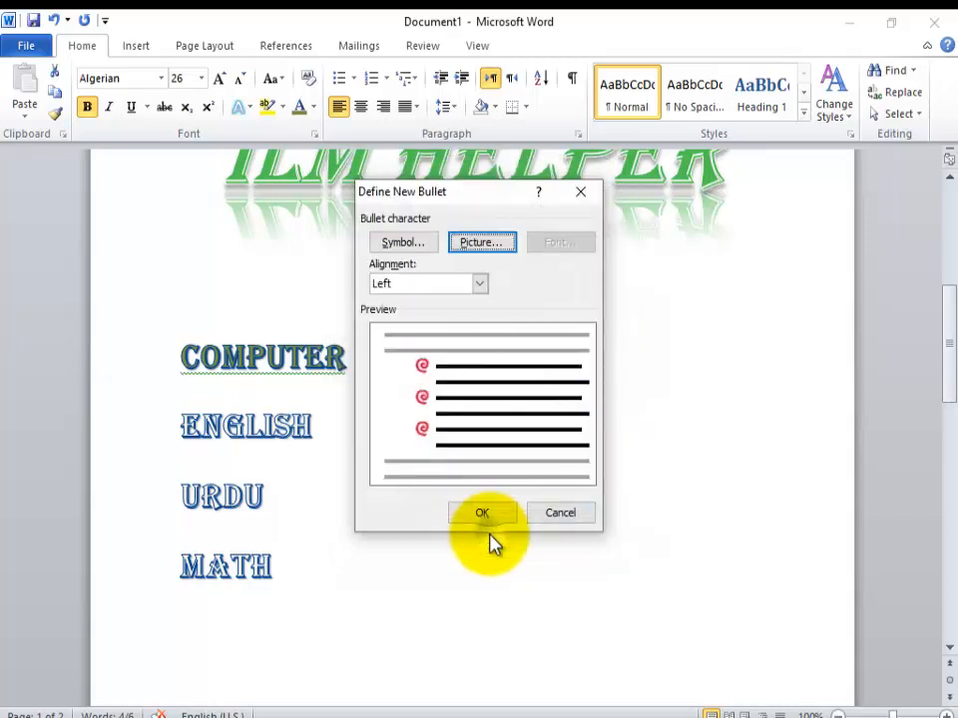
click(491, 514)
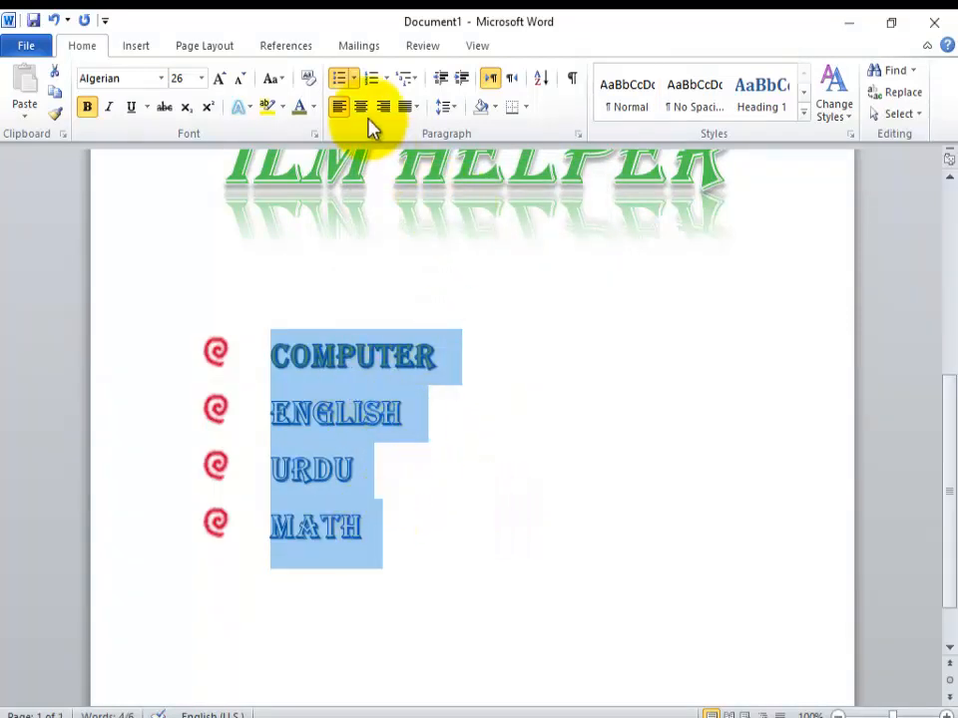
Step: Examine the list level options and the symbol characters offered for a new bullet, keeping the current bullets
click(354, 80)
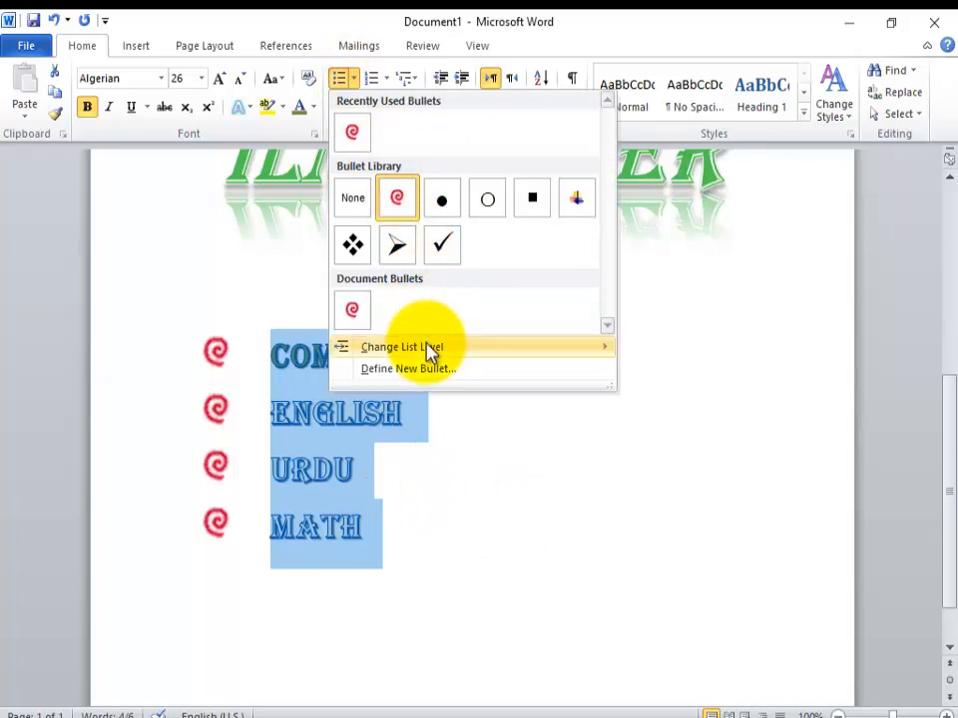
mouse_move(428, 351)
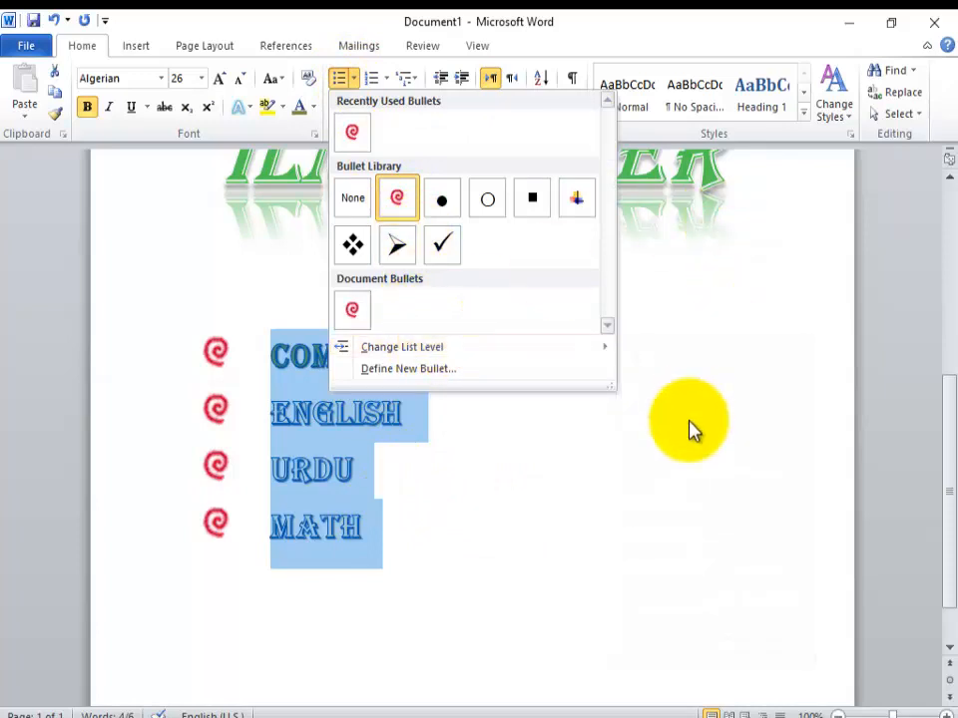
mouse_move(487, 357)
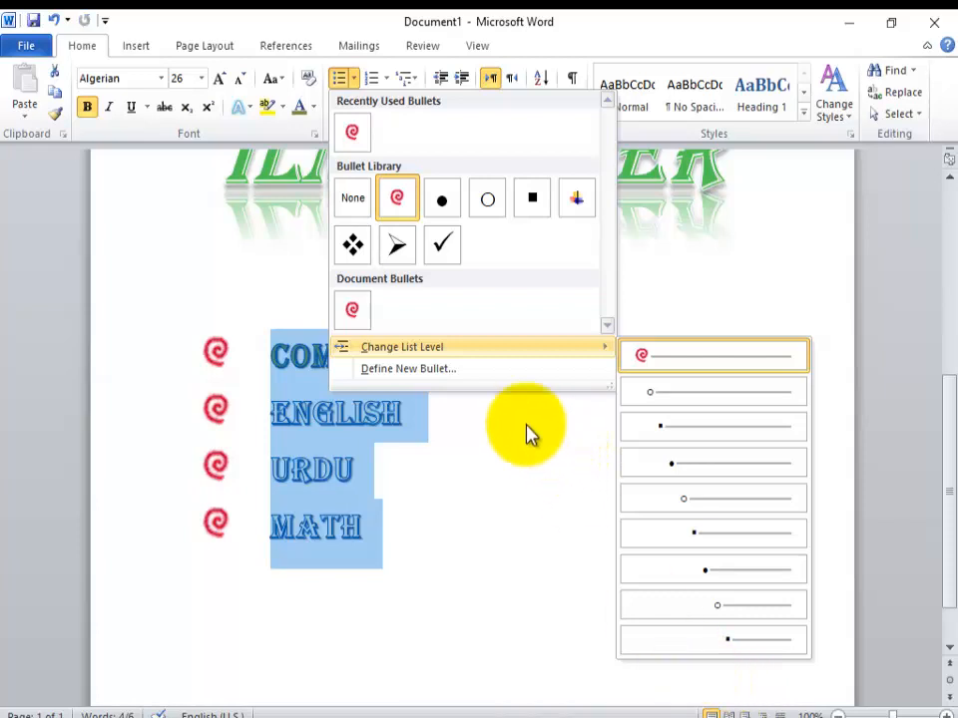
click(451, 369)
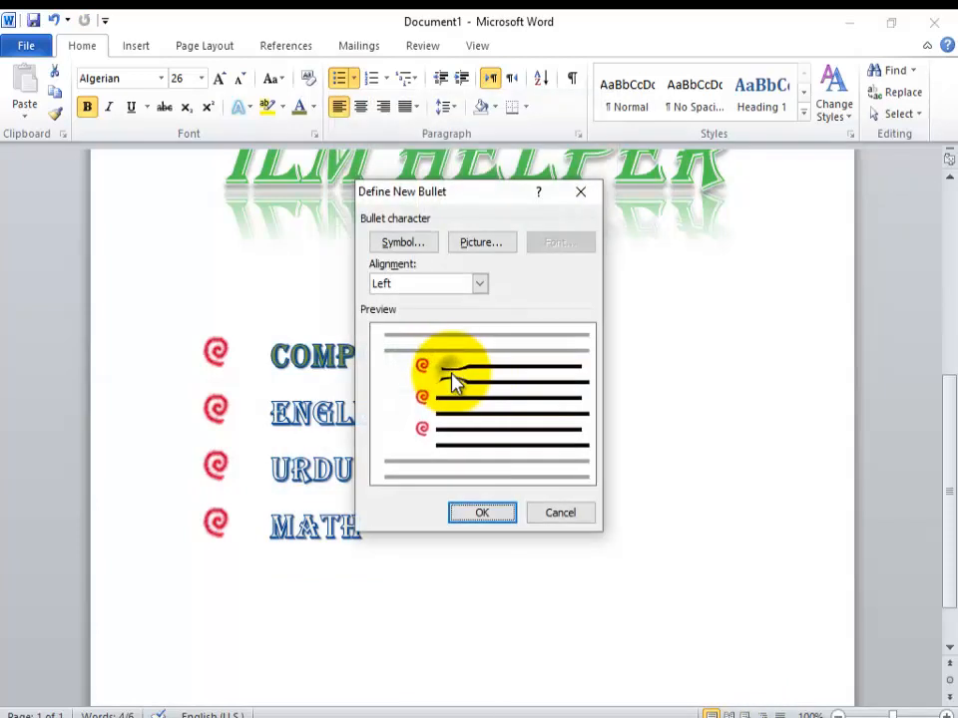
click(426, 244)
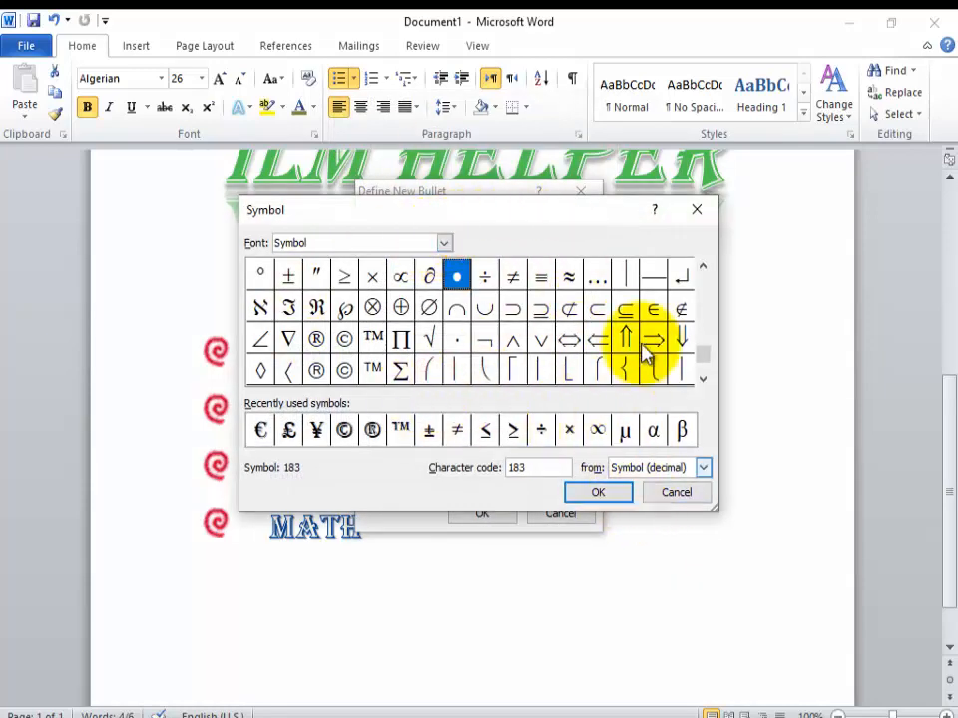
click(698, 211)
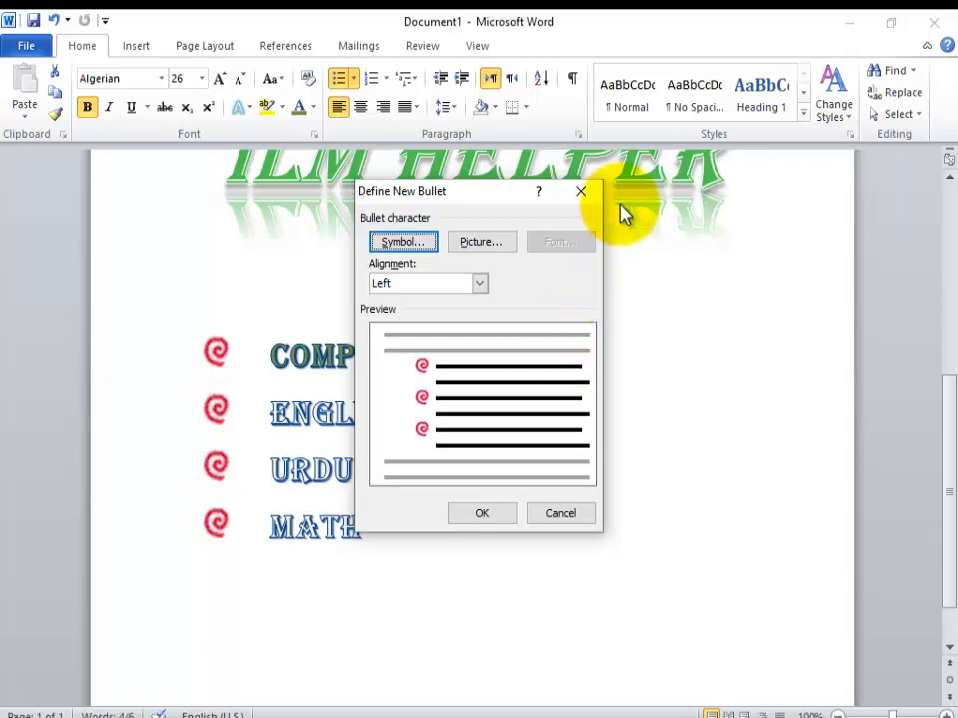
click(580, 192)
click(583, 194)
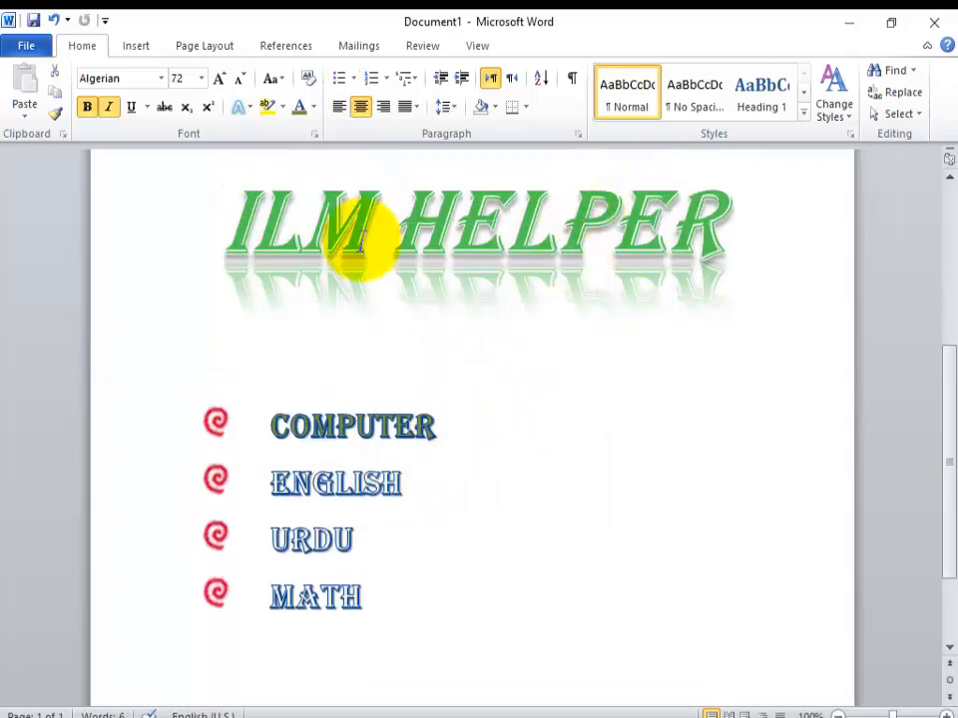
Step: Number the four subjects in the i., ii., iii. format, and change the numbering to the 1., 2., 3. format
click(369, 591)
drag(370, 588, 199, 427)
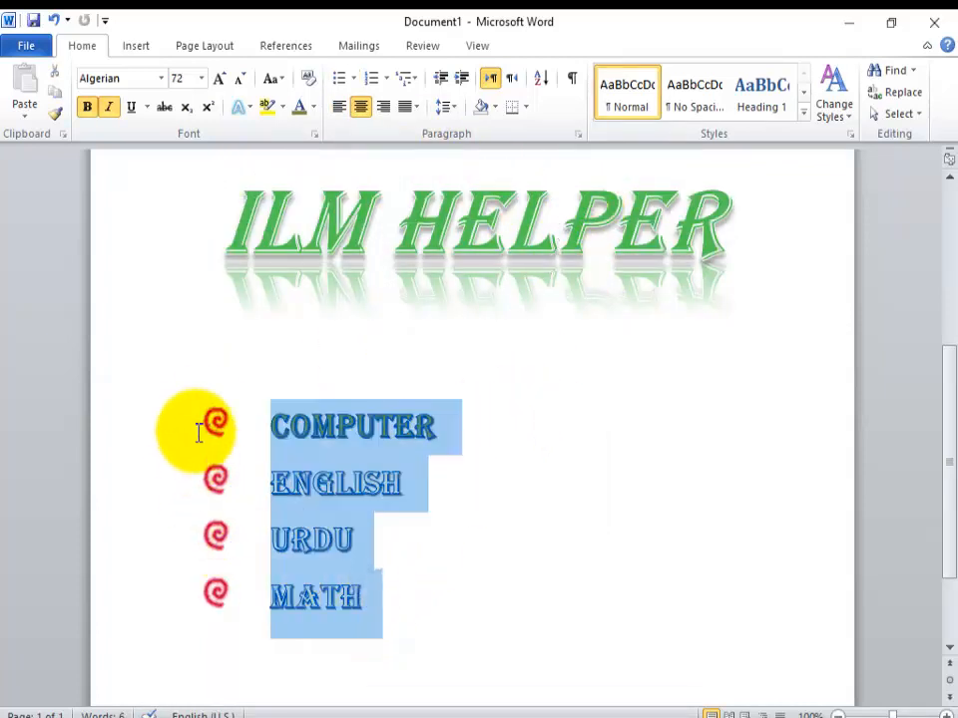
click(388, 80)
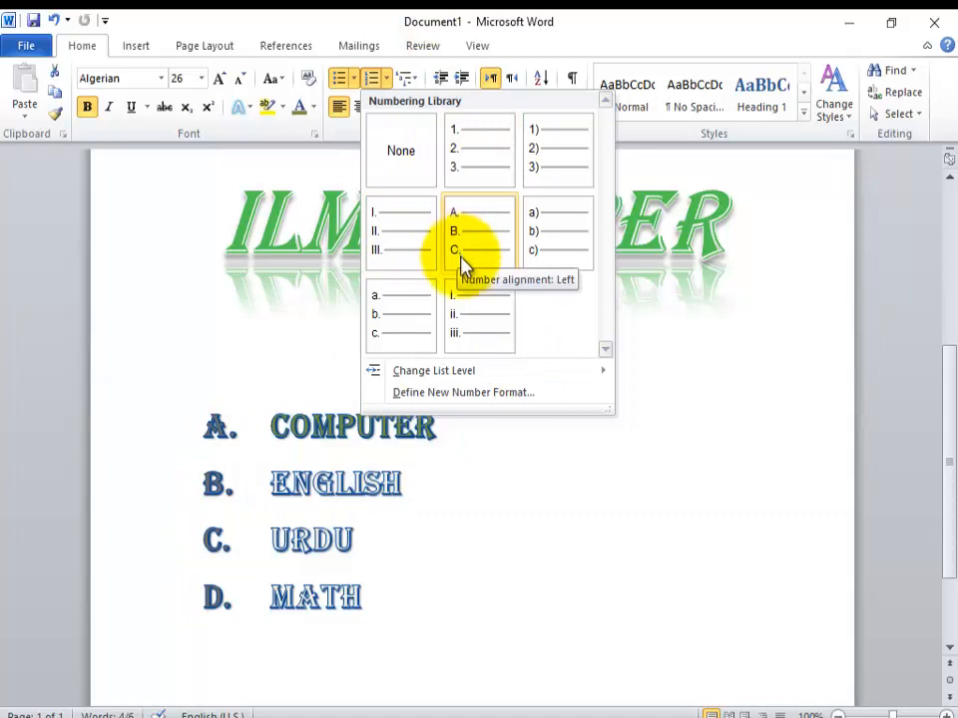
click(469, 299)
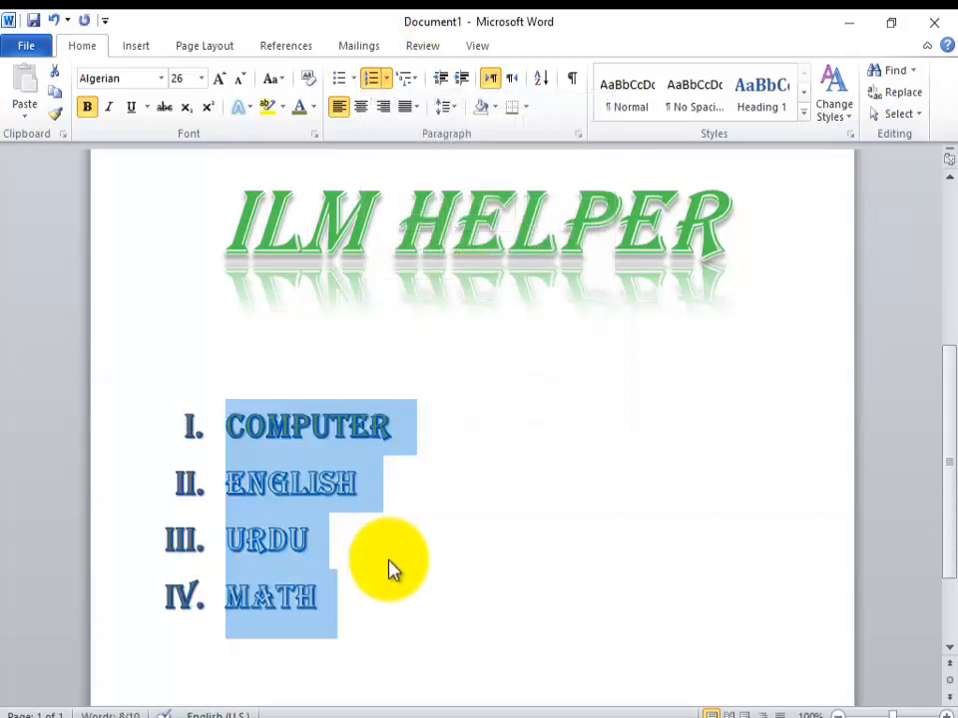
click(389, 86)
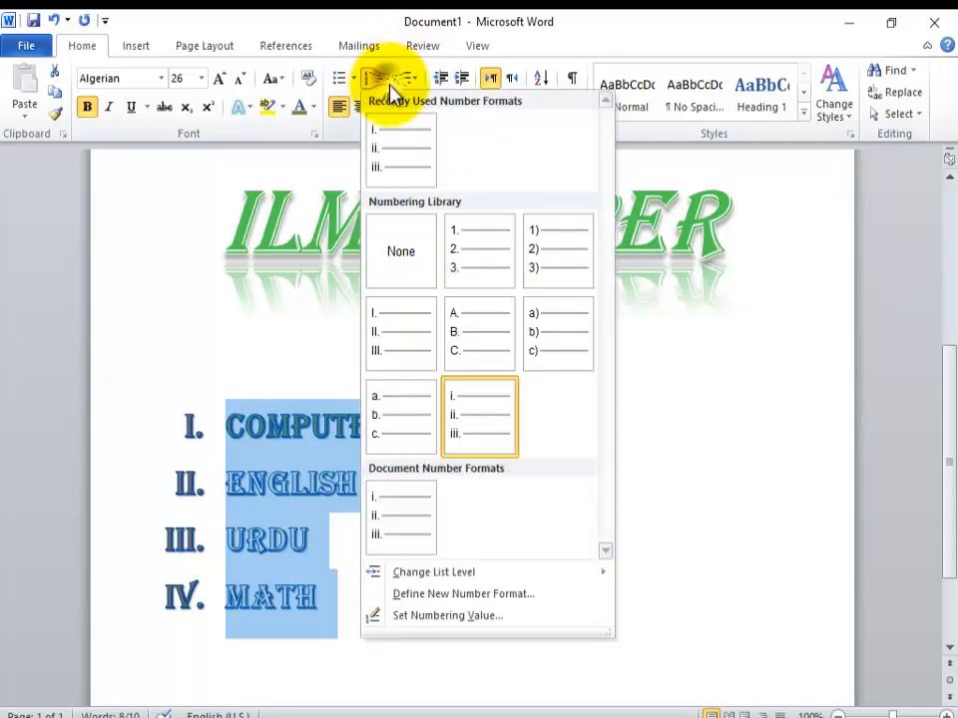
click(464, 255)
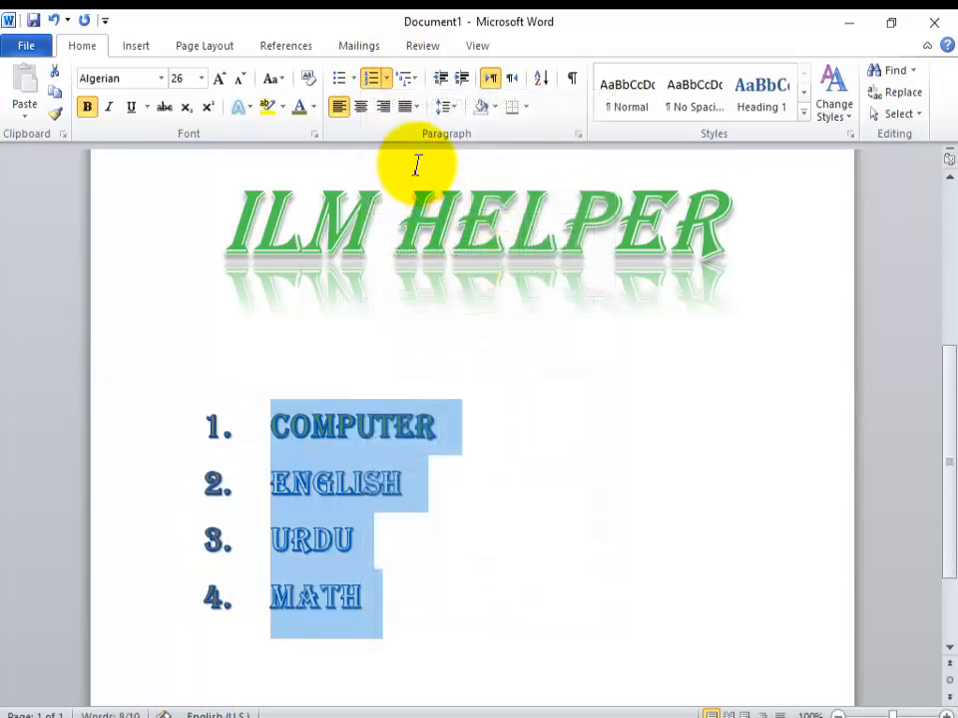
Step: Apply the multilevel list style with diamond, arrow and square bullets to the four subjects
click(418, 84)
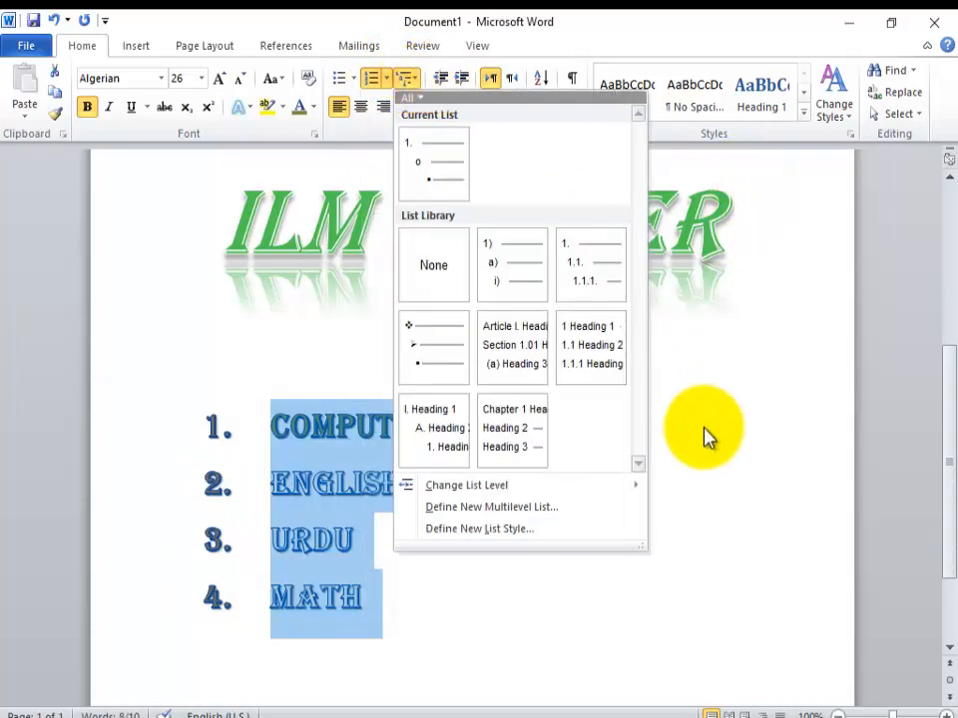
mouse_move(519, 261)
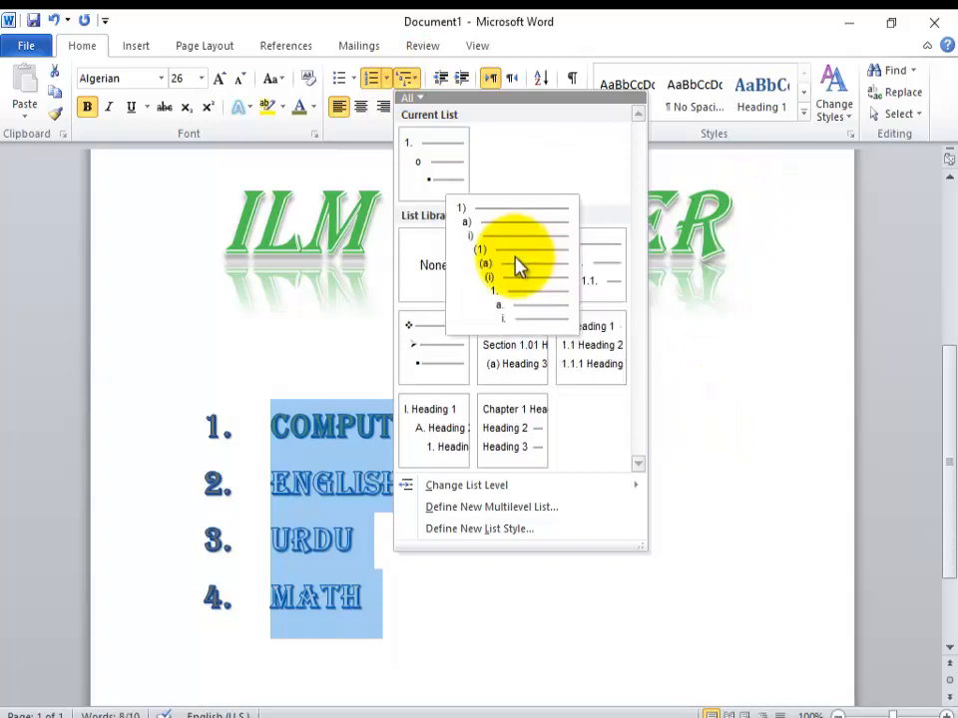
click(441, 354)
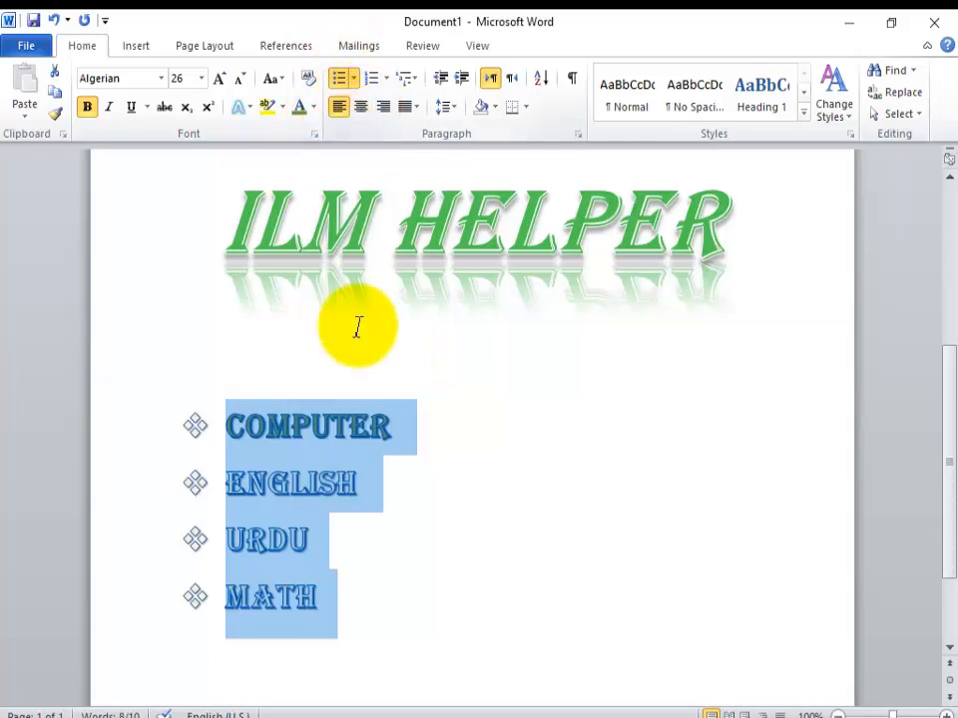
Step: Switch the ILM HELPER heading from centered to left alignment and center it again
drag(359, 328, 339, 108)
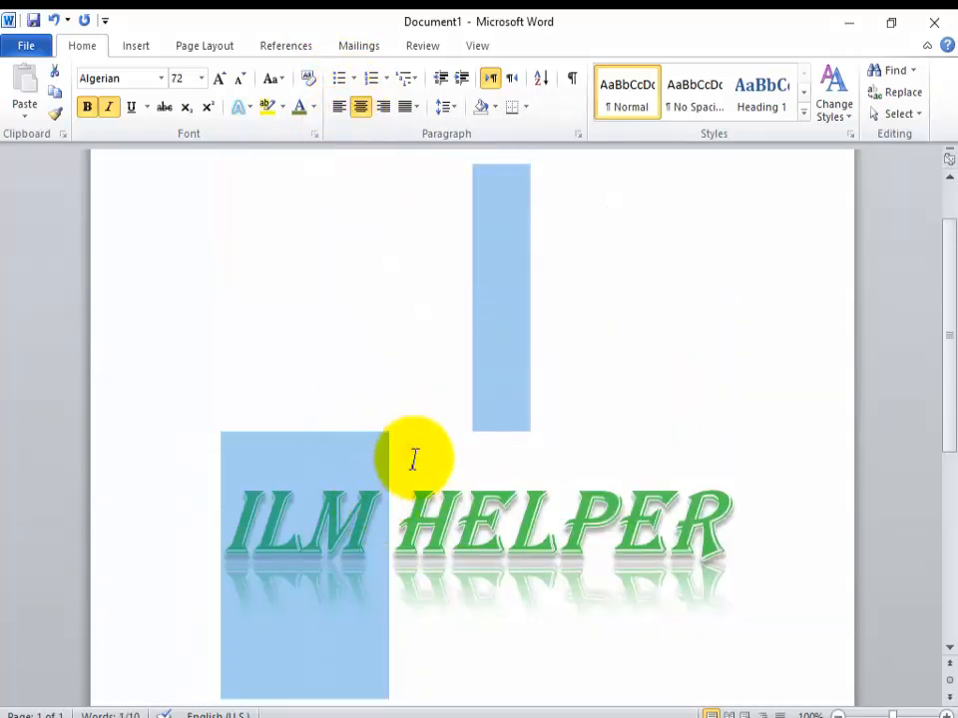
click(407, 451)
drag(954, 395, 953, 500)
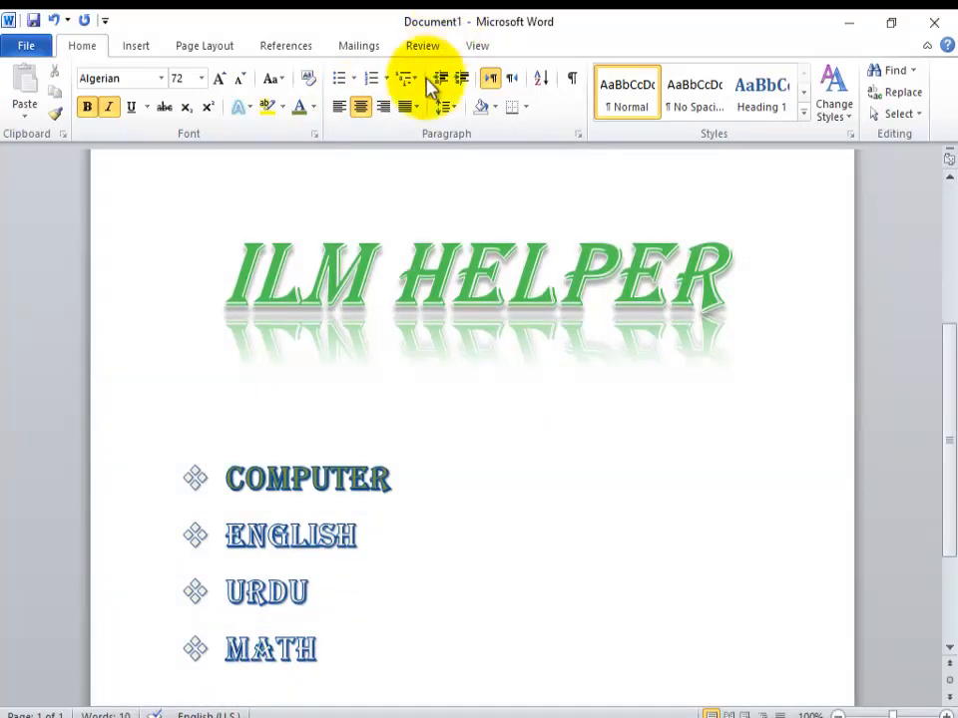
click(365, 117)
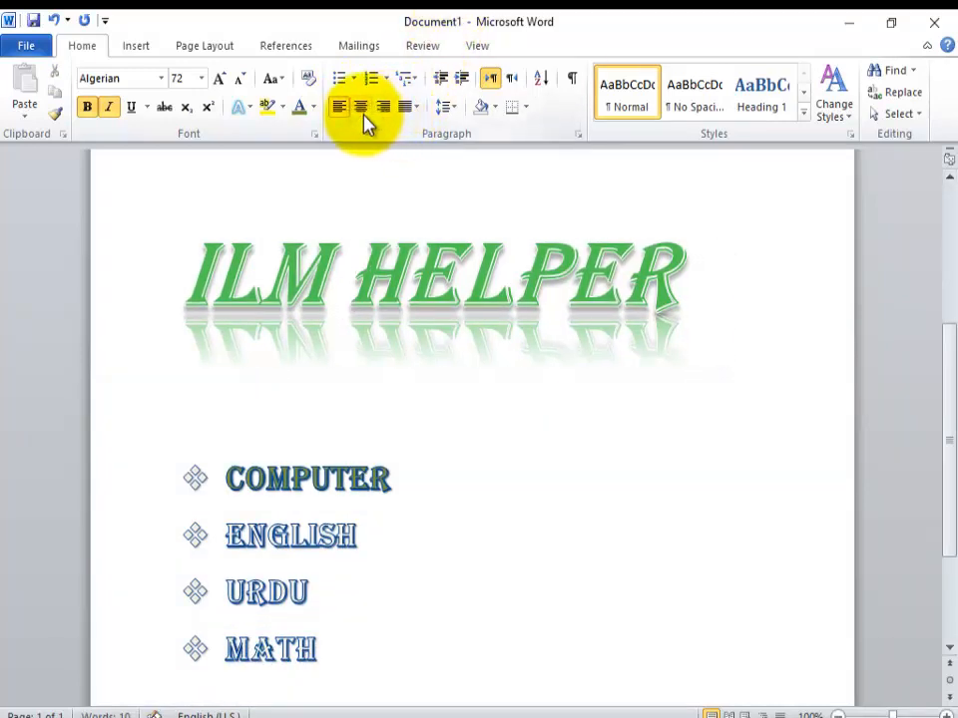
click(363, 115)
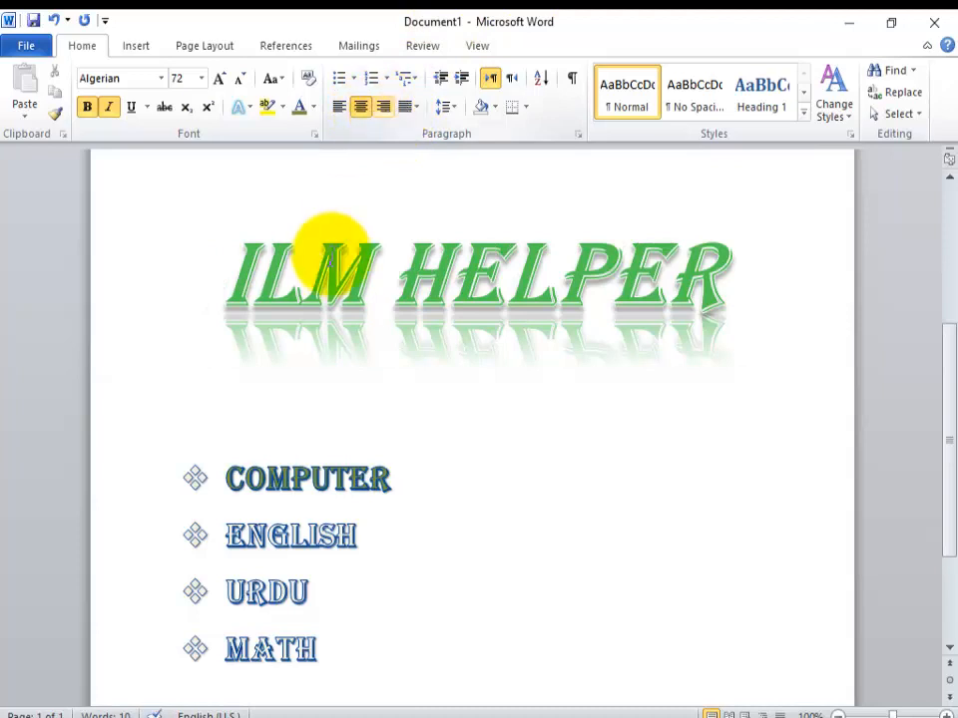
Step: Right-align only the COMPUTER line and undo that alignment
click(289, 464)
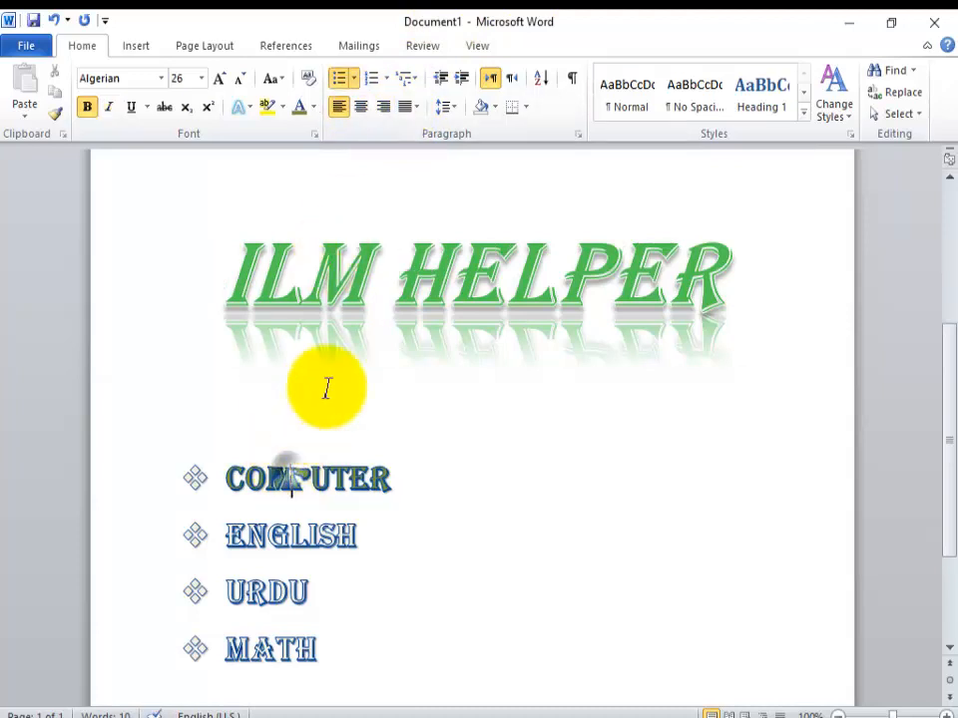
click(382, 112)
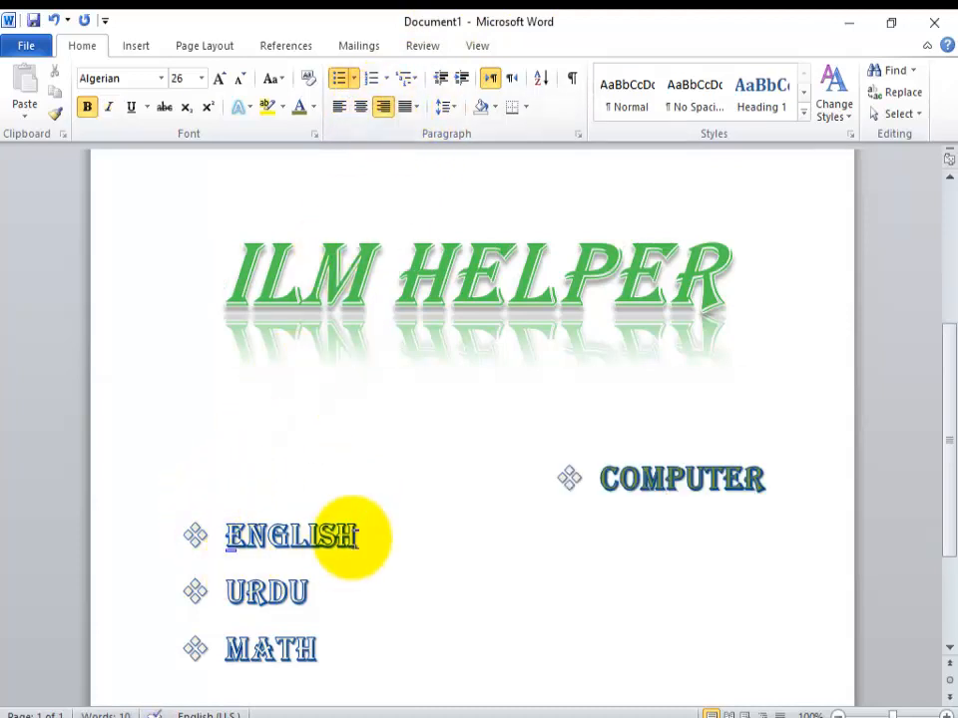
key(ctrl+z)
Step: Right-align all four subject lines together and return them to left alignment
drag(319, 650, 230, 483)
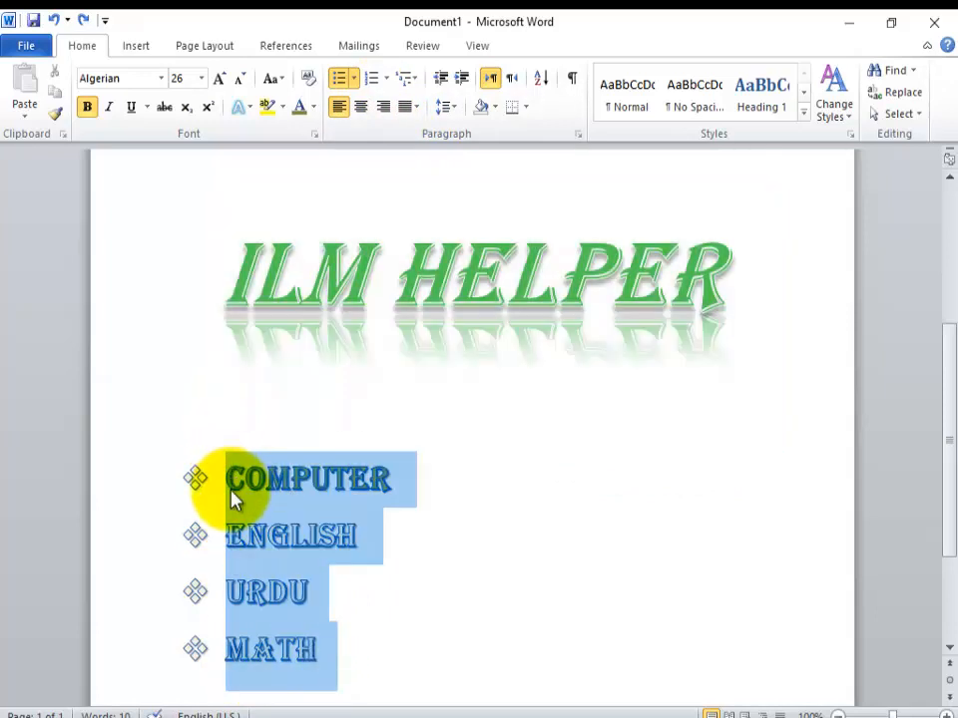
click(384, 110)
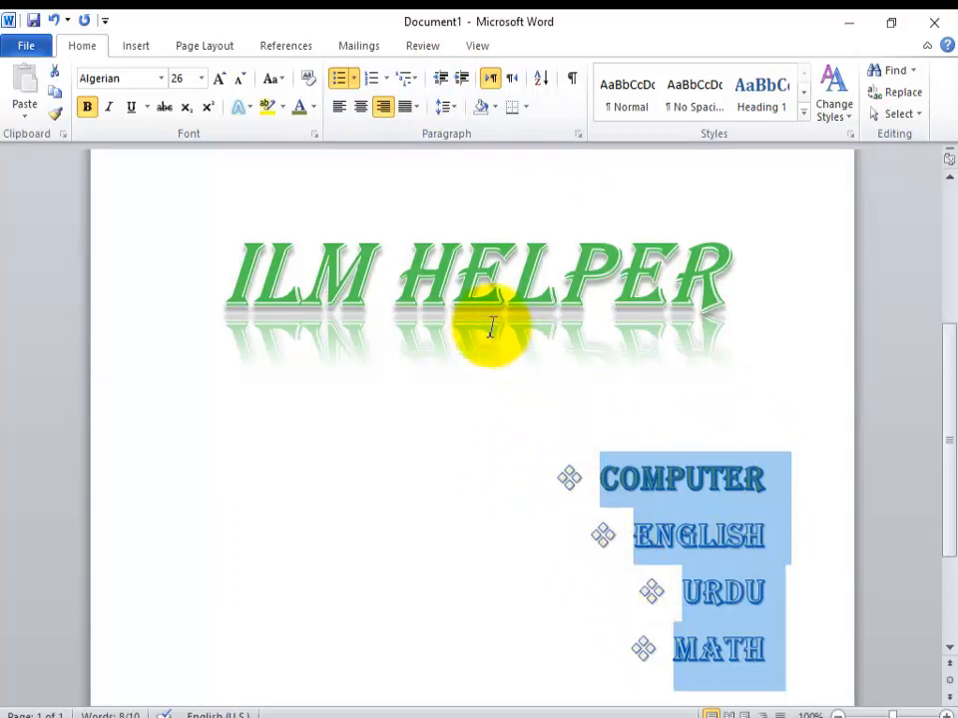
click(339, 107)
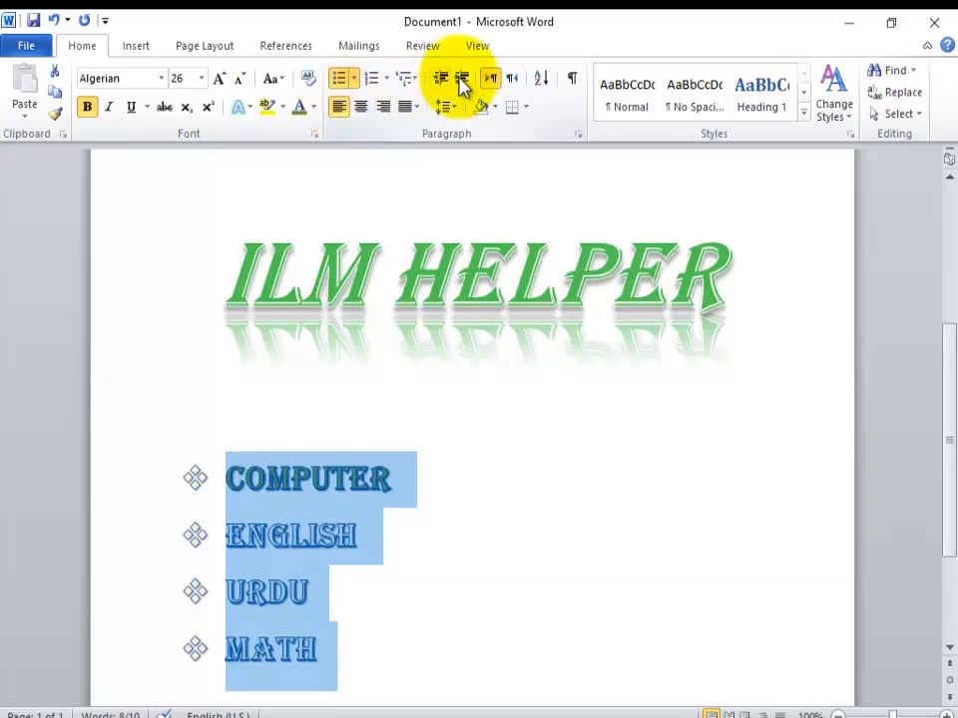
Step: Apply Justify to the four subject lines and view the justification options again
click(417, 111)
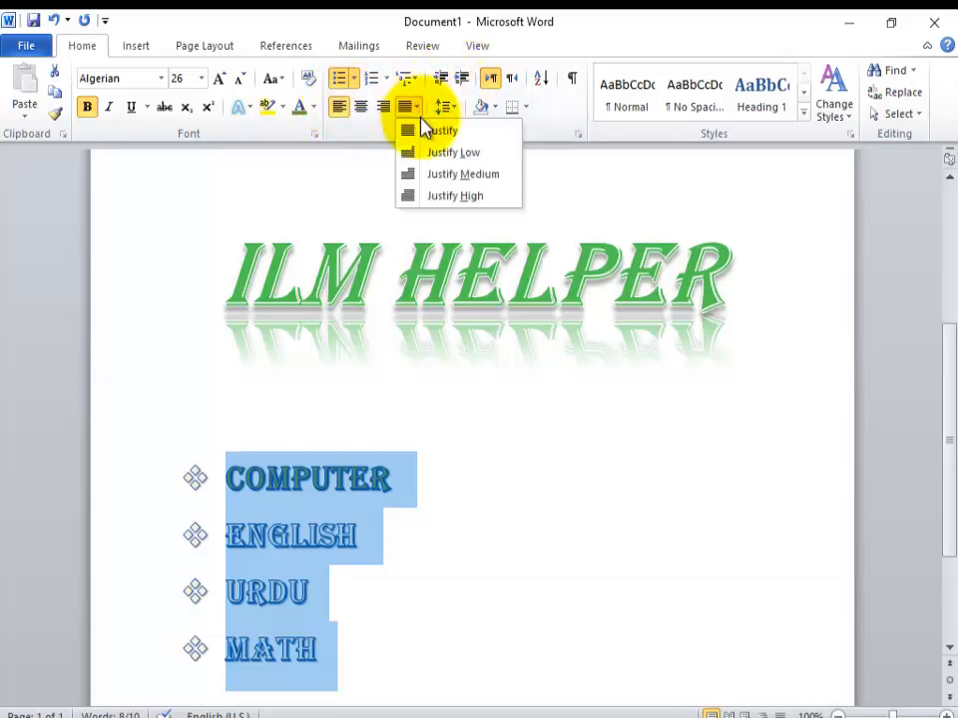
click(422, 129)
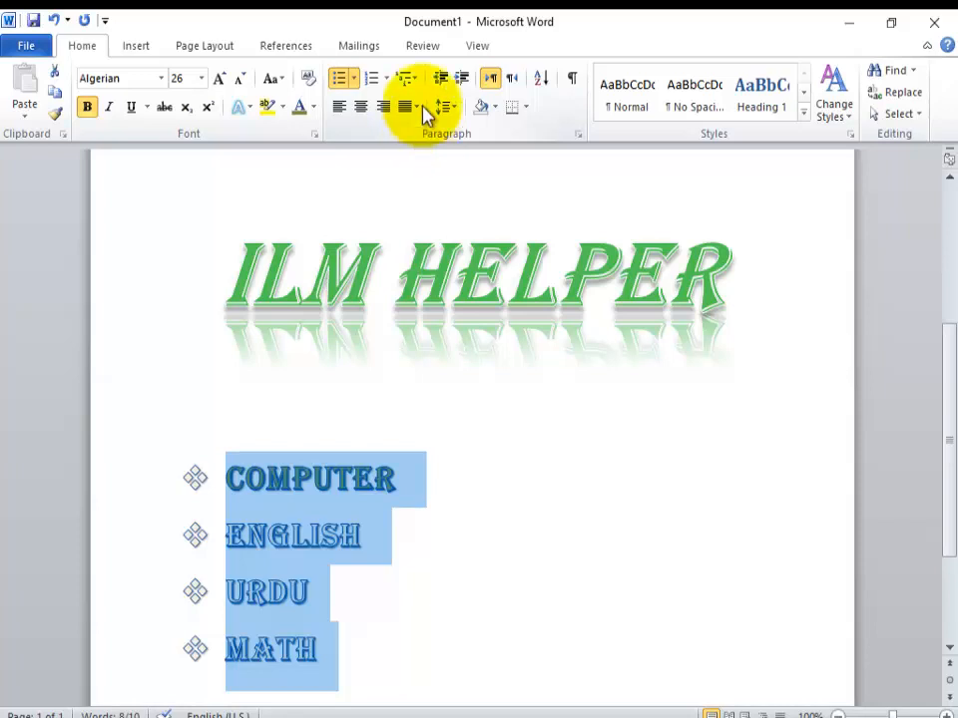
click(416, 107)
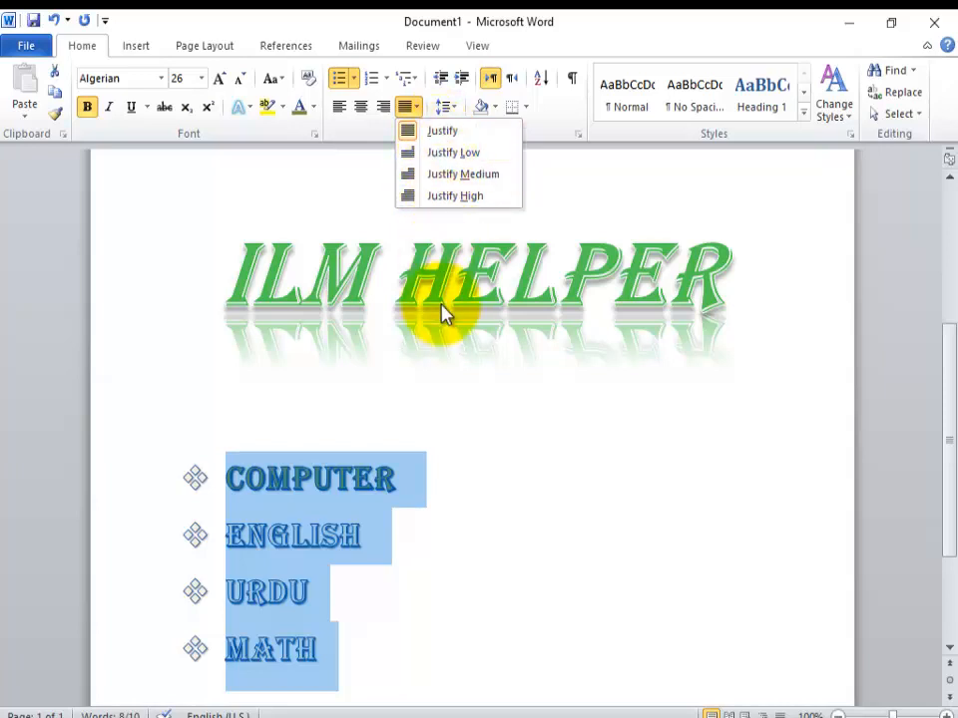
Step: Try line spacings of 1.0, 1.15 and 2.0 on the four subject lines
click(446, 106)
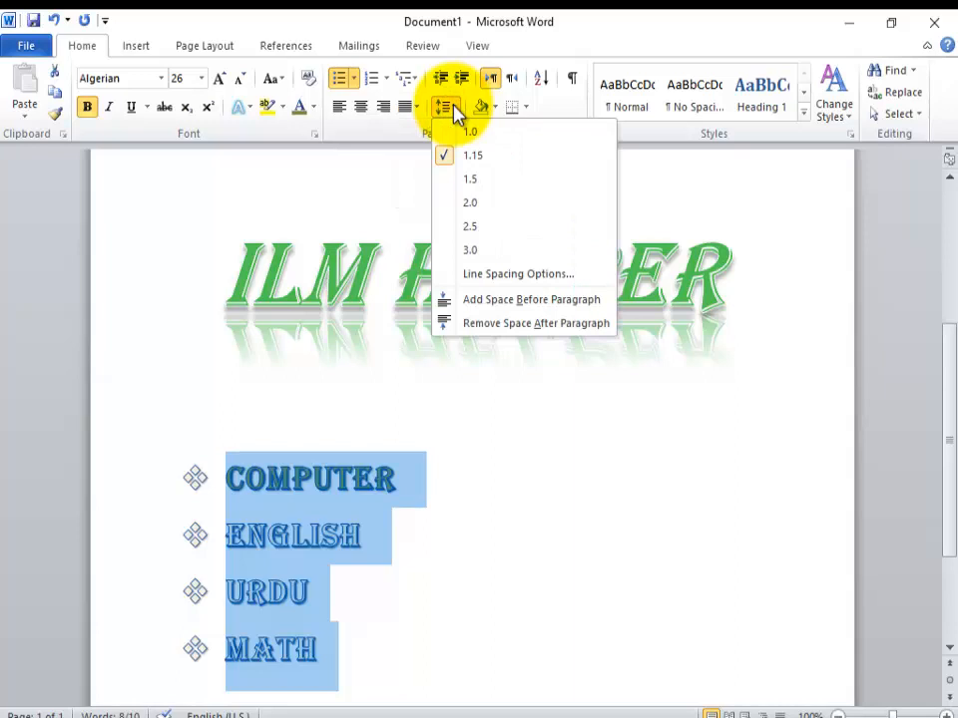
click(464, 135)
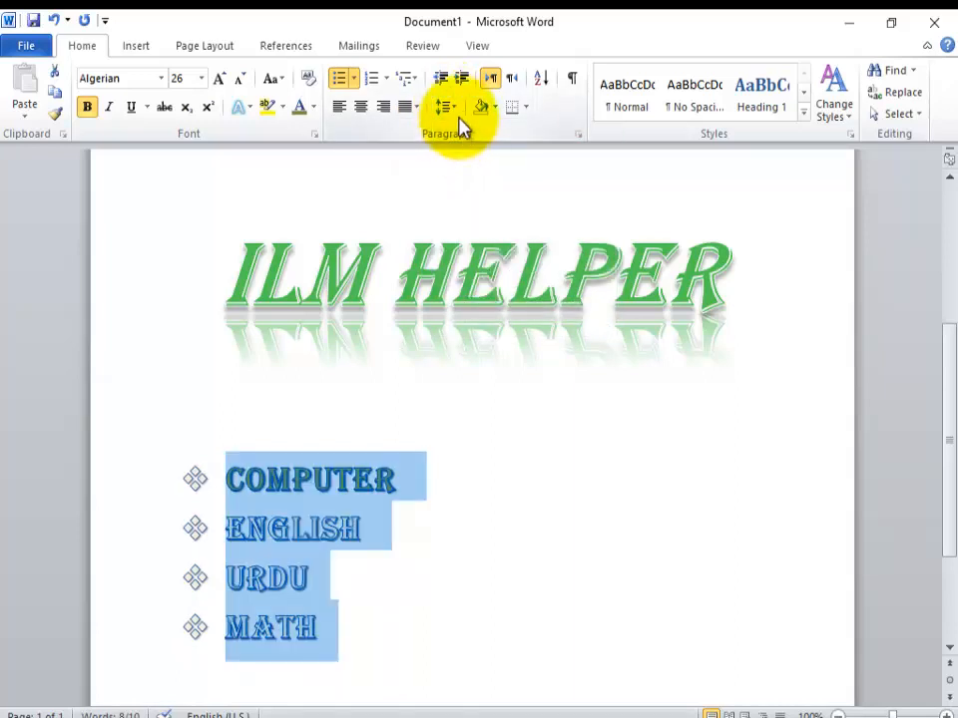
click(456, 109)
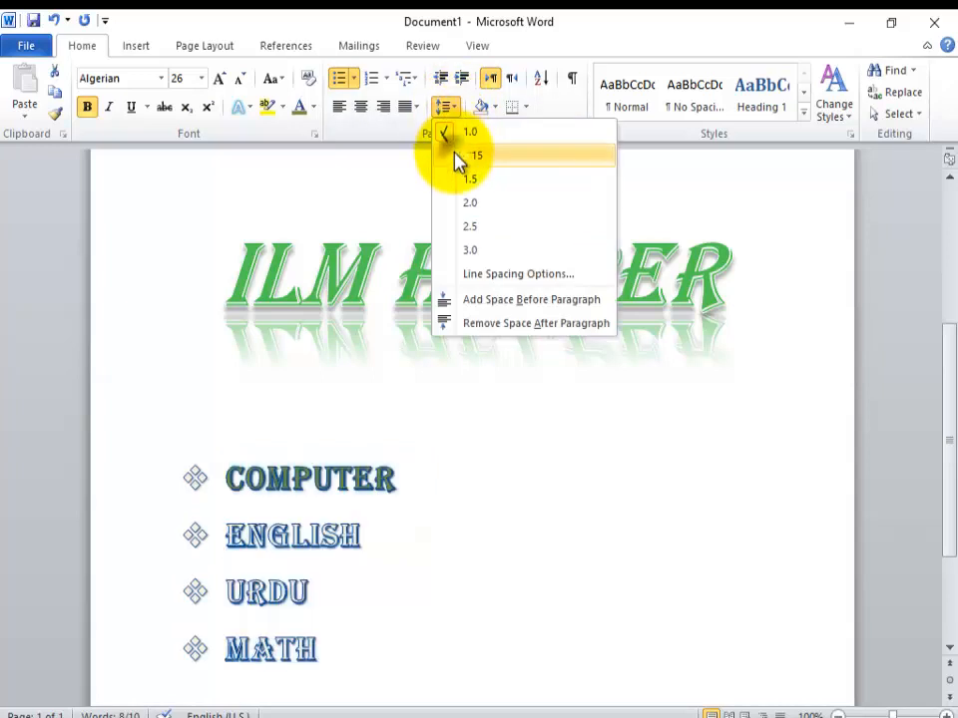
click(457, 157)
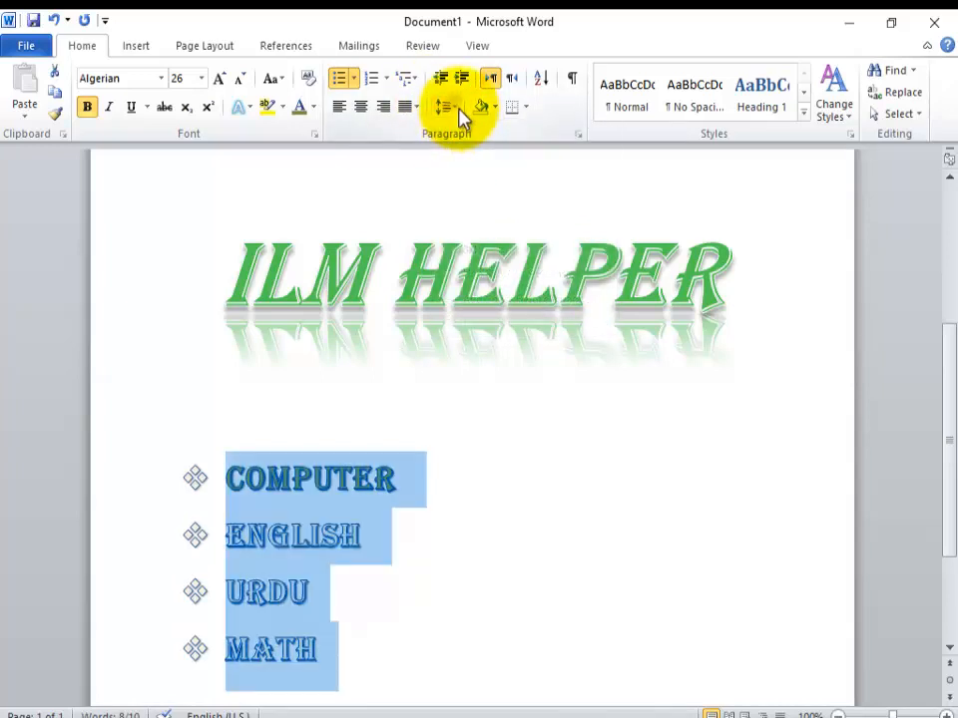
click(455, 108)
click(458, 202)
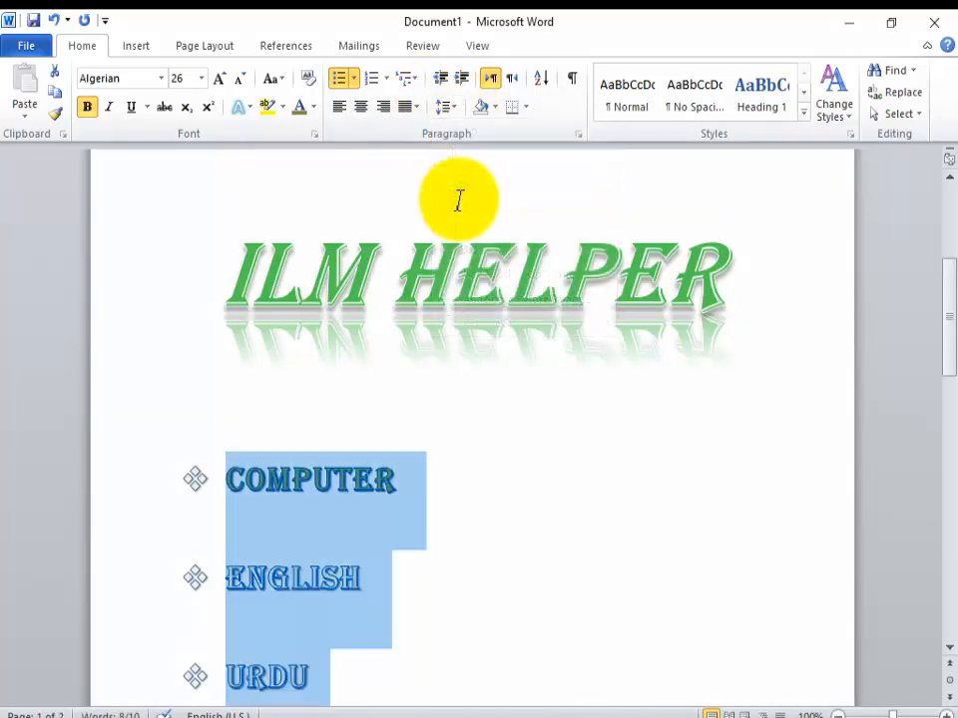
Step: Set the line spacing of the four subject lines to 1.0 and deselect them
click(456, 108)
click(459, 133)
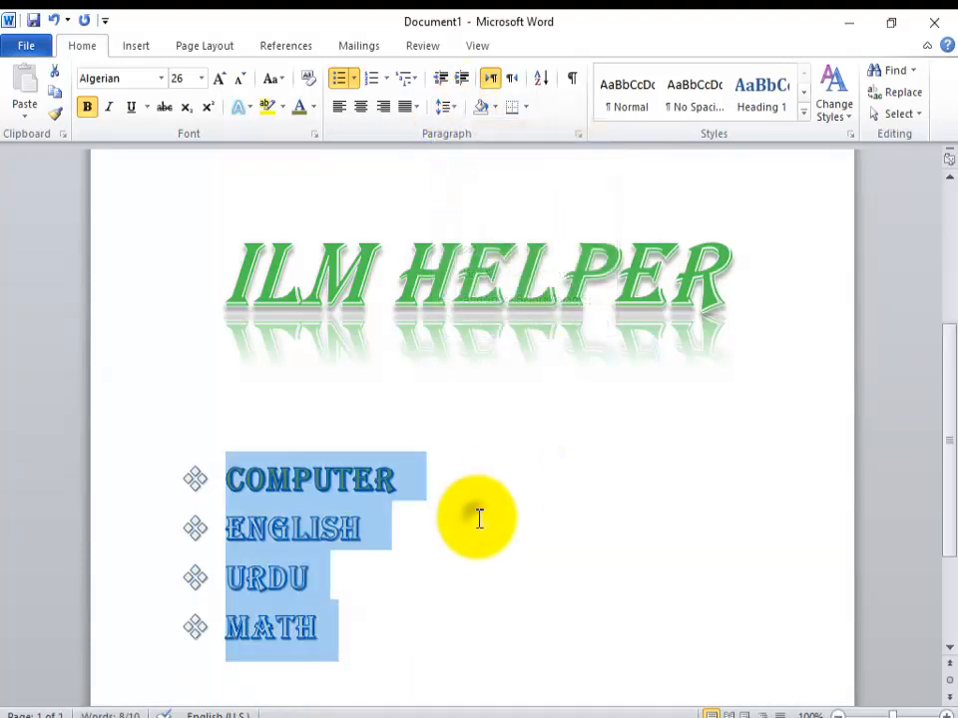
click(479, 521)
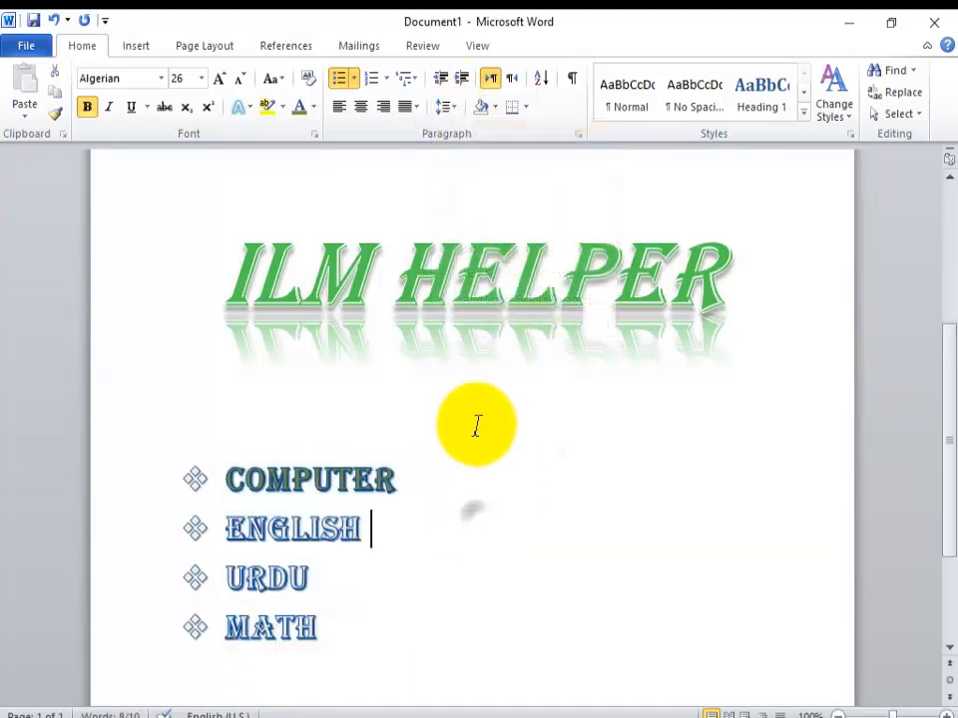
Step: View the paragraph shading colors and browse the built-in cover page gallery without applying anything
click(498, 106)
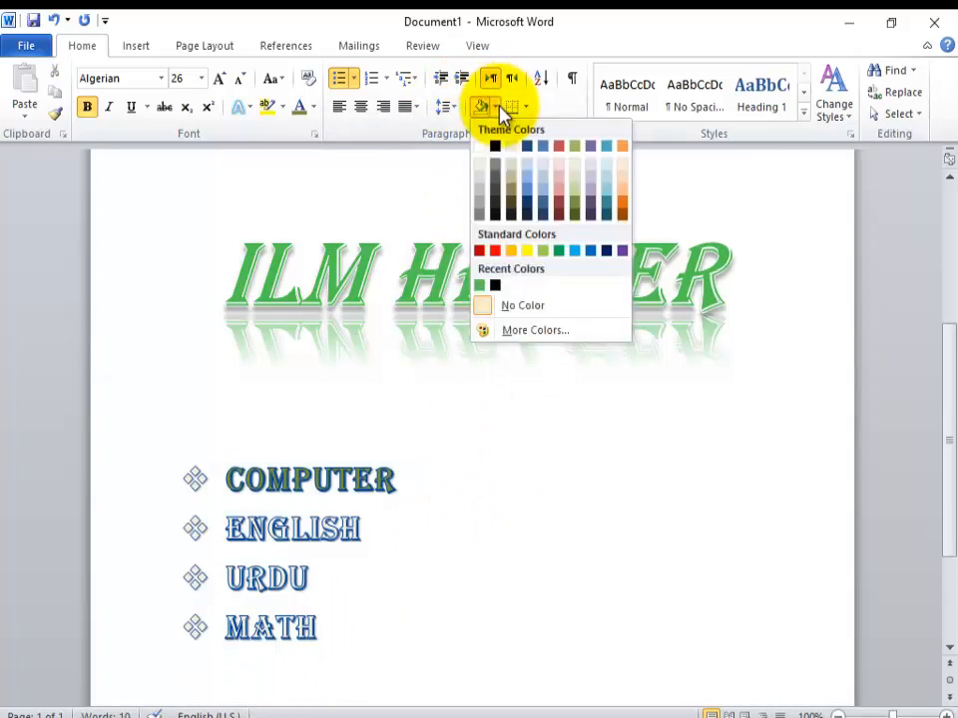
click(488, 411)
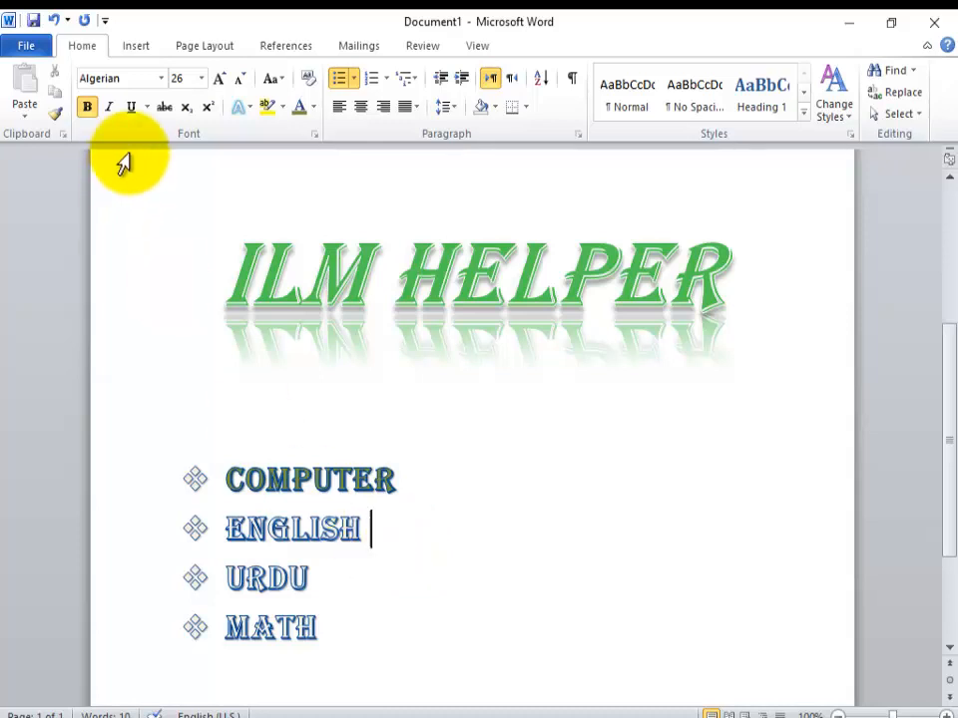
click(134, 47)
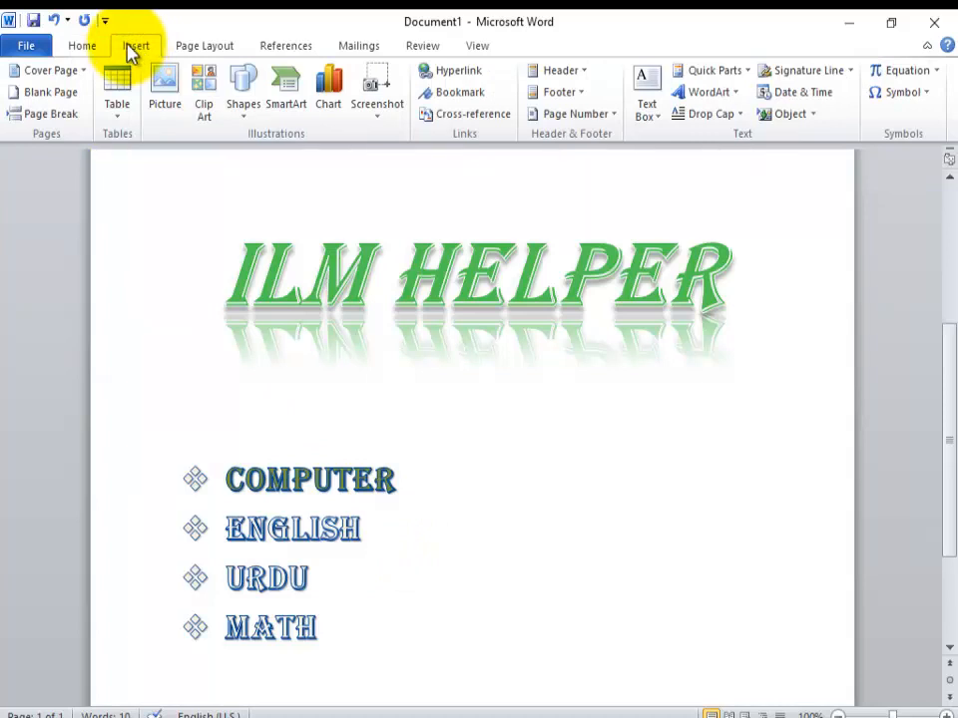
click(84, 70)
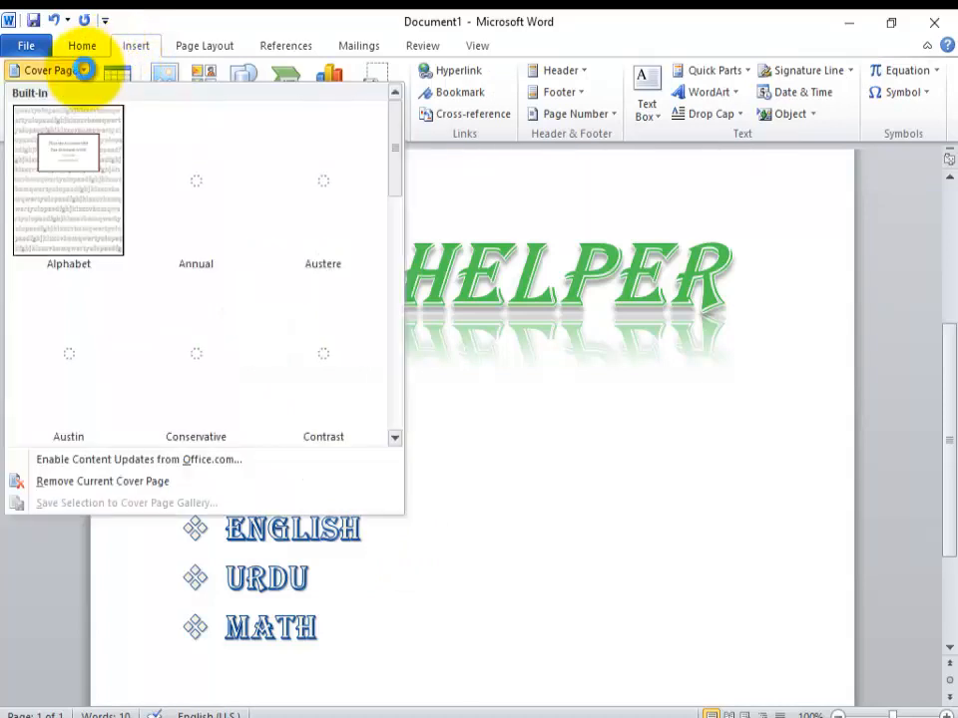
mouse_move(395, 148)
mouse_down()
mouse_move(406, 301)
mouse_move(398, 426)
mouse_move(400, 160)
mouse_up()
click(489, 371)
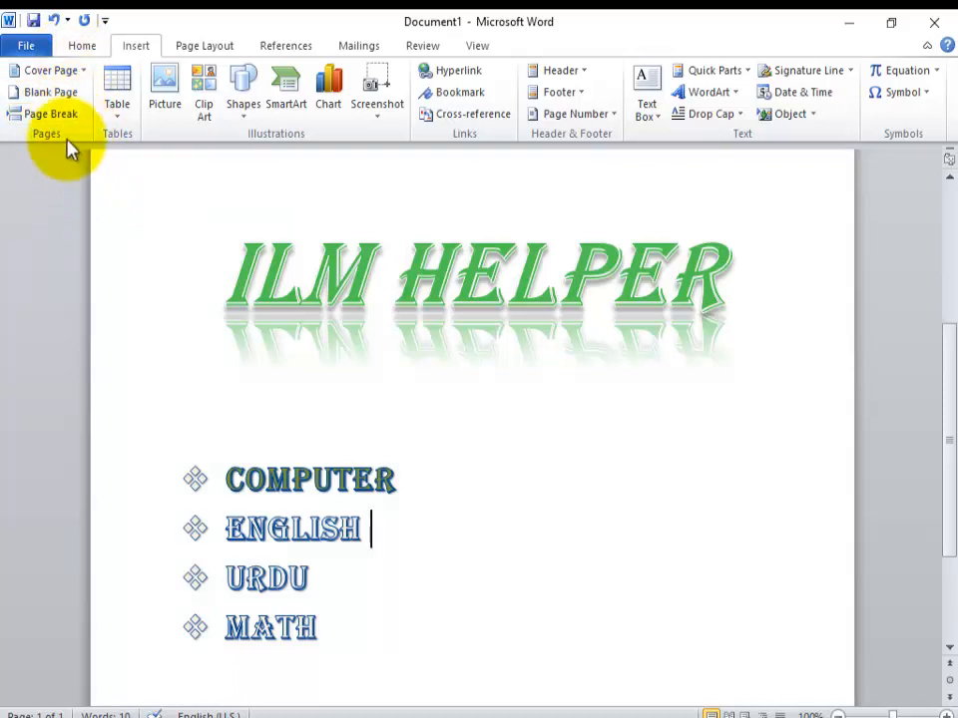
Step: Preview a table below the ENGLISH line without inserting it, and delete the four subject lines
click(116, 118)
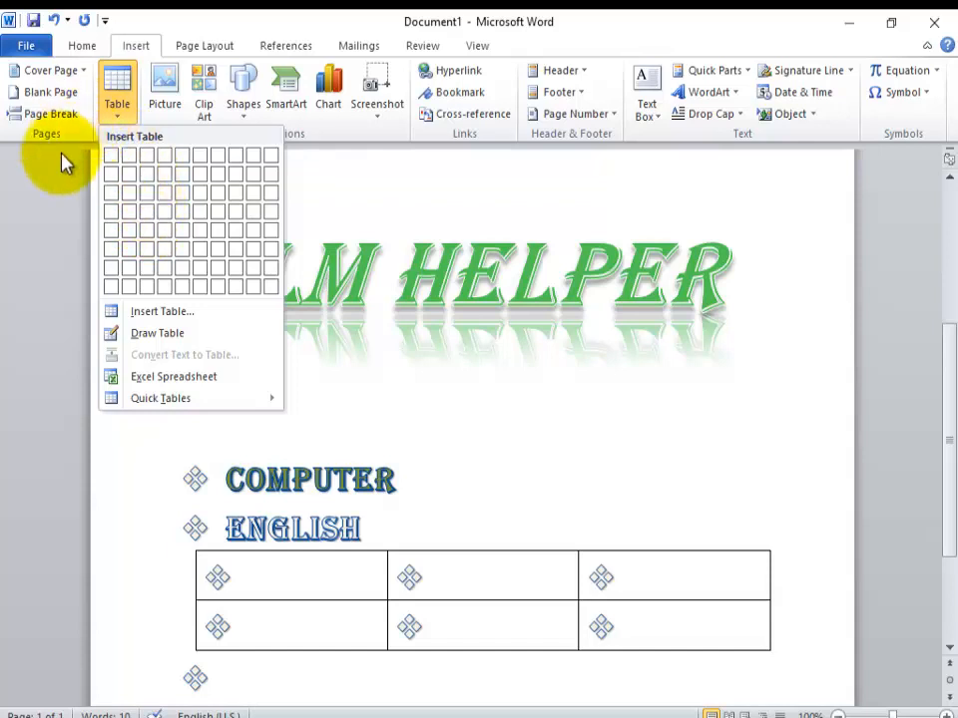
click(50, 315)
drag(335, 623, 193, 477)
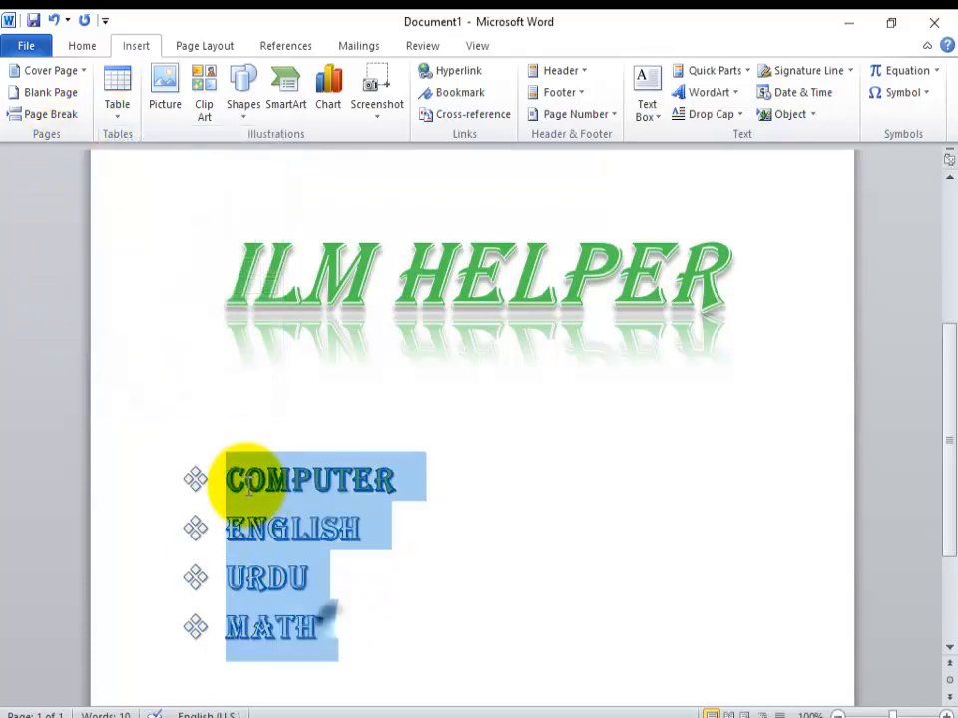
key(BackSpace)
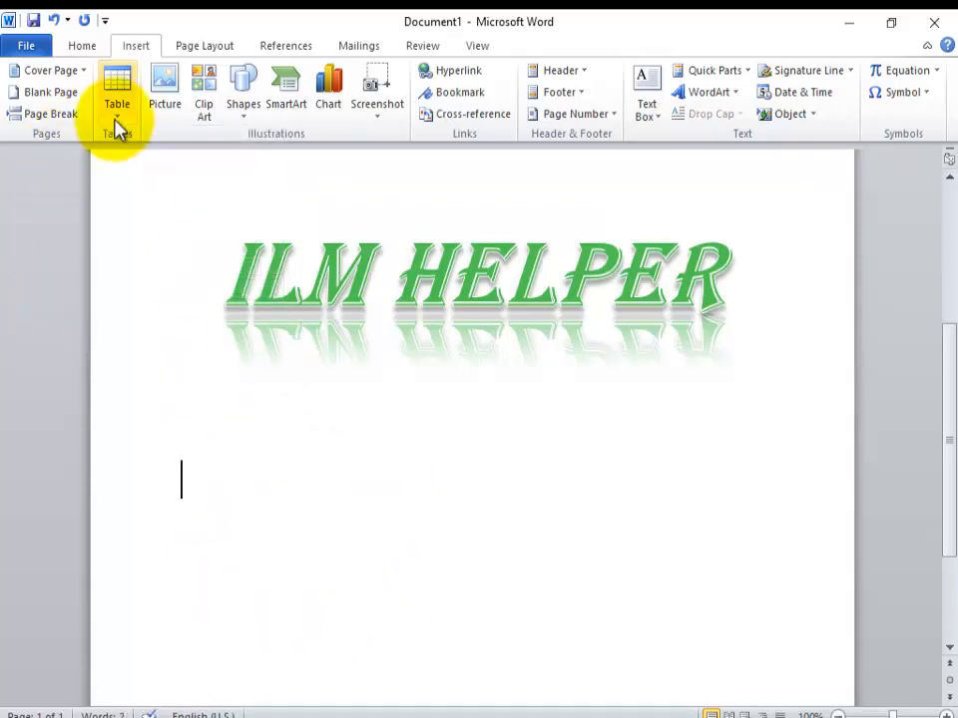
Step: Insert a table of four columns and one row below the heading and enter COMPUTER in its first cell
click(117, 116)
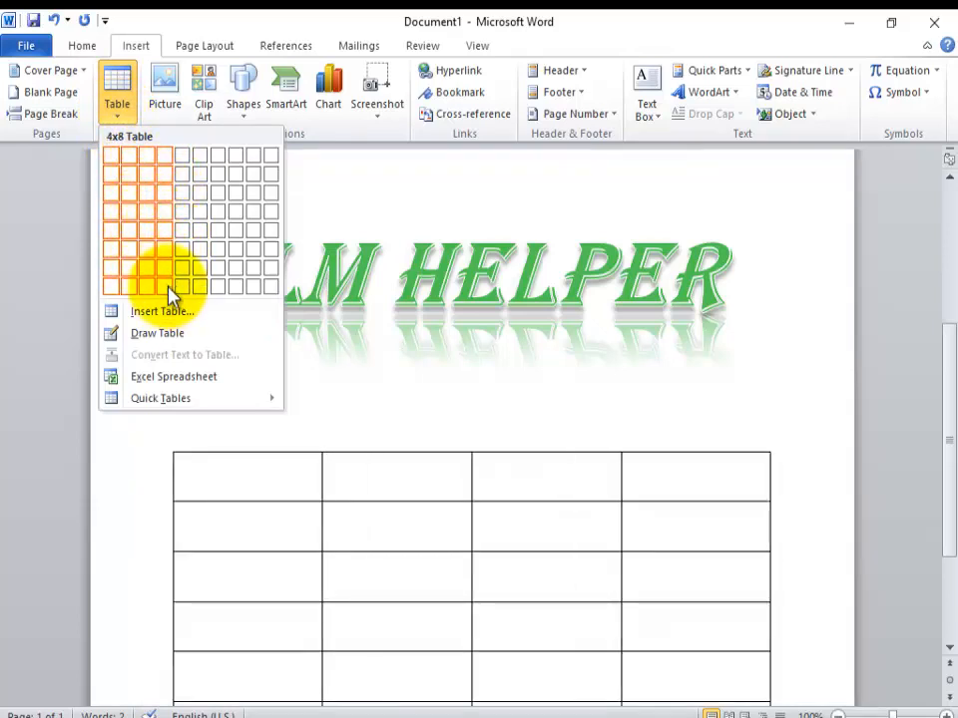
click(168, 160)
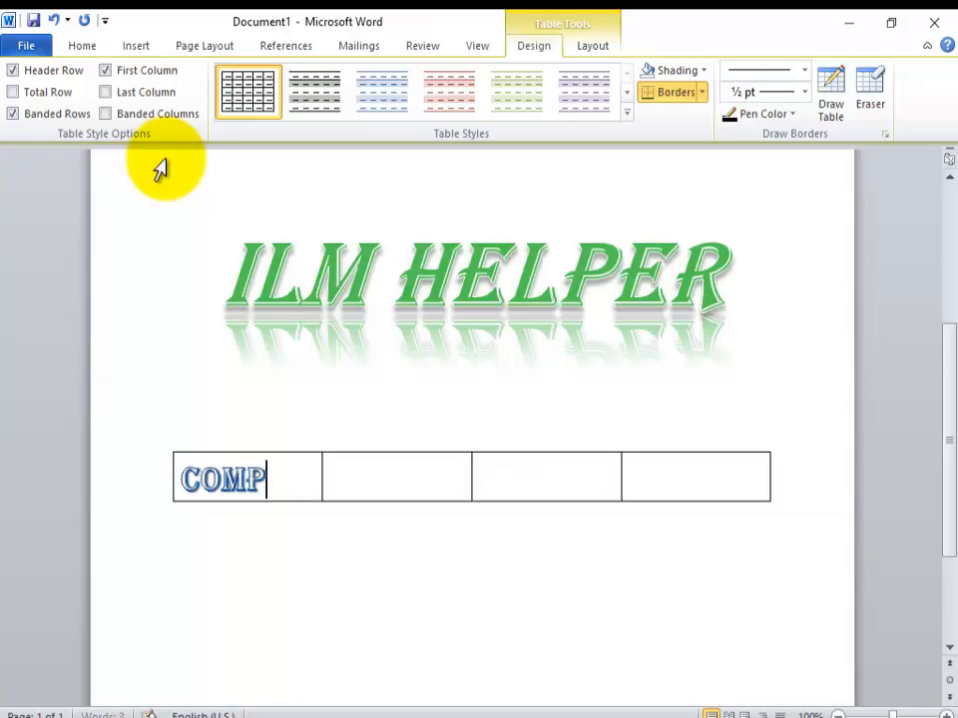
text(COMPUTER)
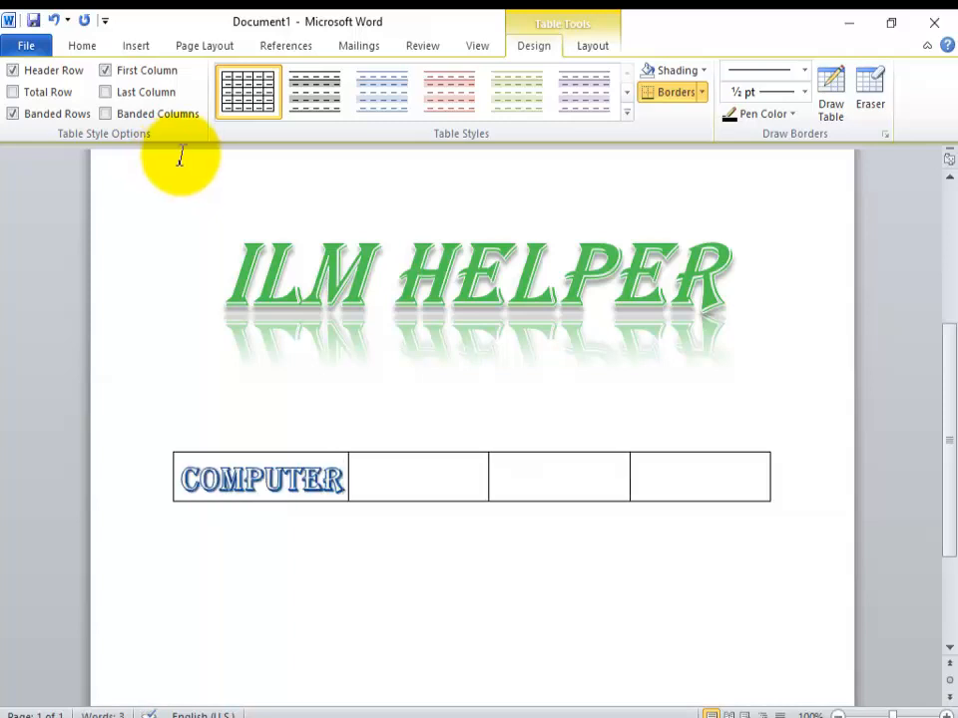
Step: Add a second row to the table and enter 1st YEAR in its first cell
click(780, 499)
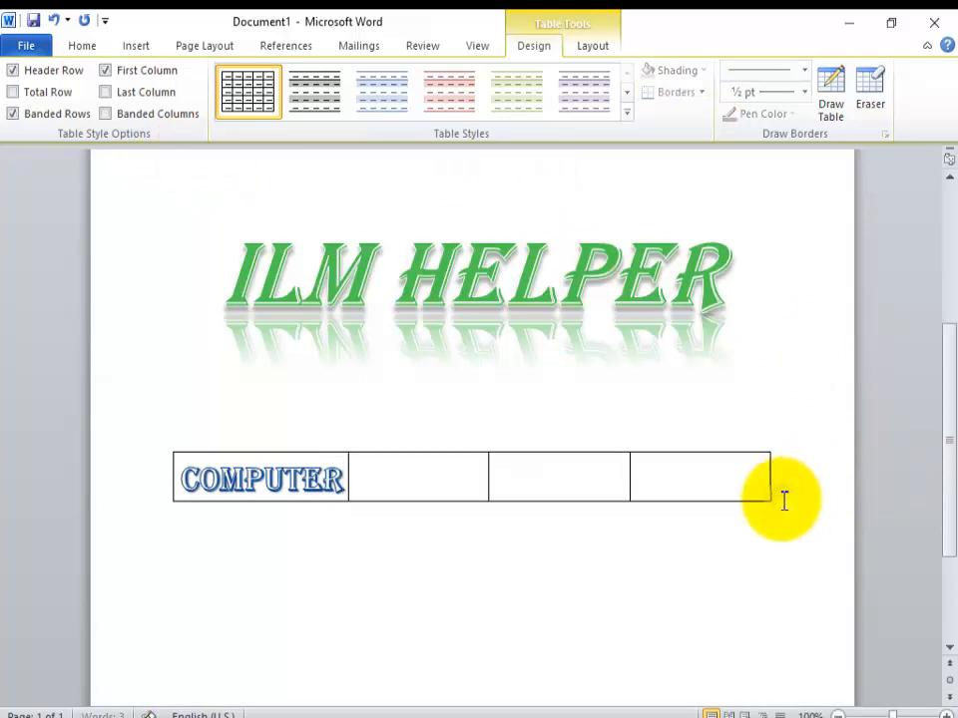
key(Return)
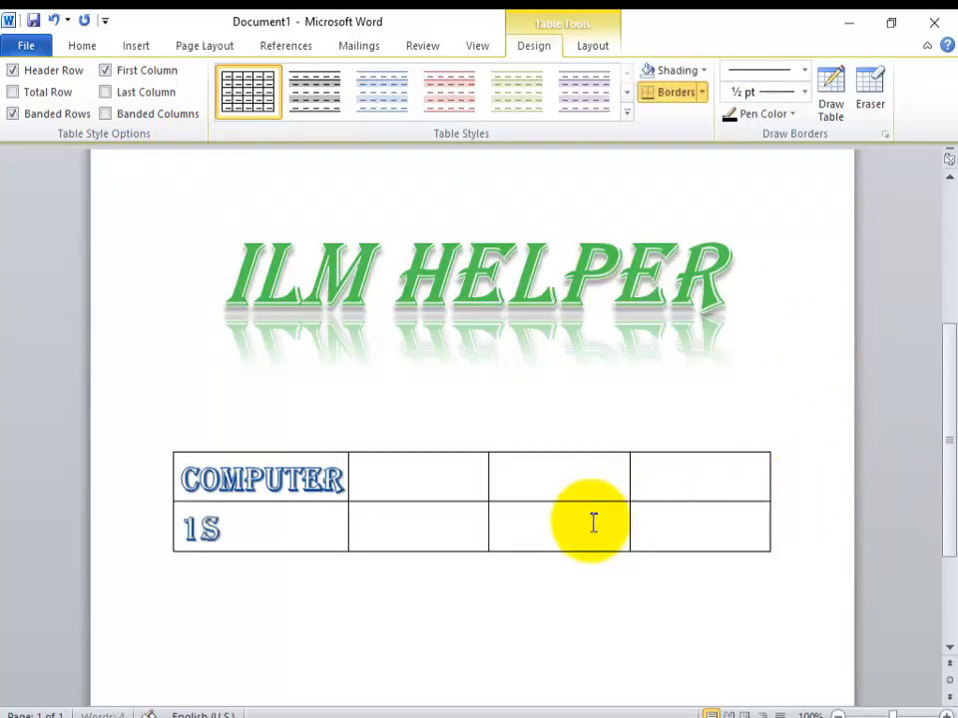
text(1st )
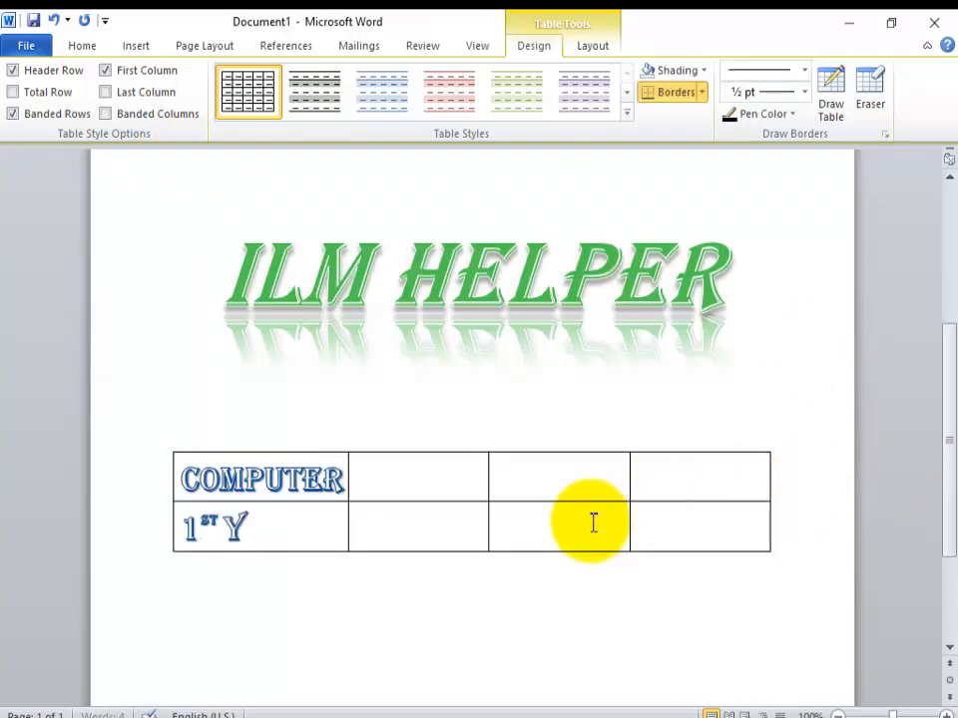
text(YEAR)
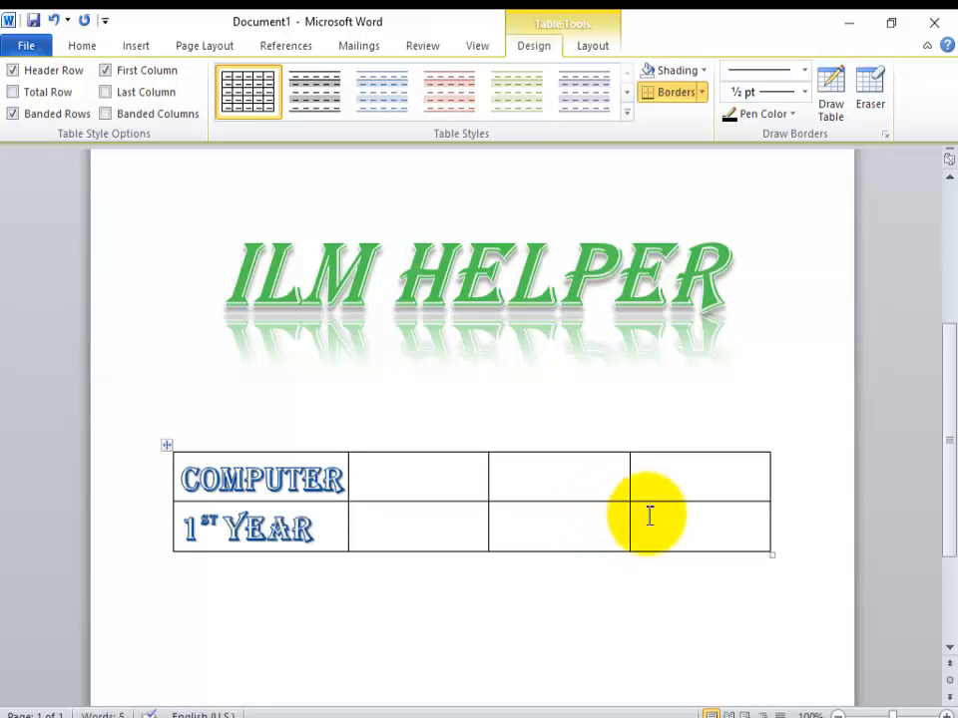
Step: Add a third row to the table and enter 2nd YEAR in its first cell
click(780, 527)
key(Return)
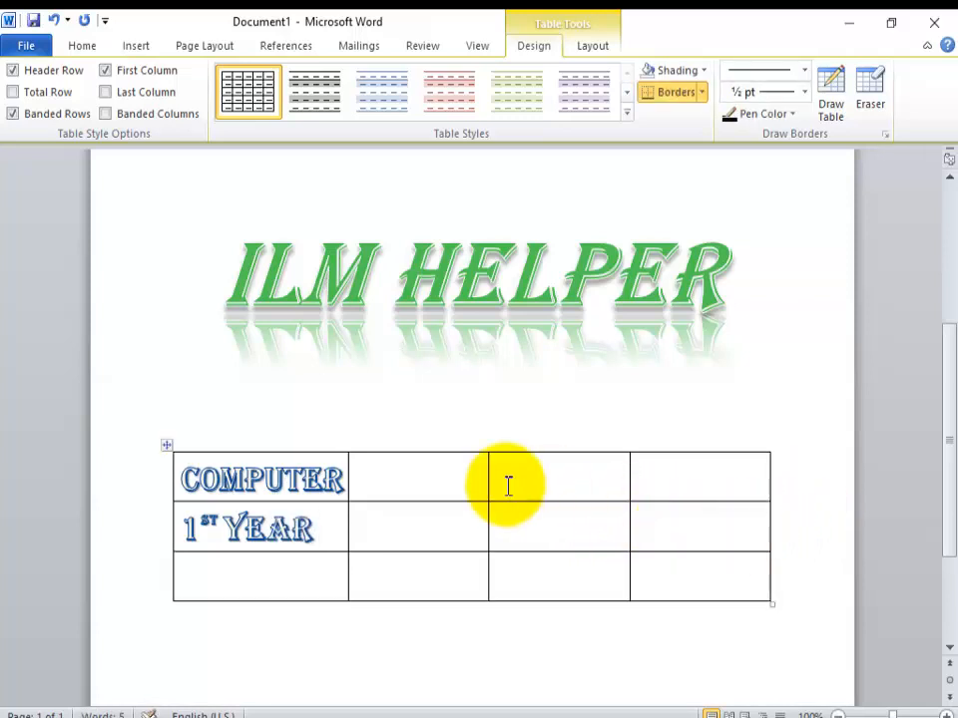
text(2NS)
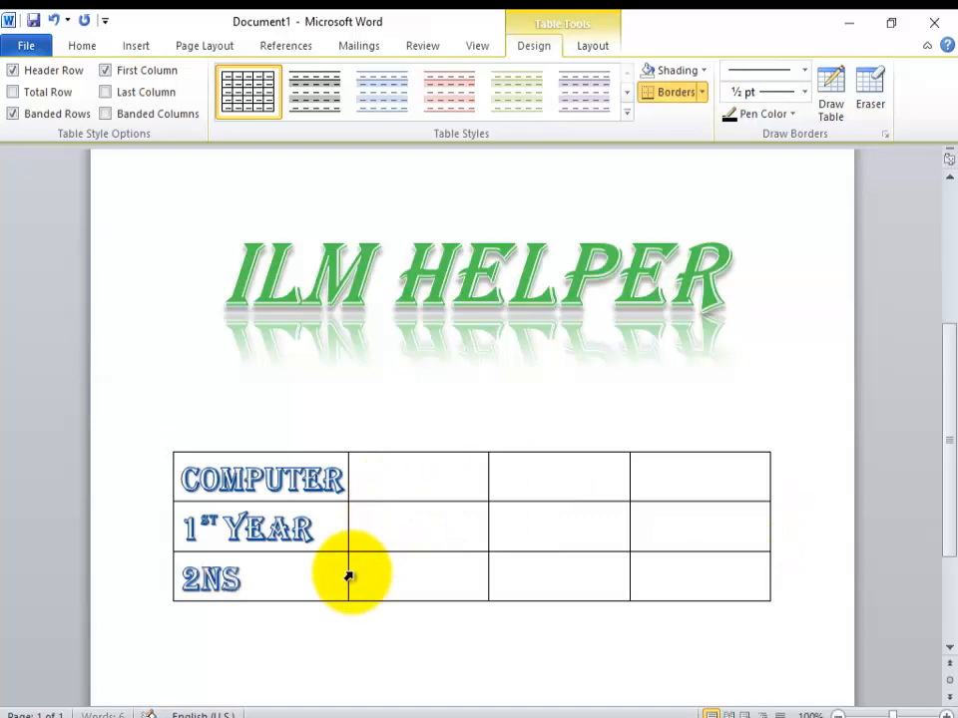
text(YE)
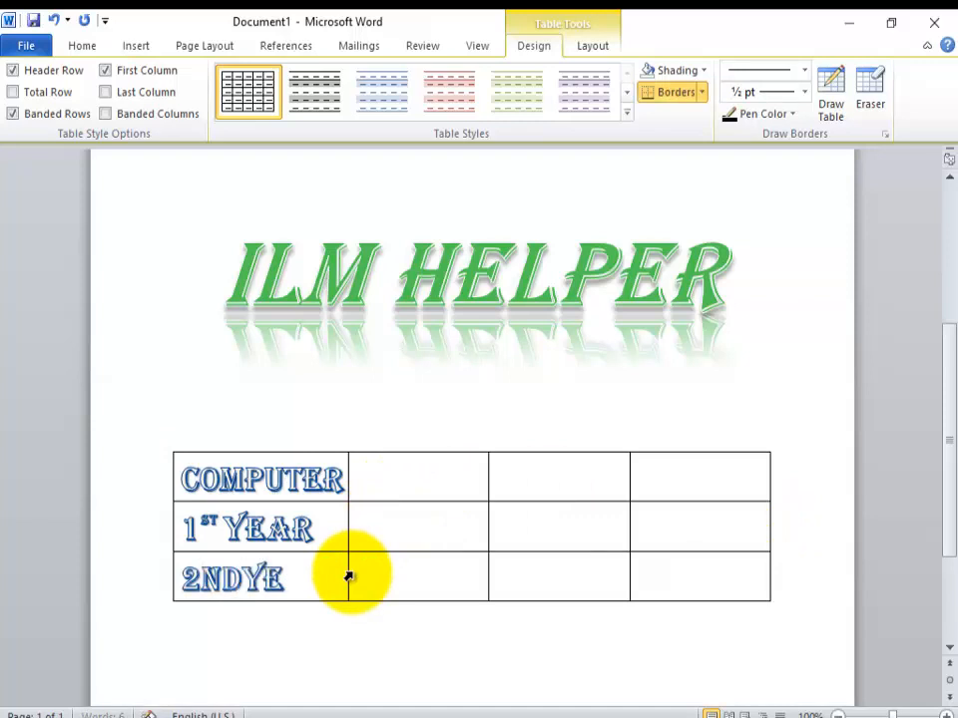
text(AR)
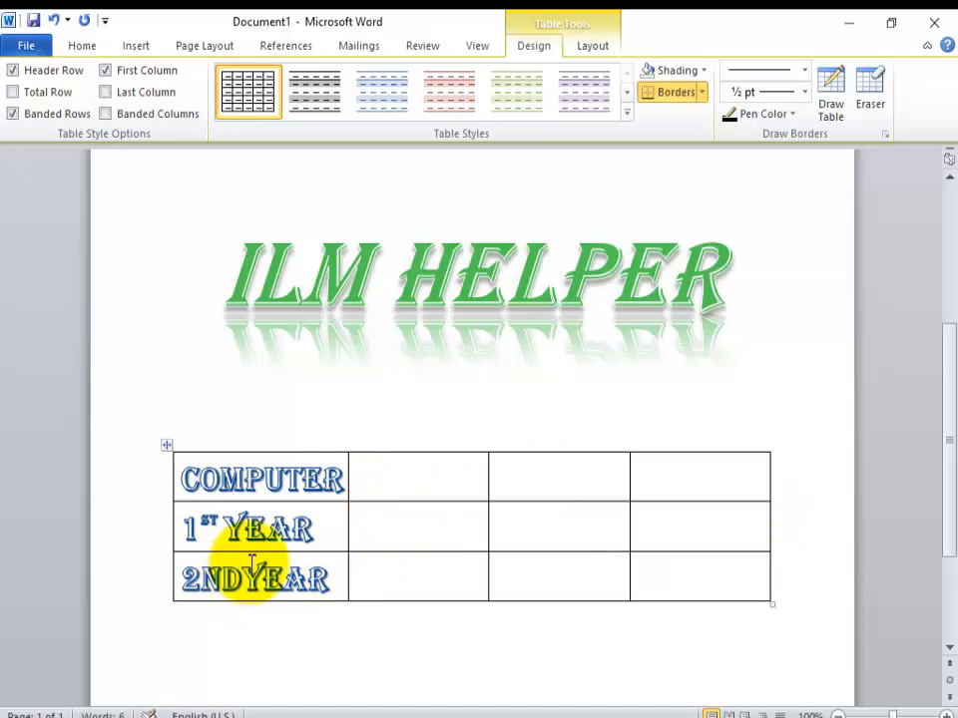
click(241, 592)
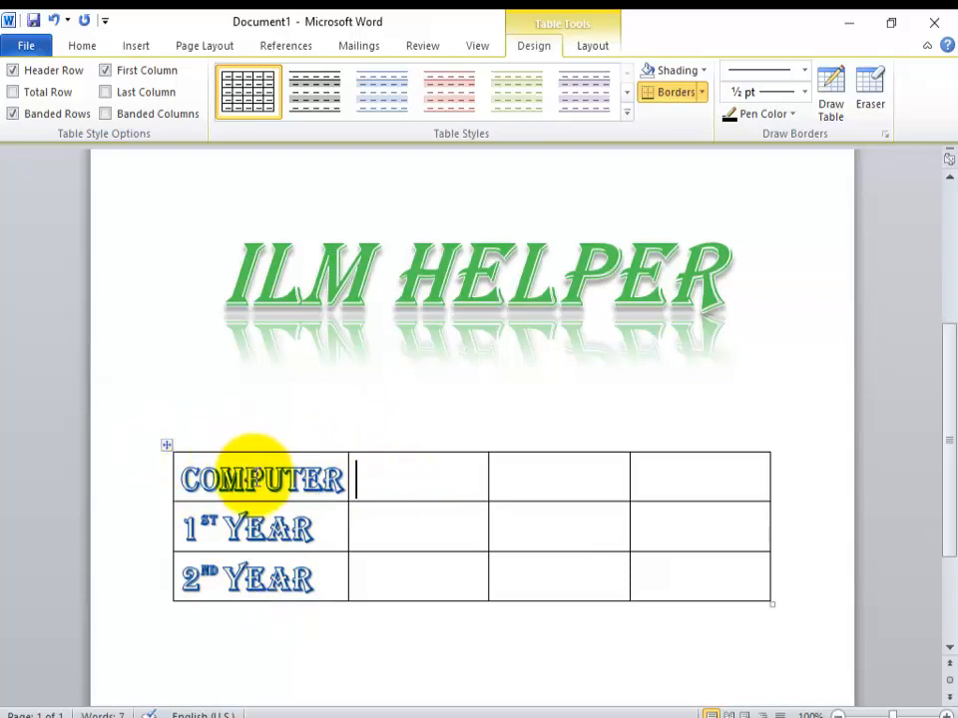
Step: Clear all text from the table and apply the built-in green table style with a filled header row
click(169, 450)
key(Delete)
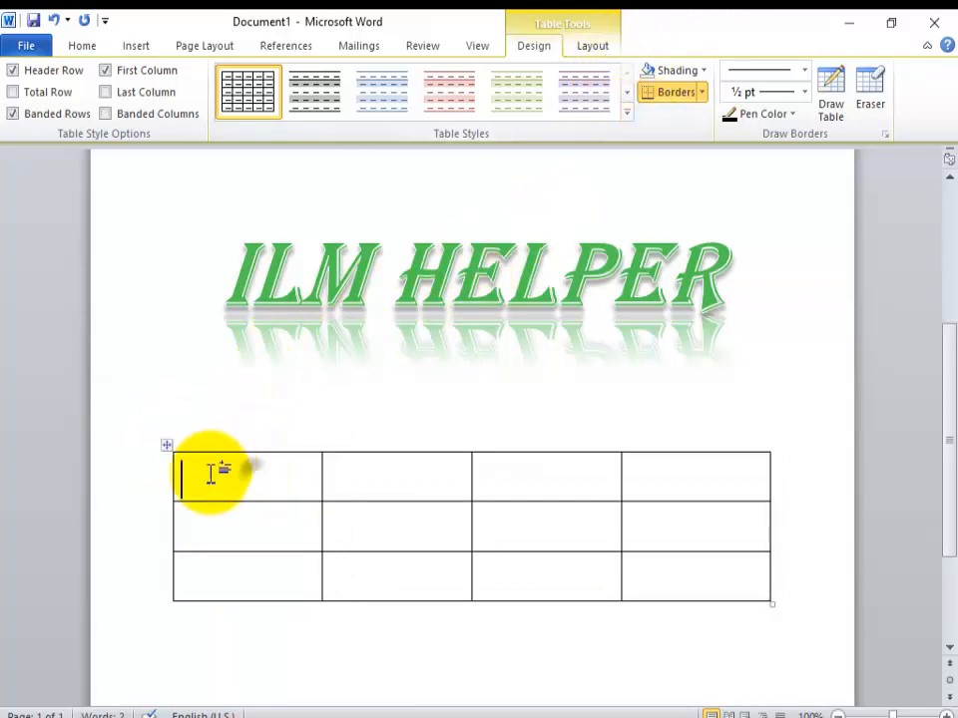
click(131, 49)
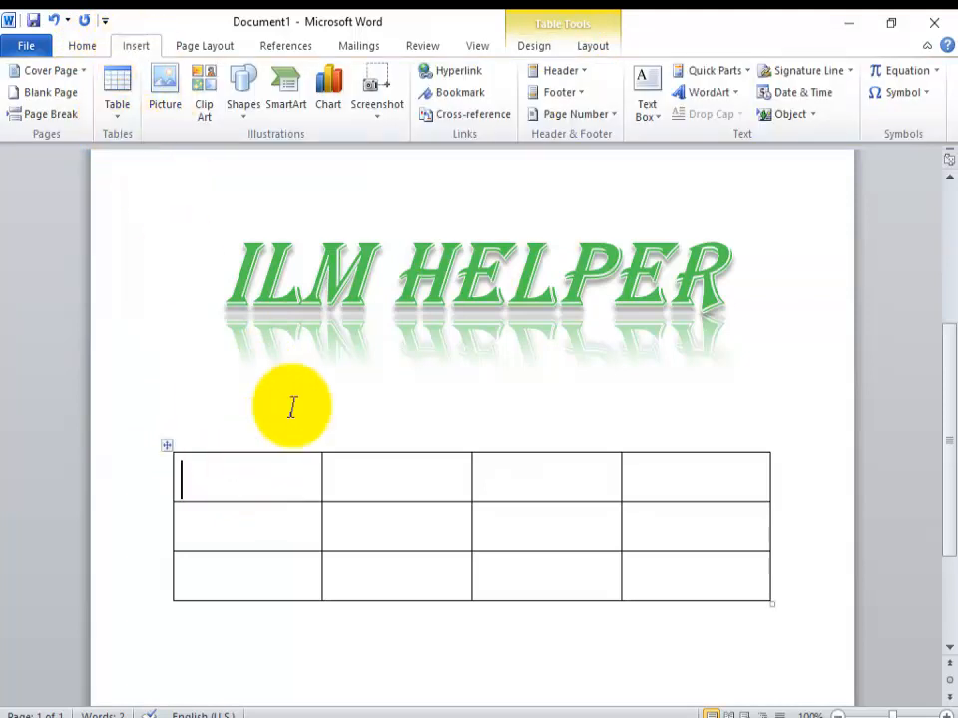
click(557, 49)
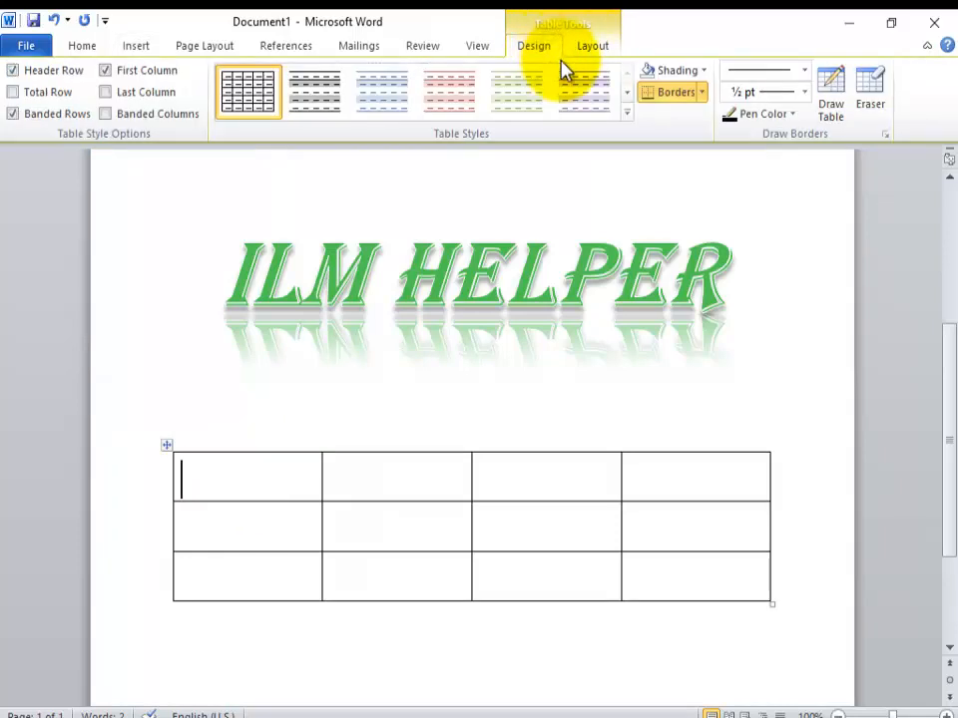
click(626, 113)
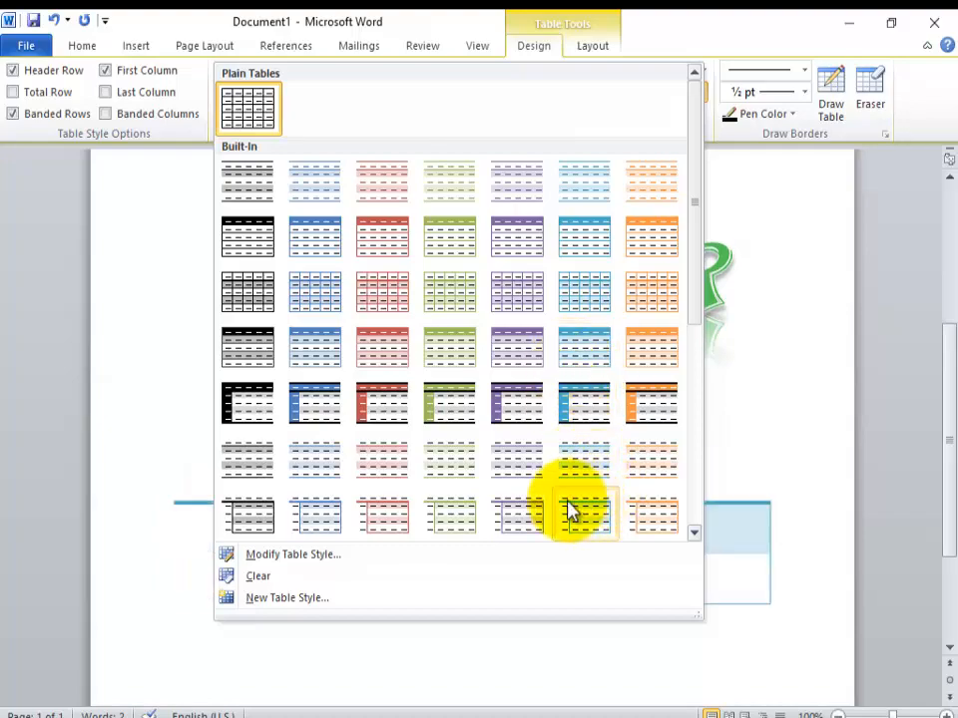
mouse_move(699, 207)
mouse_down()
mouse_move(689, 410)
mouse_move(699, 384)
mouse_move(686, 207)
mouse_up()
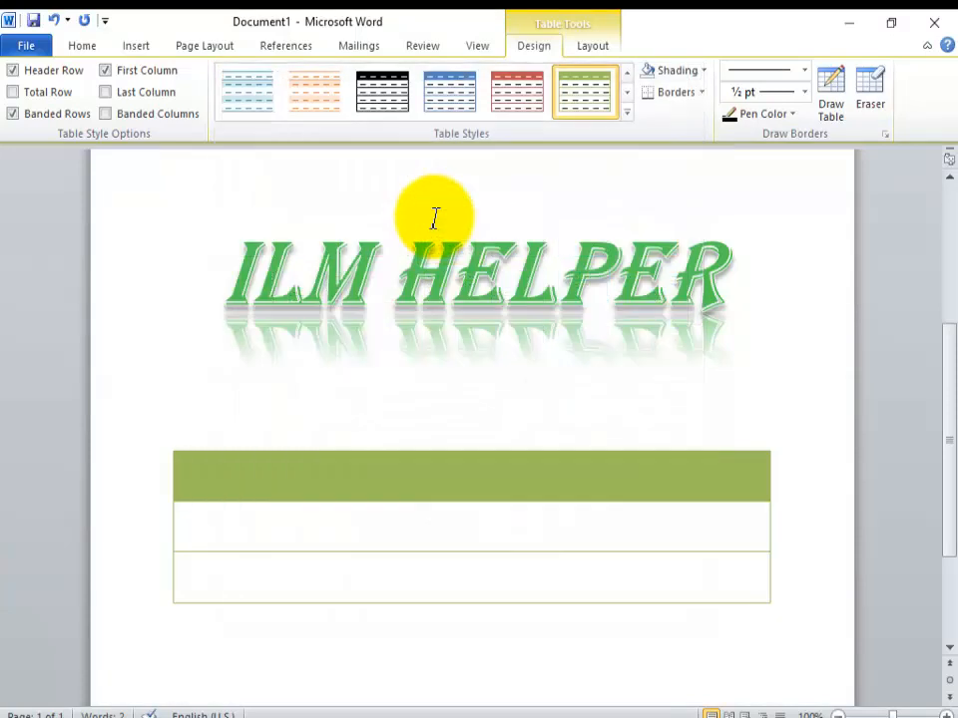
Step: Shade the first cell of the table's header row light blue
click(703, 71)
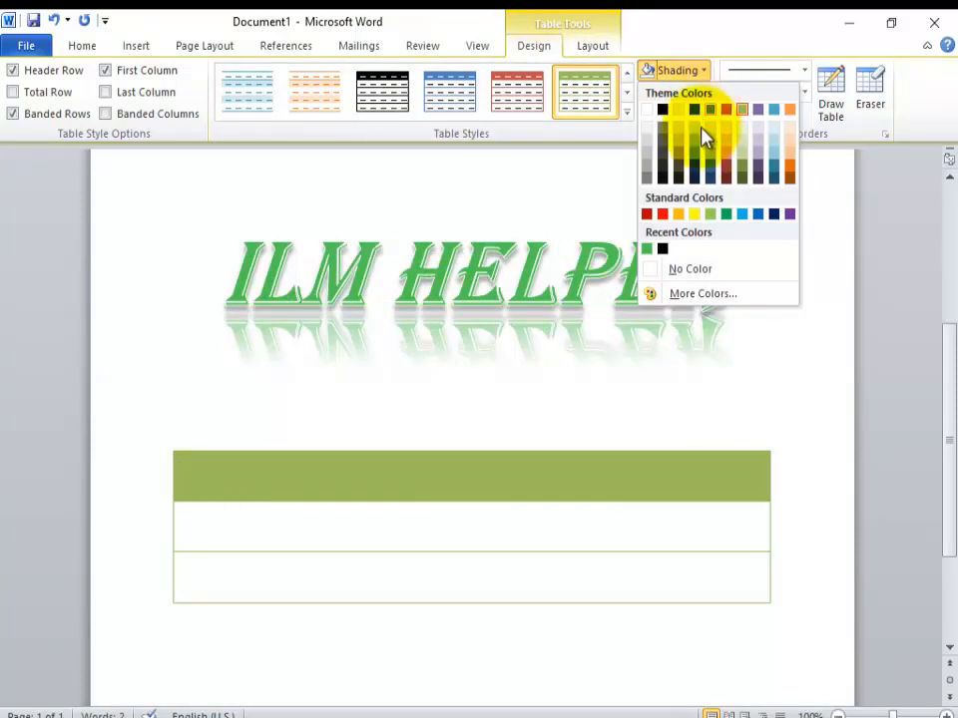
click(658, 495)
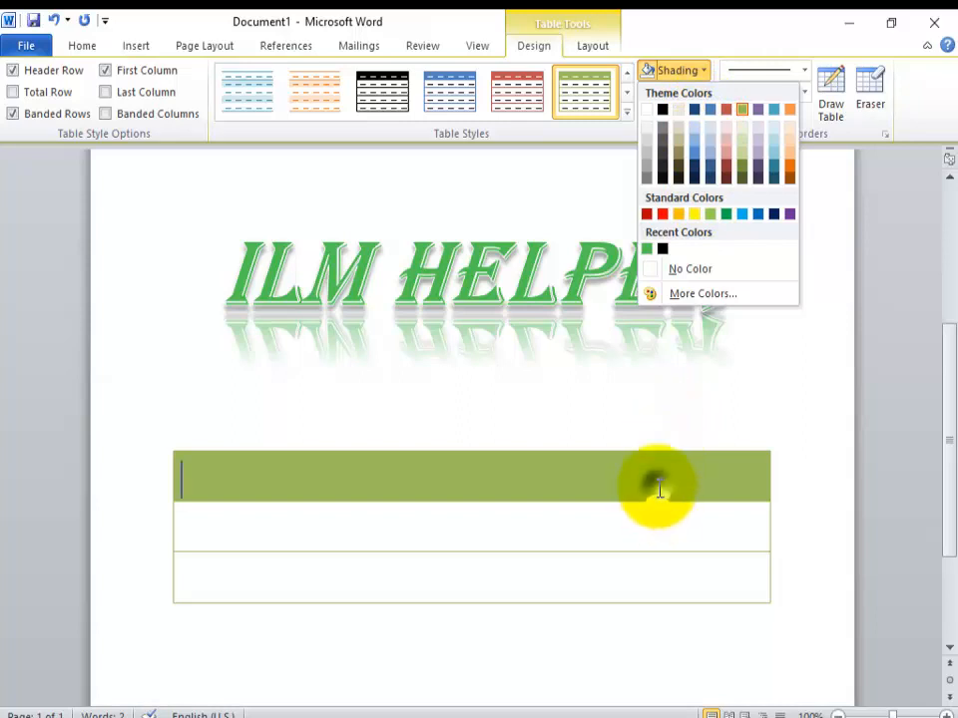
click(704, 77)
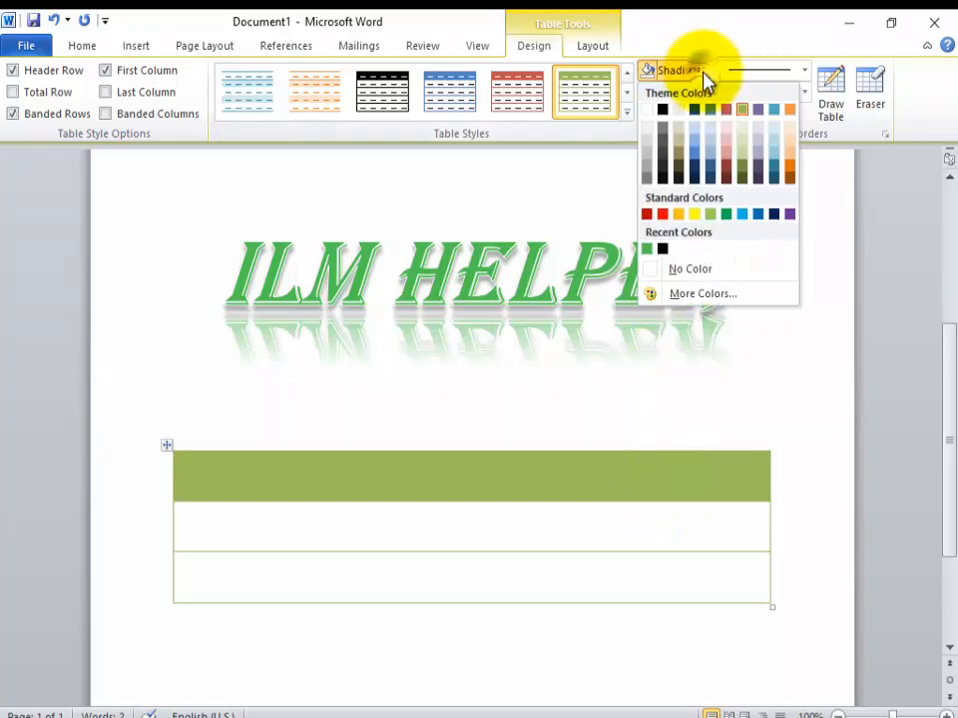
click(714, 167)
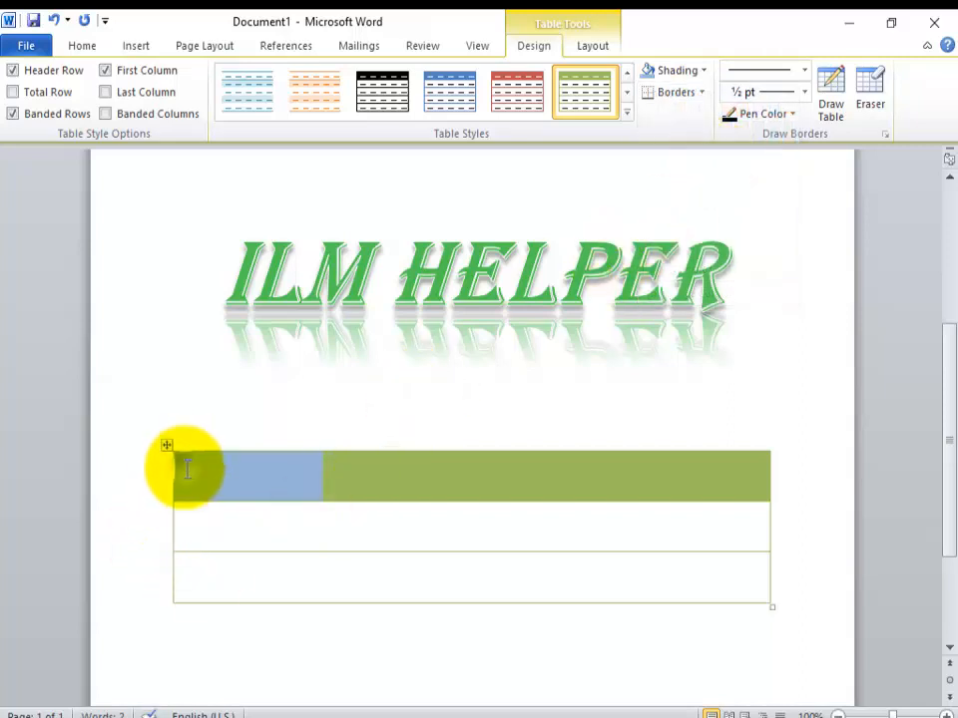
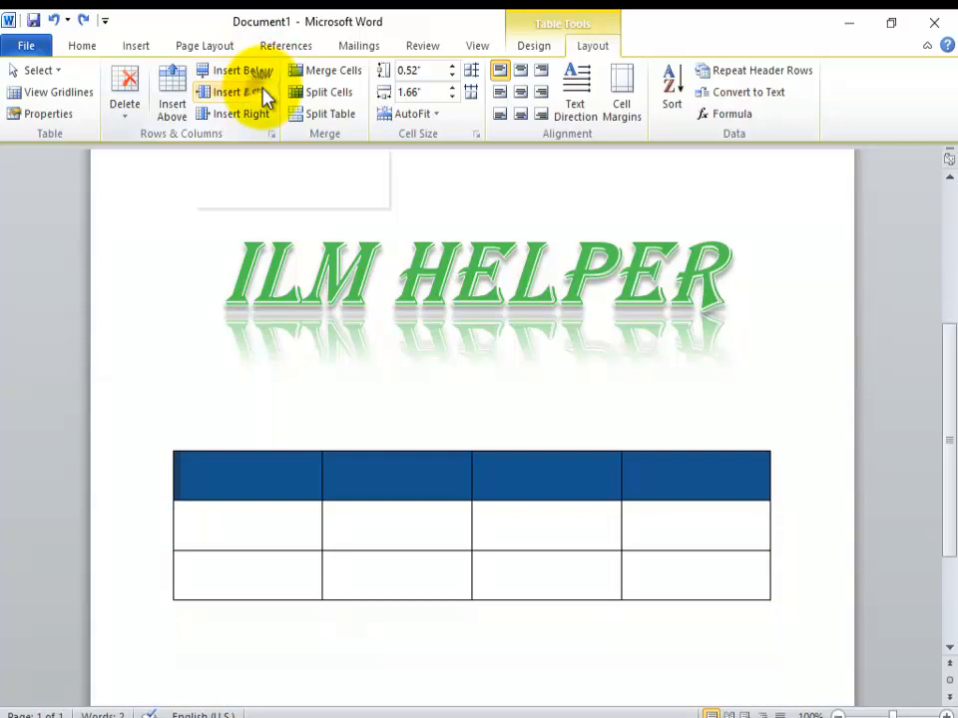
Step: Try inserting columns left and right of the selected header cells and a row above them, undoing each insertion
click(265, 97)
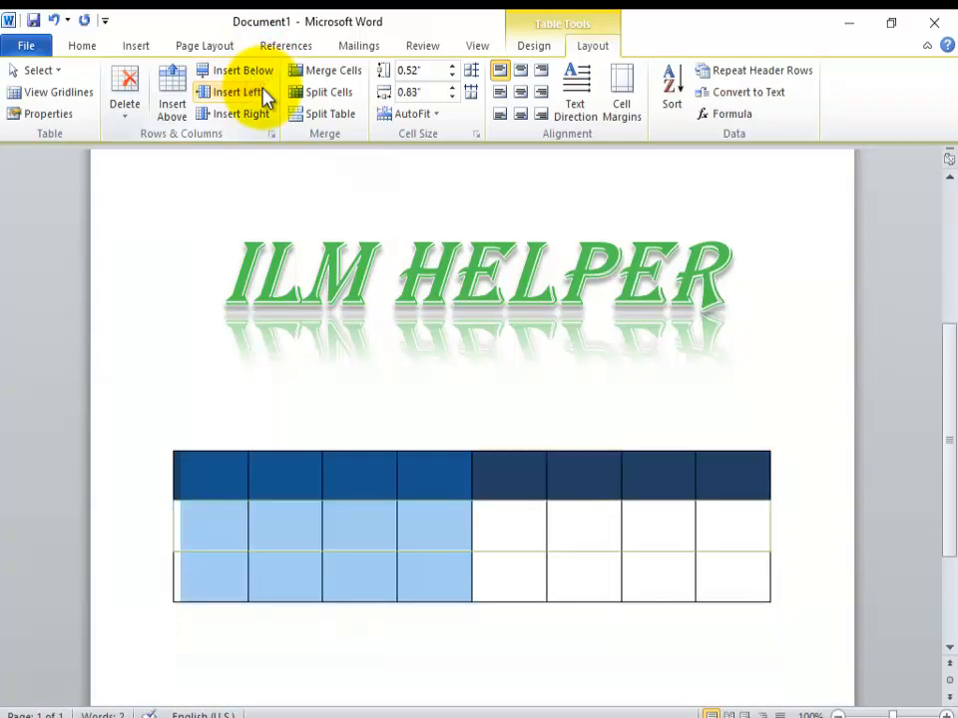
key(ctrl+z)
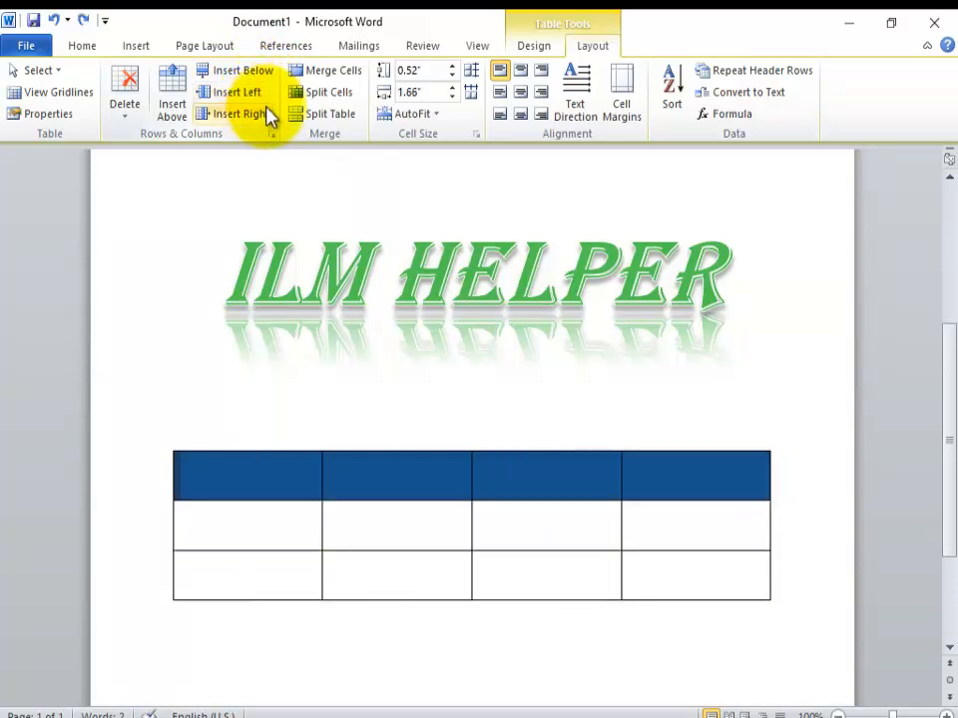
click(261, 114)
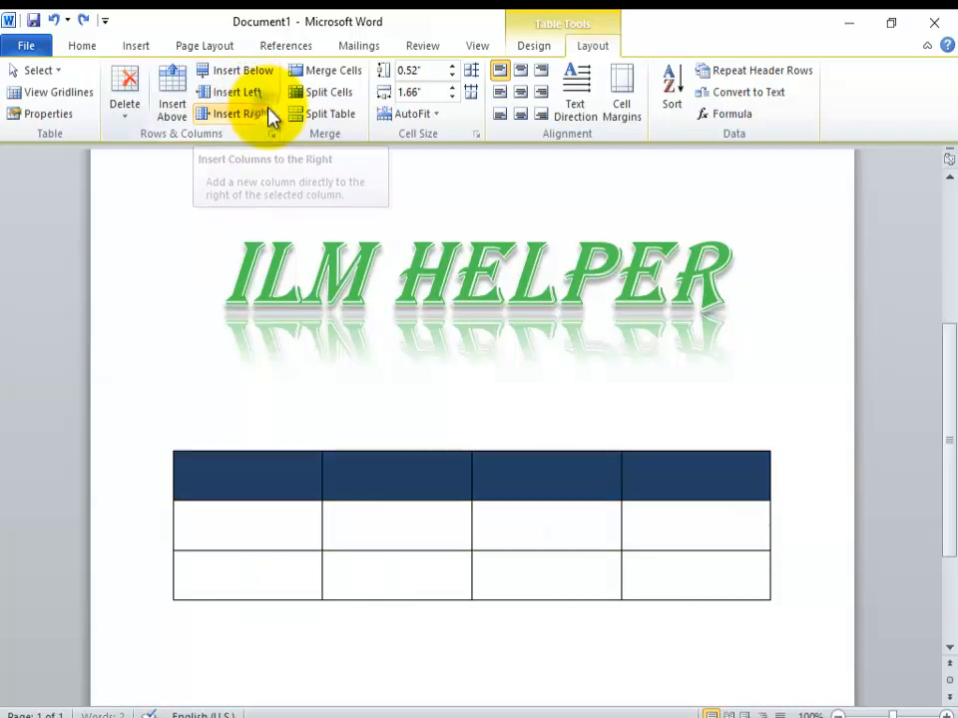
key(ctrl+z)
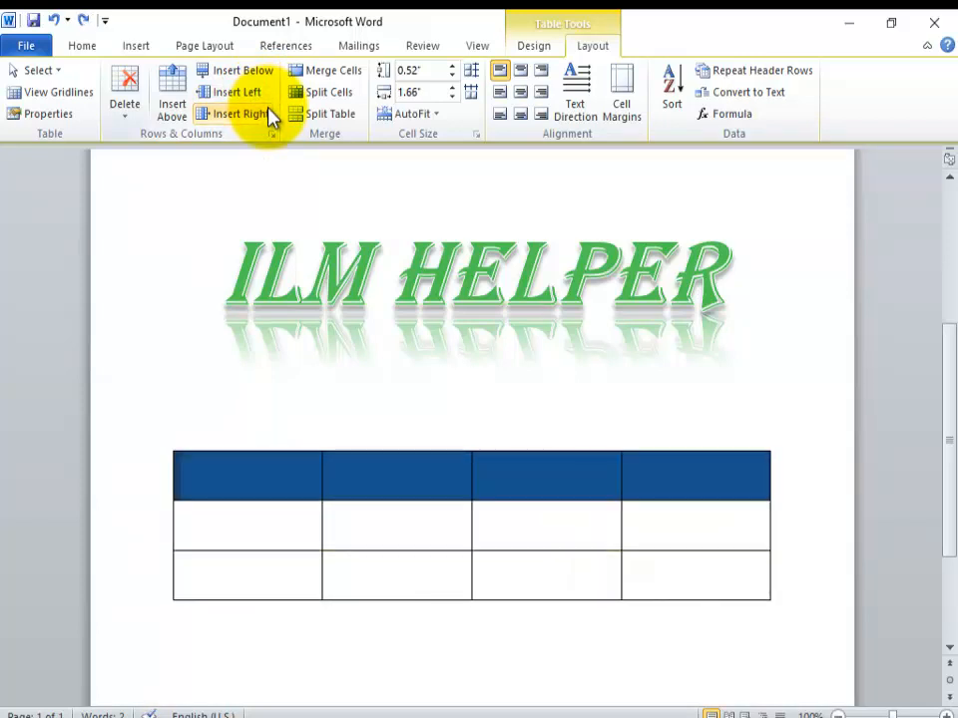
click(171, 109)
key(ctrl+z)
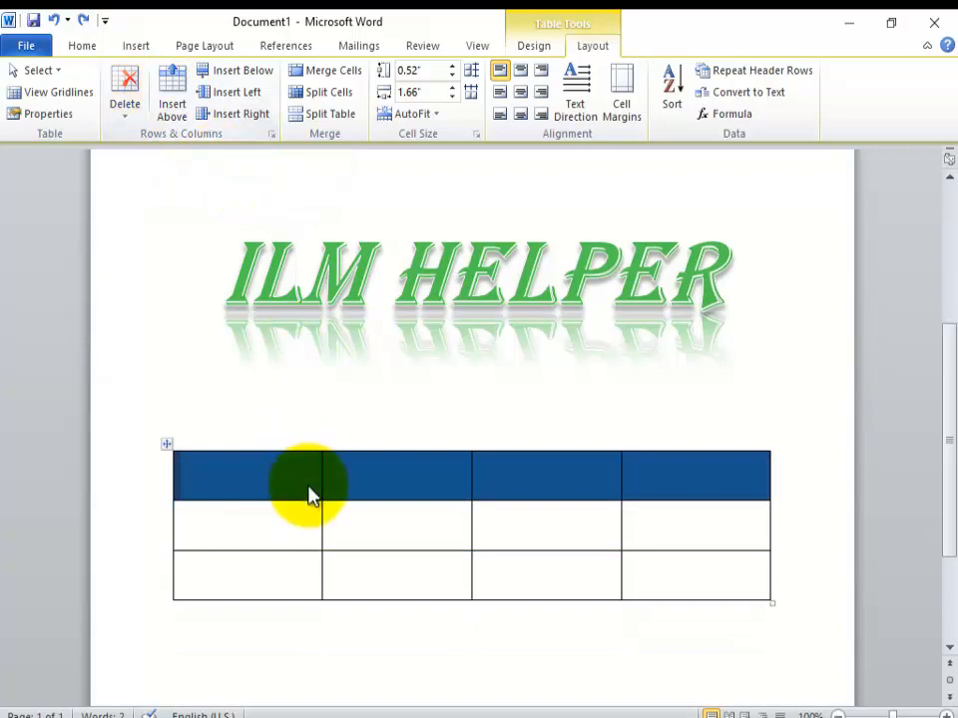
Step: Delete the table's entire first column using the Delete Cells options
click(284, 517)
click(277, 476)
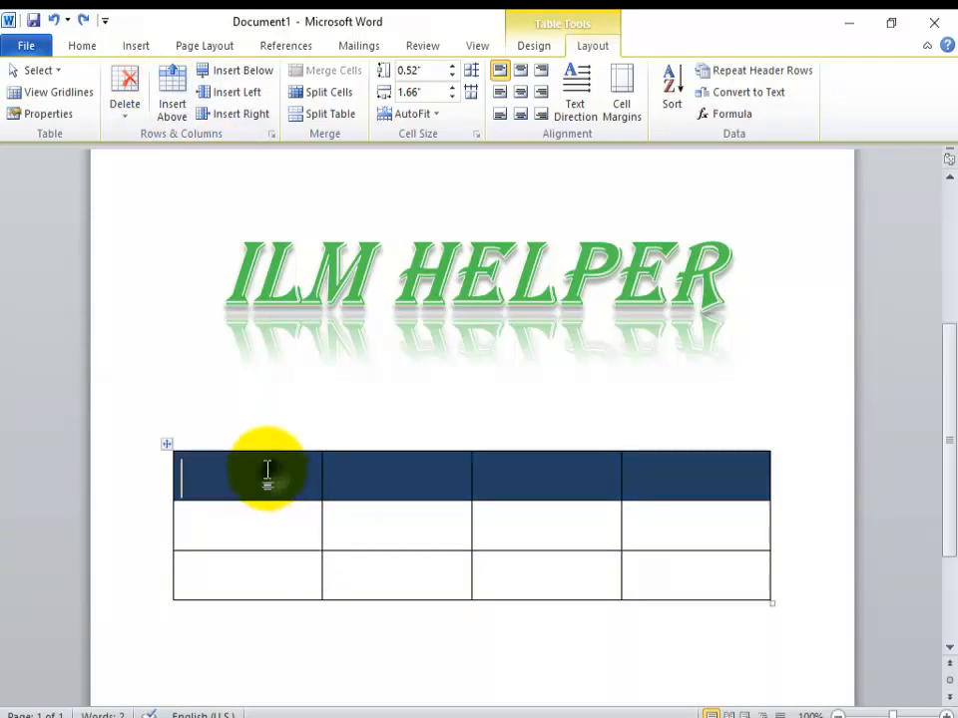
click(229, 444)
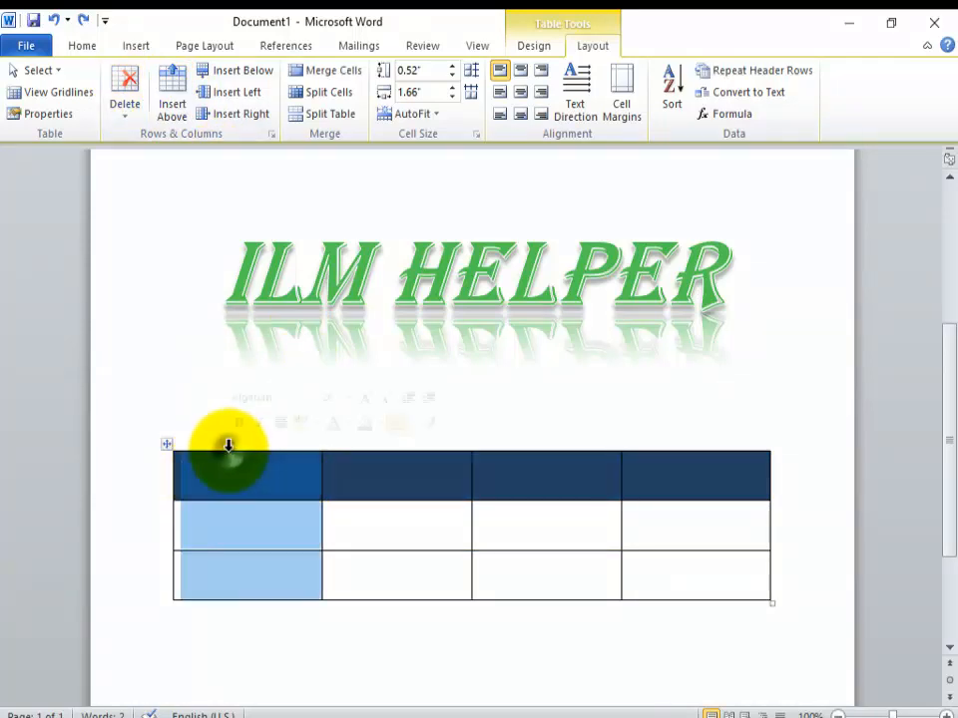
click(128, 86)
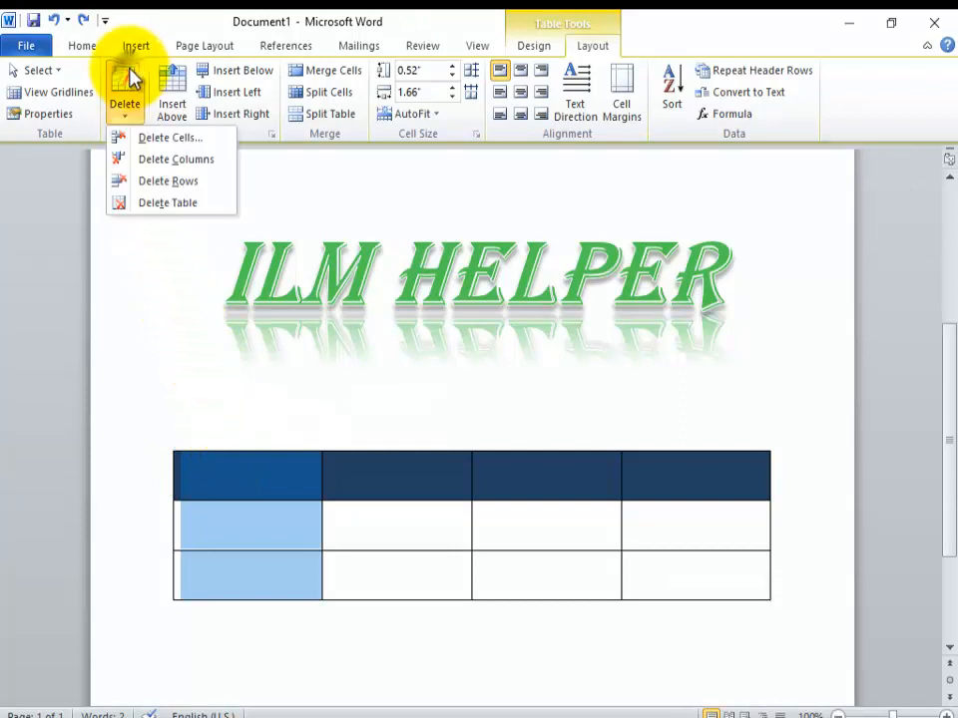
click(156, 135)
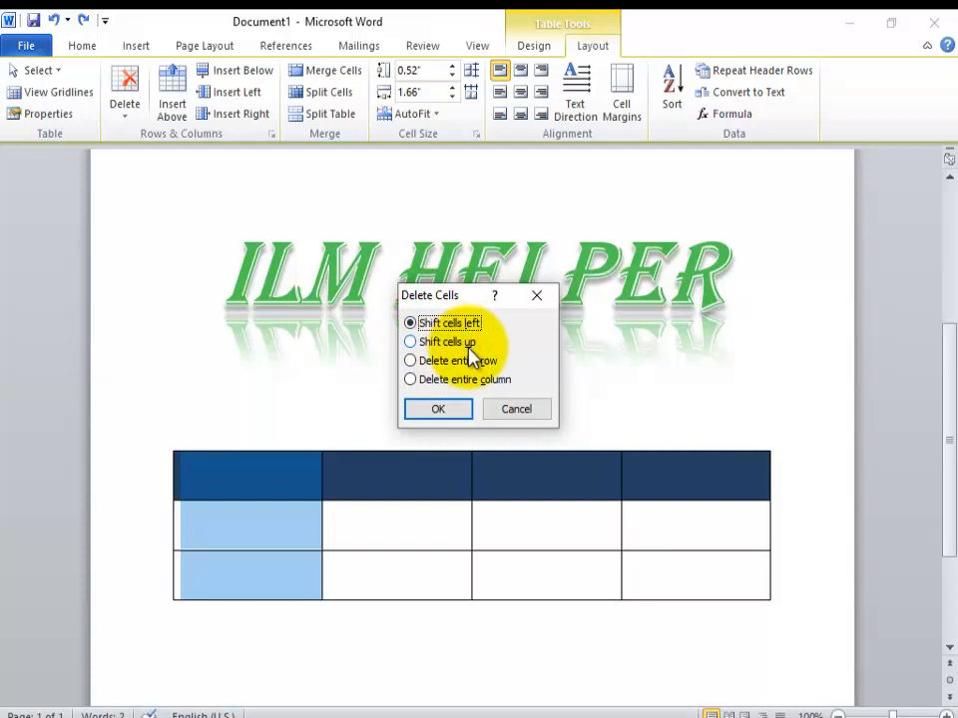
click(475, 361)
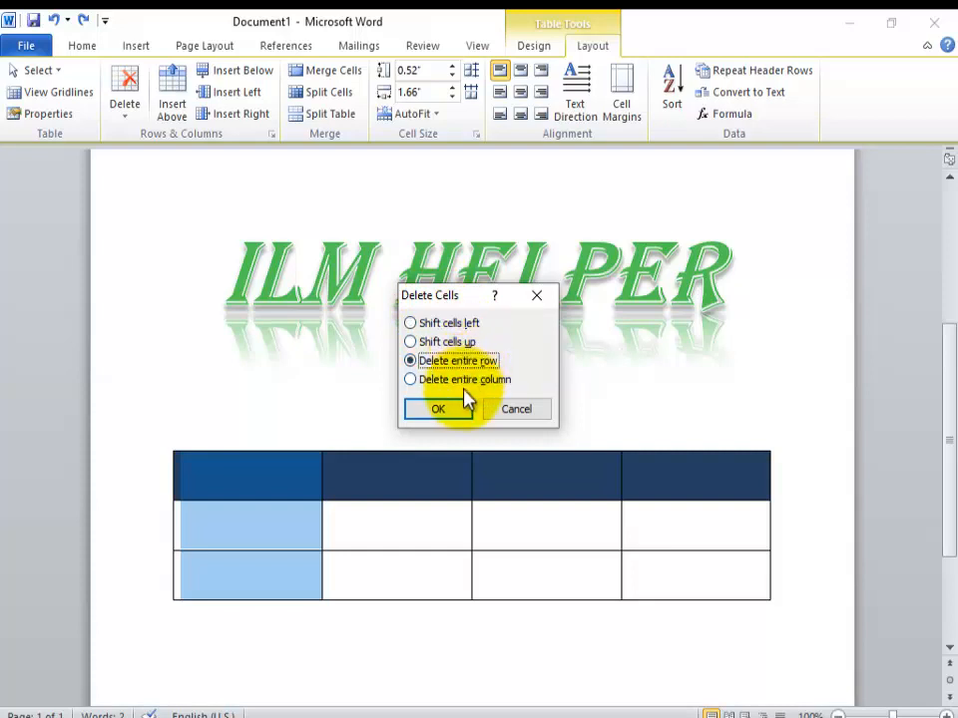
click(463, 384)
click(458, 406)
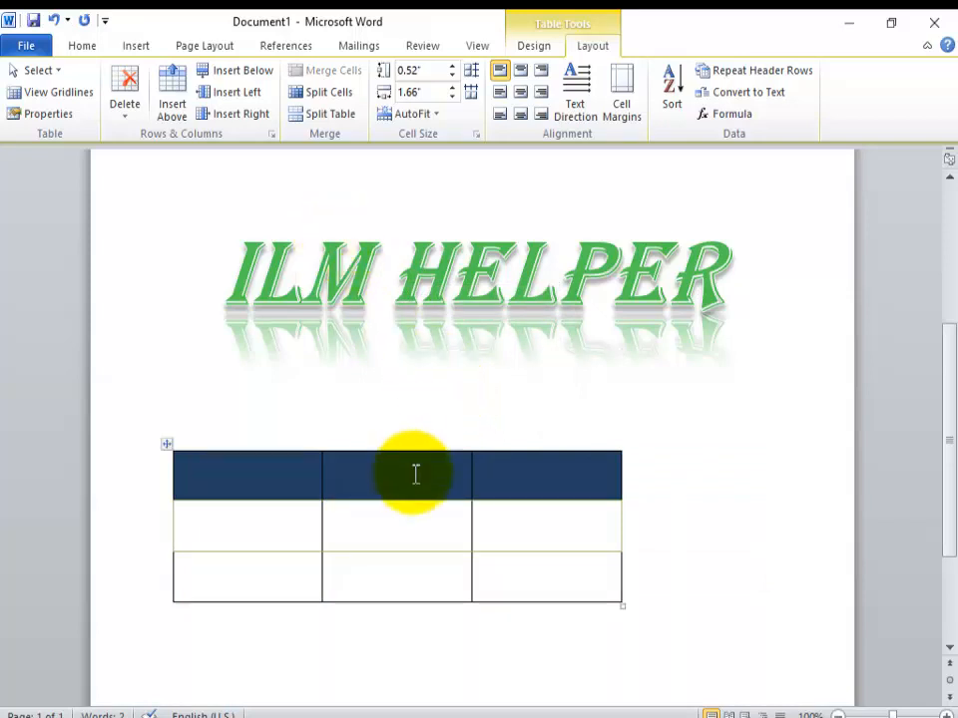
Step: Merge the three header-row cells into one and split the merged cell into 4 columns and 1 row
drag(299, 483, 507, 499)
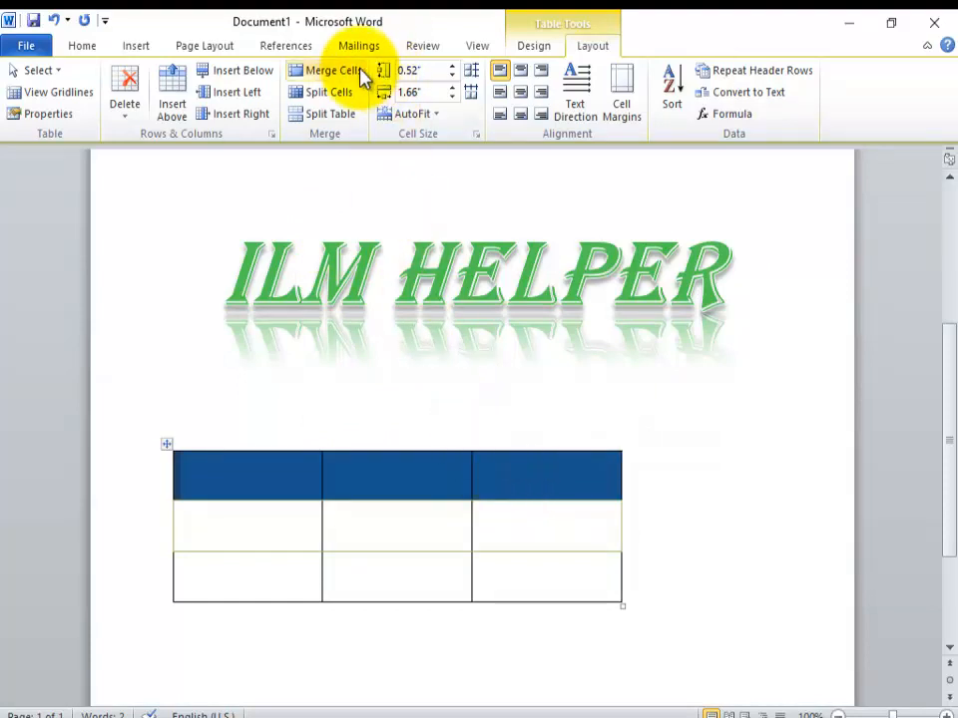
click(330, 72)
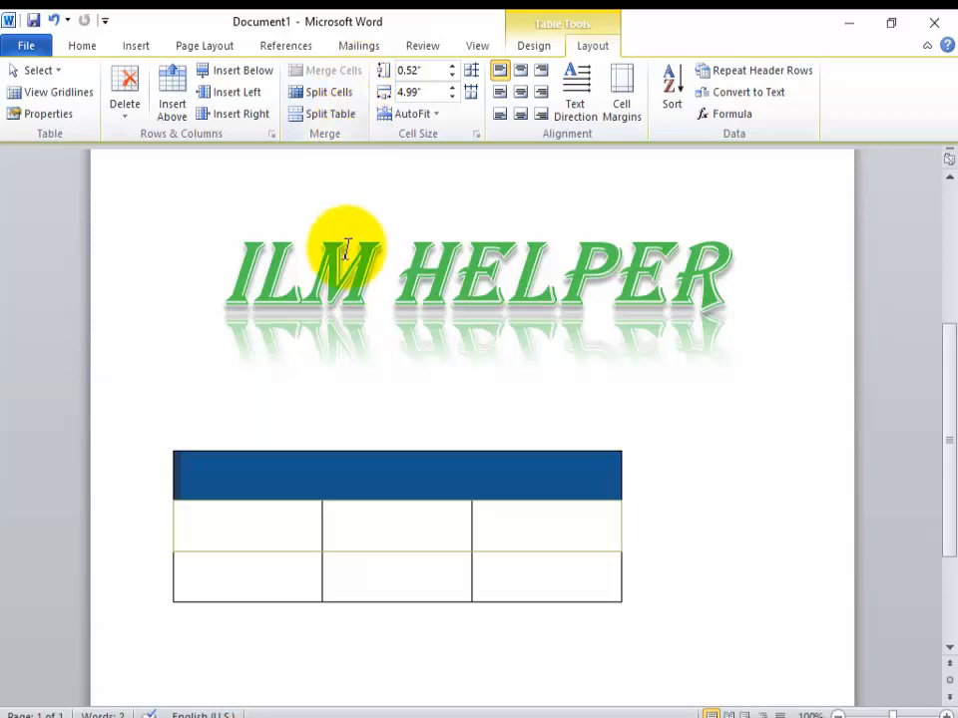
click(359, 95)
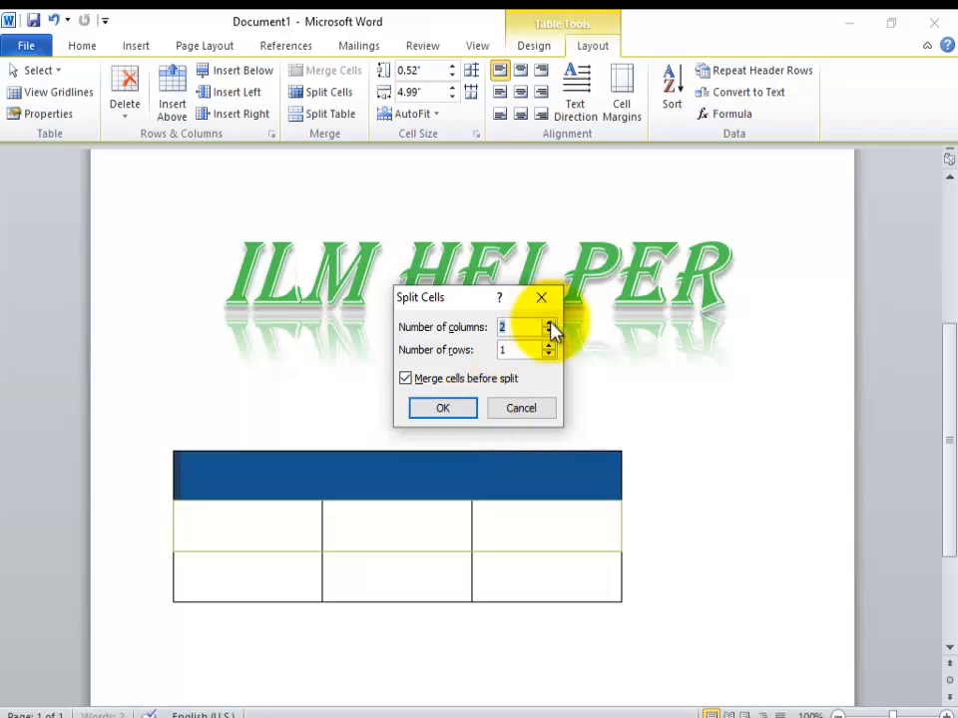
click(548, 322)
click(549, 323)
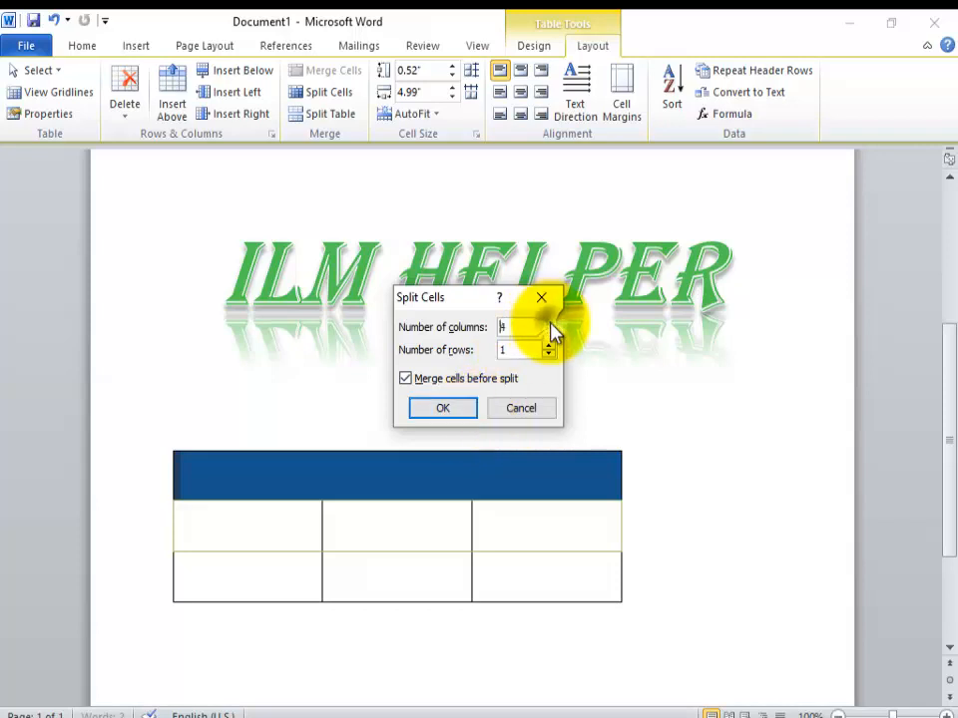
click(464, 419)
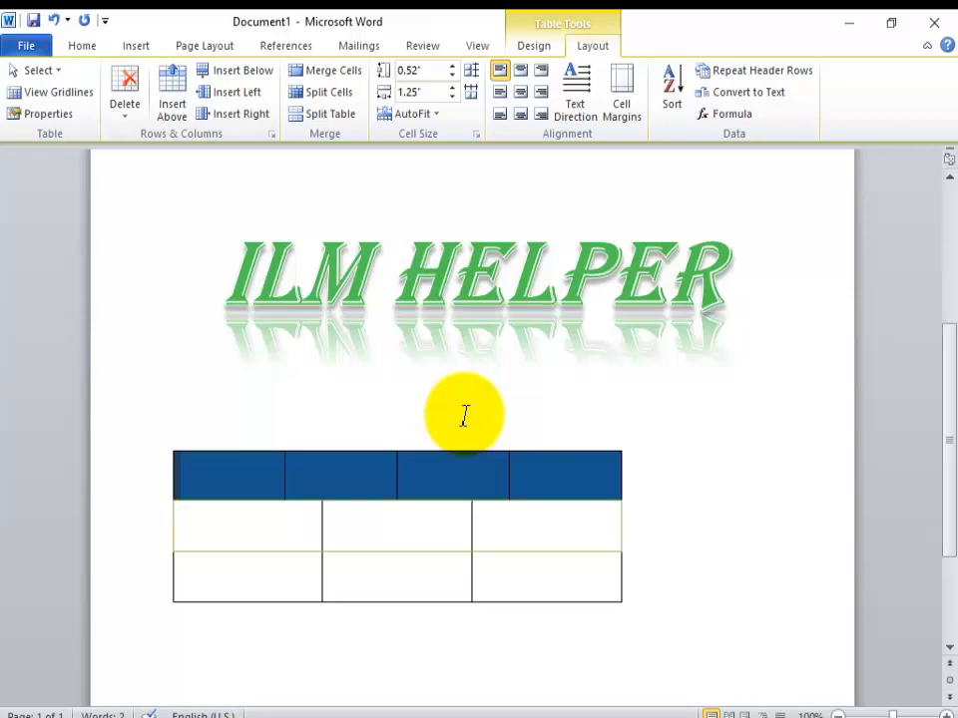
Step: Select the whole table below the ILM HELPER heading and remove it from the page
click(165, 444)
click(166, 448)
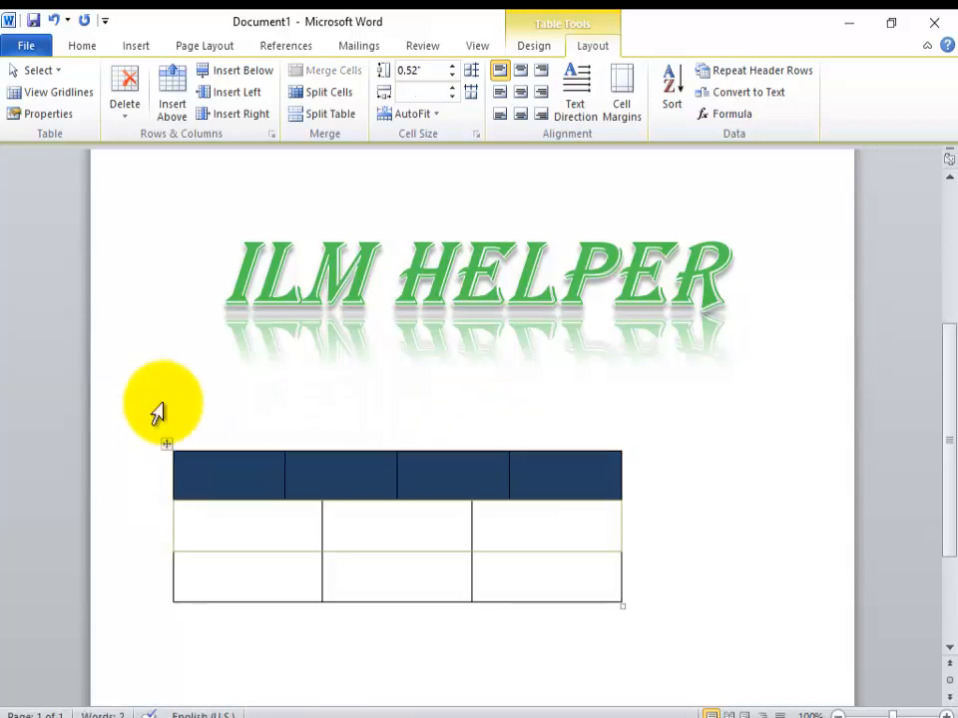
click(210, 47)
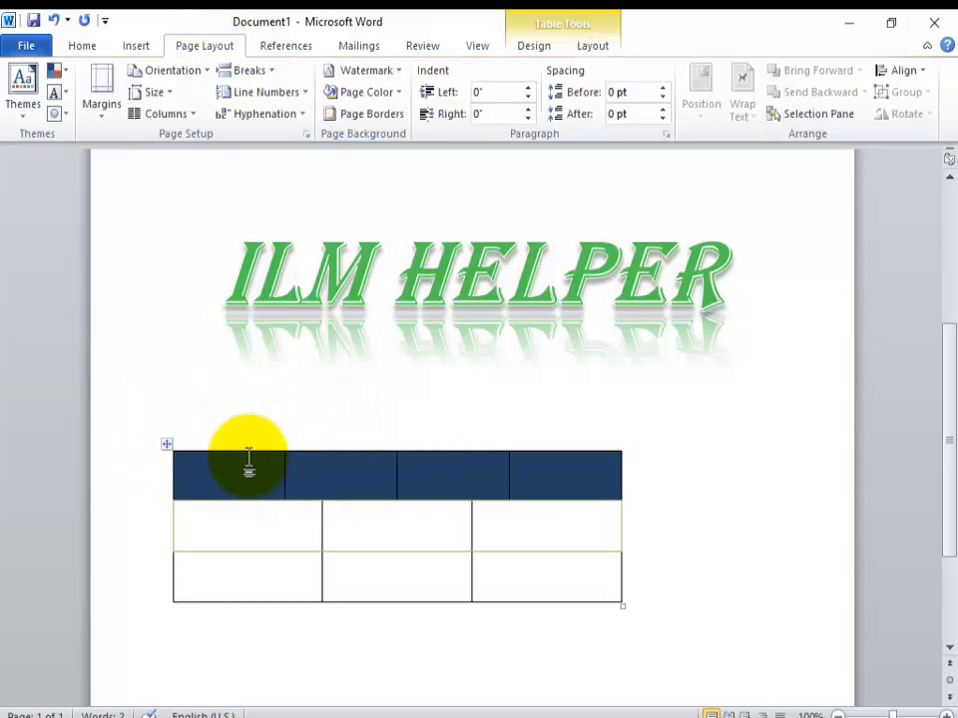
click(166, 444)
click(166, 448)
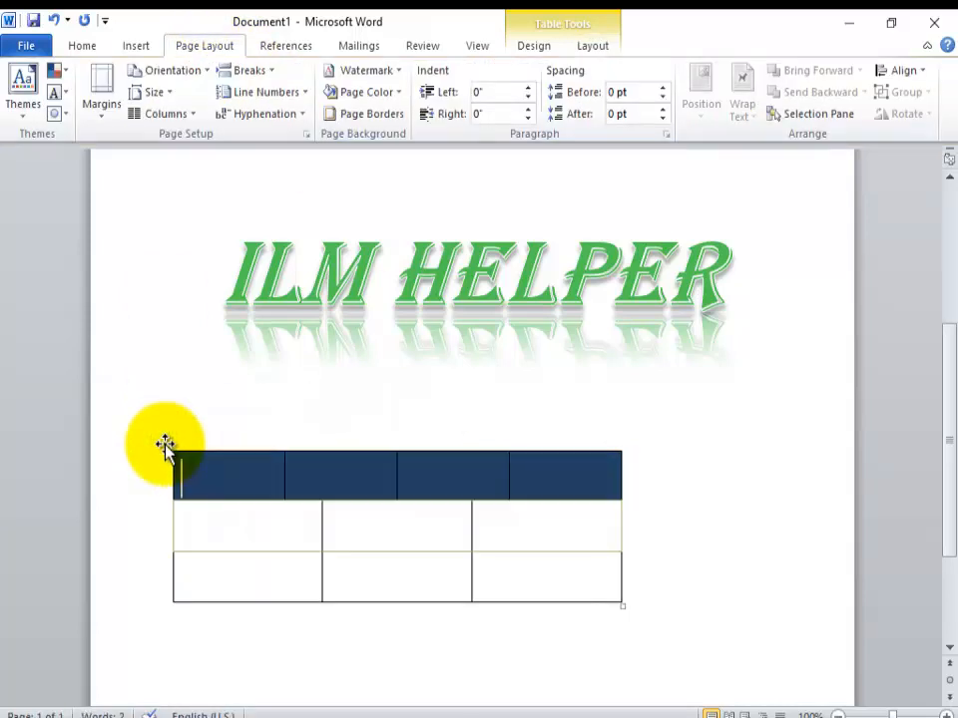
click(164, 442)
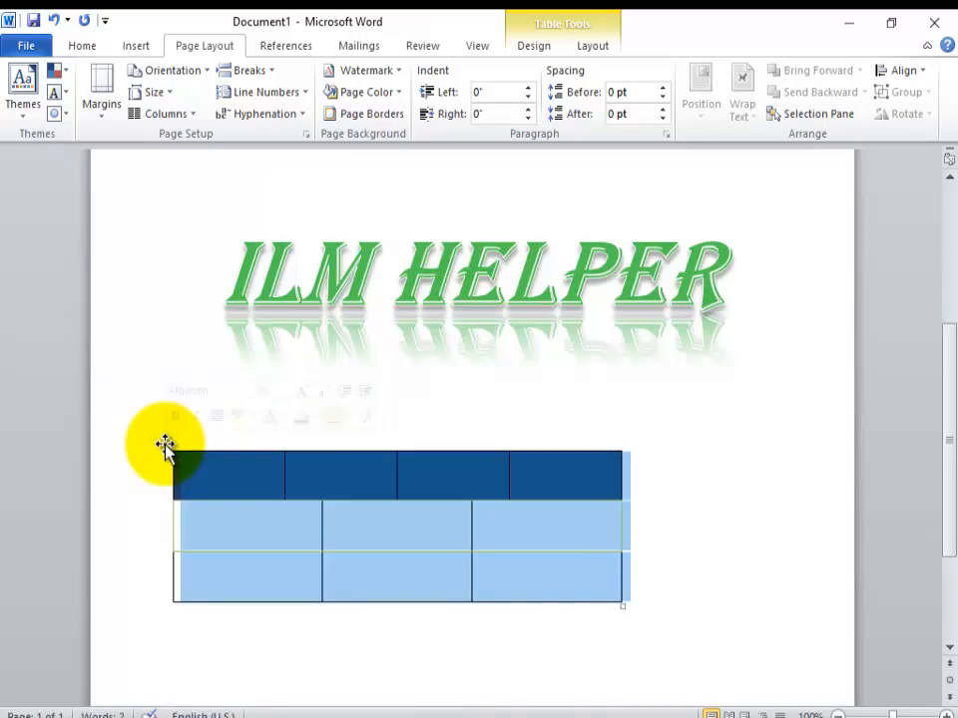
right_click(166, 445)
click(237, 233)
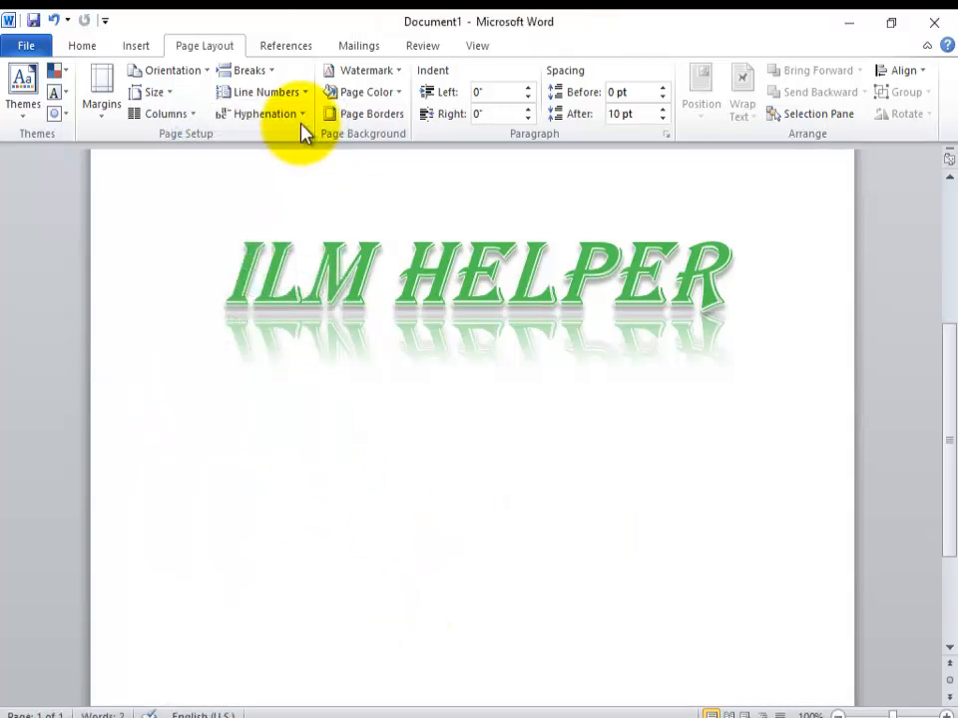
Step: Apply the built-in Thatch theme to the document
click(18, 115)
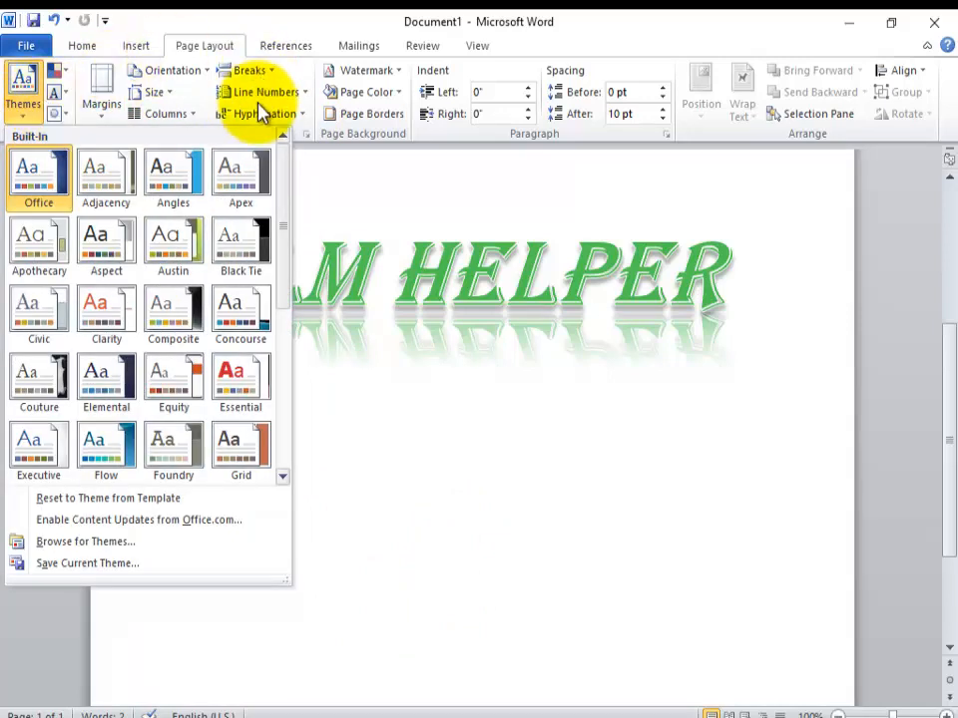
scroll(285, 329, down, 2)
scroll(284, 421, down, 3)
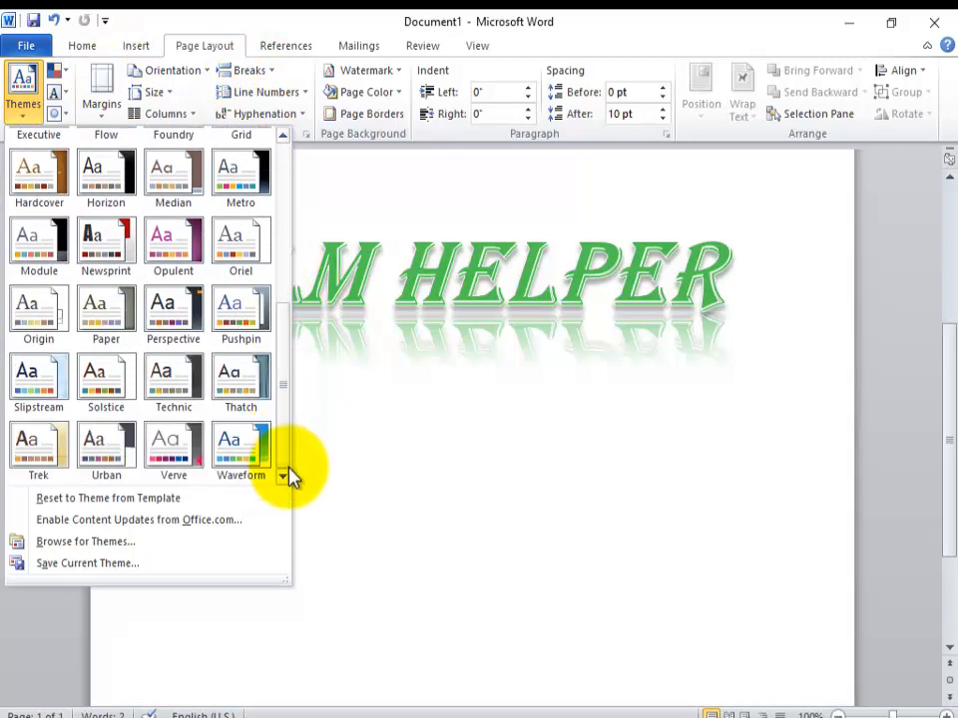
click(258, 372)
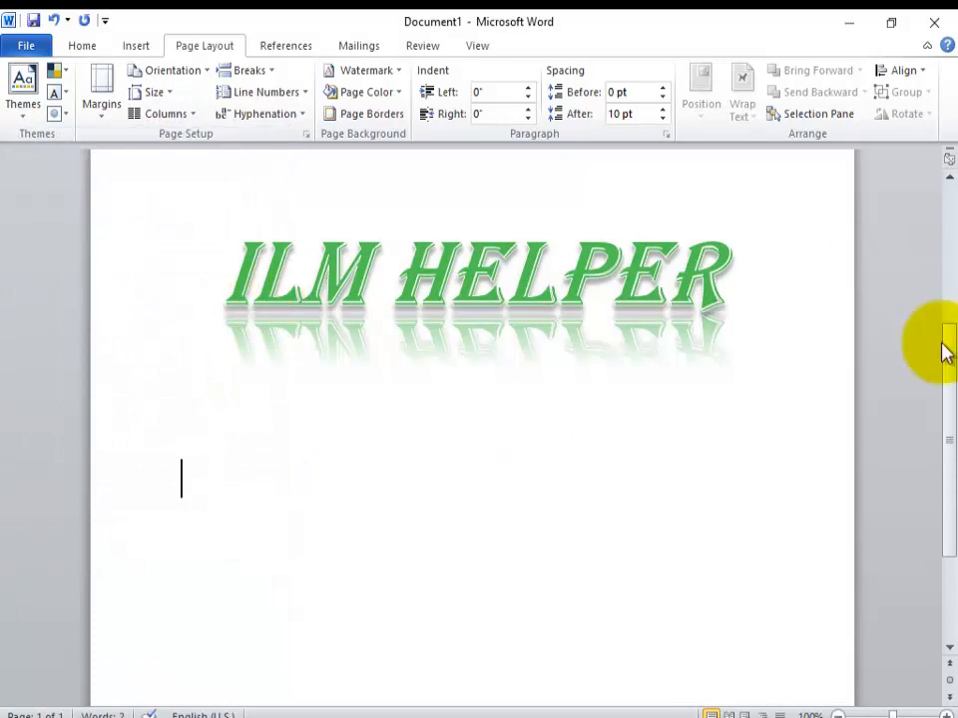
drag(950, 453, 948, 167)
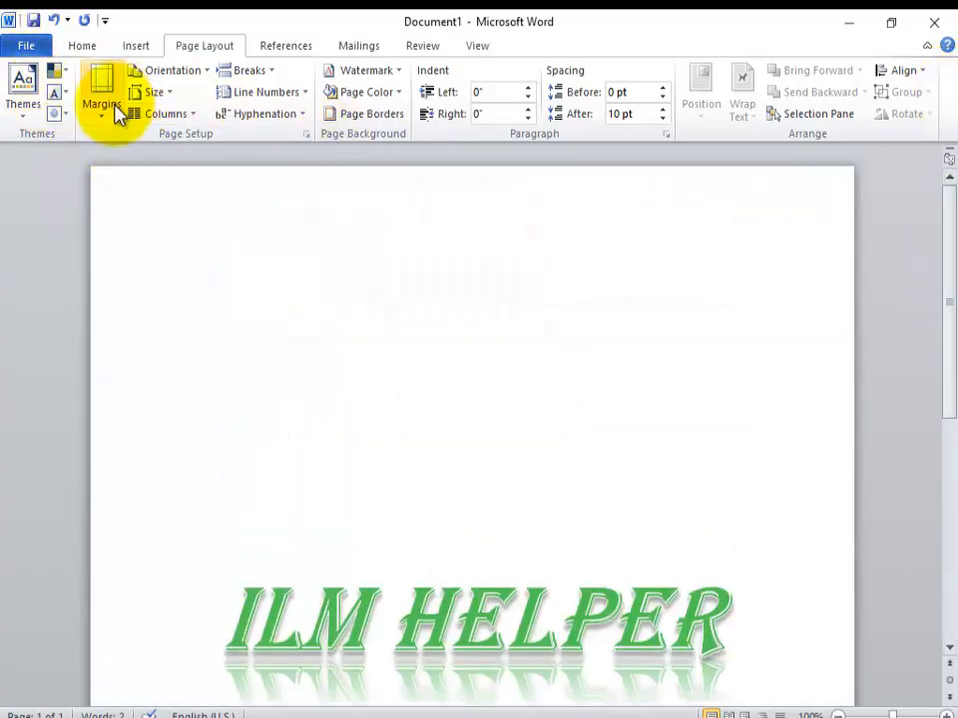
click(68, 72)
click(68, 72)
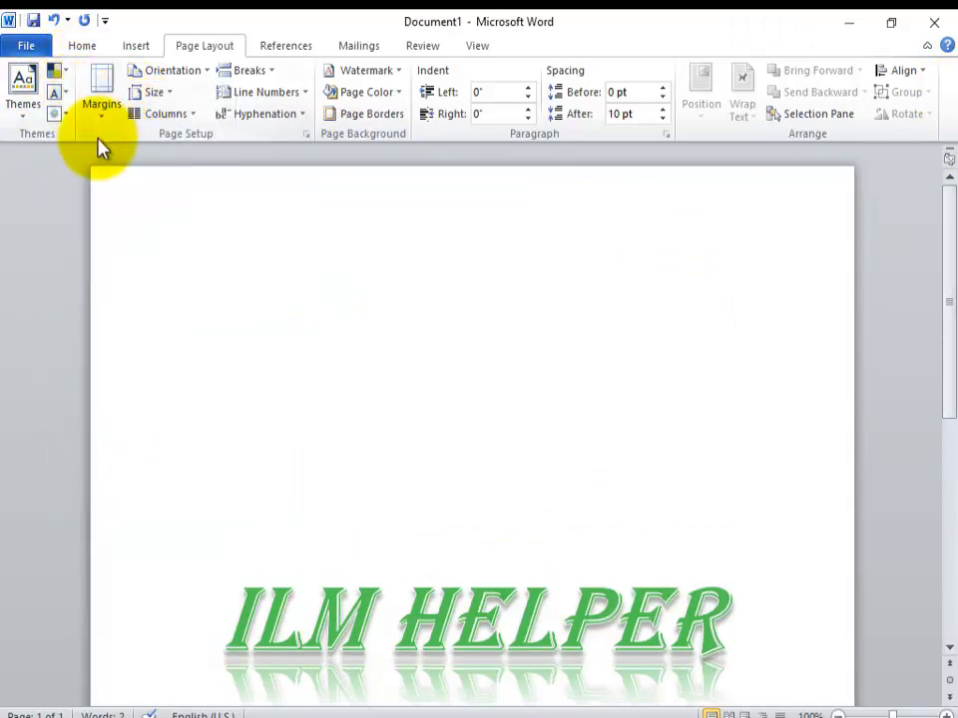
Step: Set the page margins to the Narrow preset with 0.5" on all sides
click(102, 120)
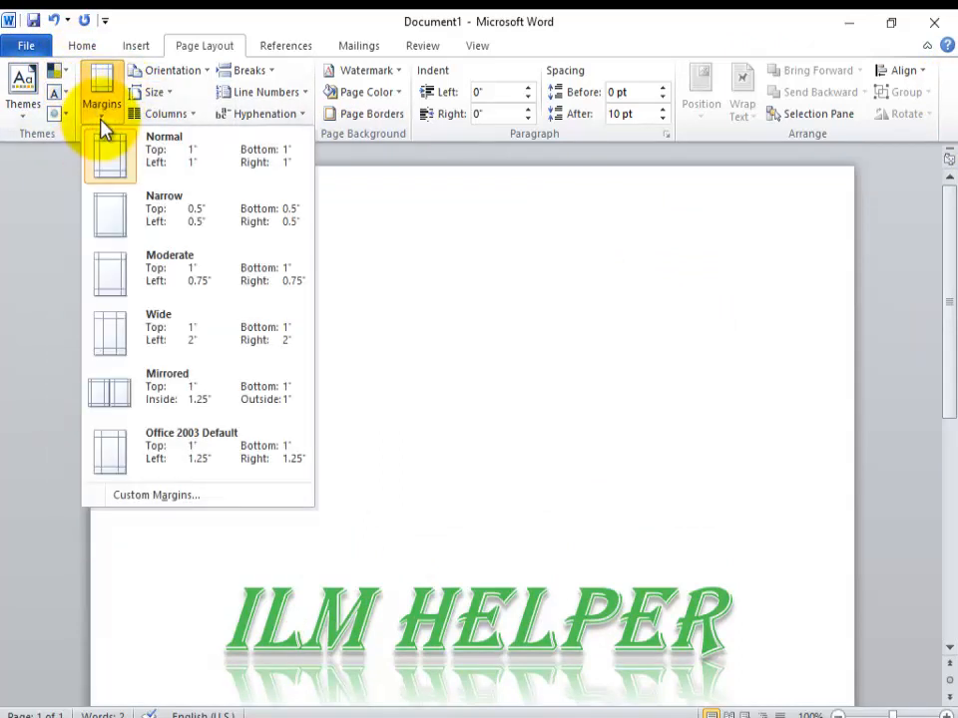
click(147, 212)
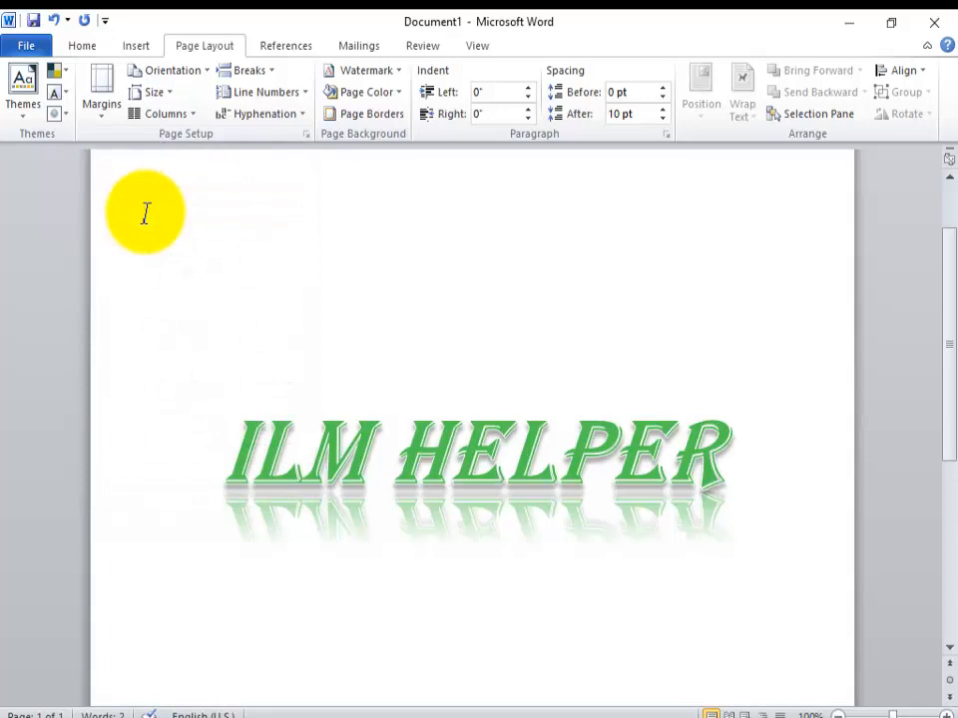
click(101, 117)
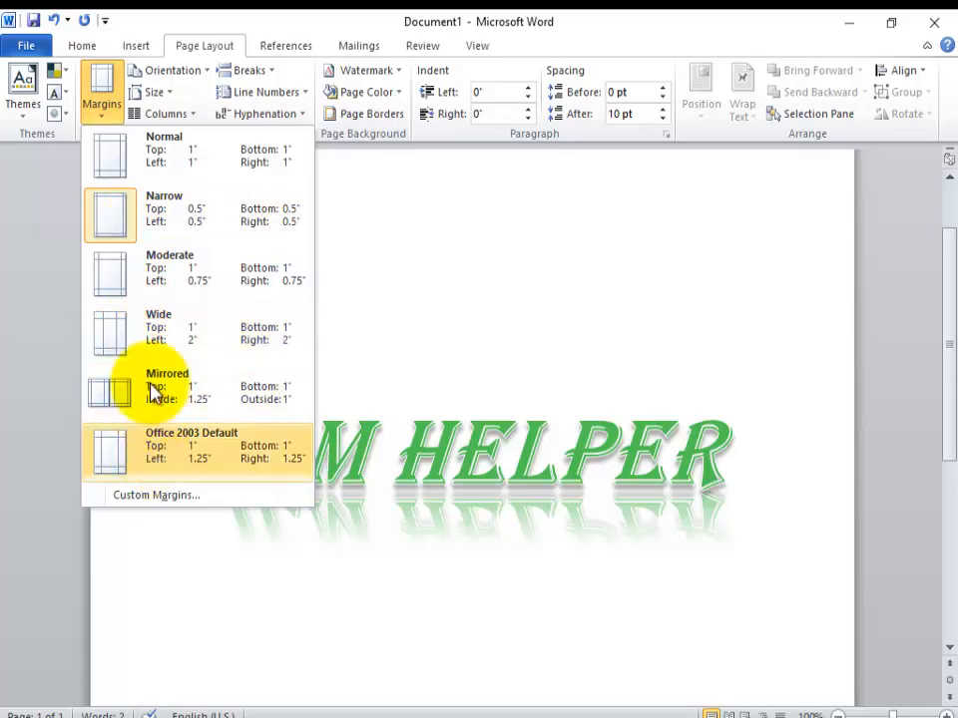
click(135, 215)
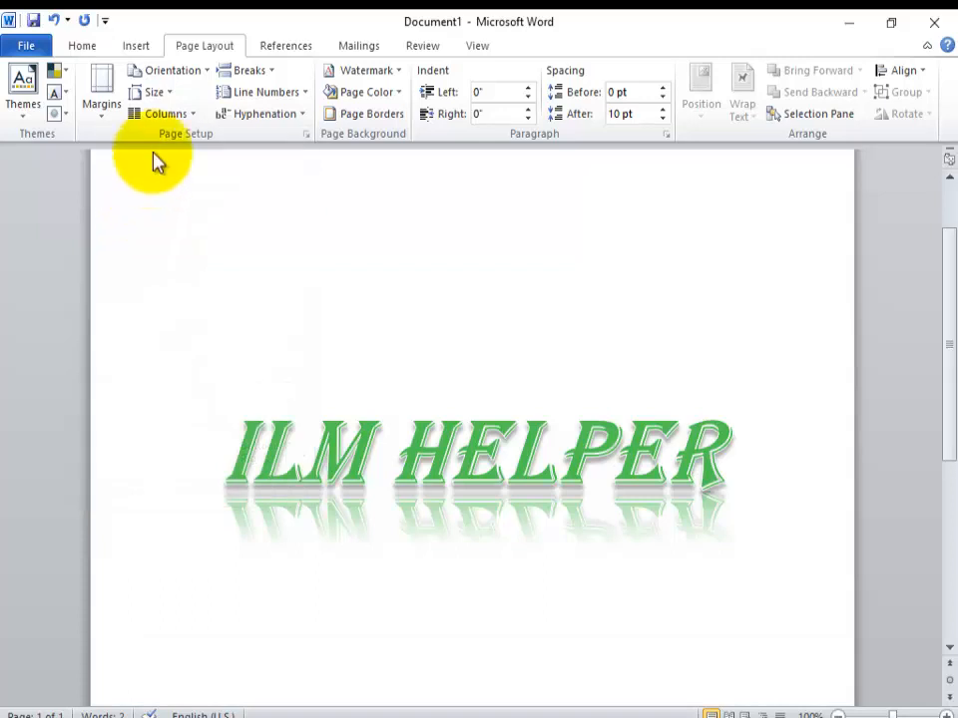
Step: Change the page orientation to Landscape and view the page down to its lower edge
click(209, 79)
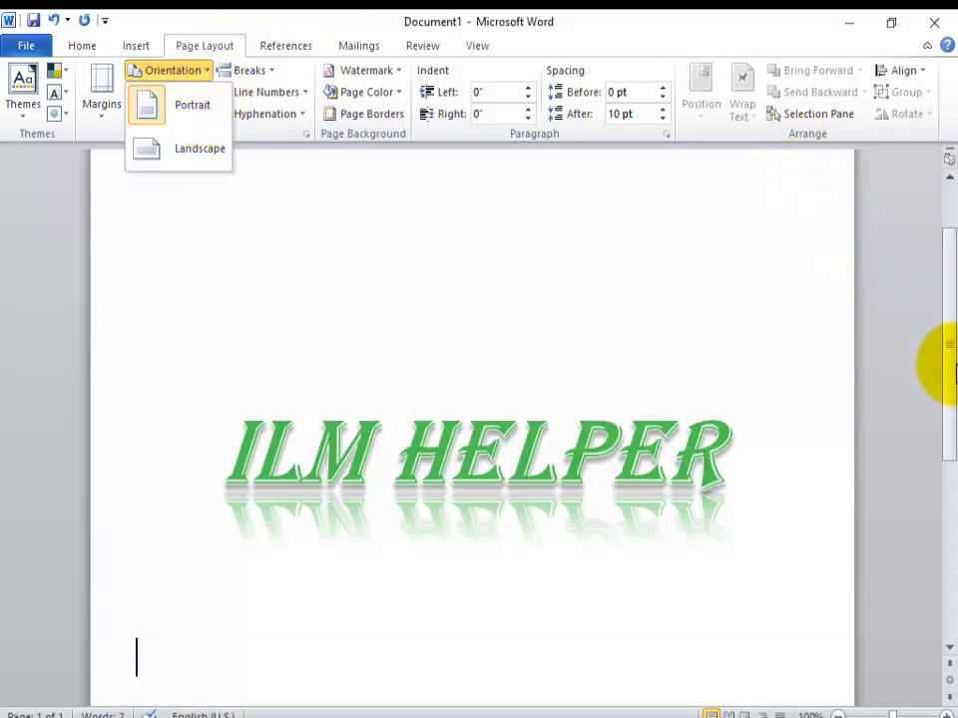
drag(943, 459, 947, 220)
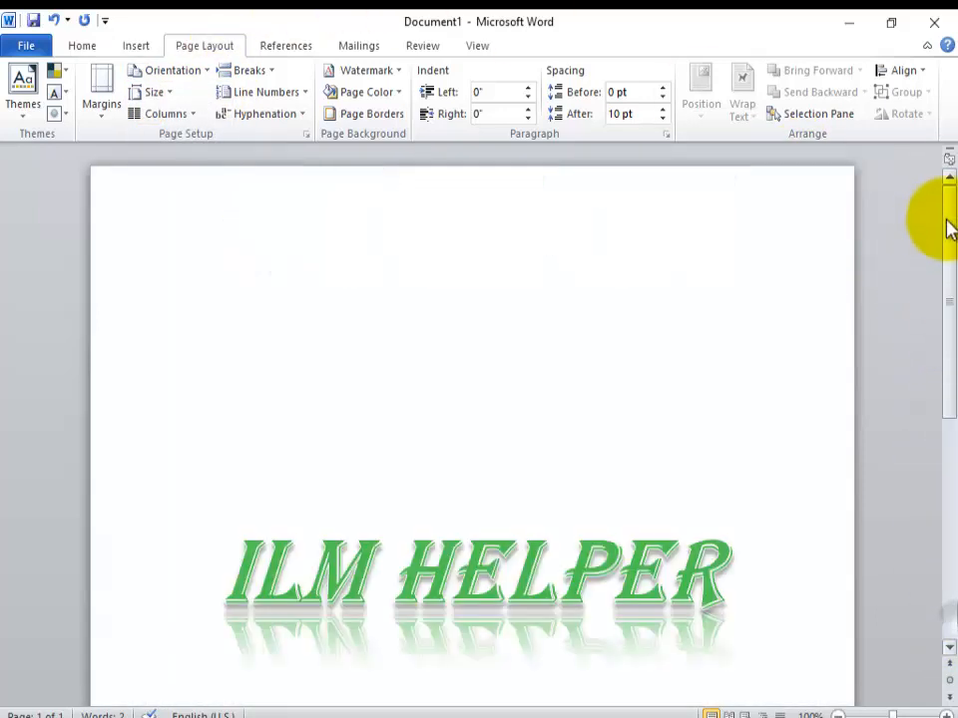
click(158, 93)
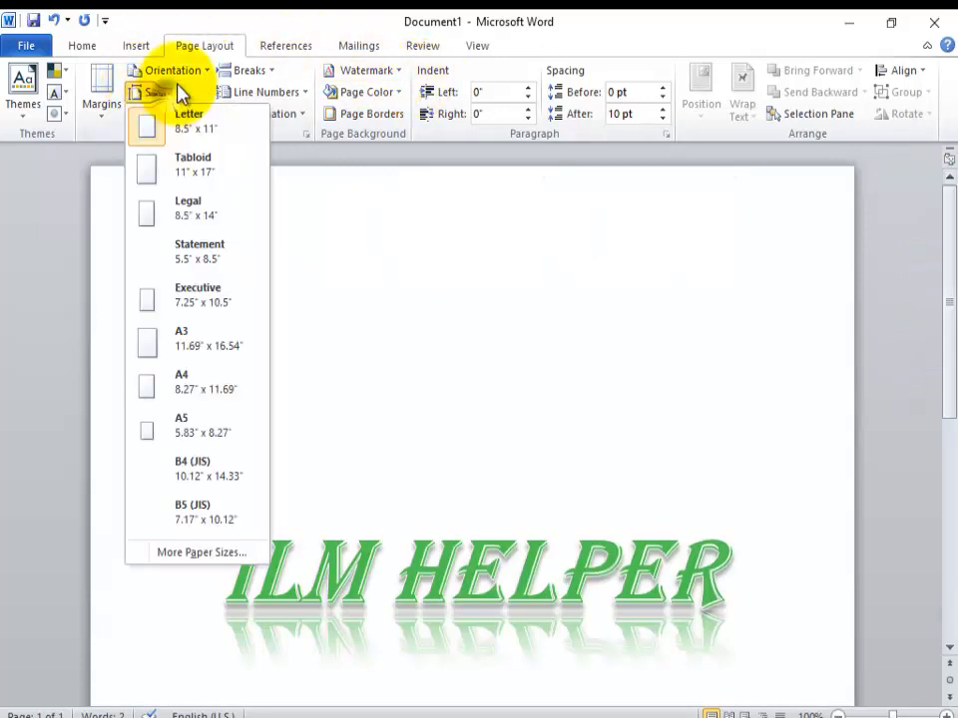
click(205, 71)
click(194, 149)
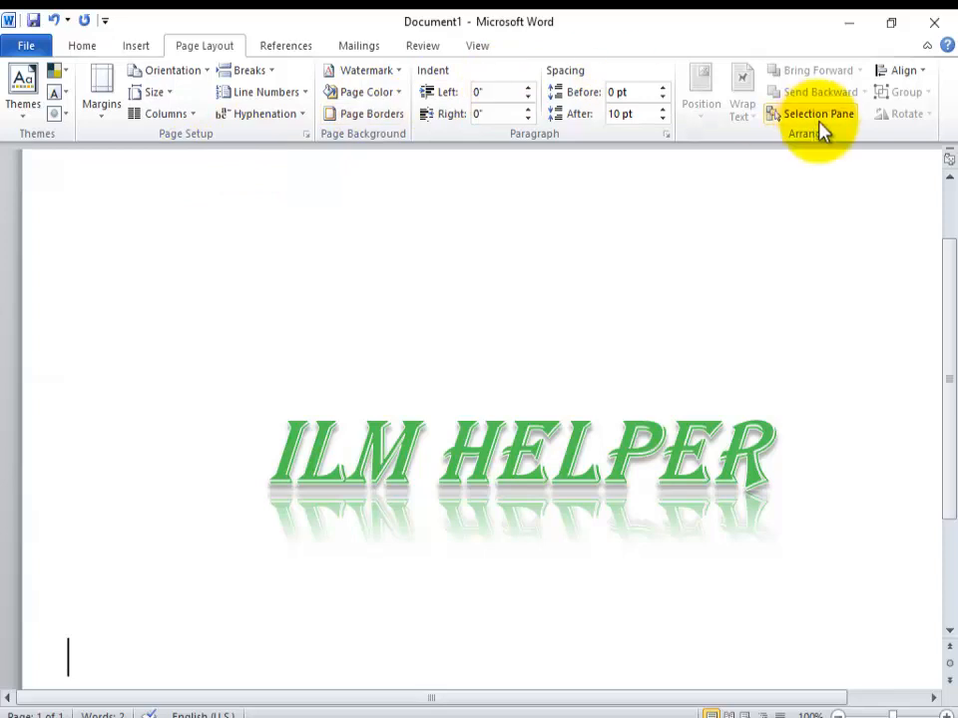
drag(949, 294, 942, 414)
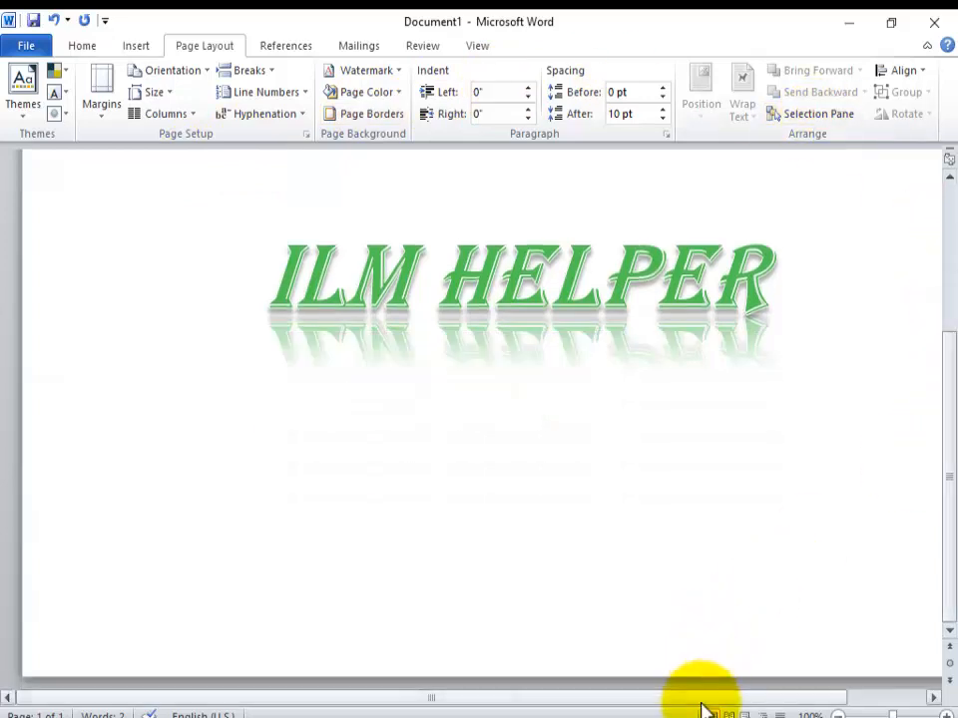
Step: Return the page orientation to Portrait and set the paper size to A4 (8.27" x 11.69")
drag(705, 698, 849, 695)
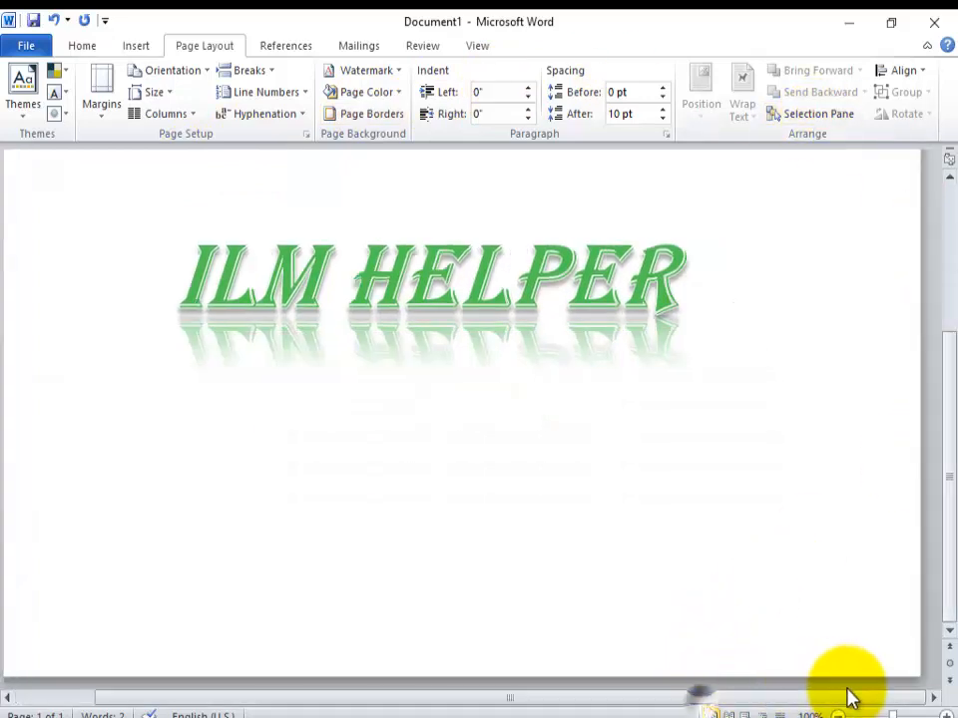
click(169, 95)
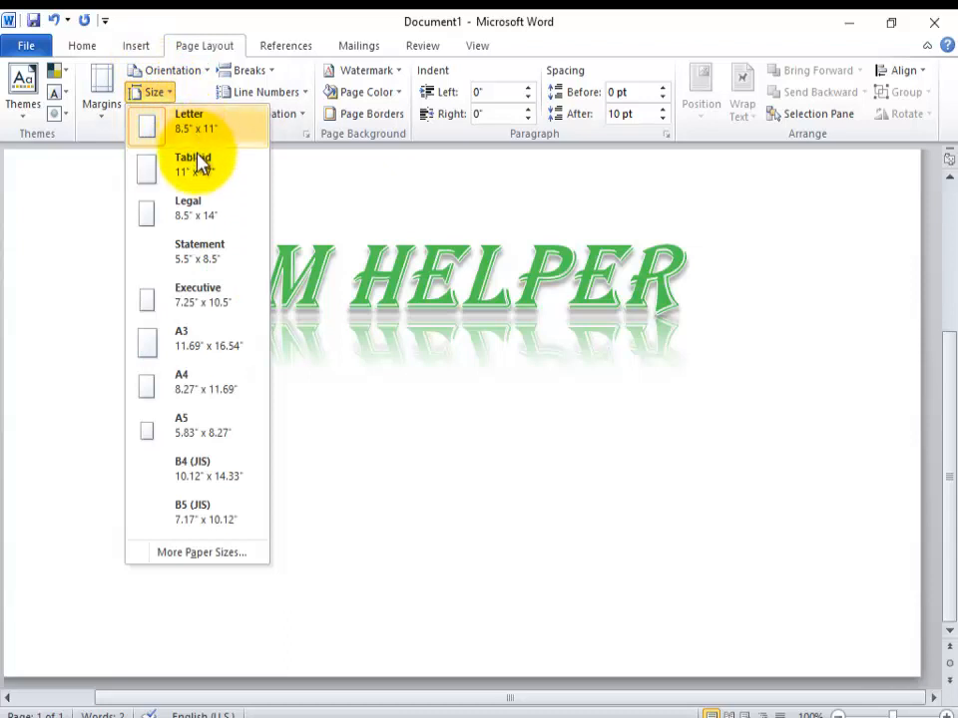
click(200, 72)
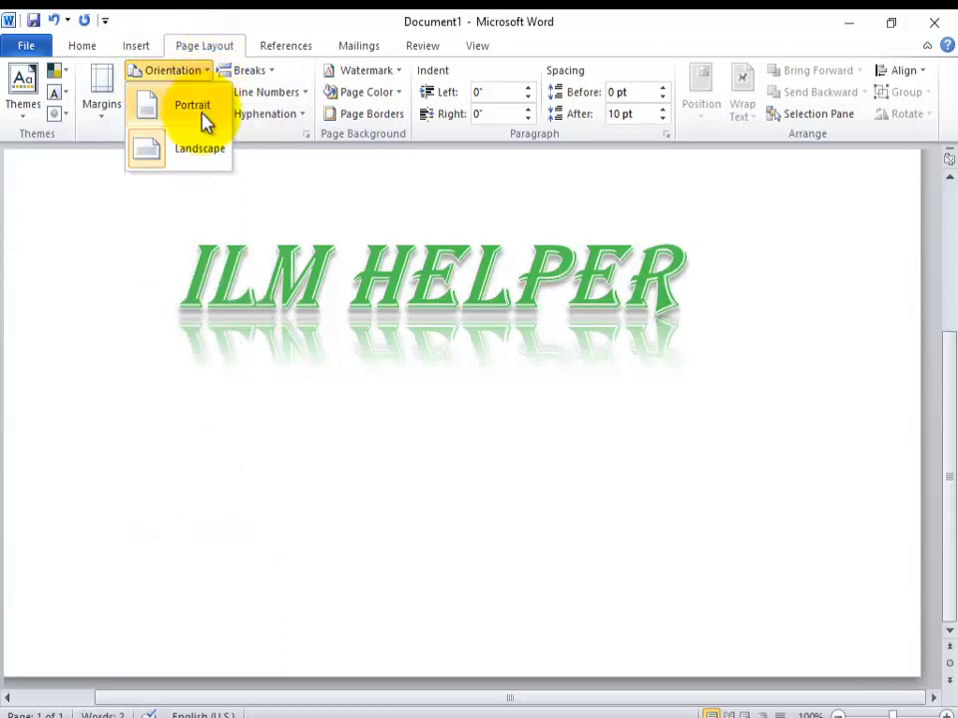
click(206, 117)
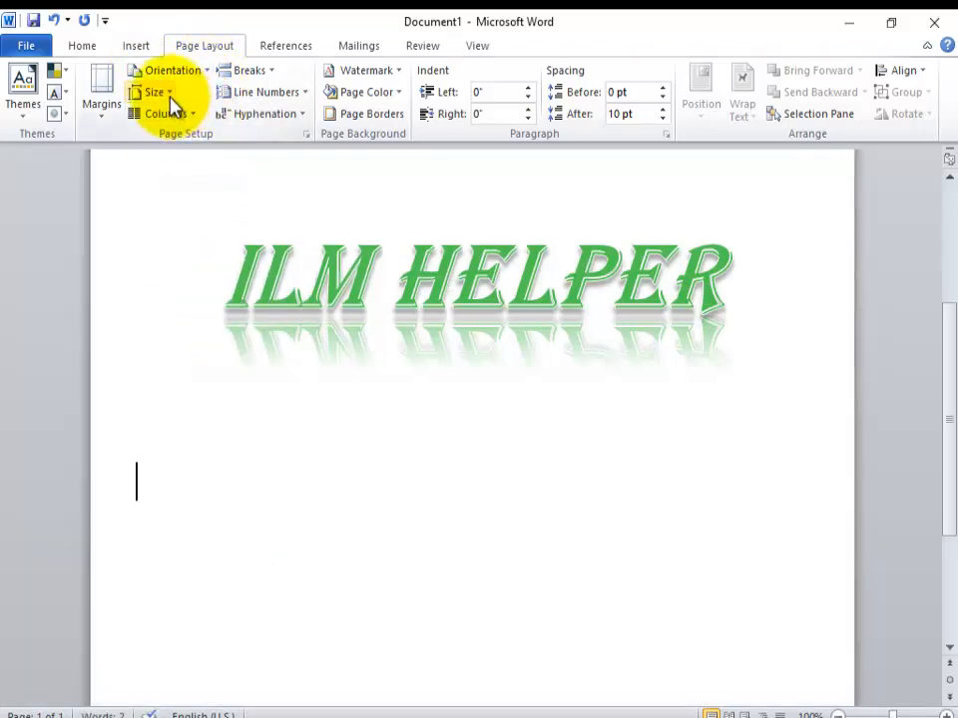
click(159, 92)
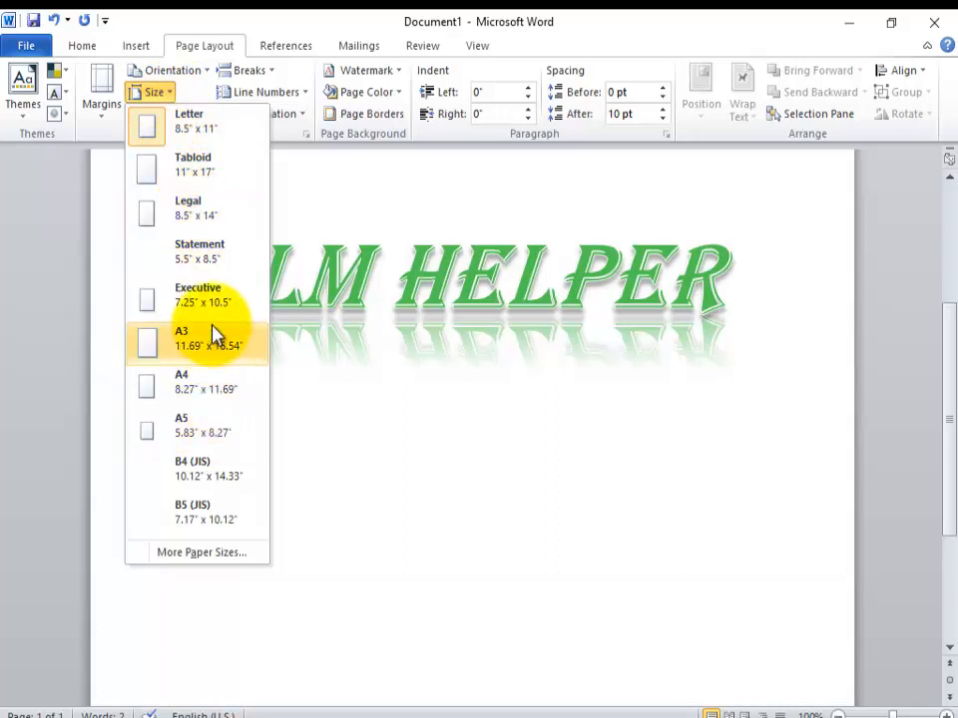
click(217, 396)
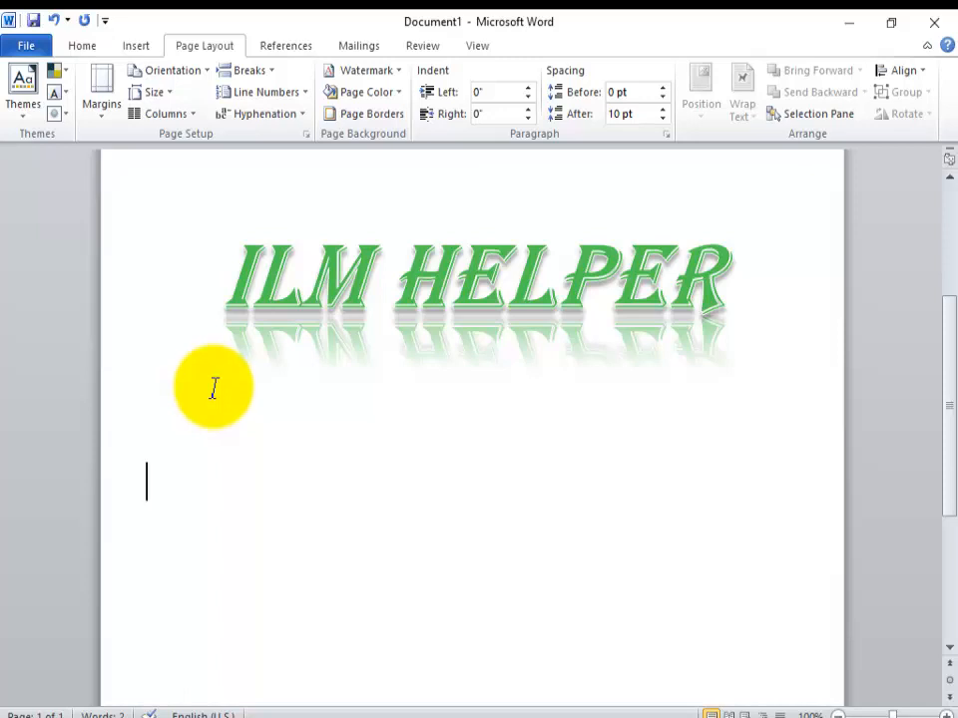
Step: Examine the preset column layouts and the line numbering options available for the page
click(190, 116)
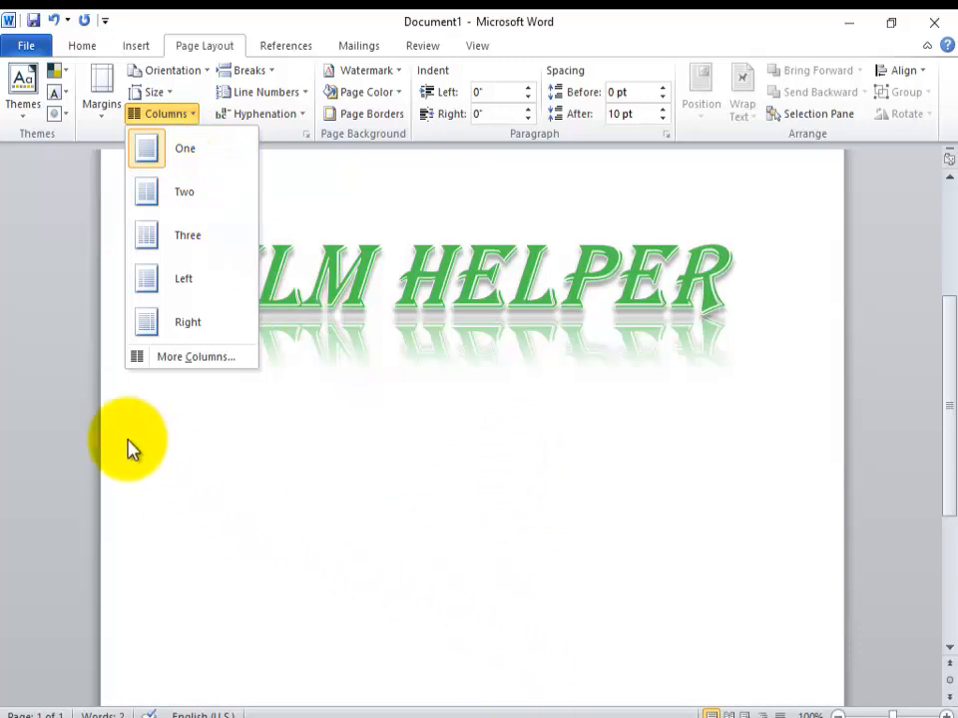
click(611, 506)
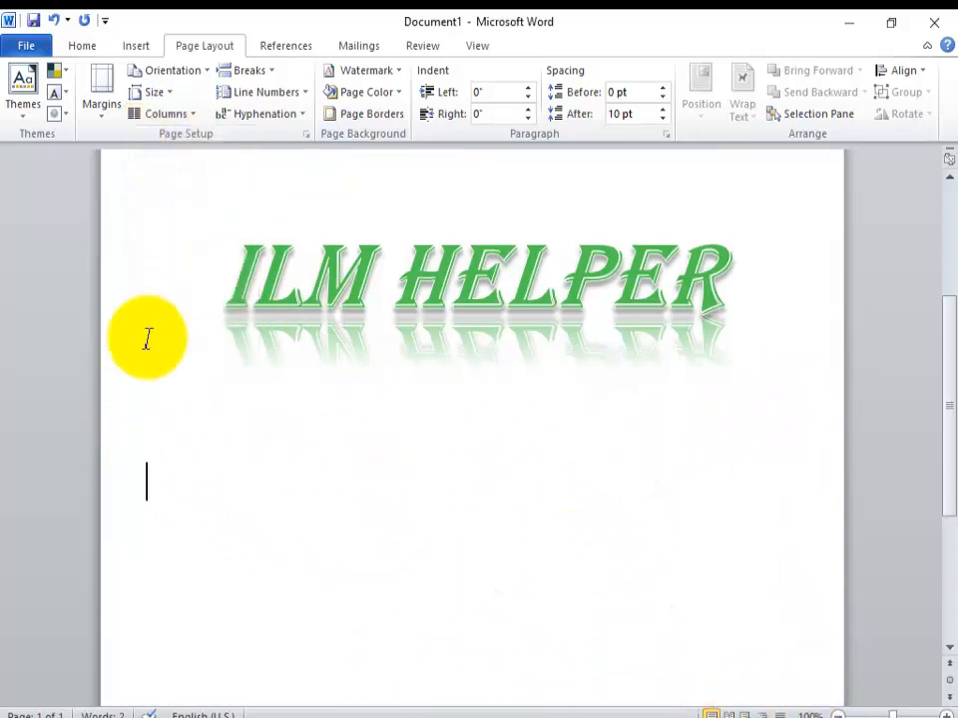
drag(140, 421, 225, 527)
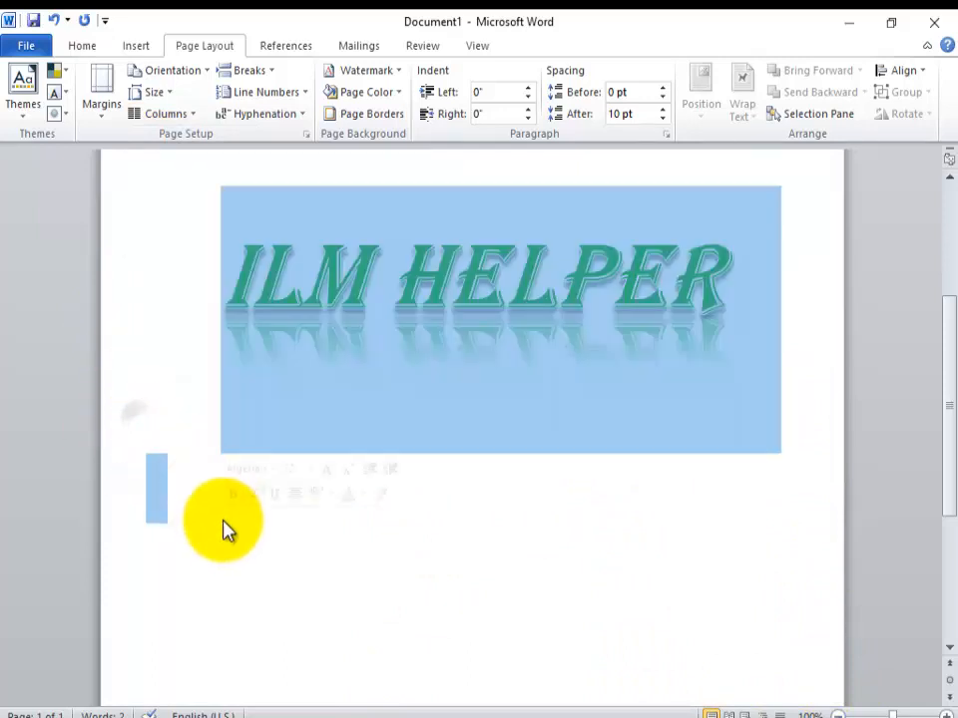
click(174, 541)
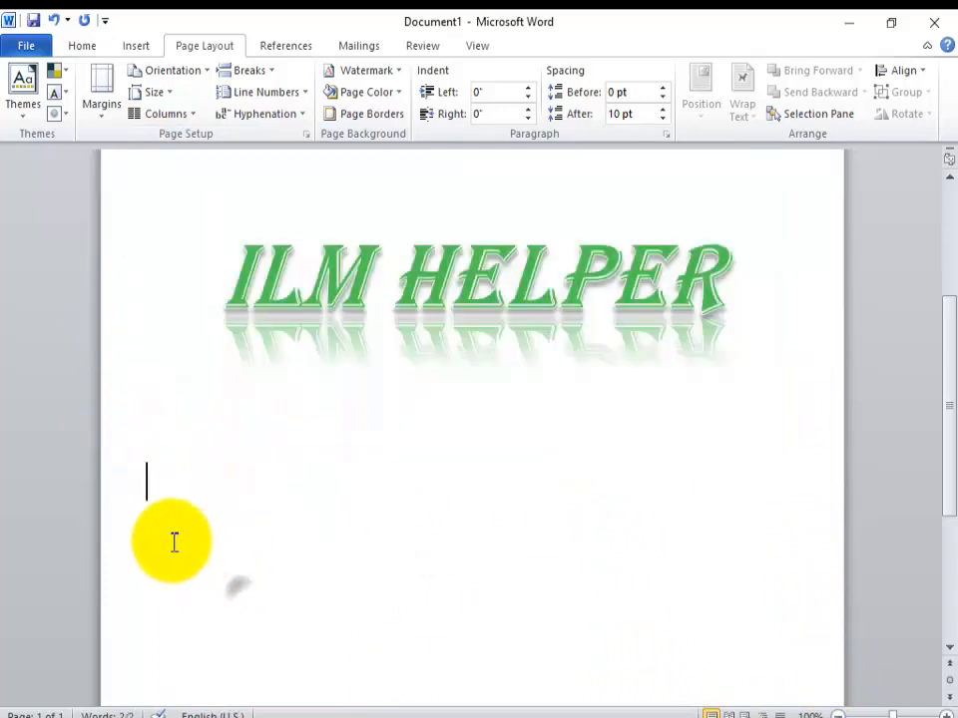
click(118, 466)
click(258, 535)
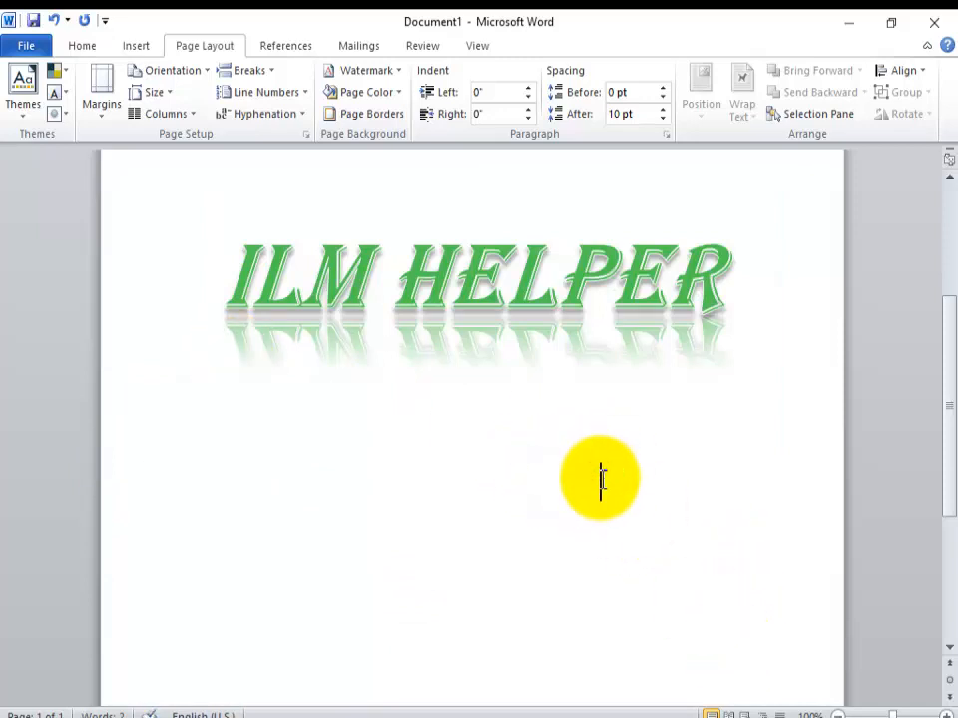
click(192, 116)
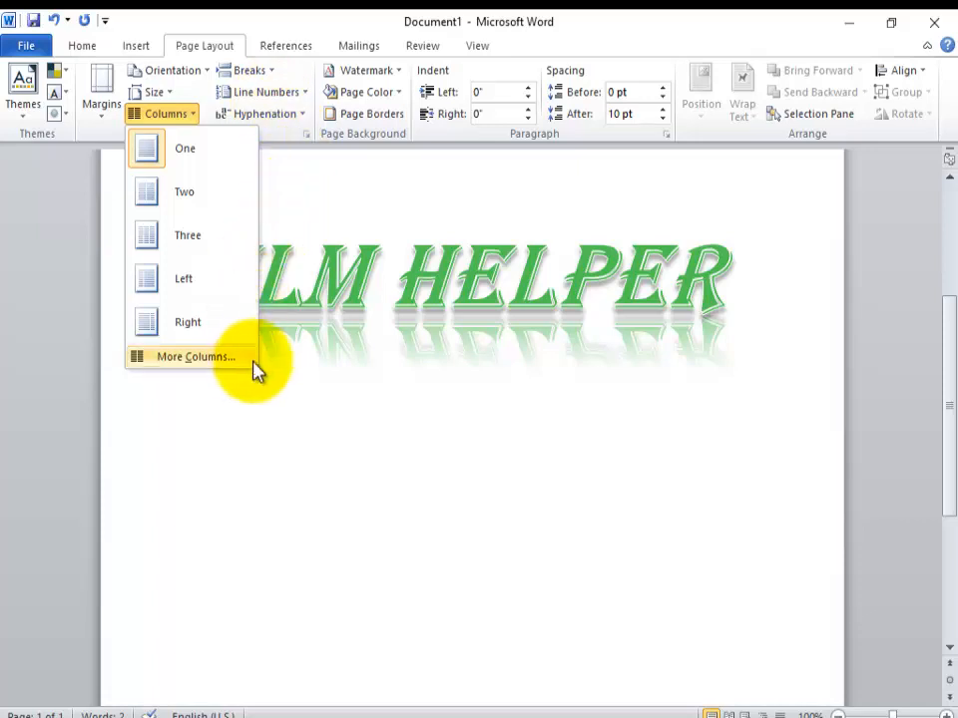
click(252, 442)
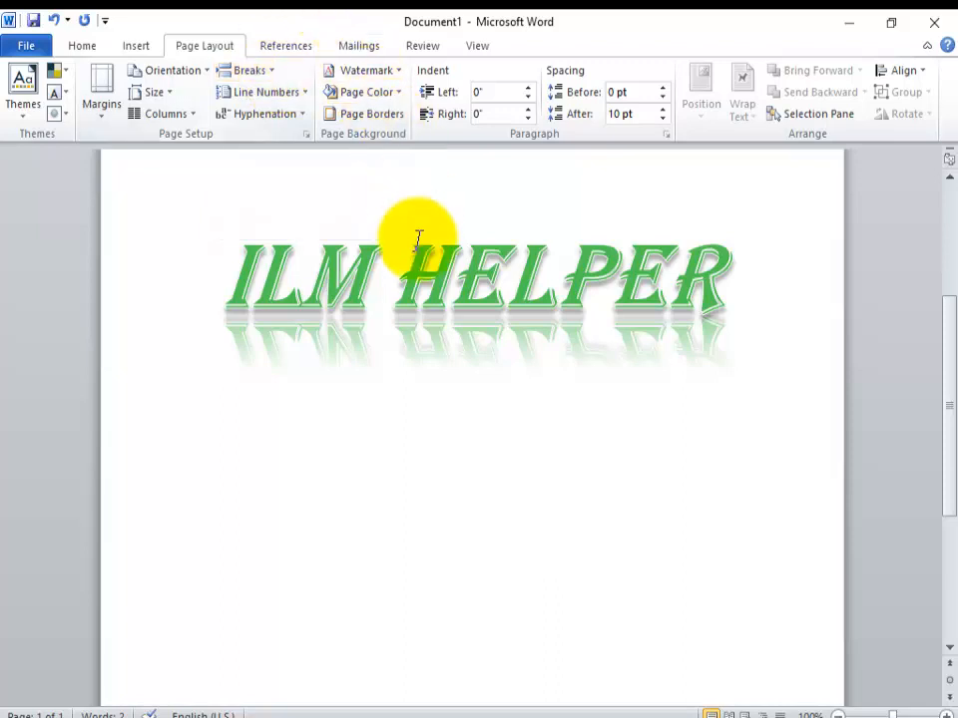
click(399, 284)
click(299, 95)
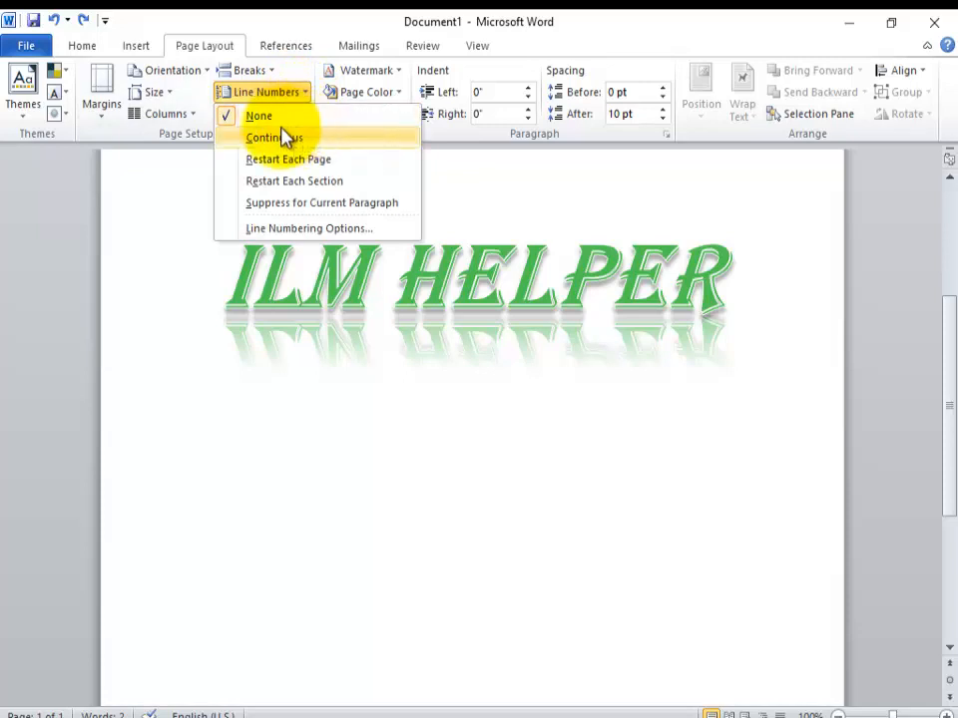
click(206, 271)
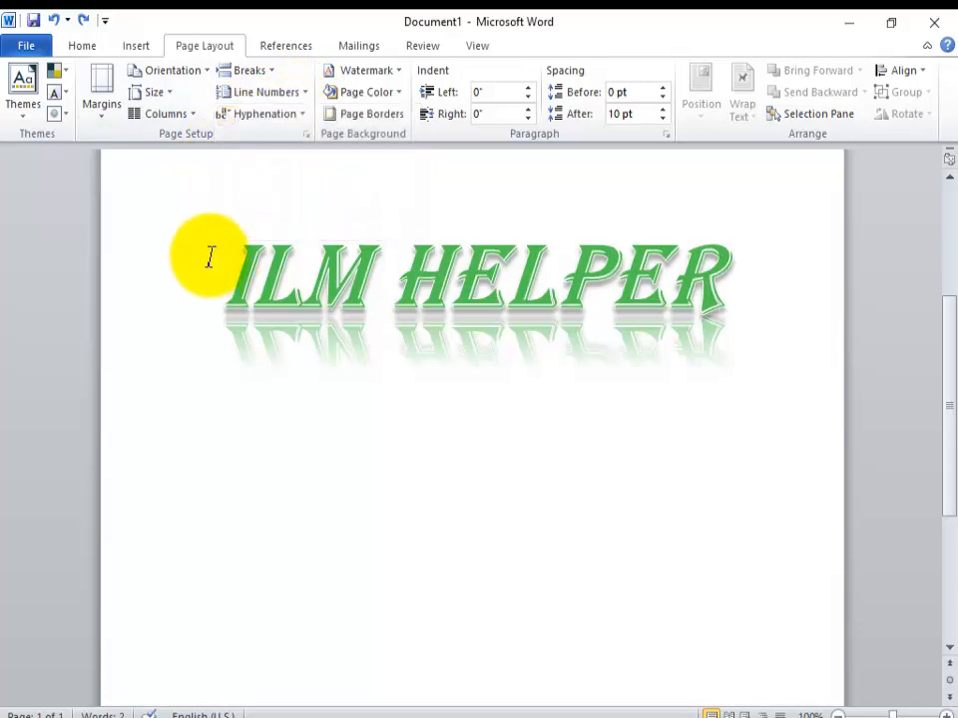
Step: Apply the built-in DO NOT COPY 2 watermark to the page and remove it again
click(396, 77)
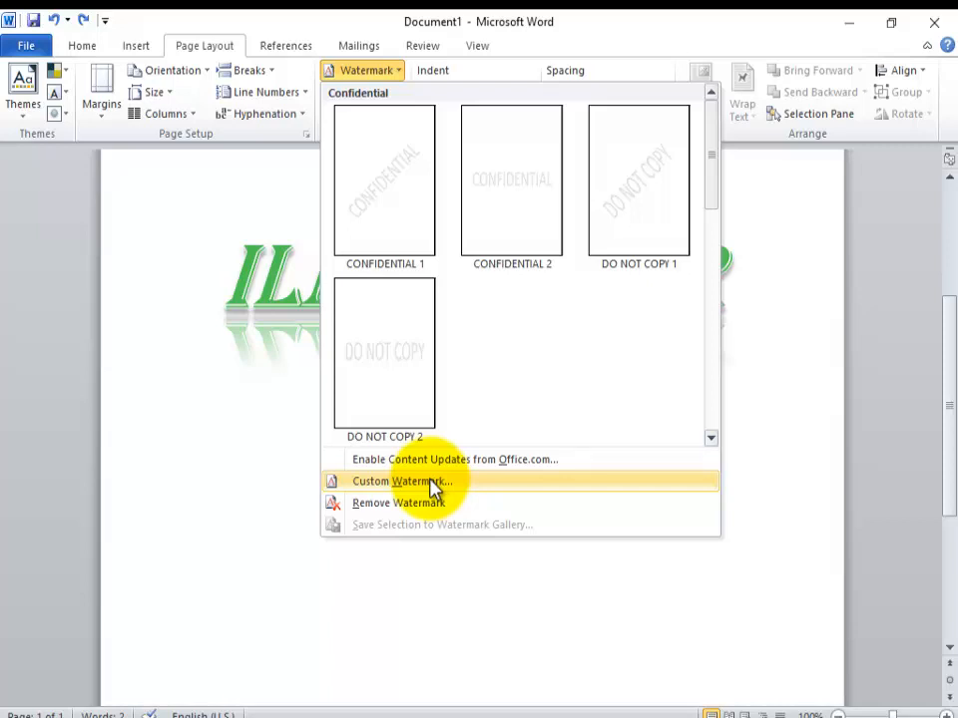
click(419, 354)
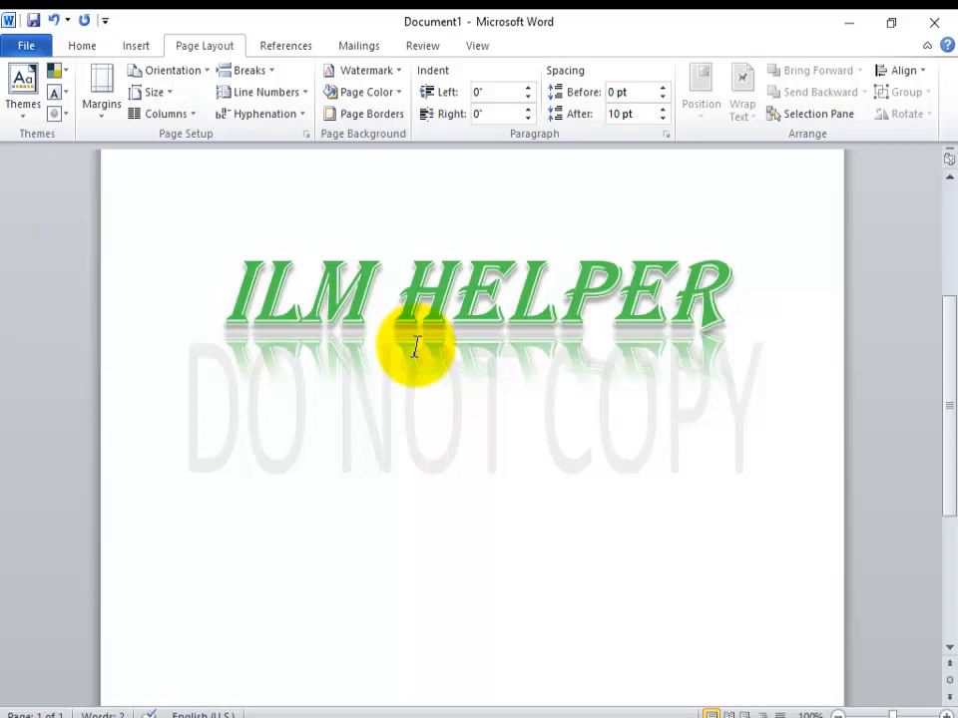
click(637, 483)
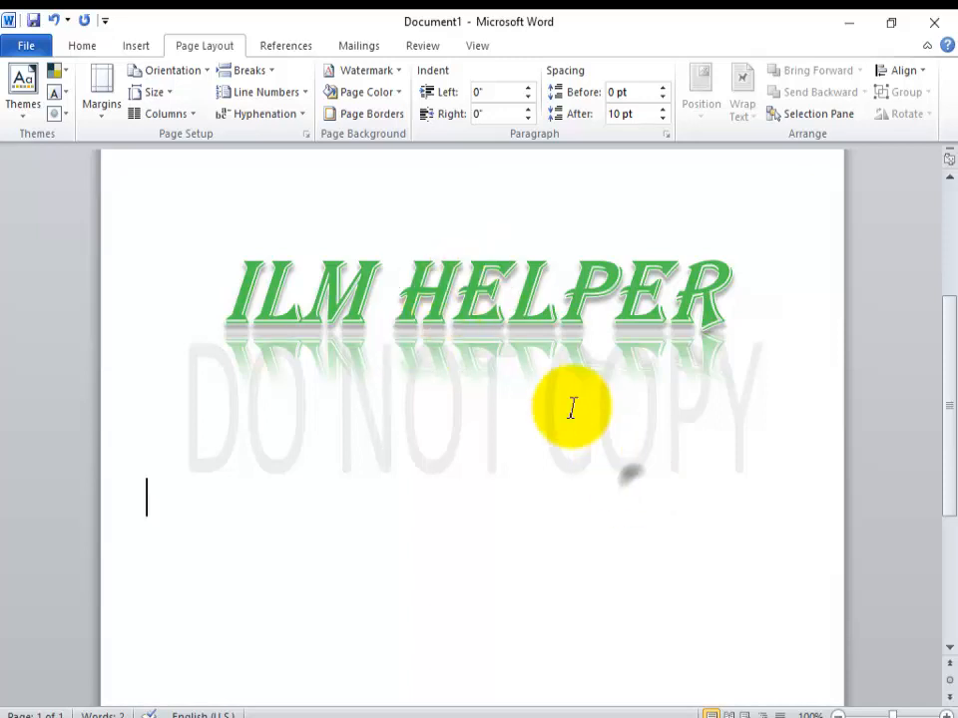
click(402, 72)
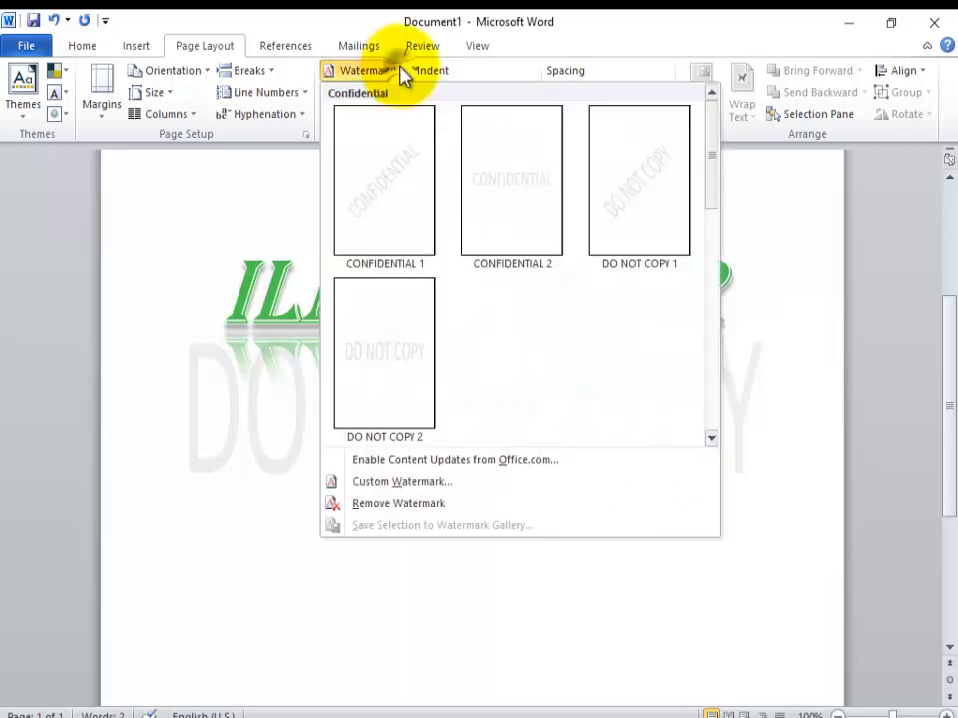
click(436, 504)
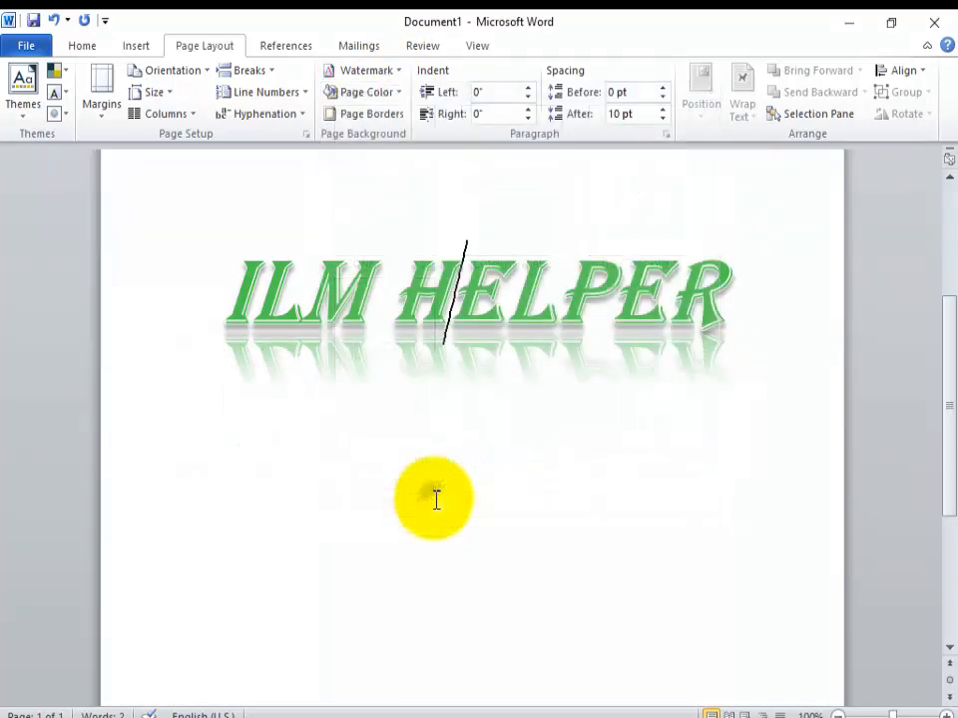
Step: Add a custom text watermark reading "ilm" to the page in the semitransparent diagonal layout
click(397, 72)
click(380, 480)
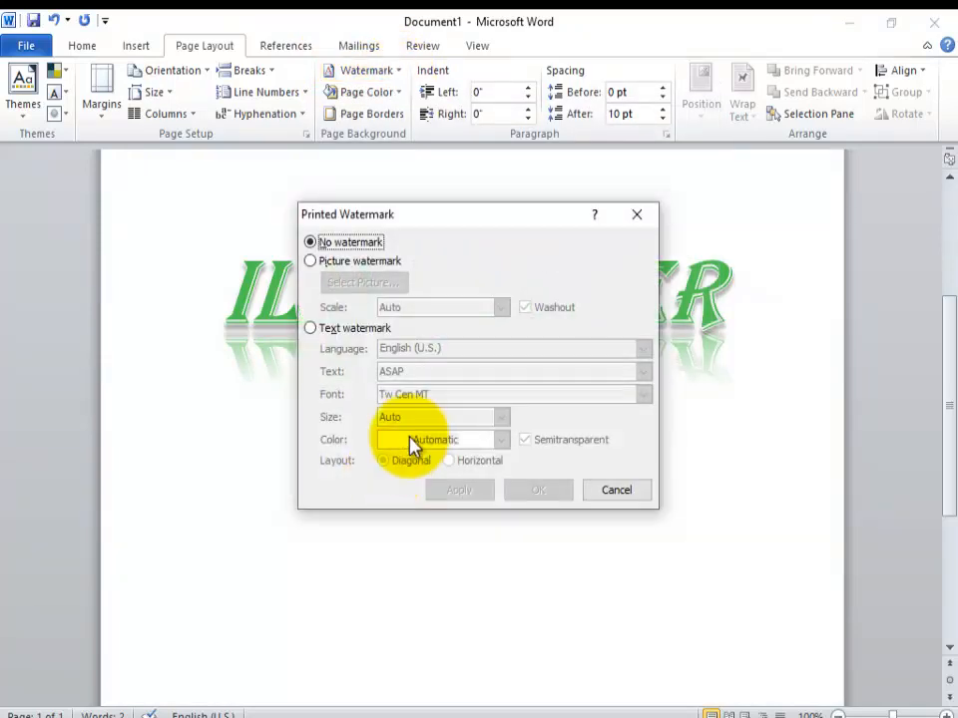
click(315, 264)
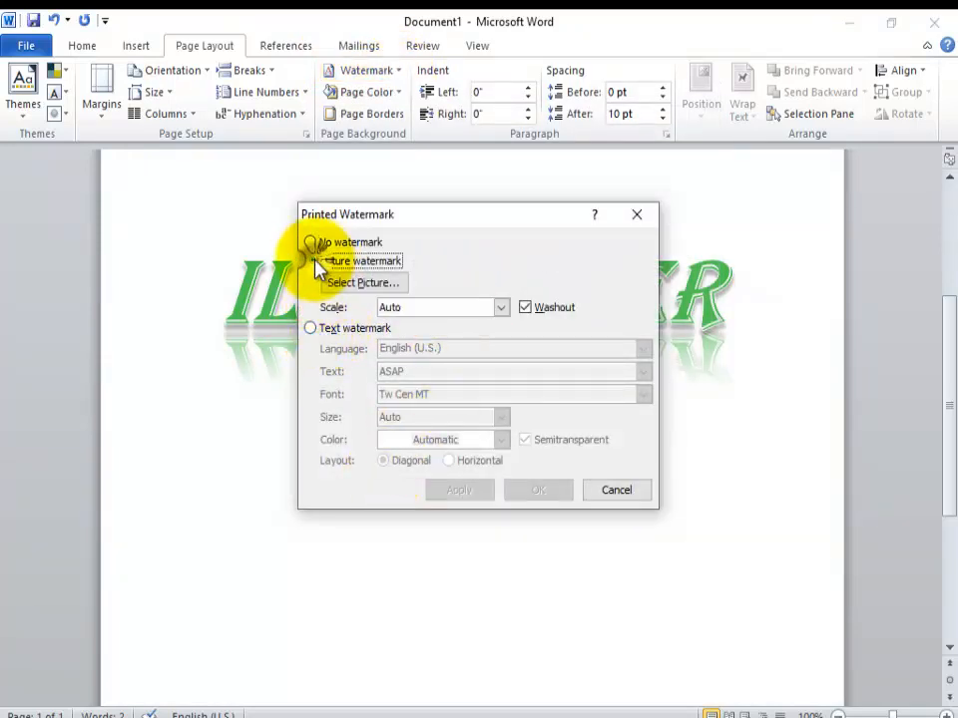
click(311, 329)
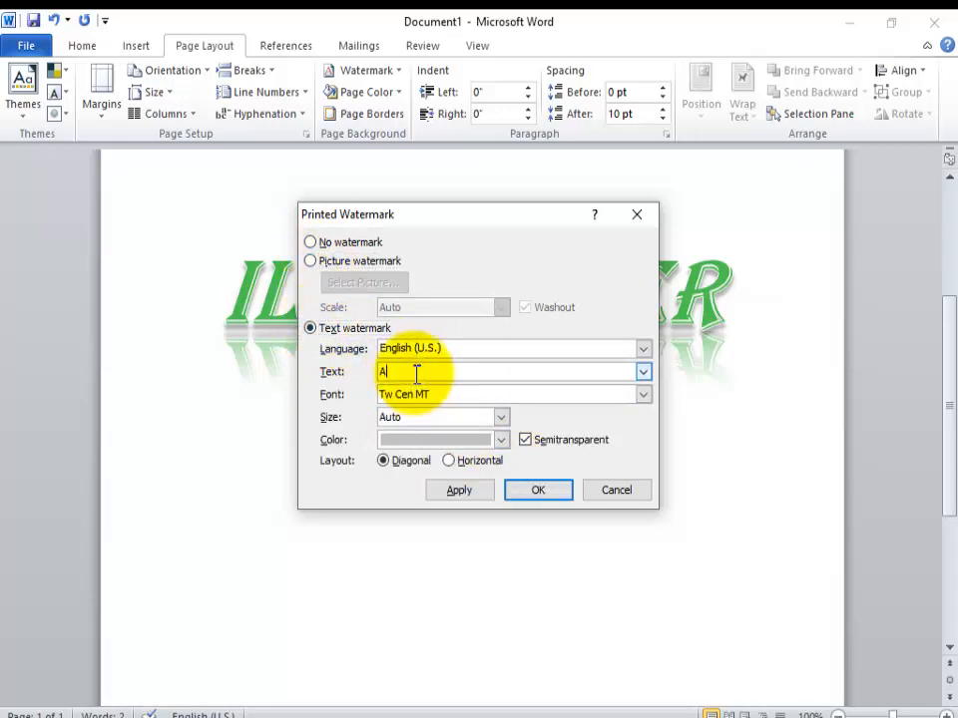
key(BackSpace)
text(I)
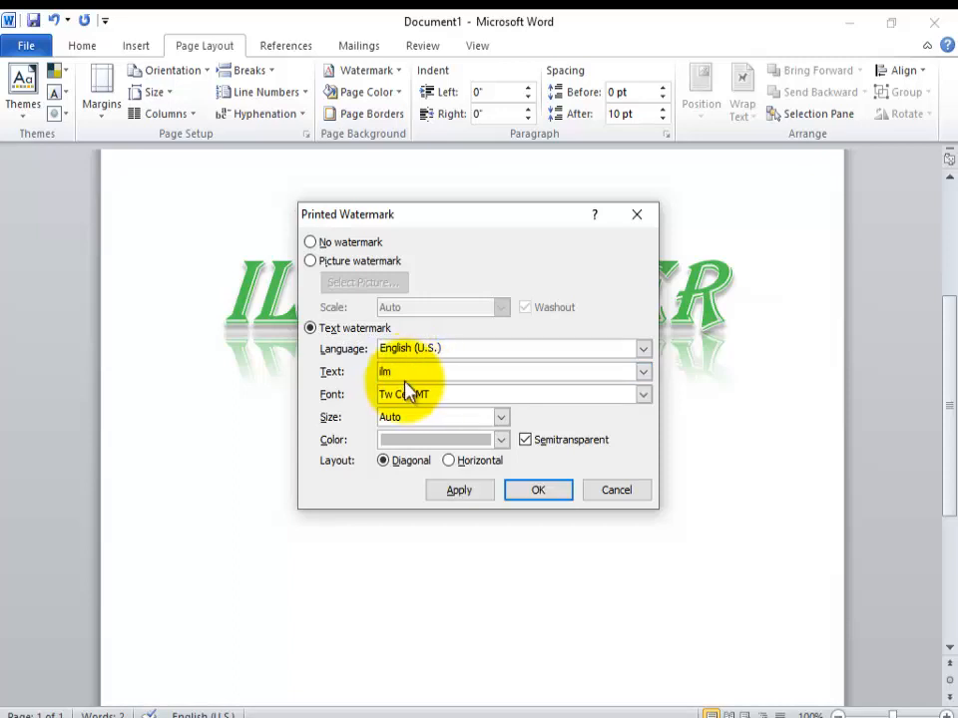
click(537, 492)
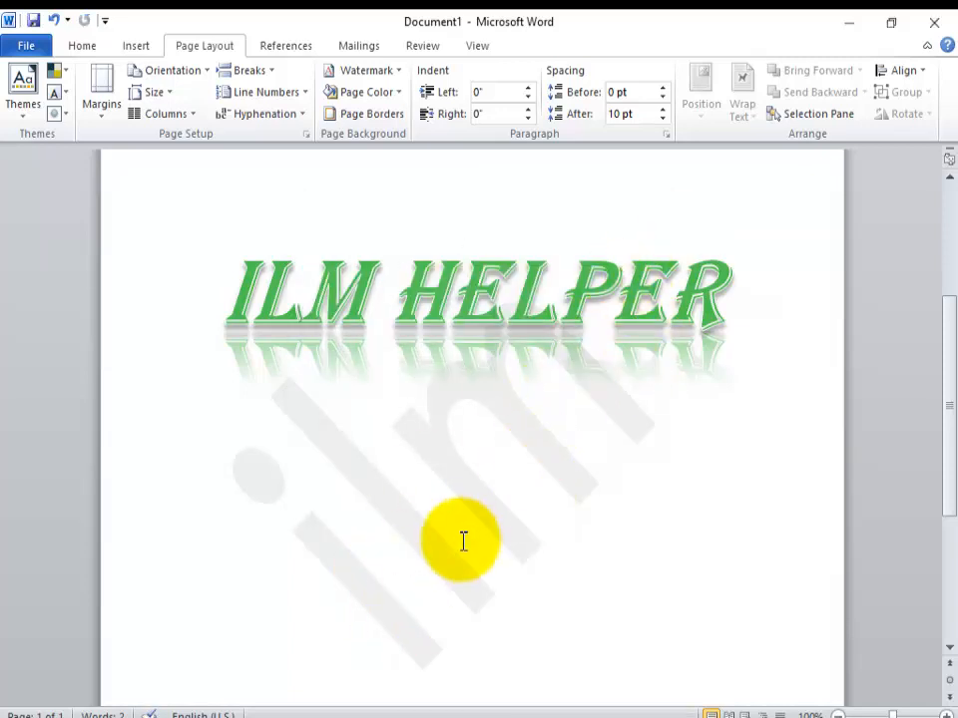
Step: Set the page color to No Color
click(398, 93)
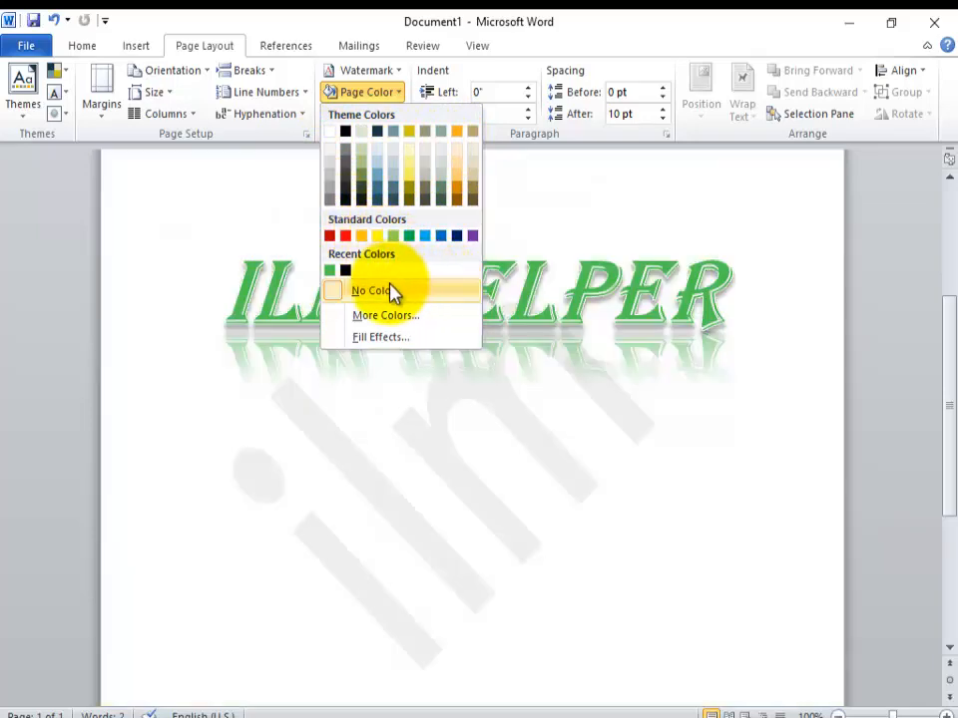
click(389, 289)
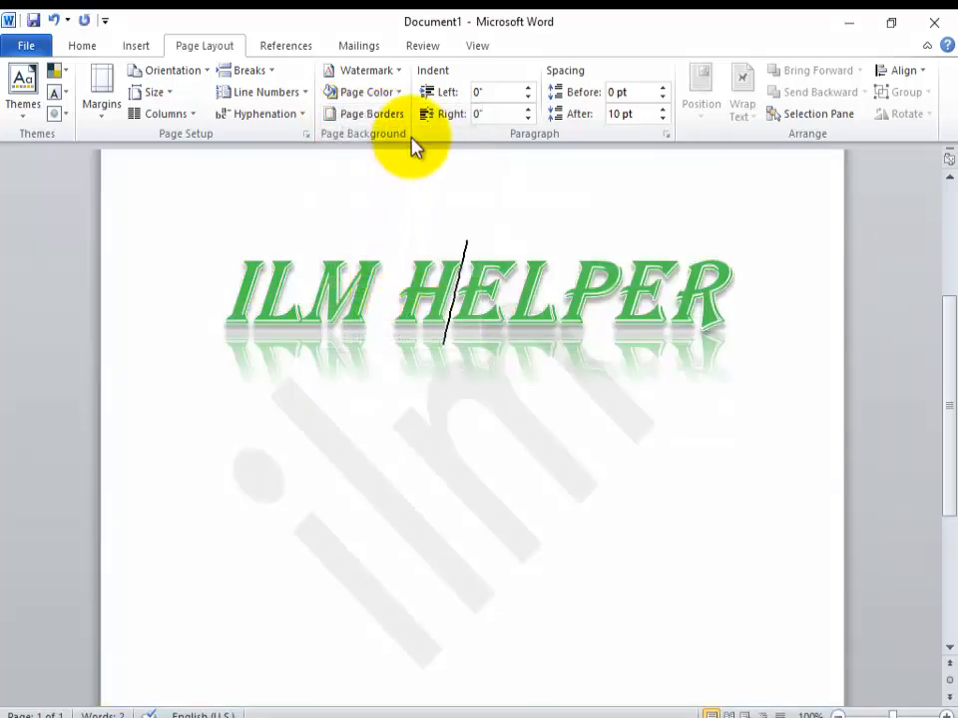
Step: Add a 3-D page border with the thick gradient line style, 3 pt wide, to the whole document
click(394, 113)
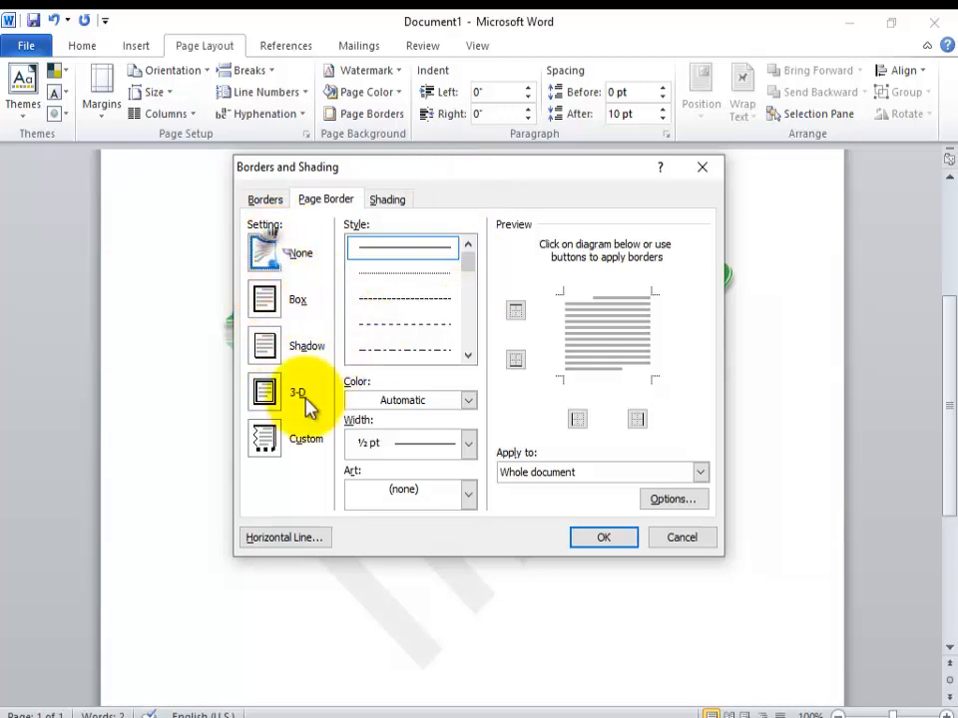
click(262, 389)
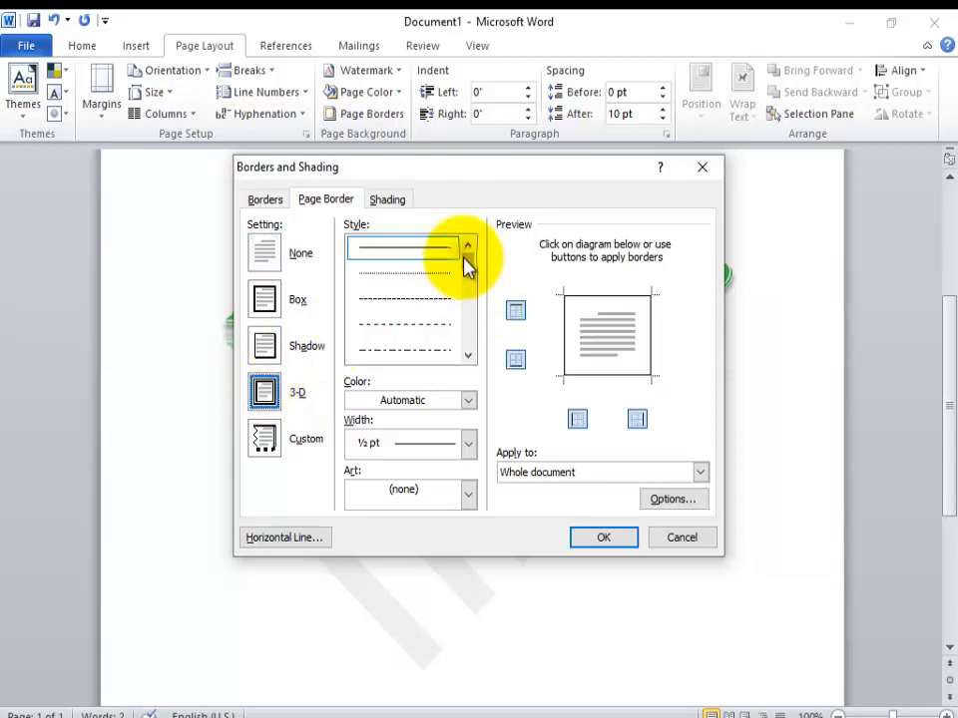
drag(465, 257, 471, 366)
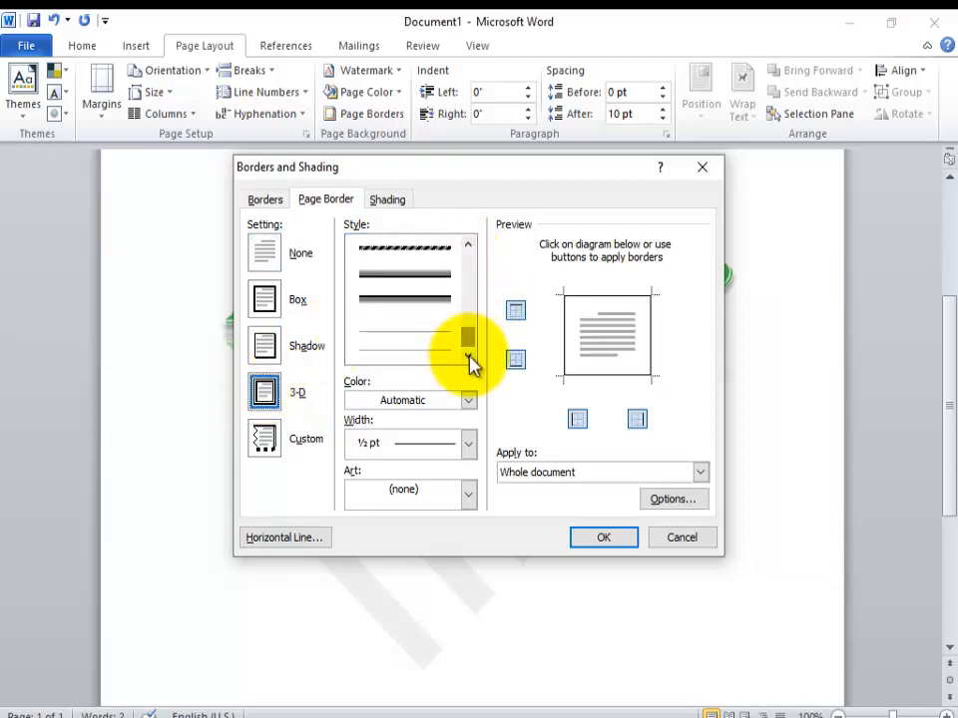
click(451, 272)
click(607, 539)
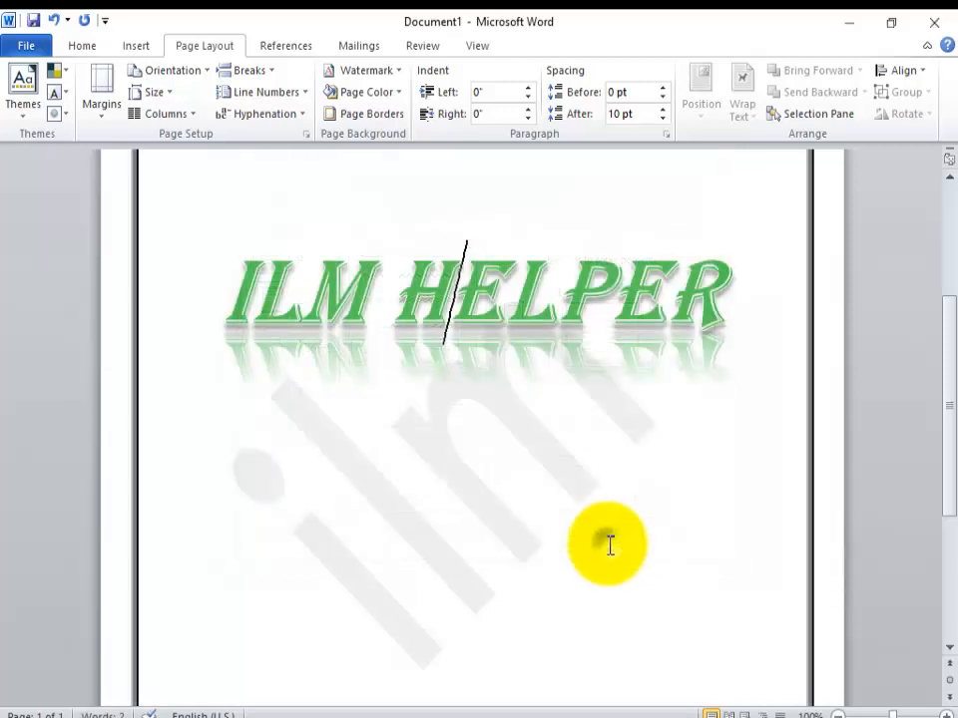
Step: Replace the page border with the black cat border art on the whole document
click(397, 114)
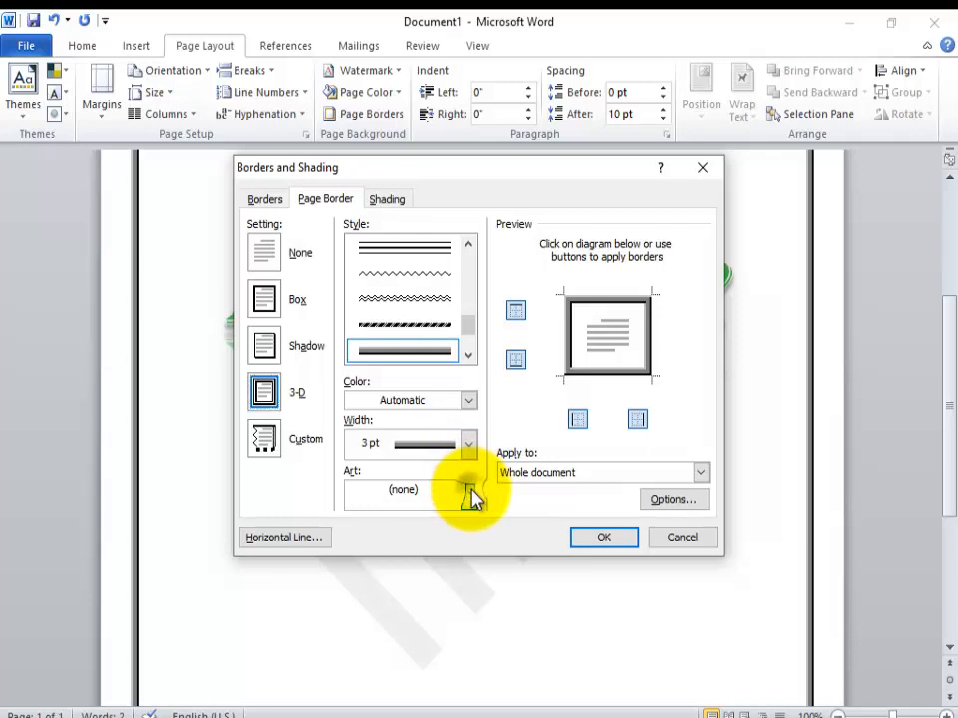
click(468, 489)
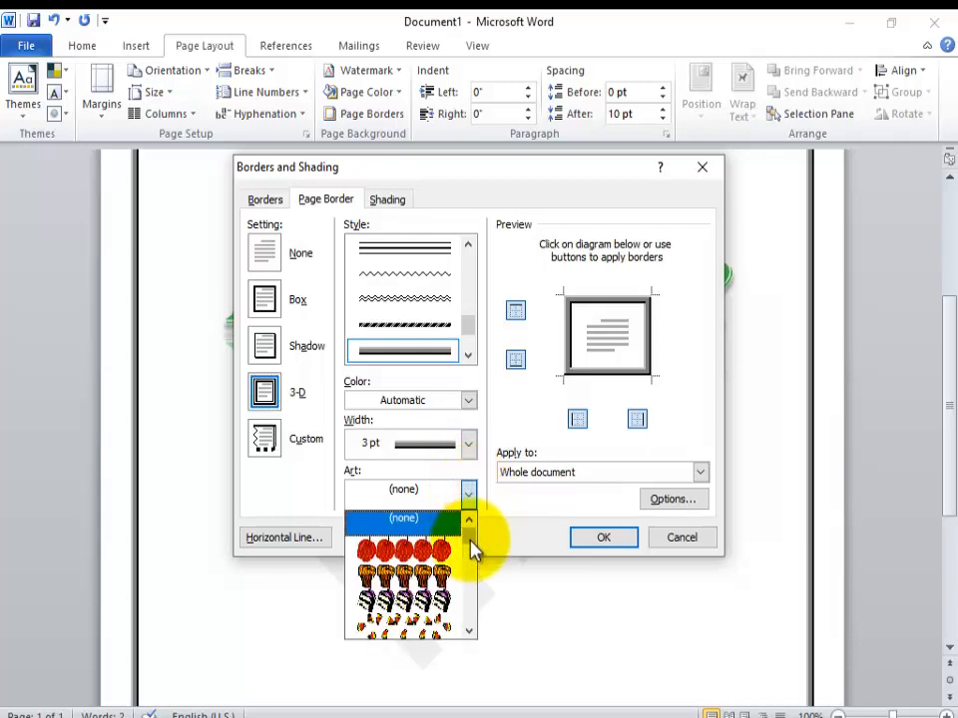
drag(473, 548, 467, 564)
click(439, 571)
click(598, 538)
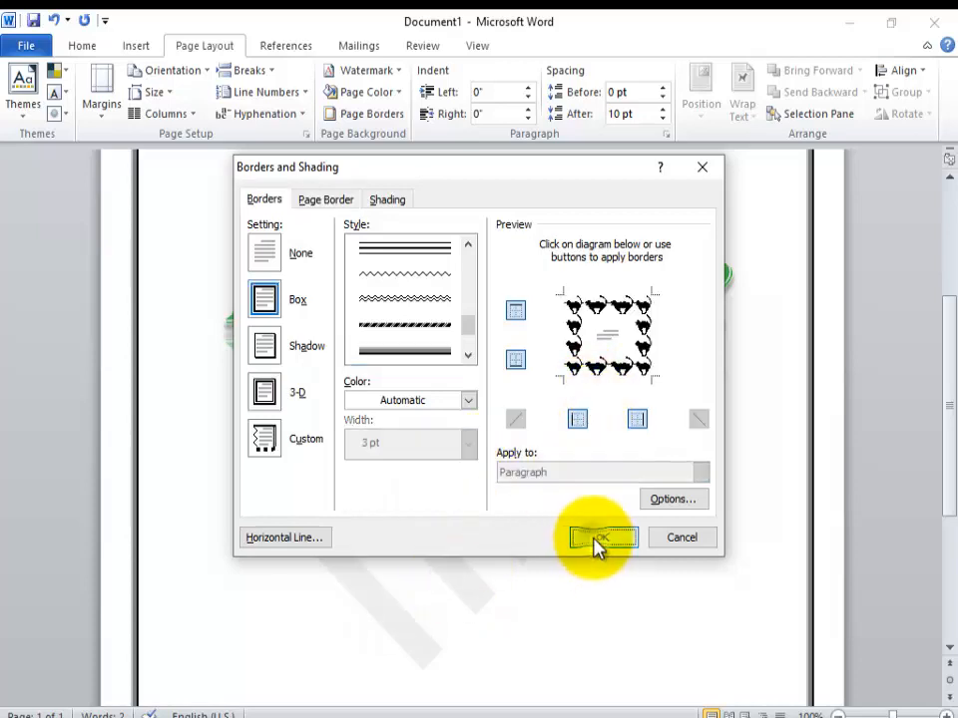
Step: Replace the page border with the purple butterfly border art on the whole document
click(389, 116)
click(467, 494)
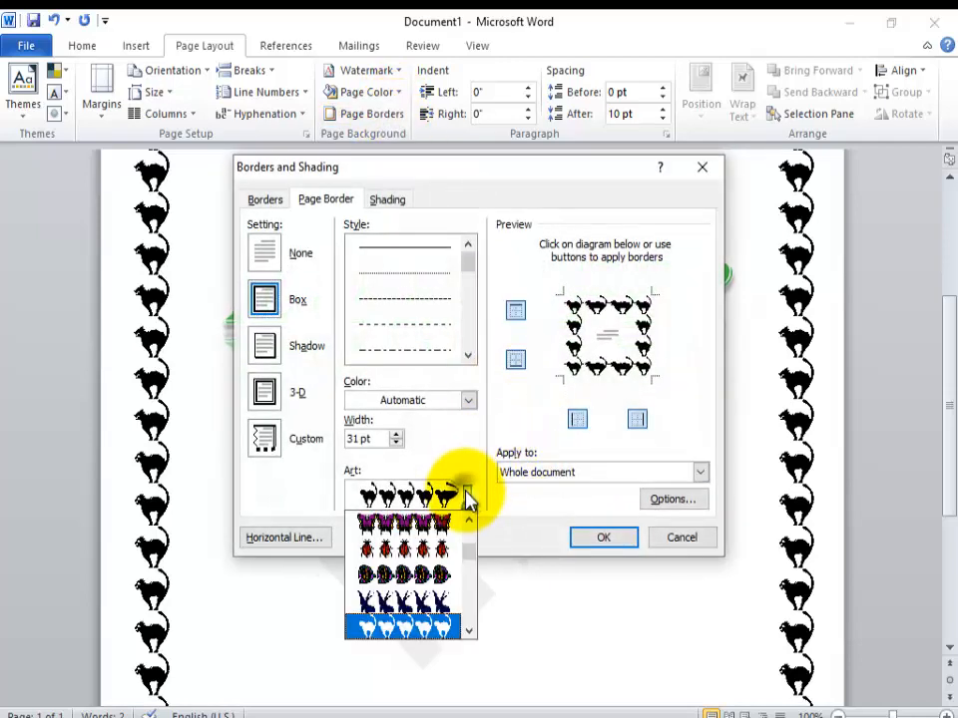
click(457, 526)
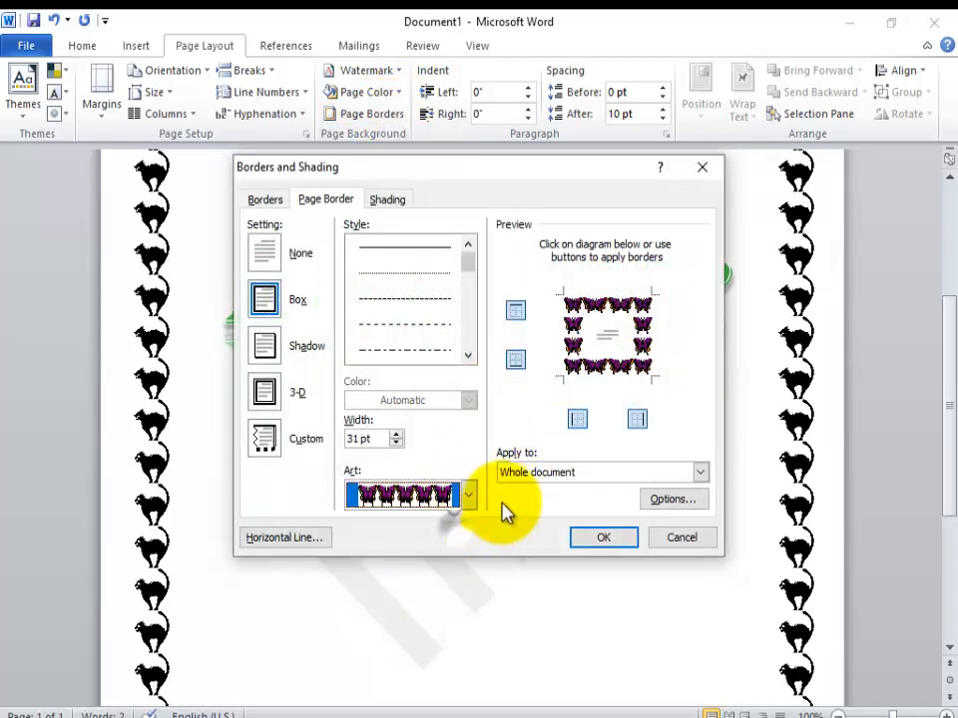
click(609, 540)
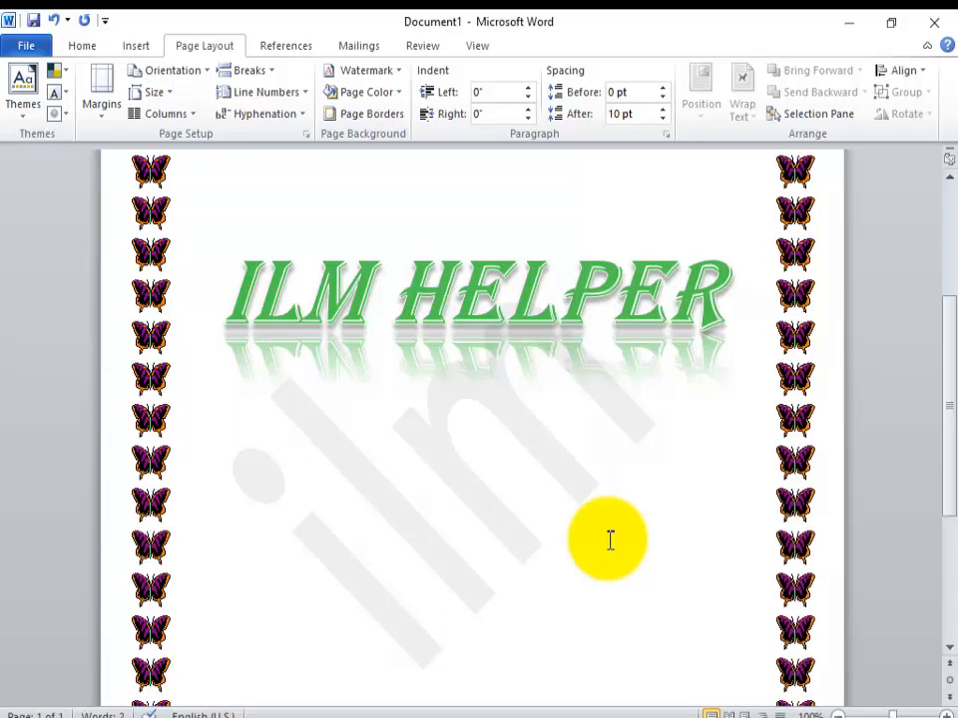
Step: Start a new line after the ILM HELPER heading
click(144, 46)
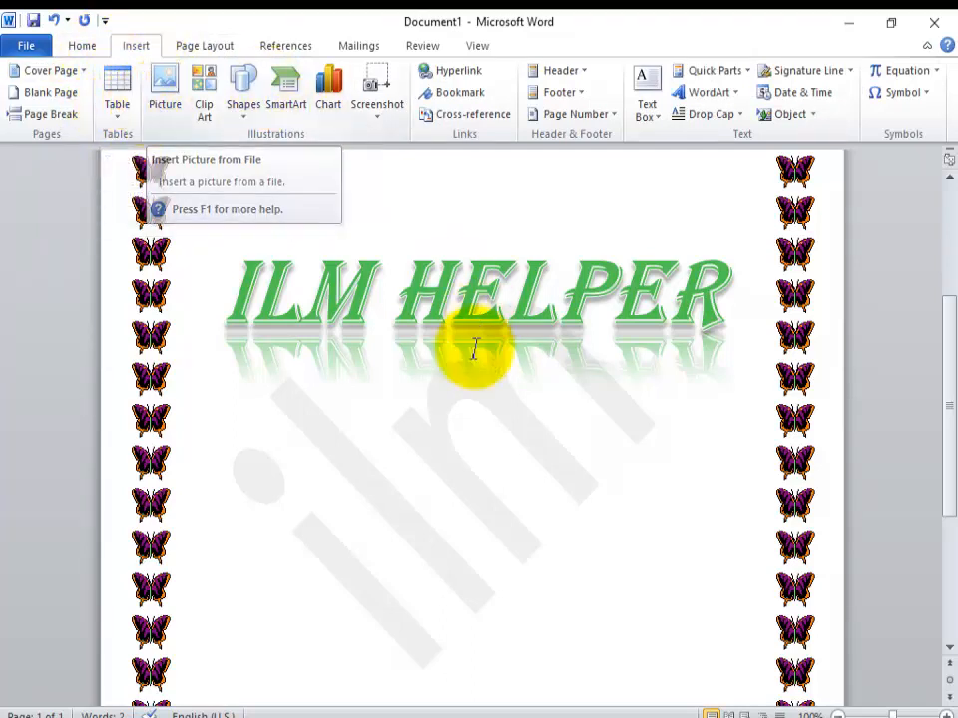
click(455, 473)
click(718, 345)
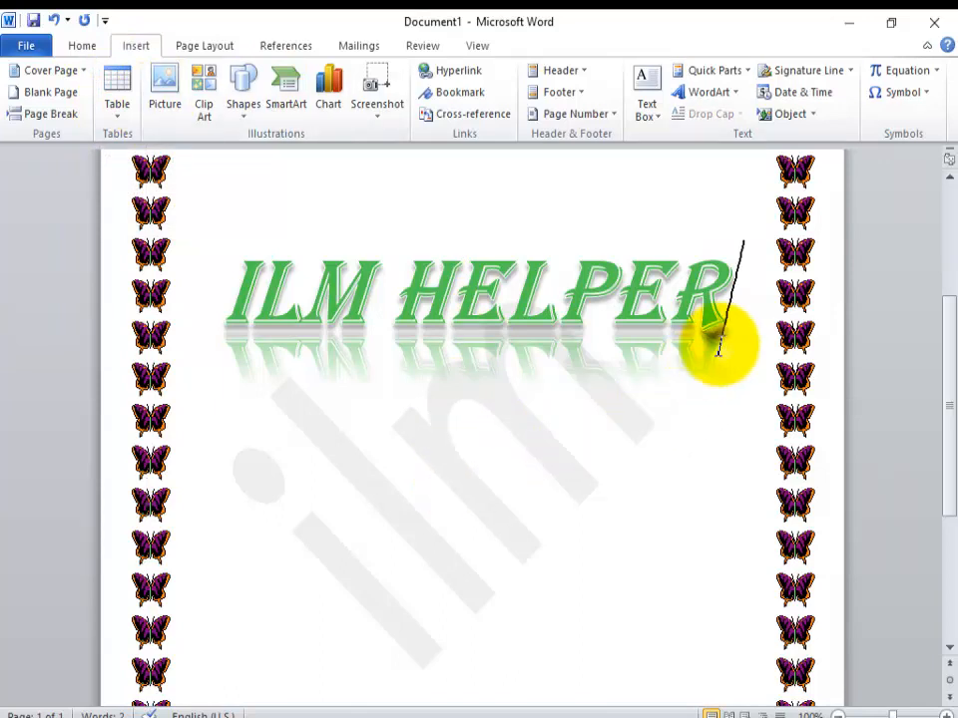
key(Return)
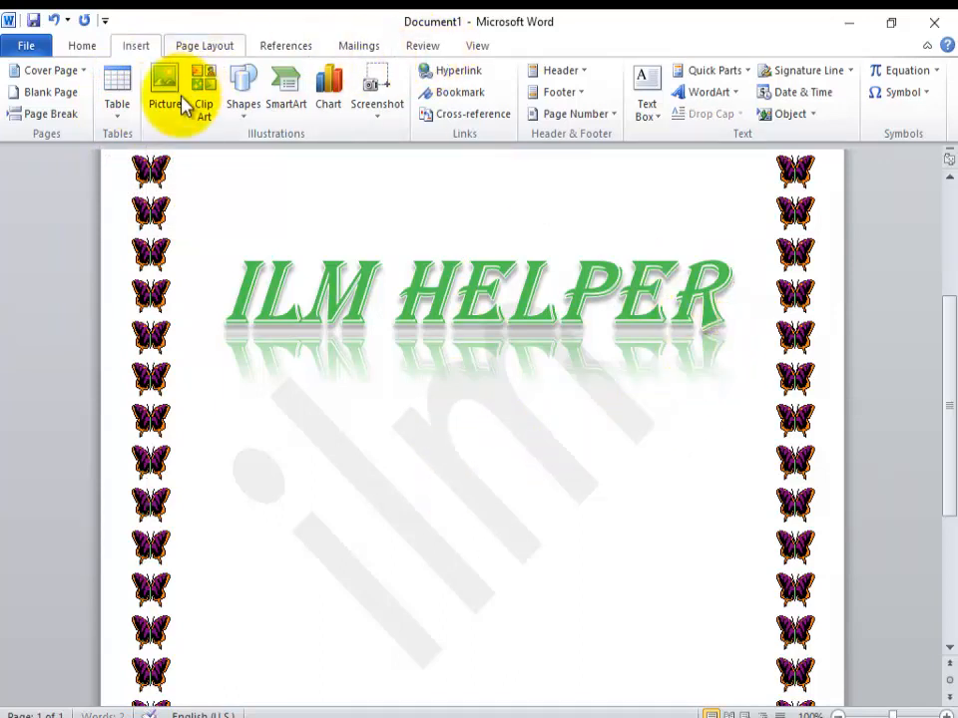
click(166, 110)
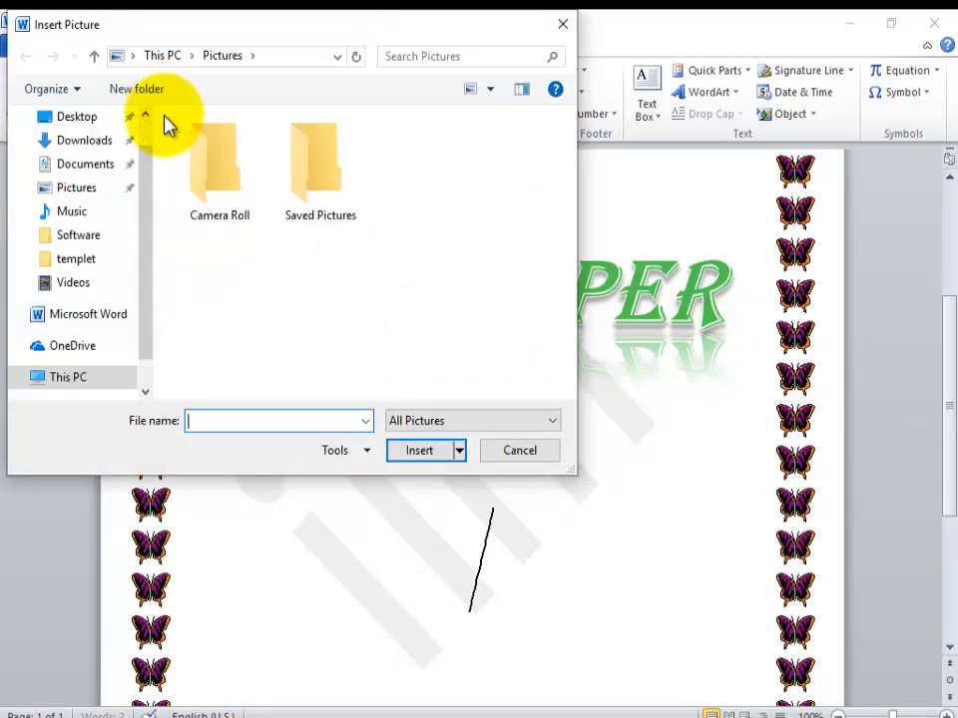
double_click(221, 164)
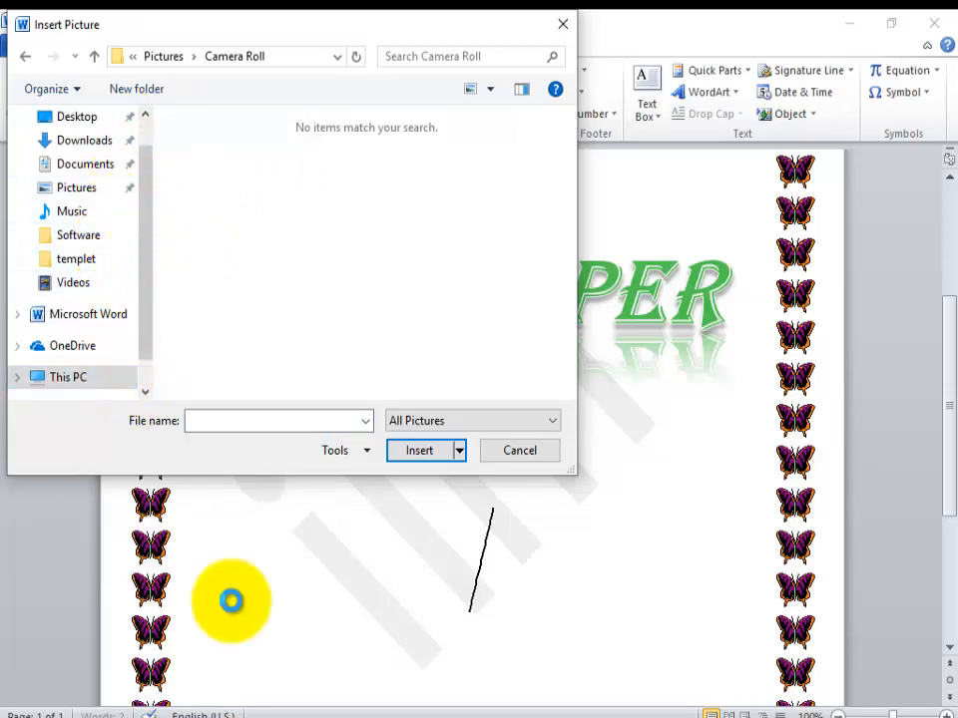
click(560, 24)
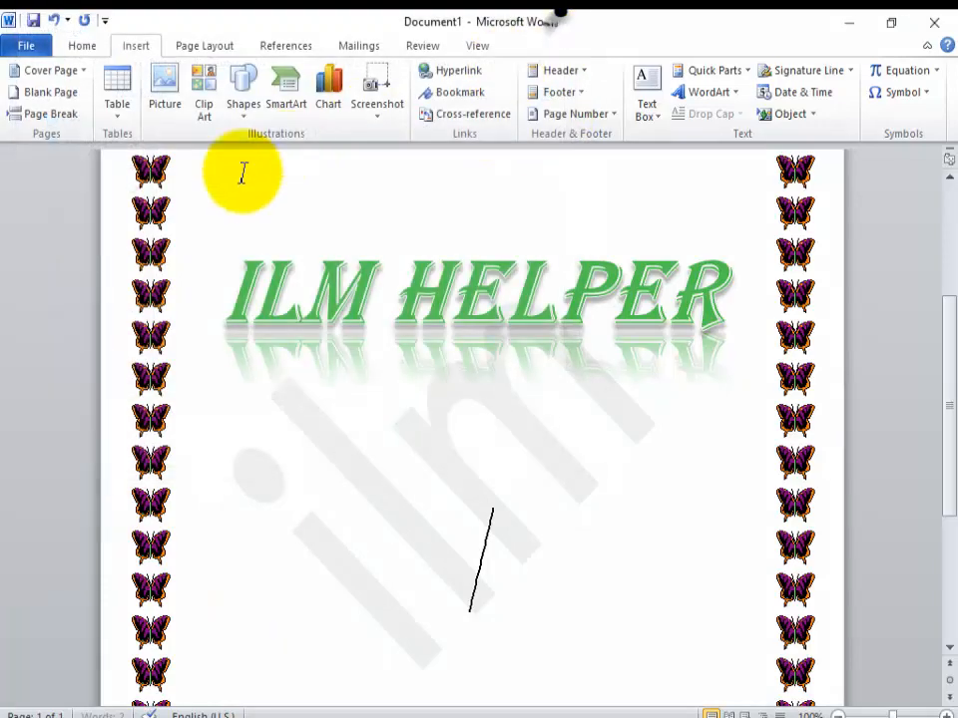
click(163, 95)
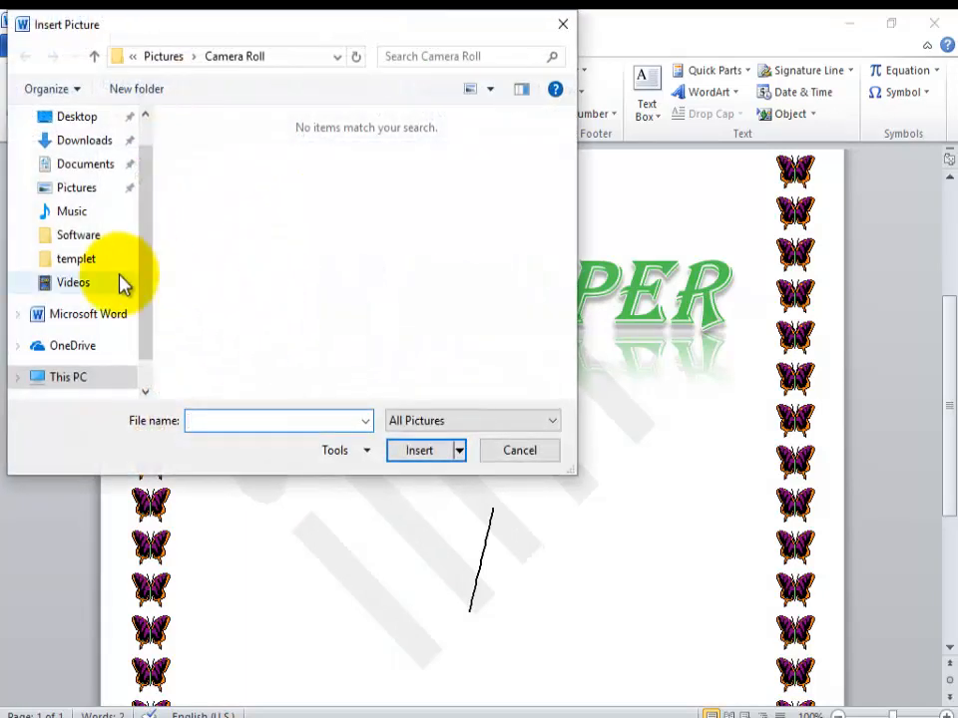
click(118, 189)
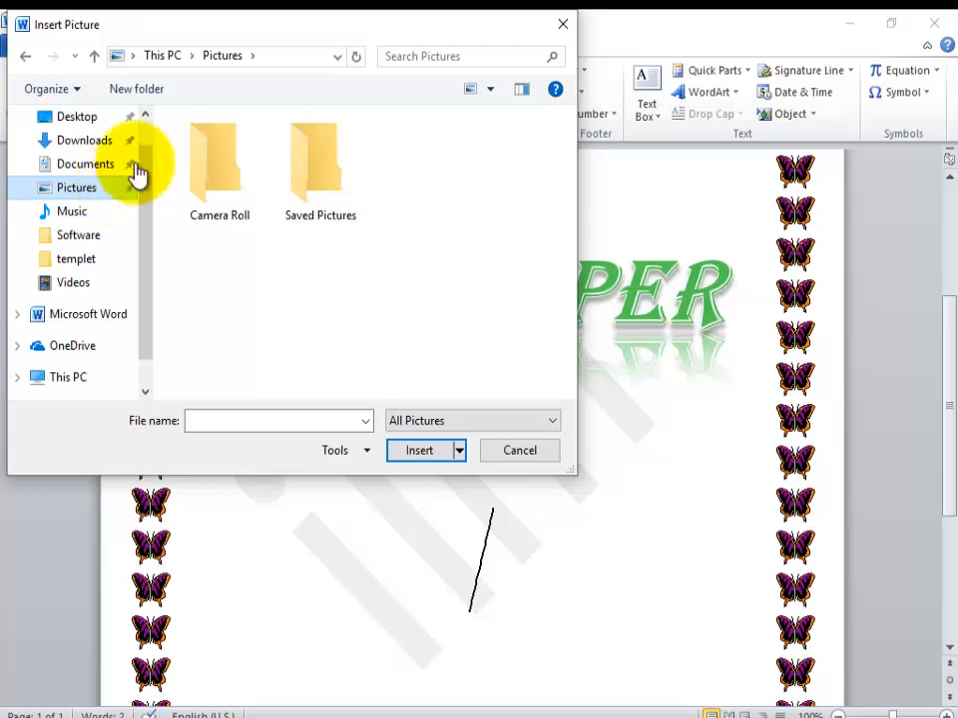
double_click(238, 177)
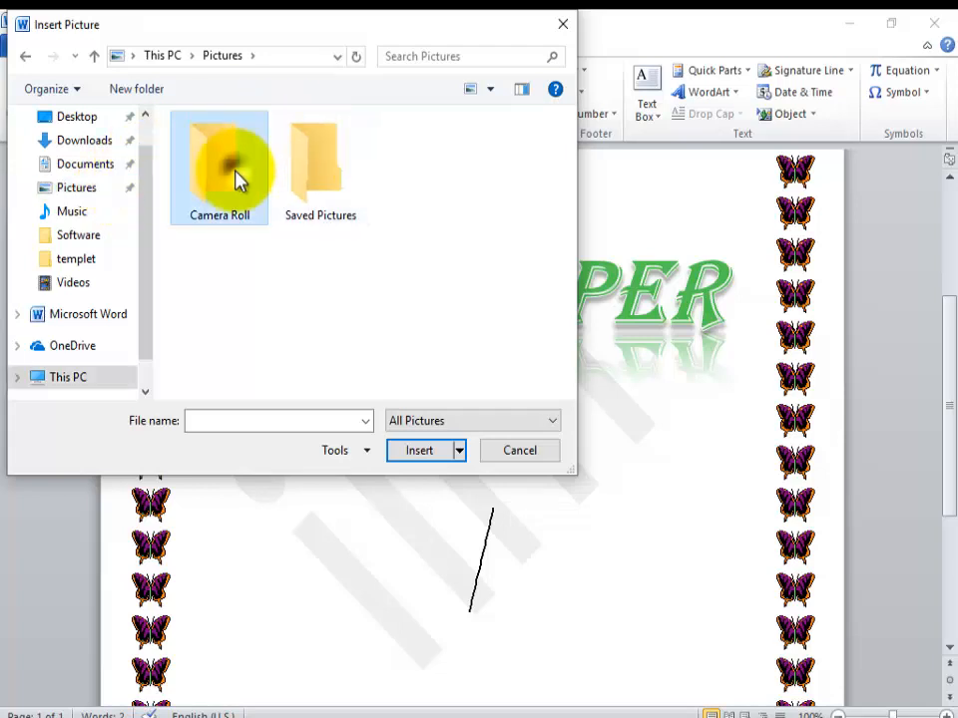
click(108, 193)
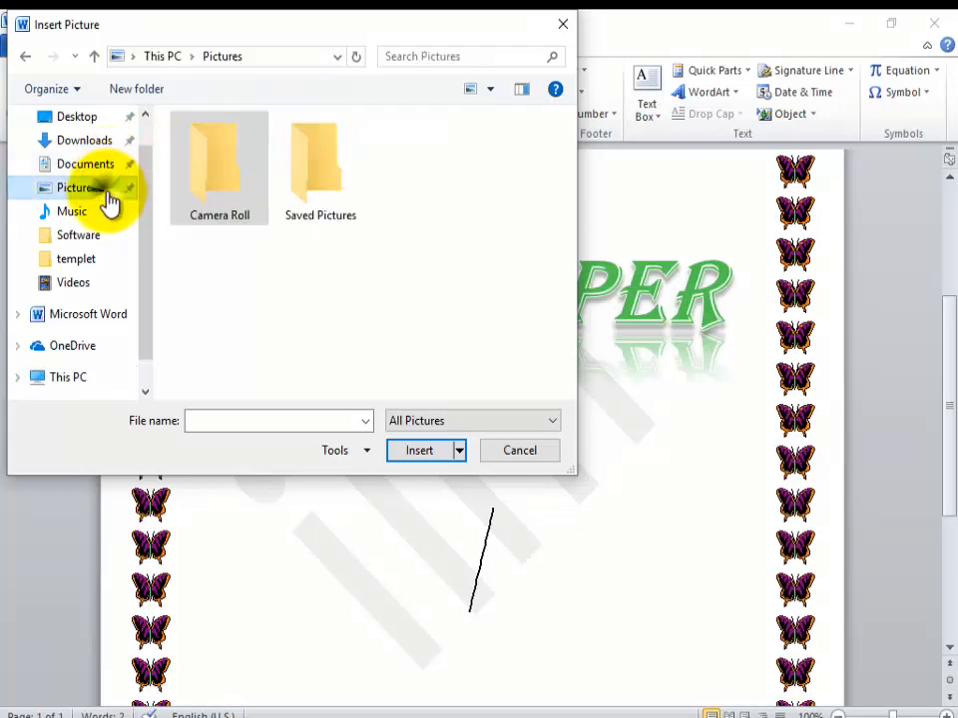
double_click(331, 186)
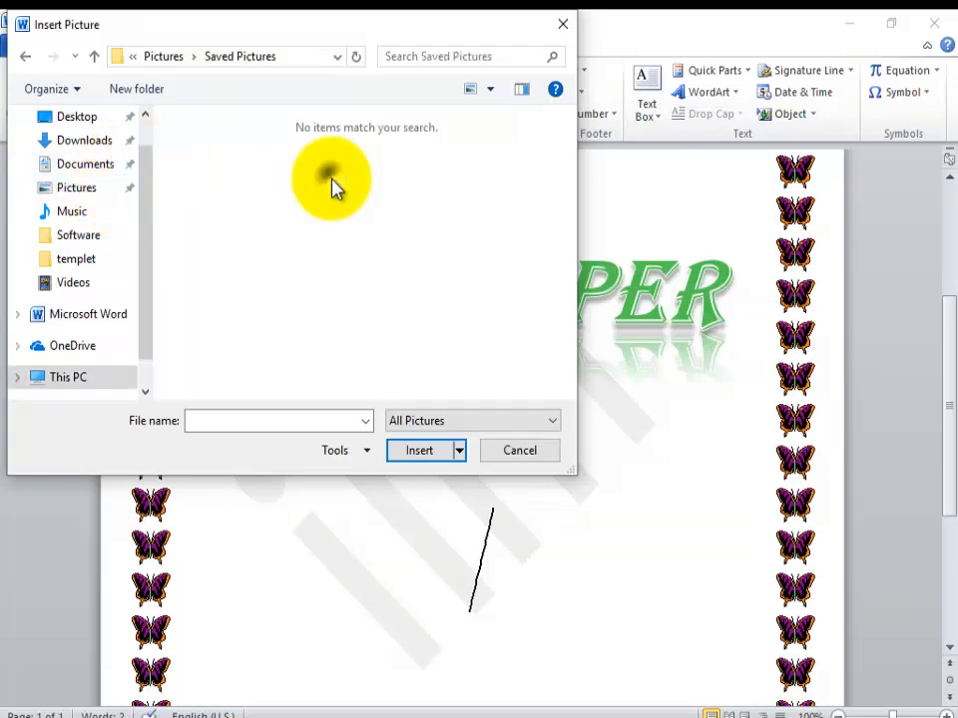
click(118, 381)
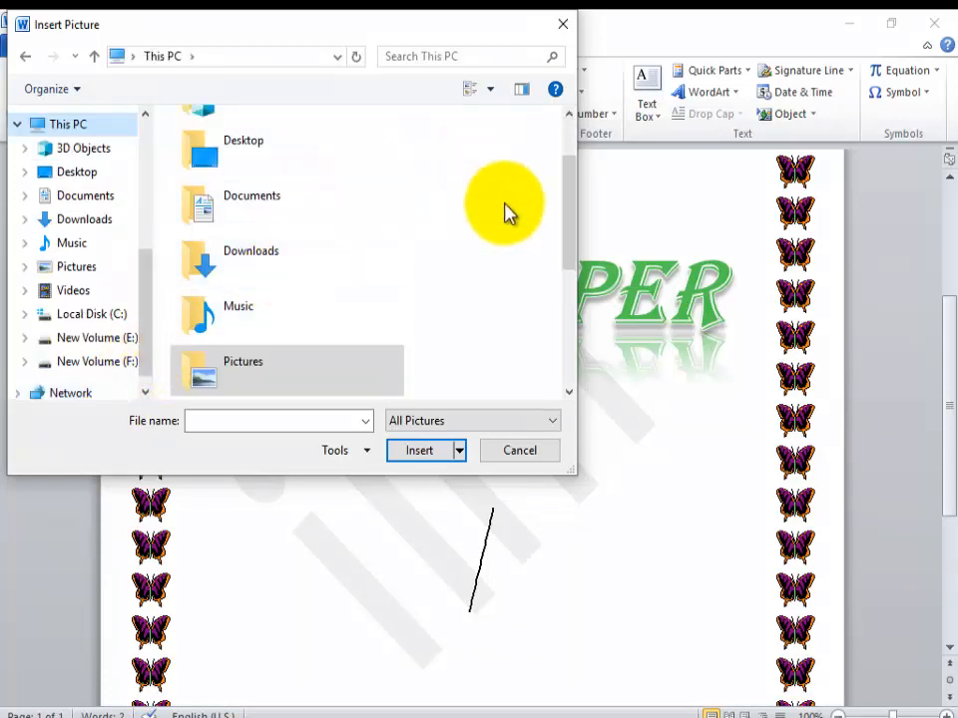
double_click(361, 385)
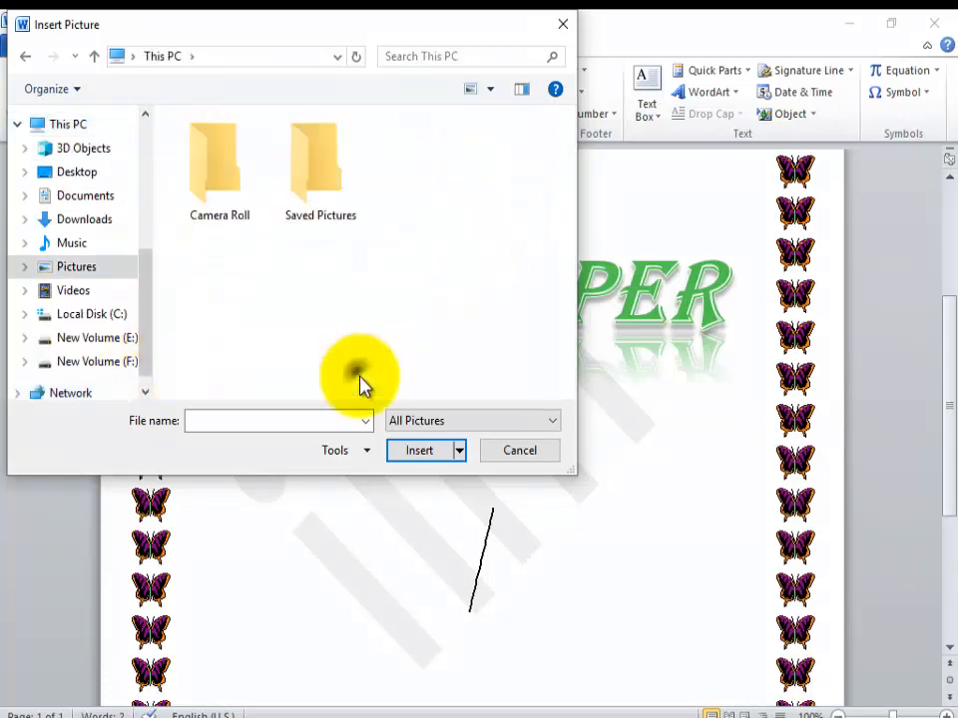
double_click(335, 205)
click(563, 27)
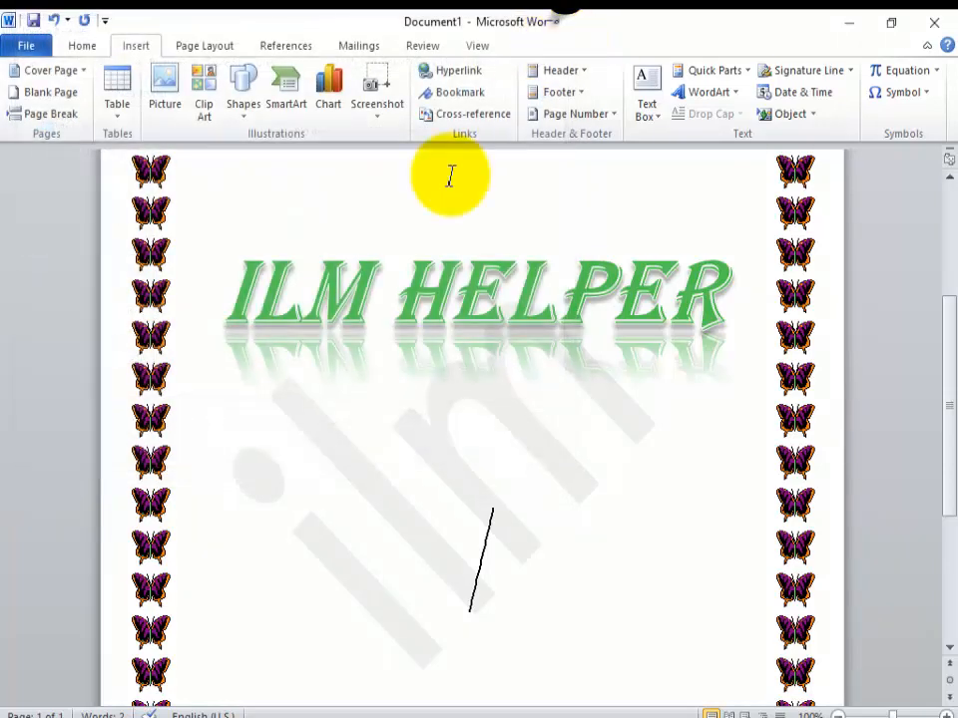
Step: Insert the picture IMG-20200513-WA0006-removebg-preview from the templet folder on New Volume (F:)
click(165, 107)
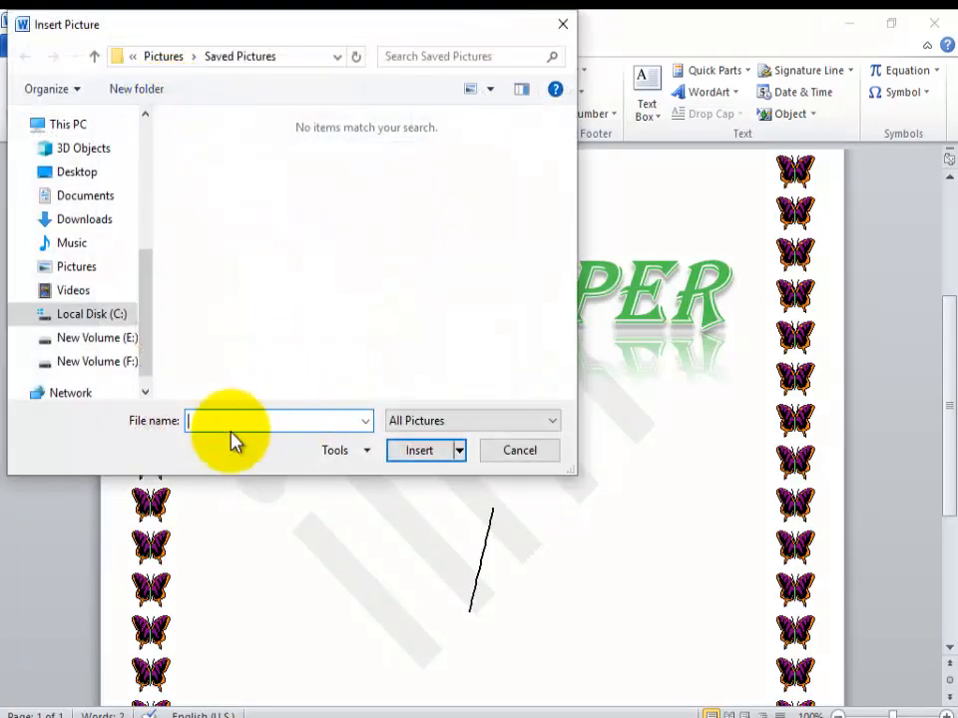
click(124, 361)
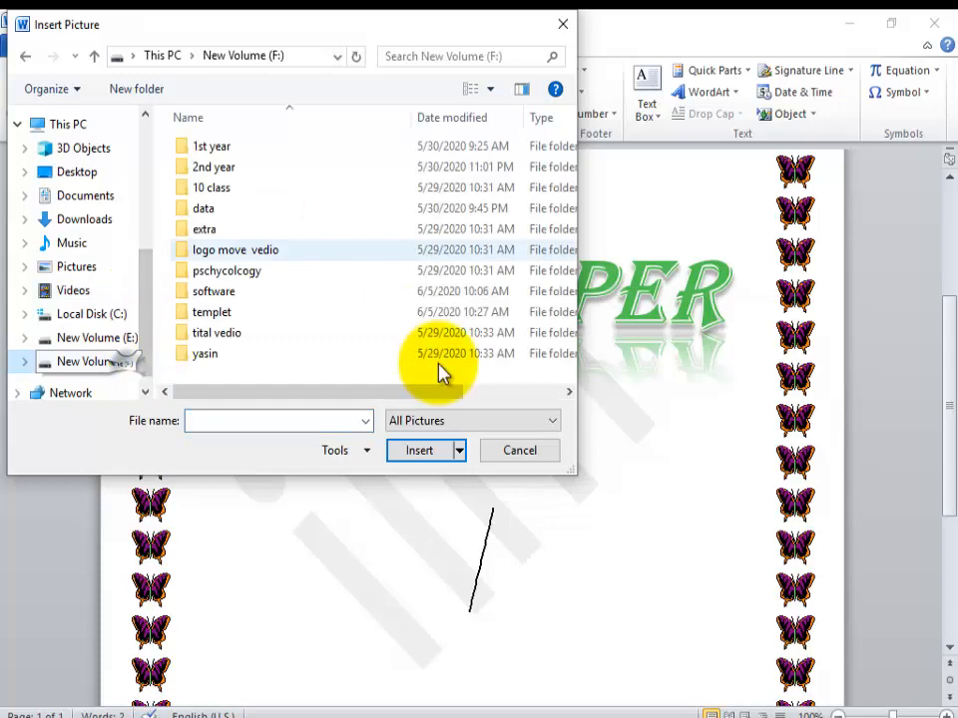
click(289, 317)
double_click(288, 317)
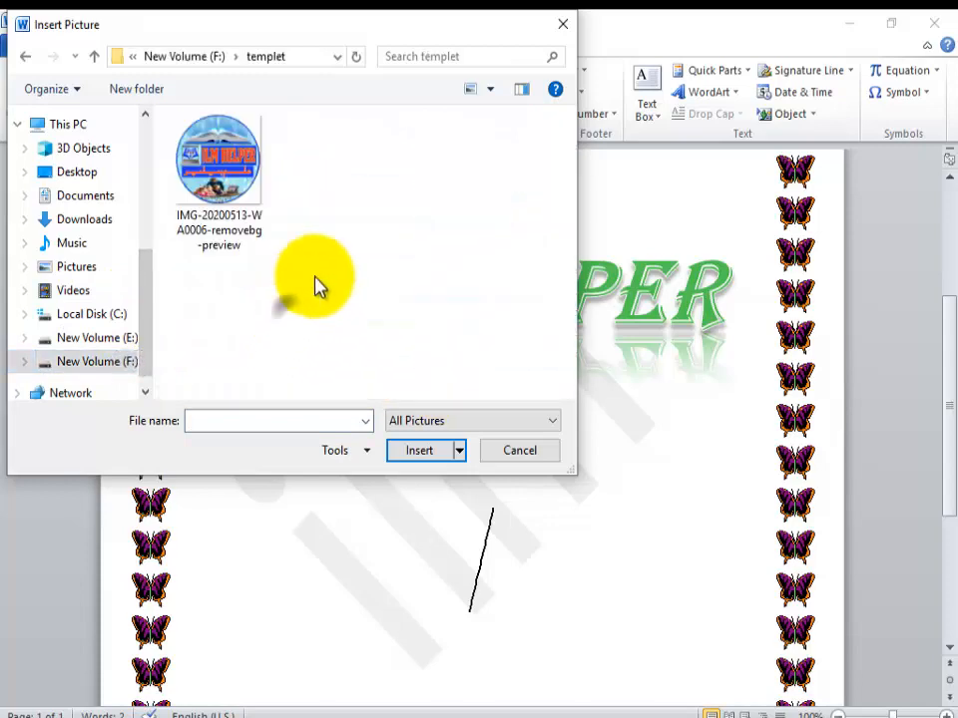
click(250, 196)
click(419, 451)
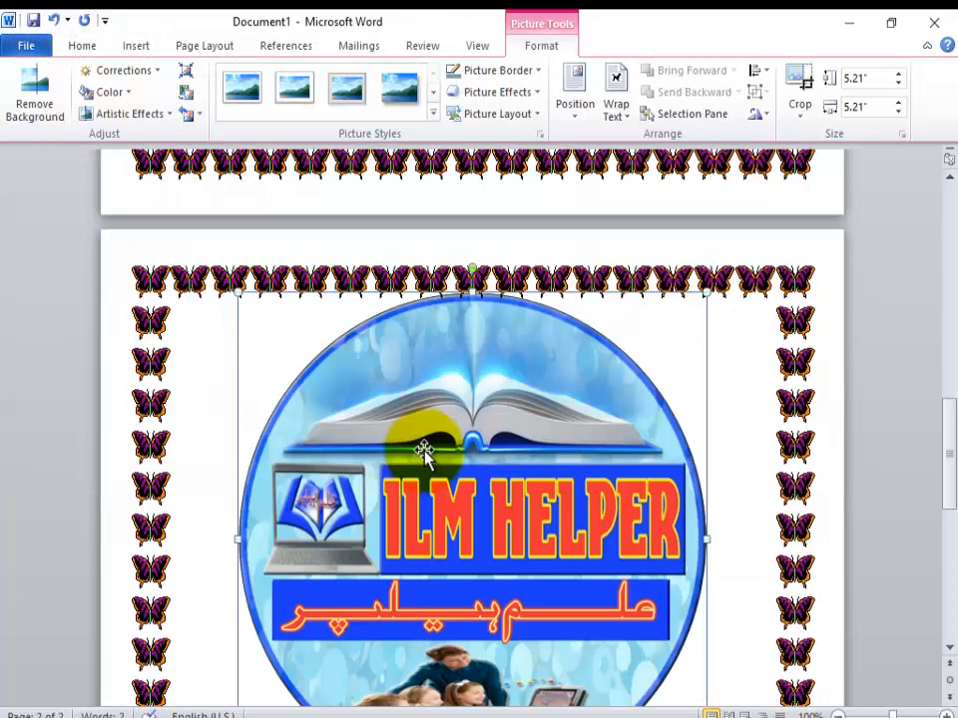
Step: Scale the inserted logo picture down proportionally to about 2.81" by 2.81"
drag(705, 295, 417, 714)
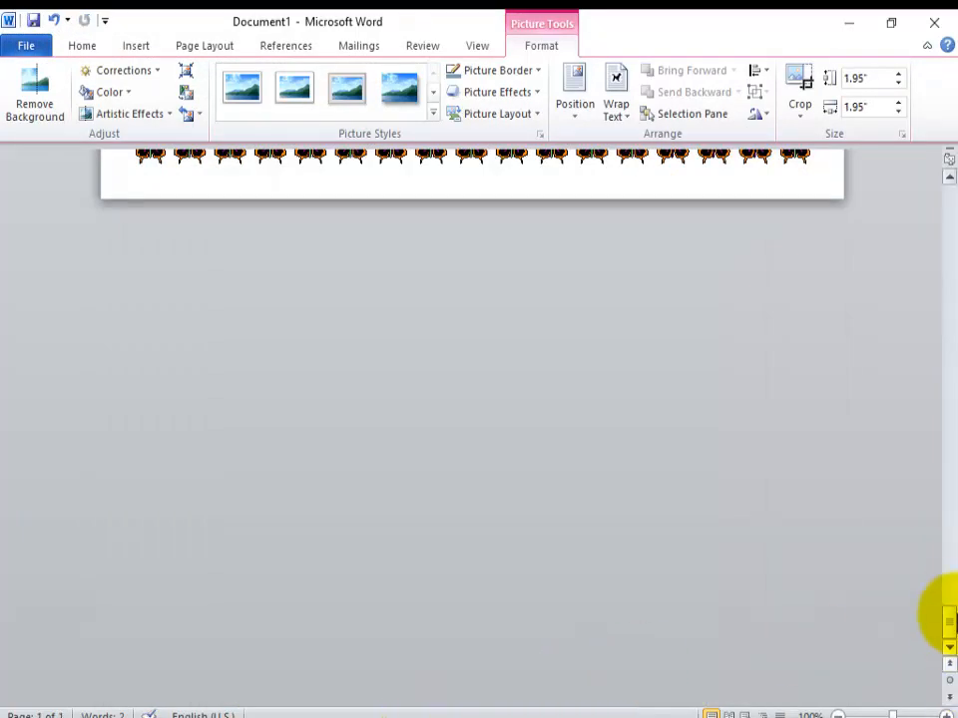
drag(947, 626, 922, 343)
drag(566, 344, 636, 289)
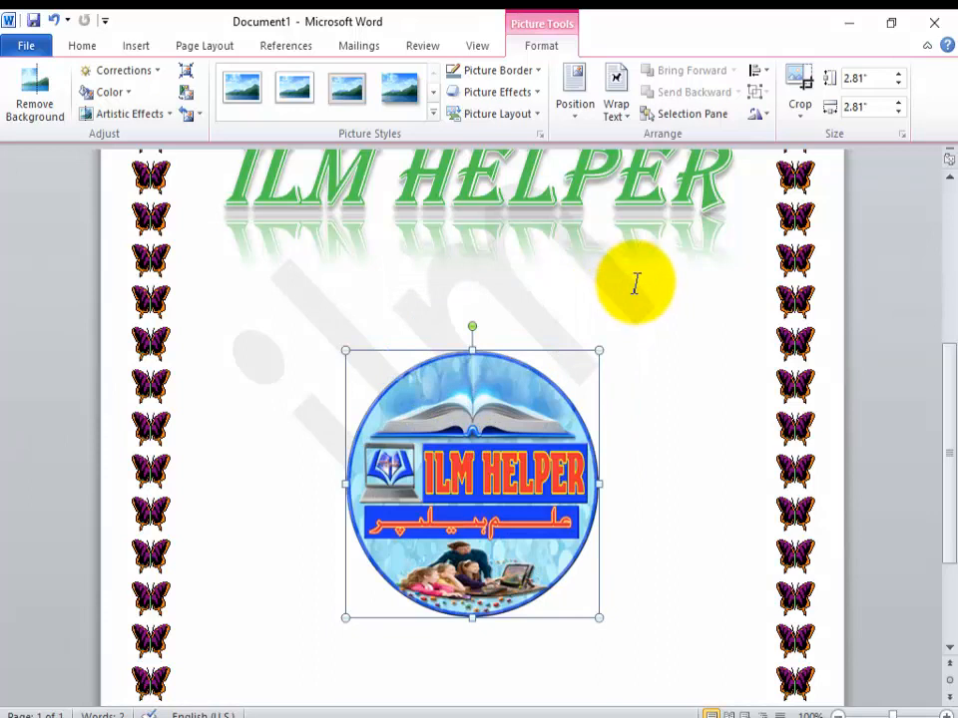
click(434, 117)
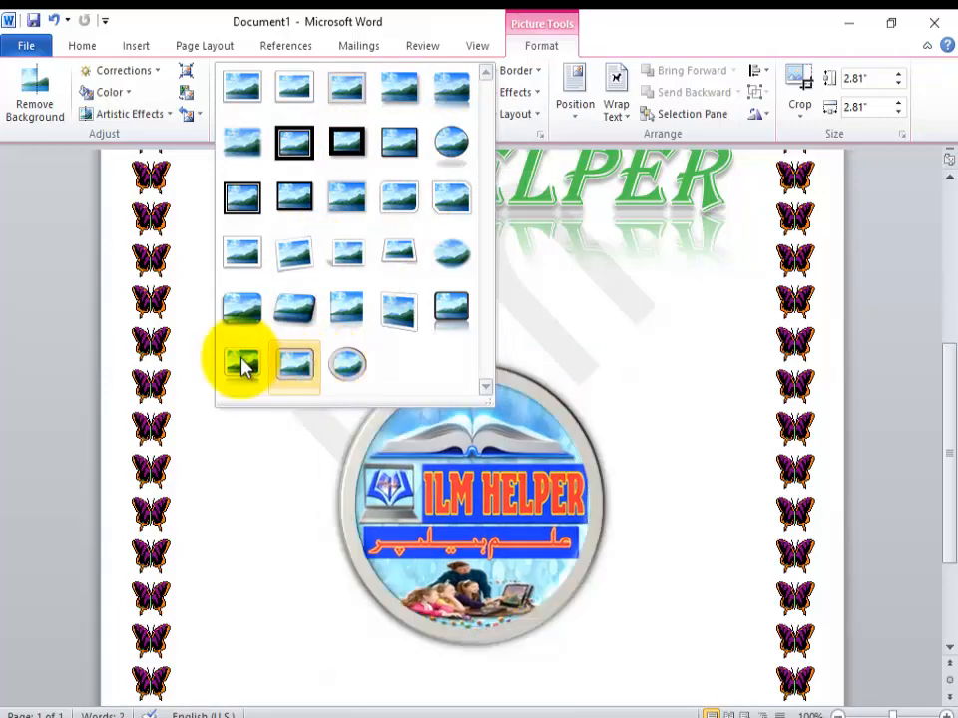
click(567, 334)
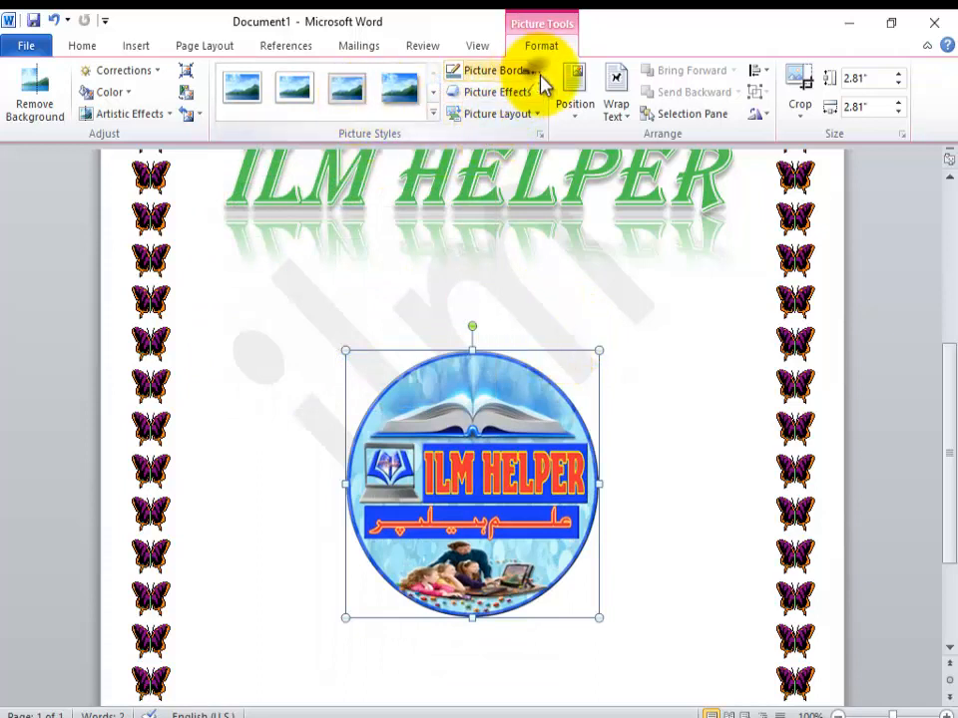
click(537, 71)
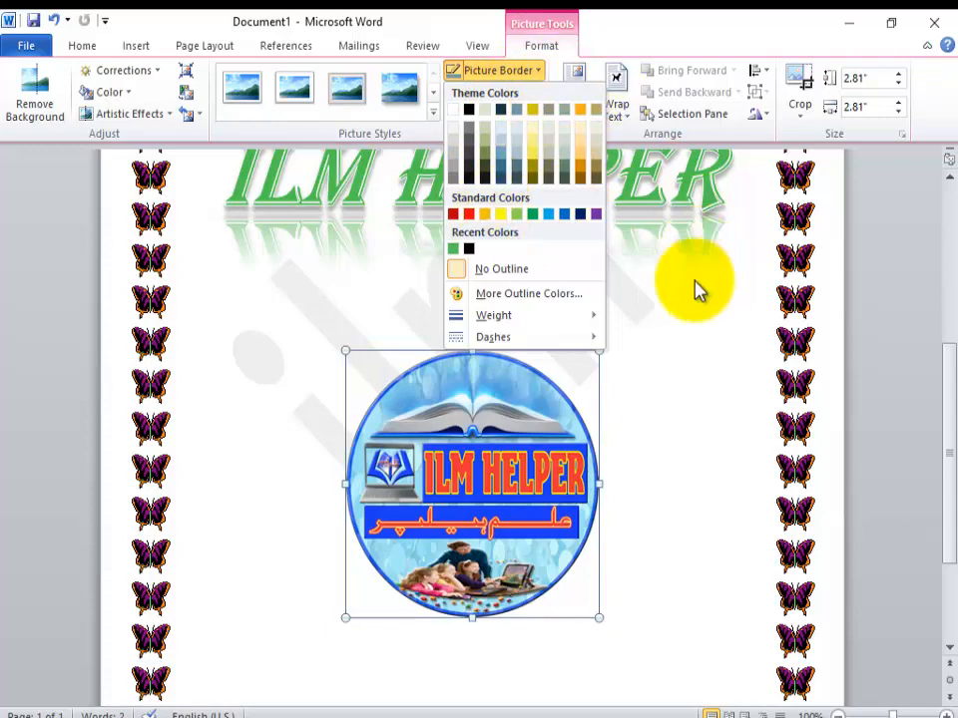
click(676, 332)
Step: Apply the first inner shadow effect to the logo picture
click(544, 97)
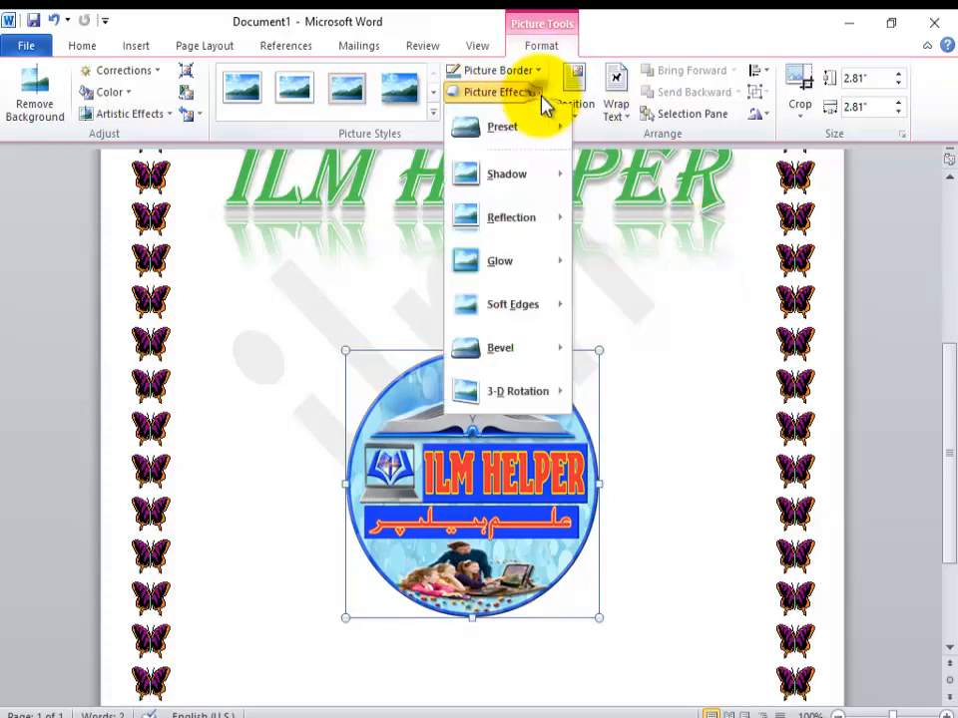
mouse_move(551, 179)
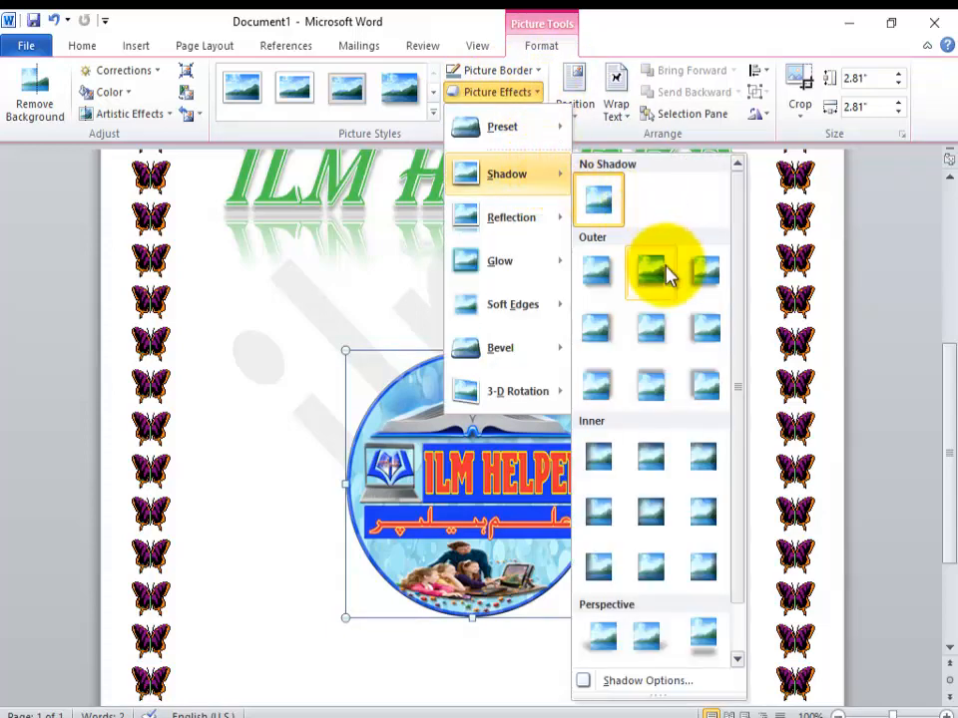
click(615, 467)
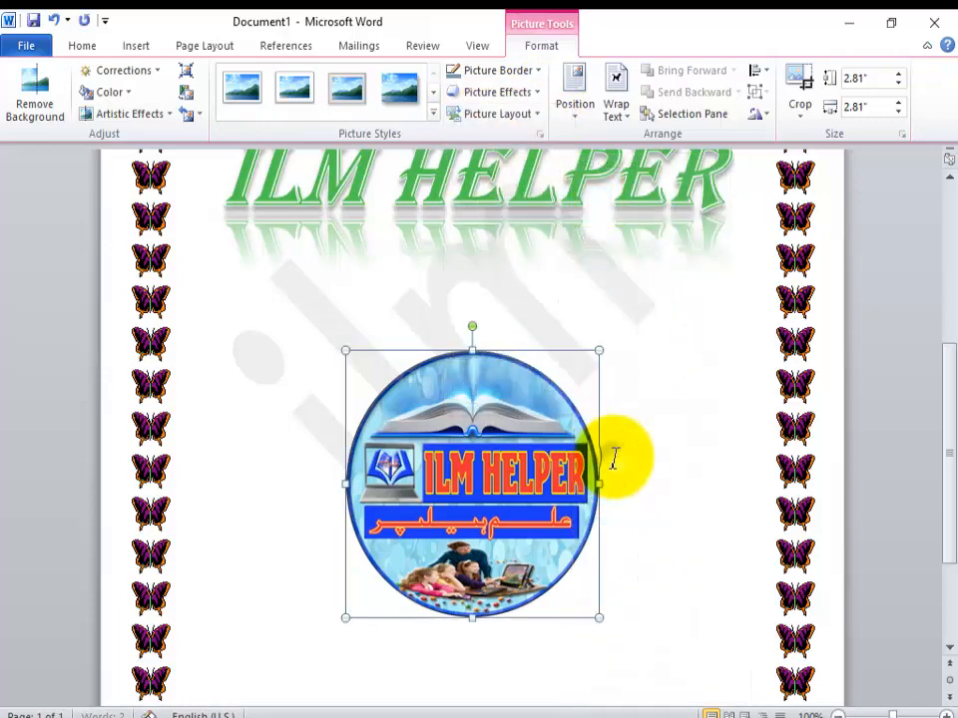
click(536, 113)
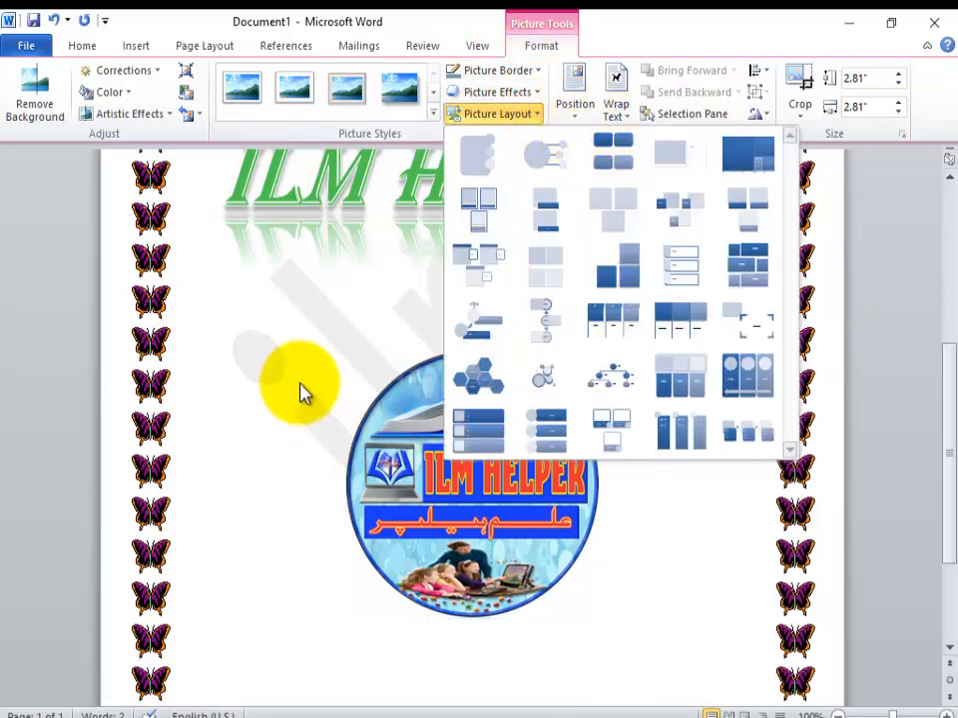
click(279, 419)
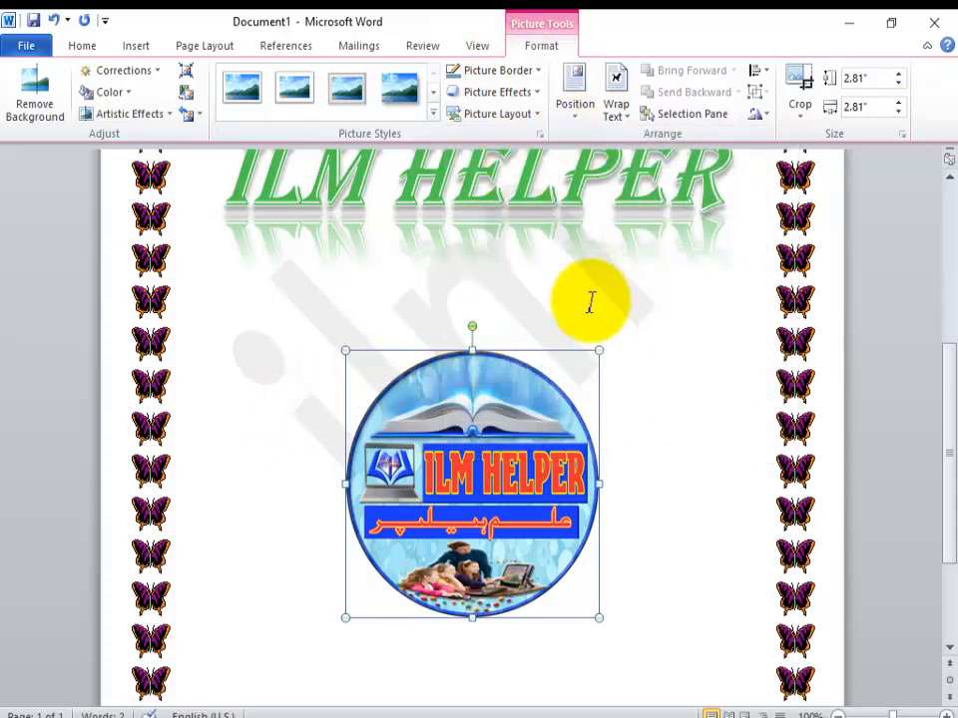
Step: Position the logo picture at the top center of the page with text wrapping
click(581, 122)
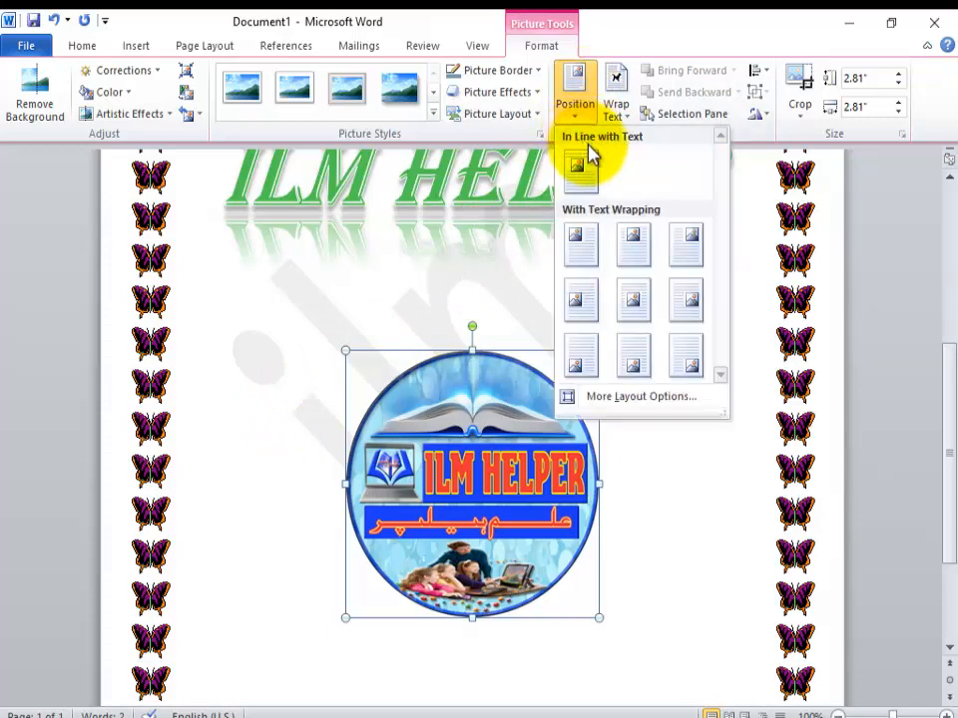
click(635, 245)
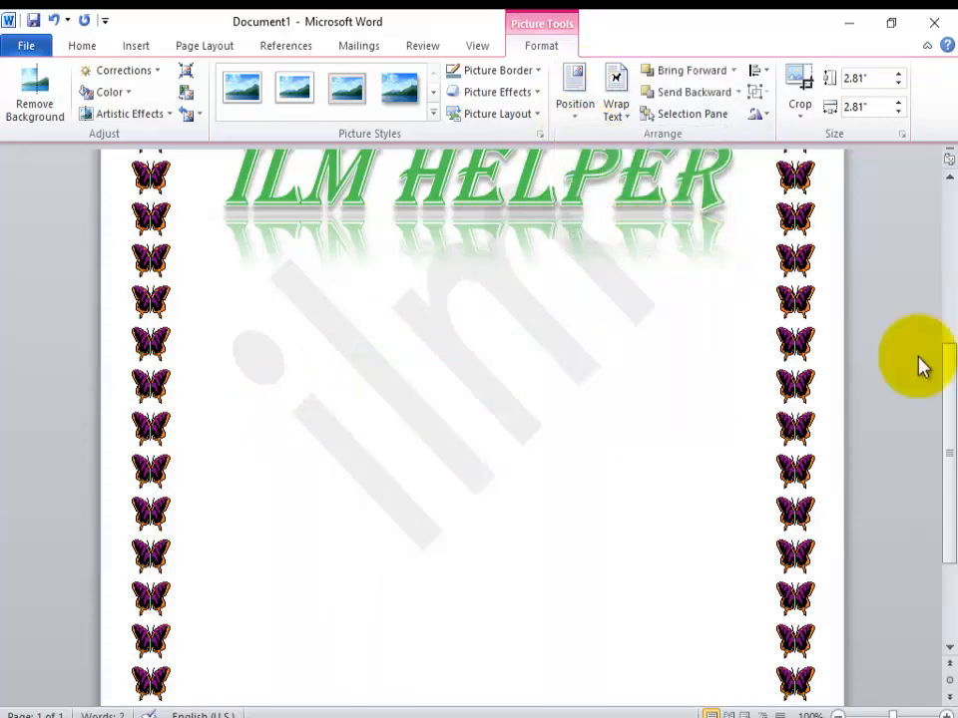
drag(941, 449, 941, 299)
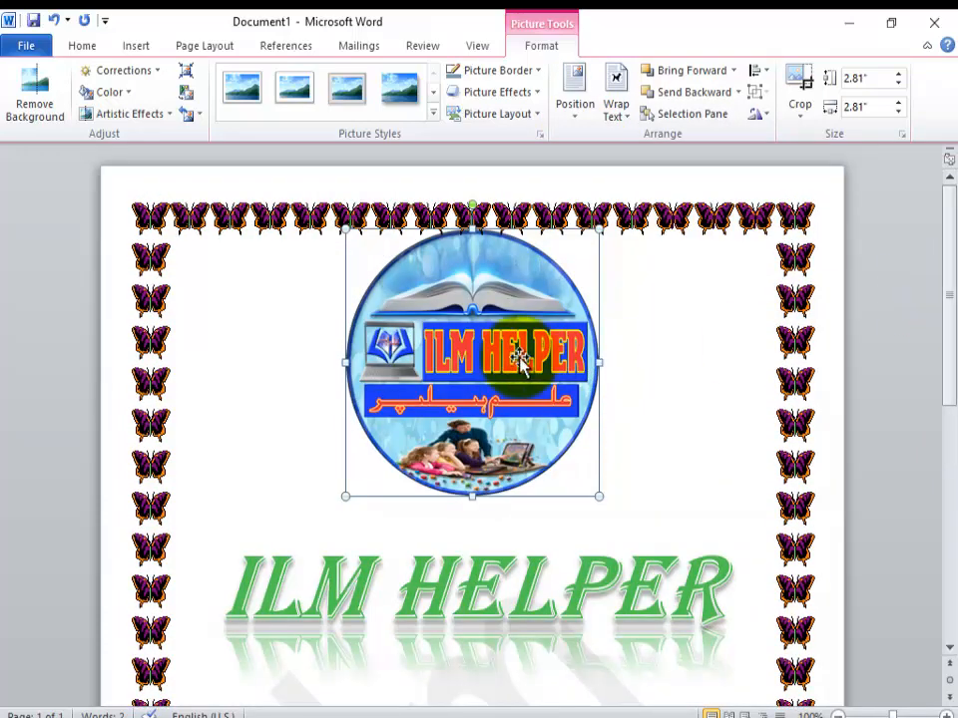
Step: Set the text wrapping of the logo picture to Through
click(614, 108)
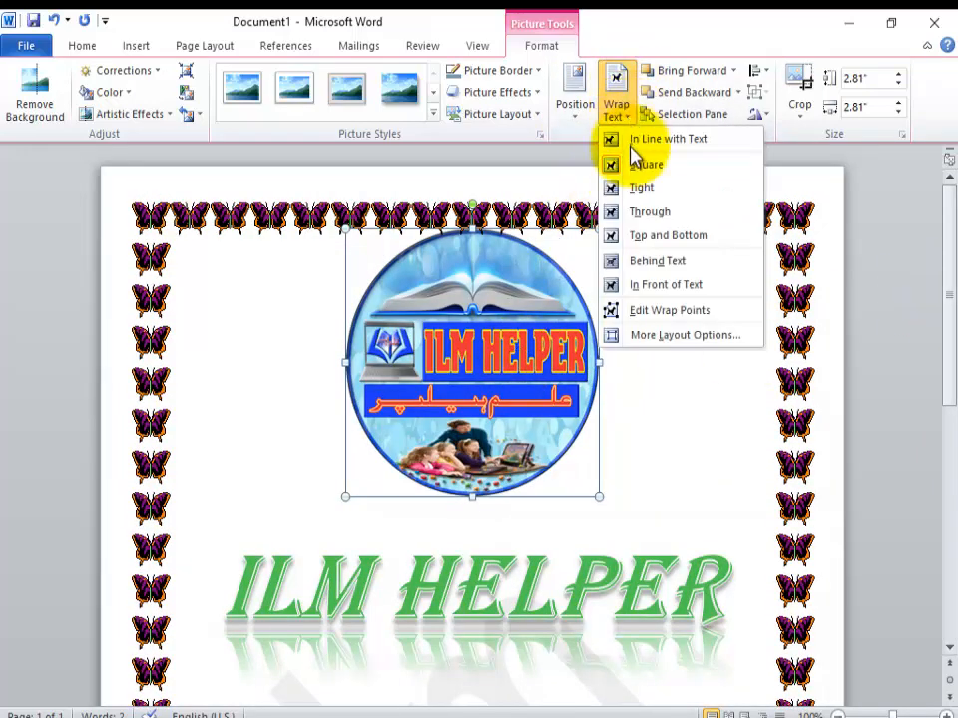
click(638, 212)
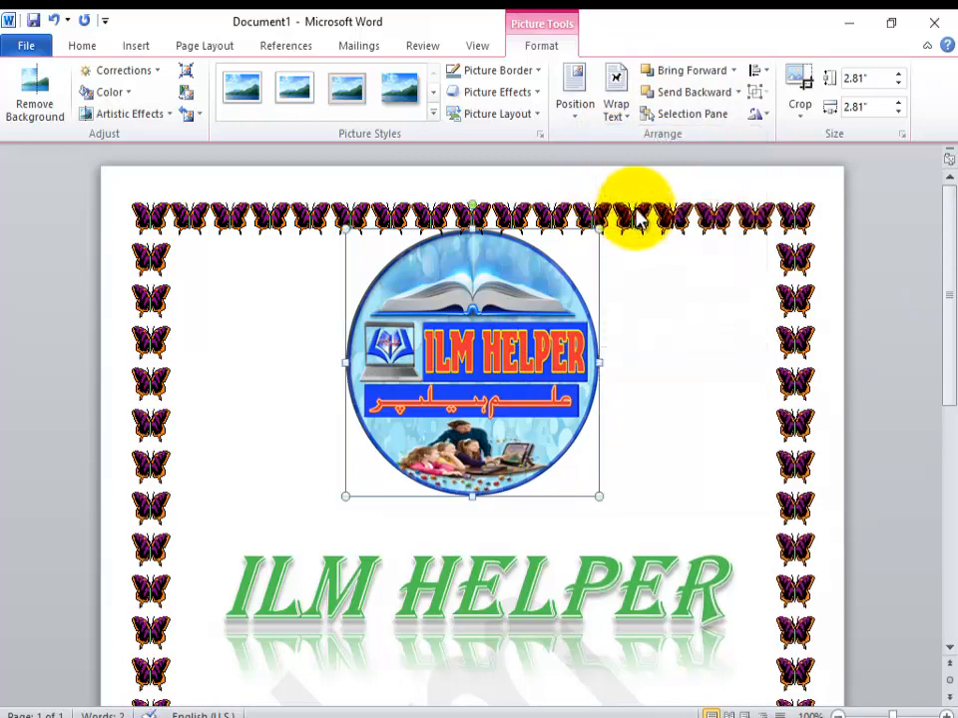
click(622, 118)
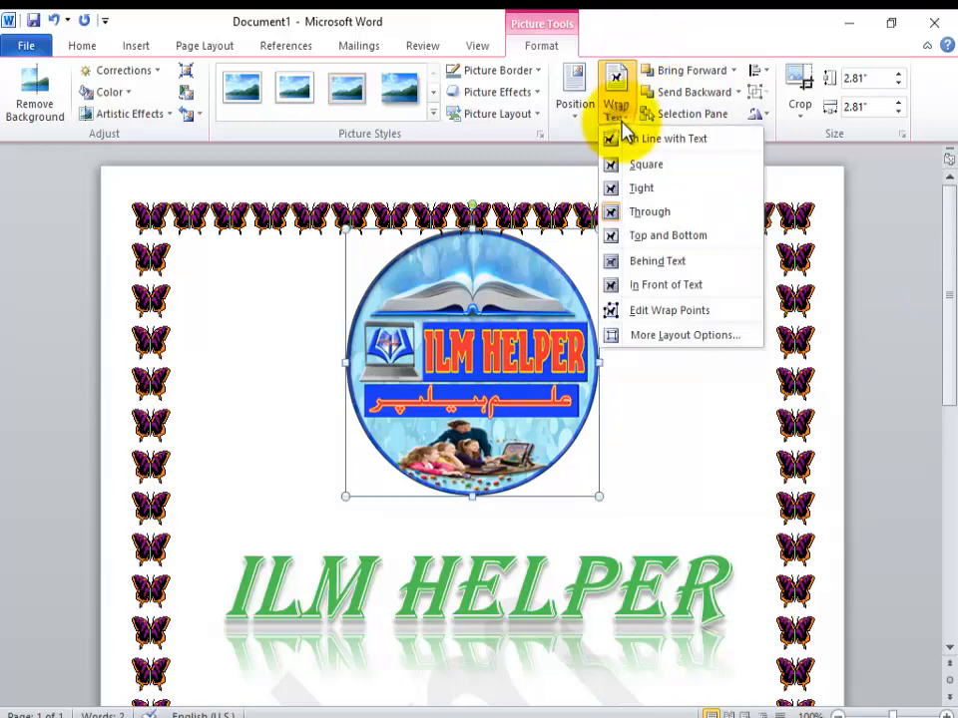
Step: Position the logo picture in line with text, below the ILM HELPER heading
click(576, 112)
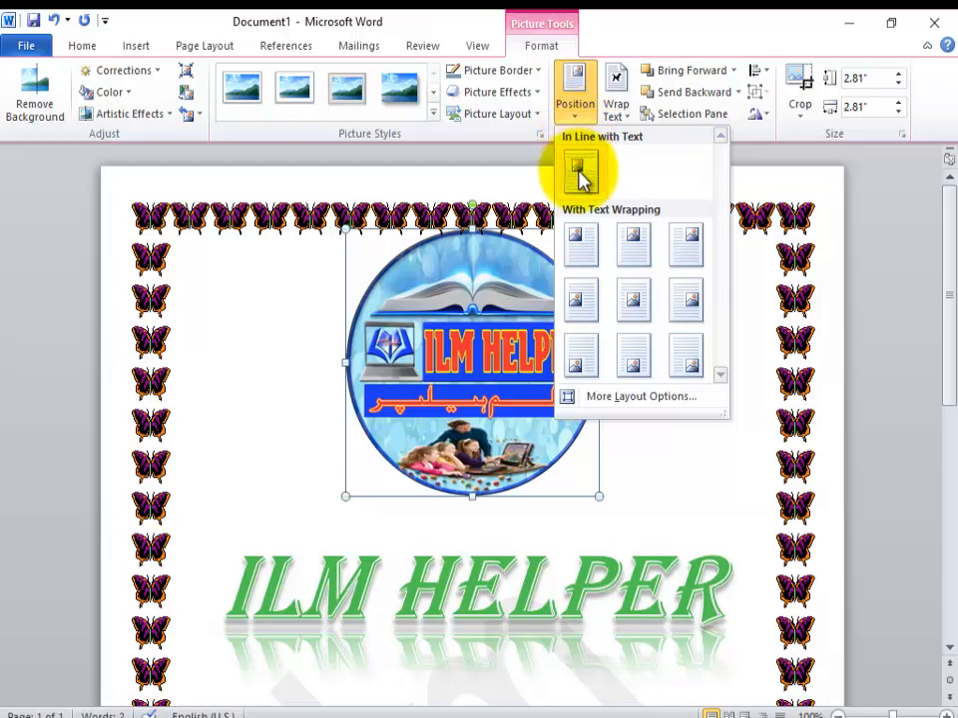
click(580, 175)
drag(946, 310, 953, 444)
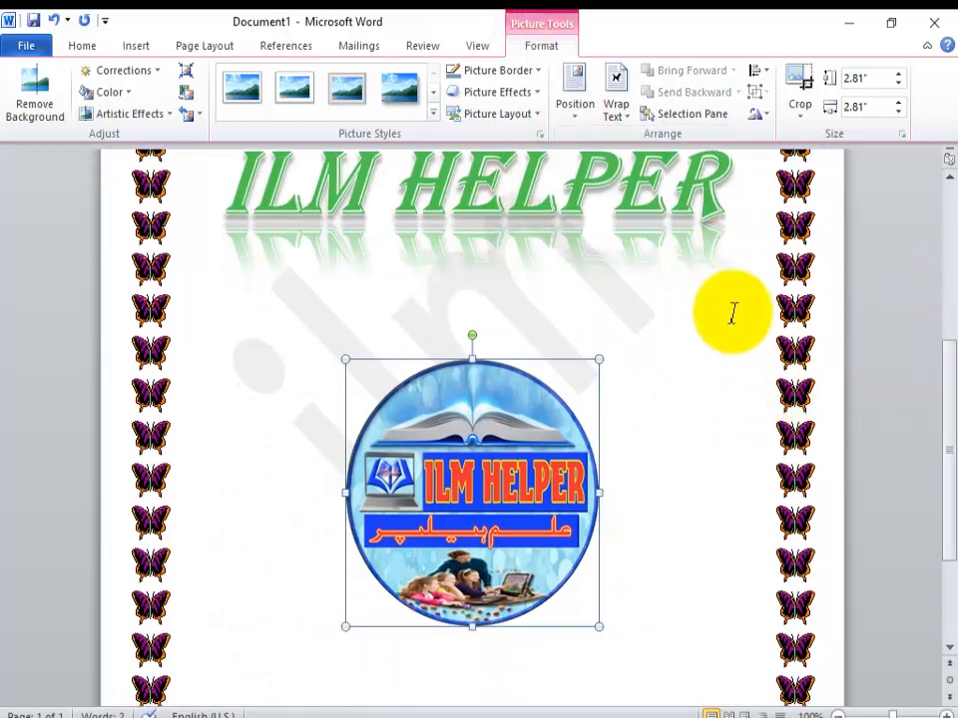
Step: Crop the logo picture from its top-right corner to about 1.87" high by 2.72" wide, and undo the crop
click(803, 117)
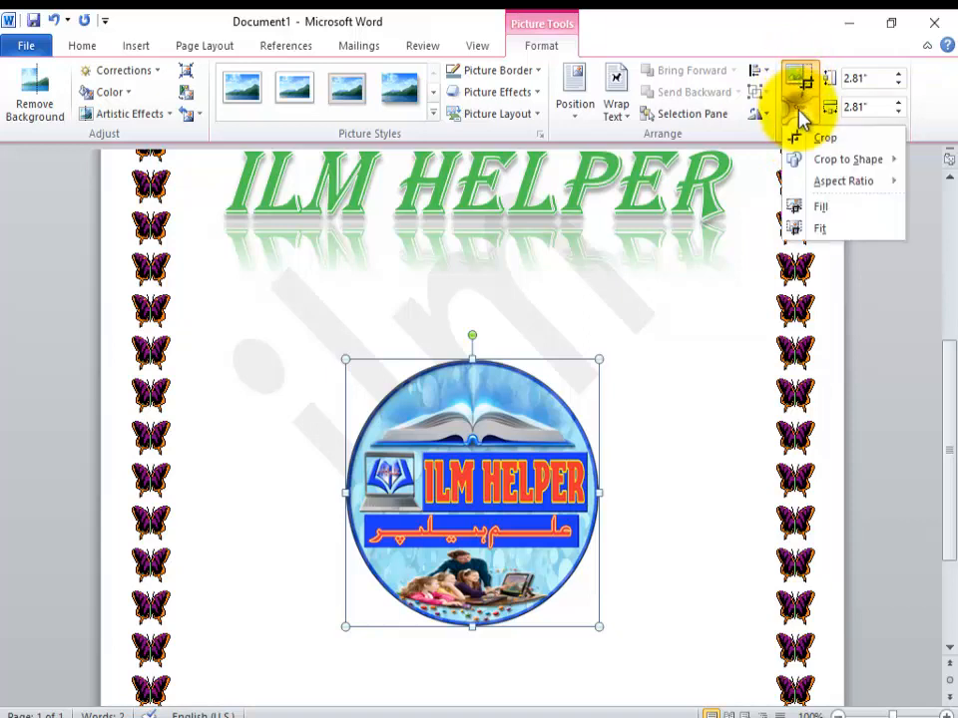
click(802, 144)
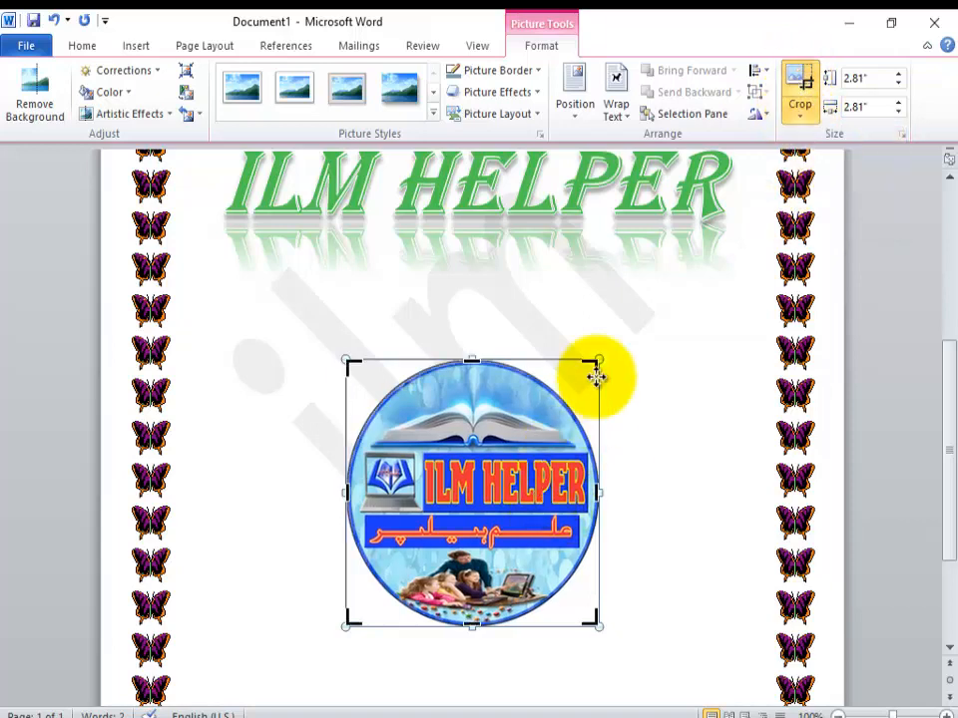
mouse_move(590, 372)
mouse_down()
mouse_move(562, 400)
mouse_move(444, 440)
mouse_move(574, 440)
mouse_move(592, 451)
mouse_up()
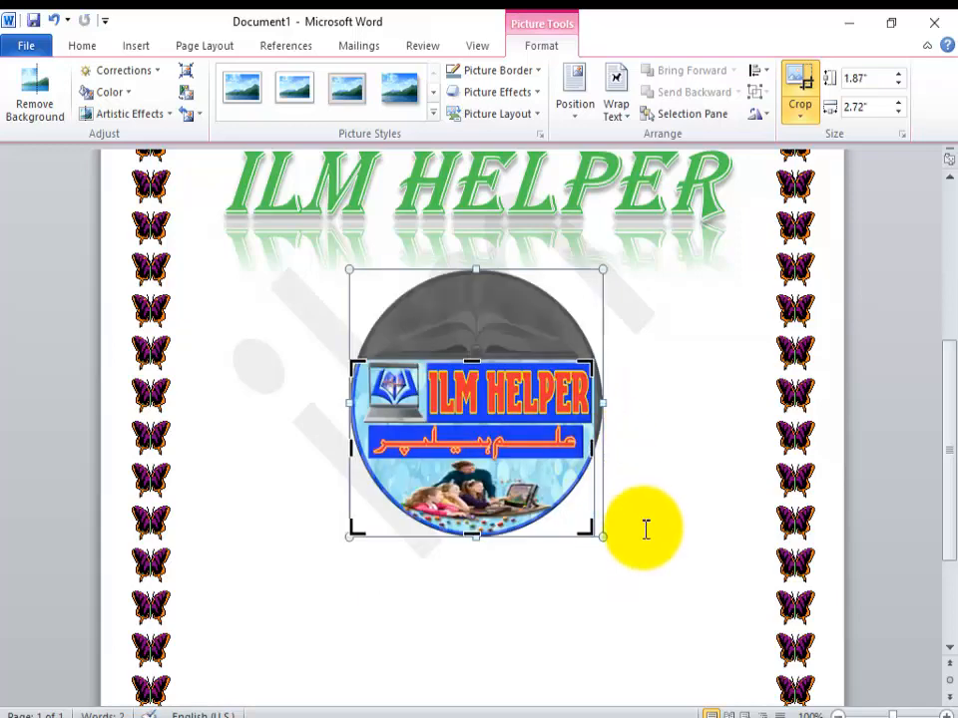
click(645, 529)
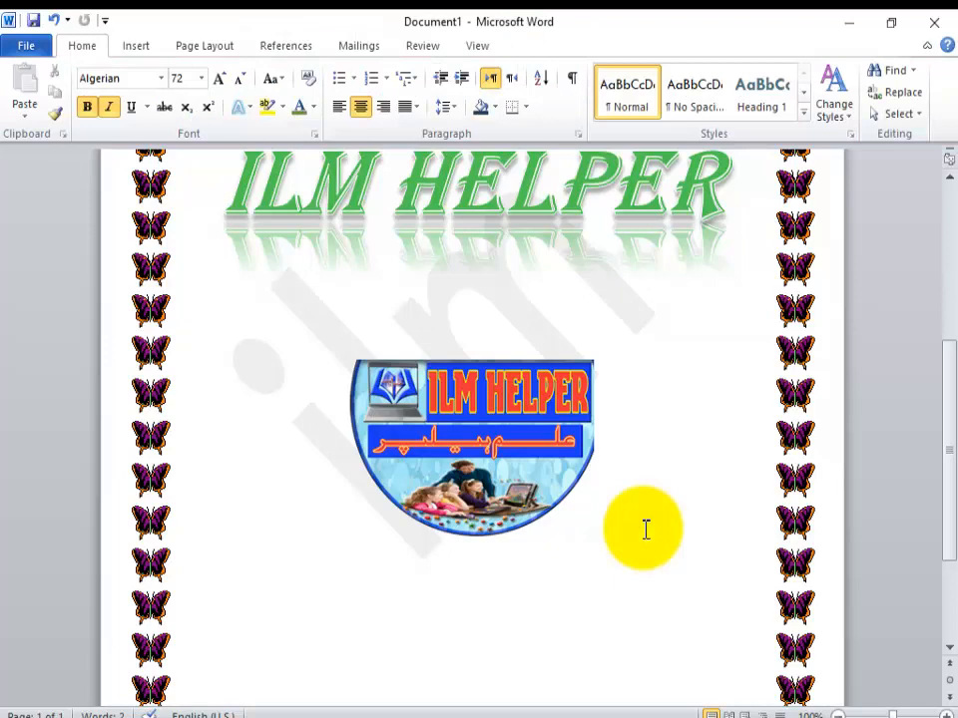
key(ctrl+z)
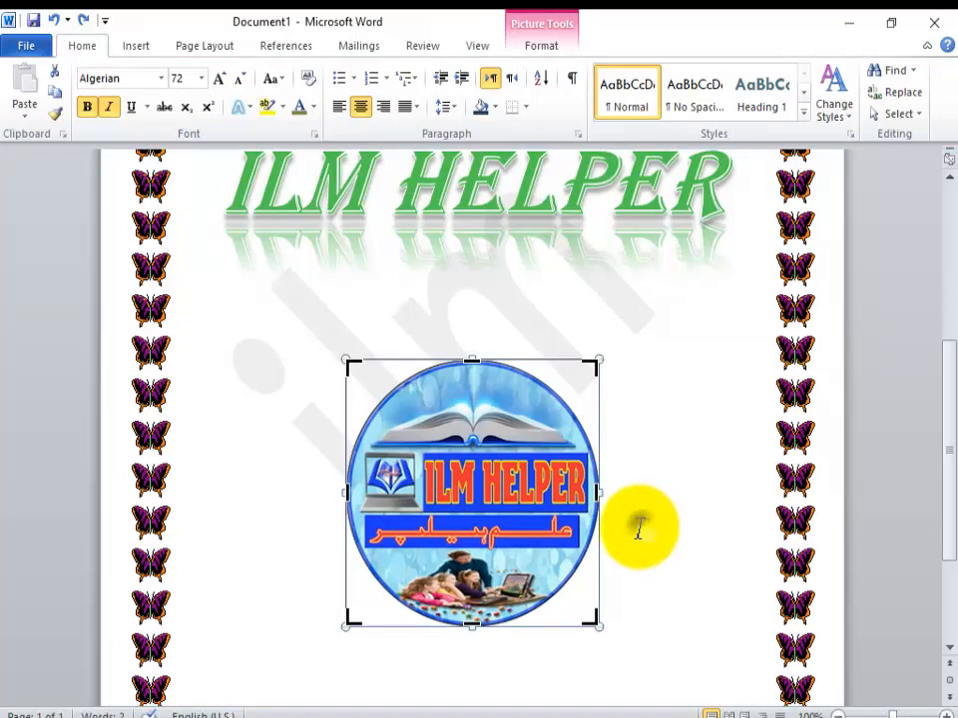
key(Escape)
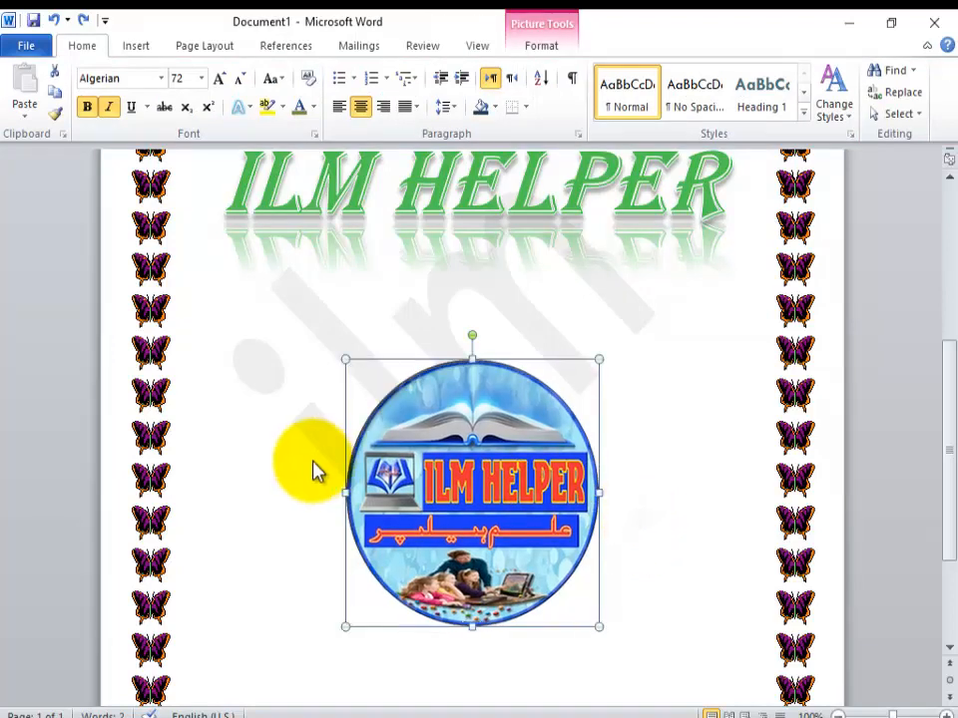
Step: Delete the logo picture from the page
click(135, 50)
key(Delete)
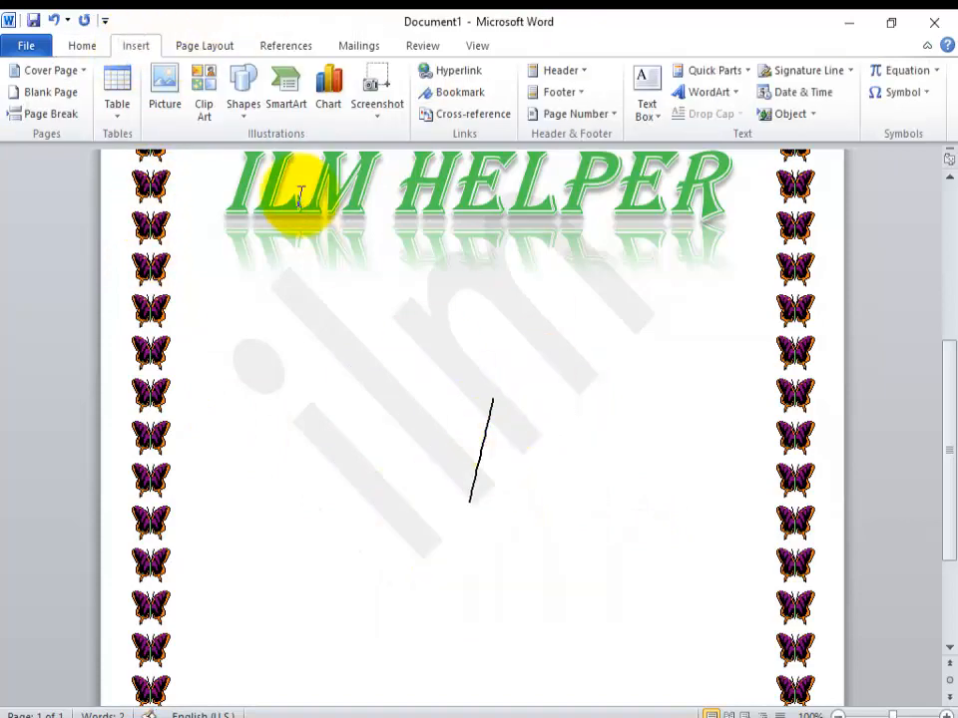
Step: Search clip art of all media types without a keyword and insert the red balloon party picture
click(209, 130)
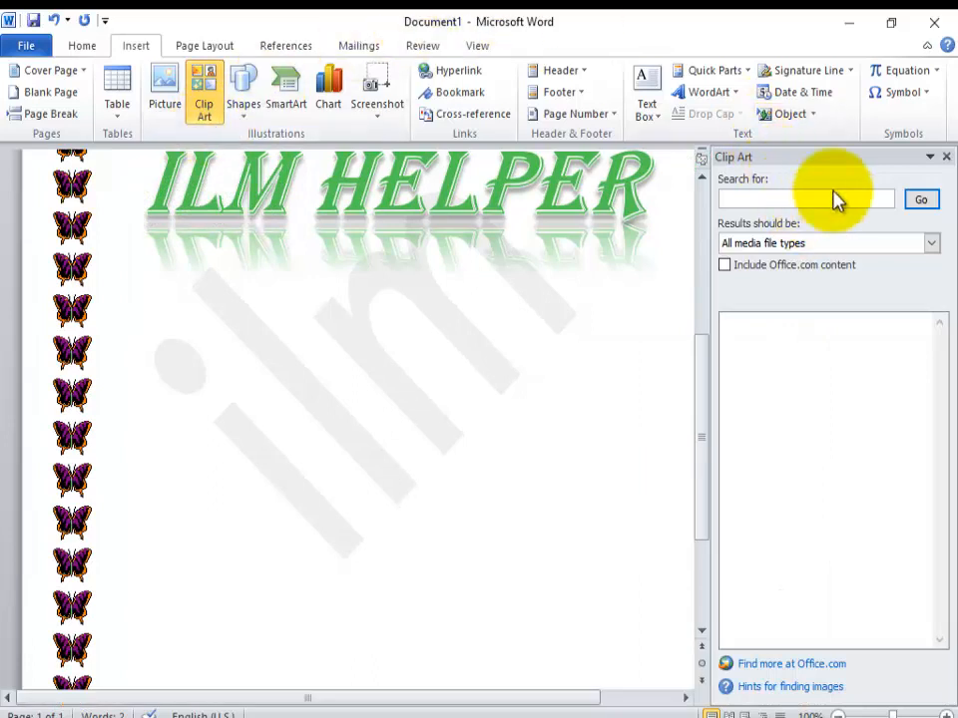
click(918, 201)
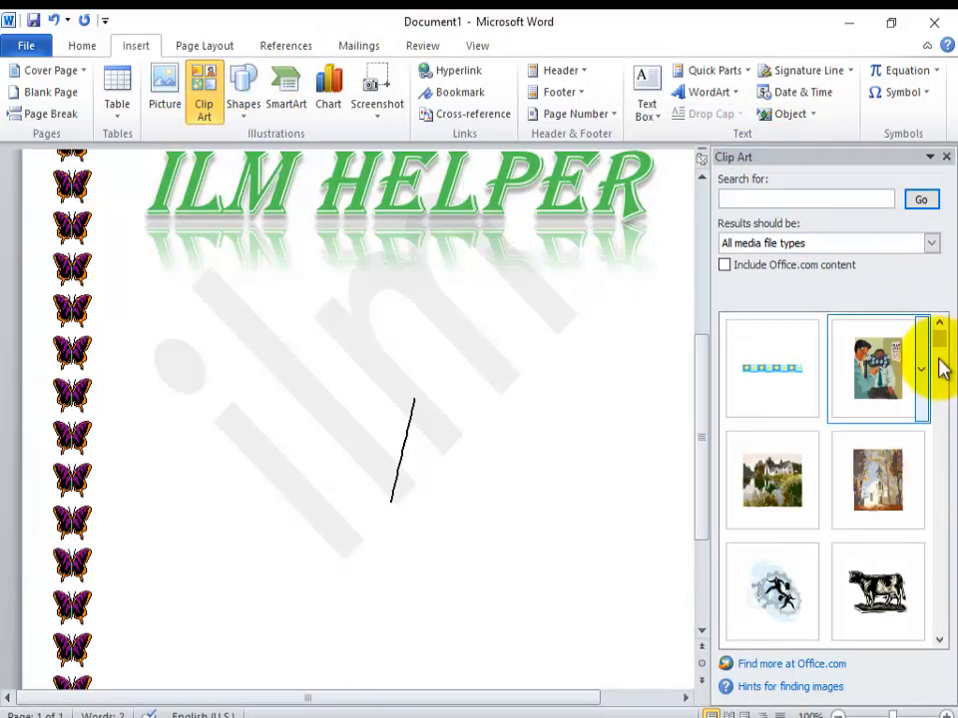
drag(941, 359, 941, 369)
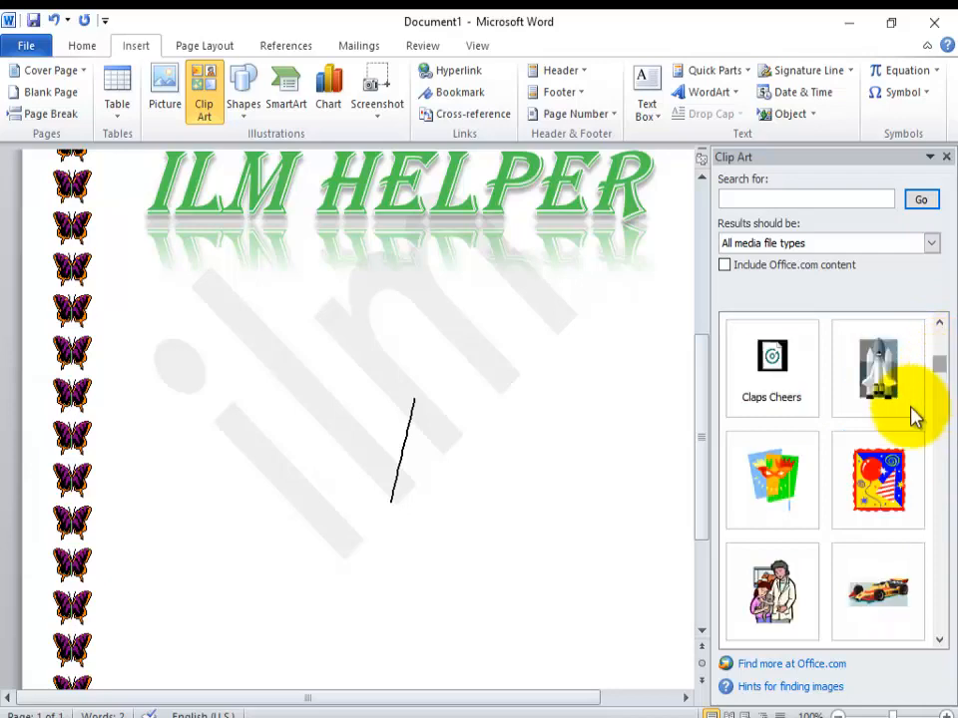
click(888, 499)
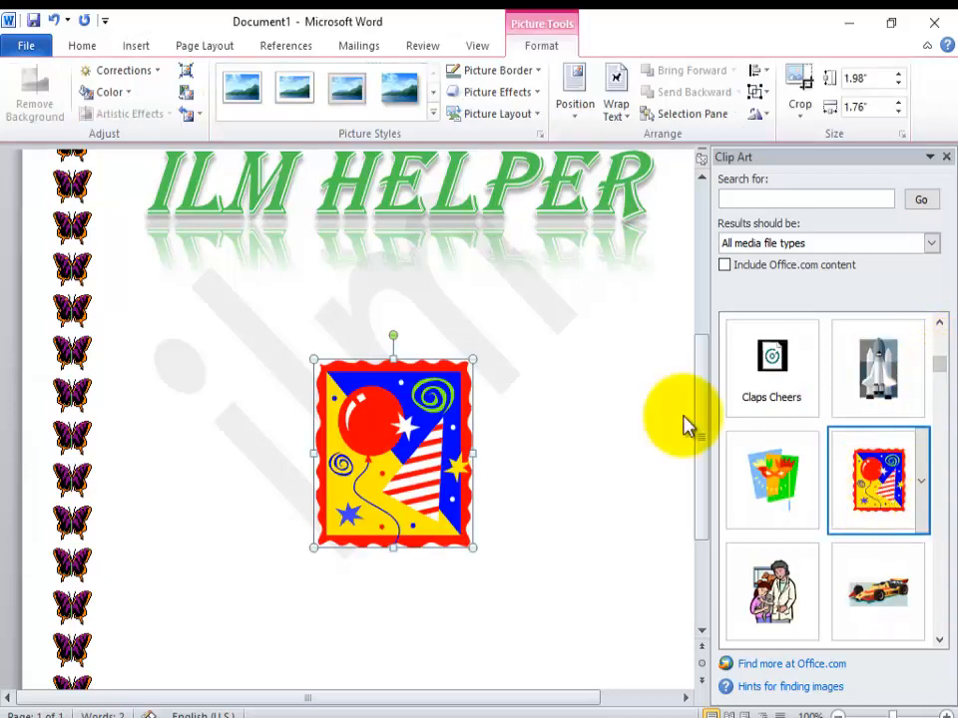
Step: Enlarge the balloon clip art proportionally to about 3.75" high by 3.33" wide
drag(471, 361, 612, 301)
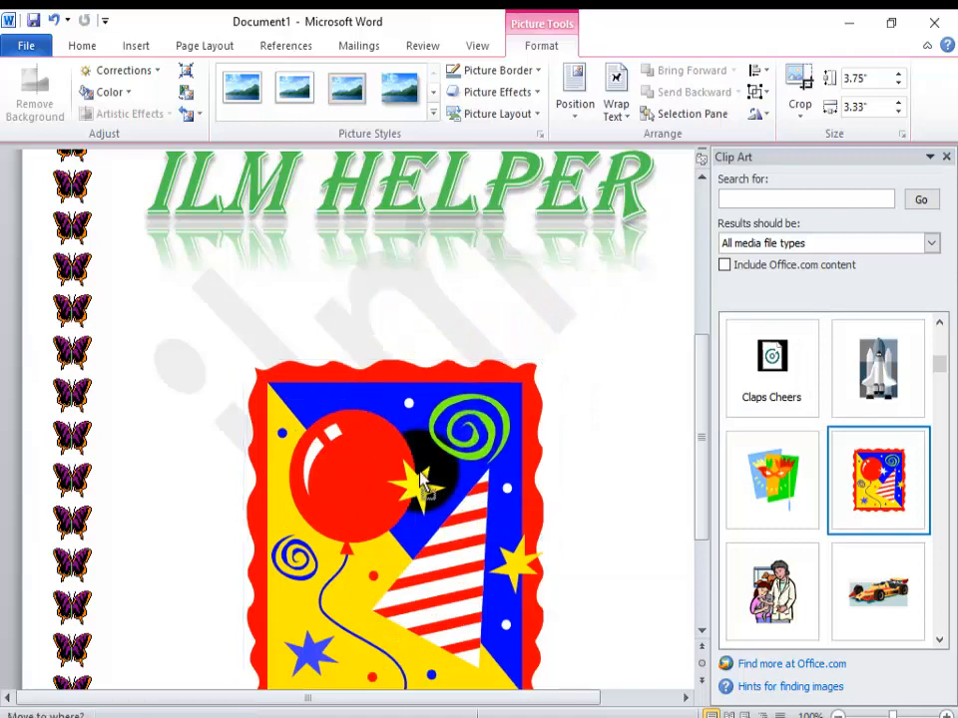
scroll(605, 454, down, 3)
click(606, 454)
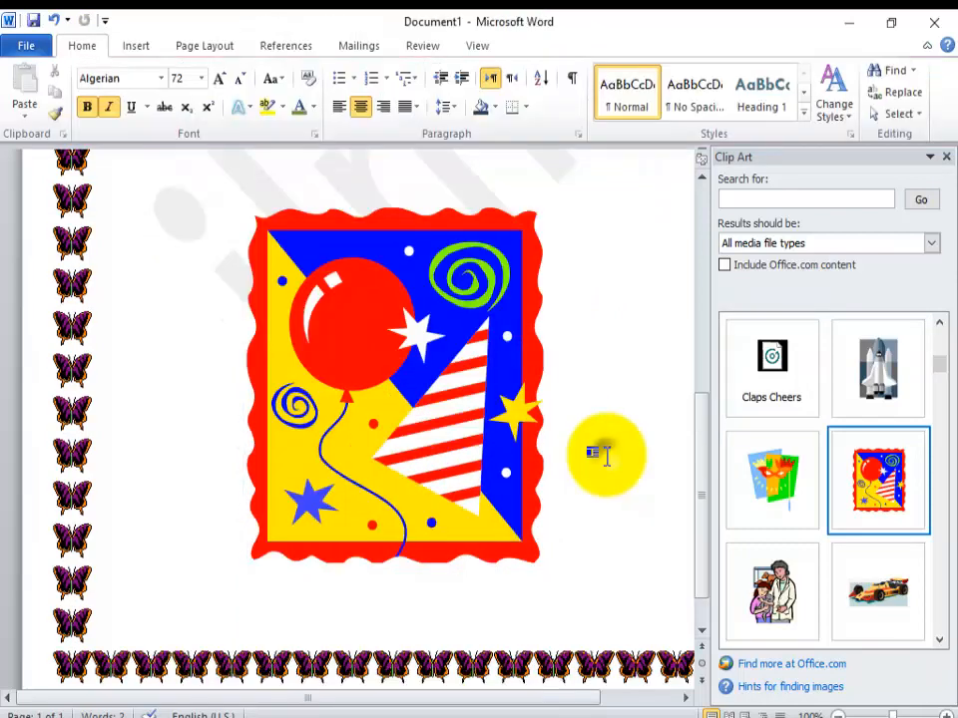
Step: Delete the balloon clip art and close the clip art search
click(509, 432)
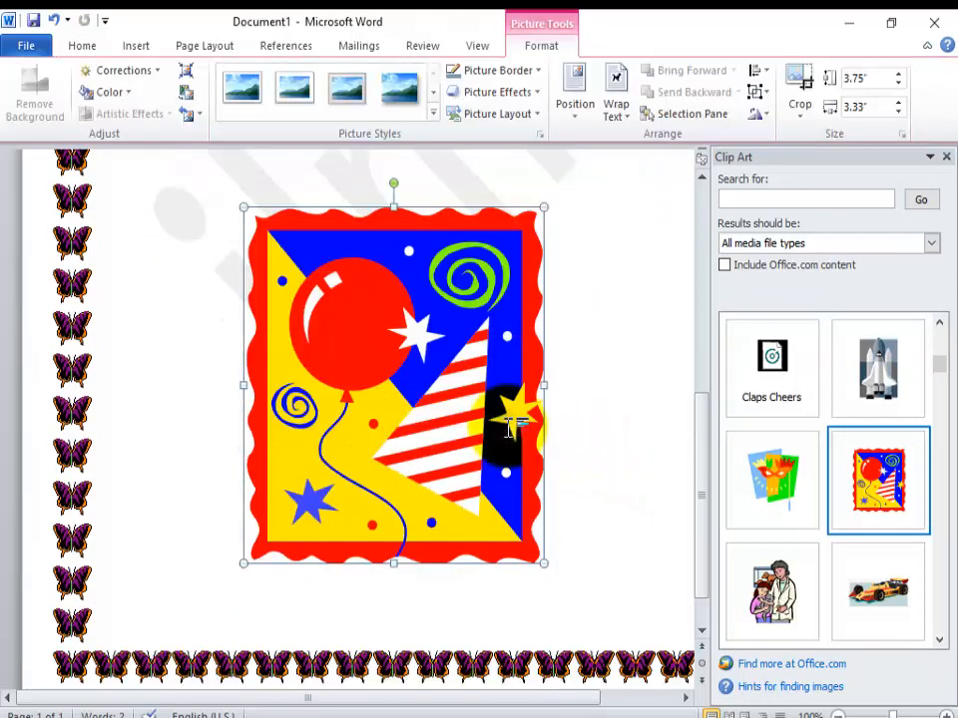
key(Delete)
click(945, 156)
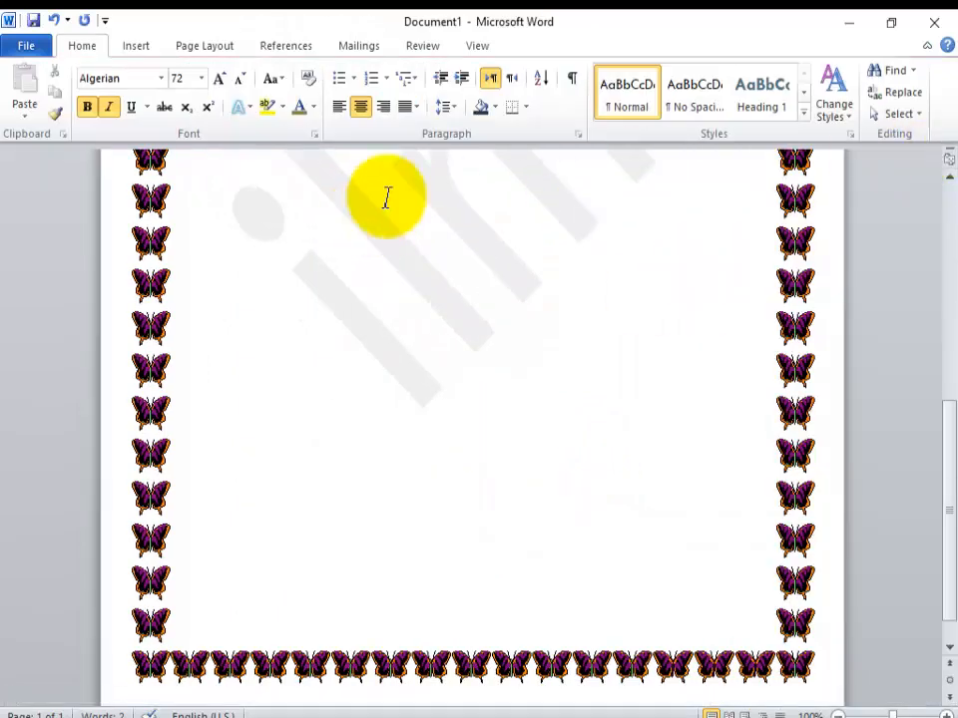
drag(146, 27, 147, 48)
click(147, 57)
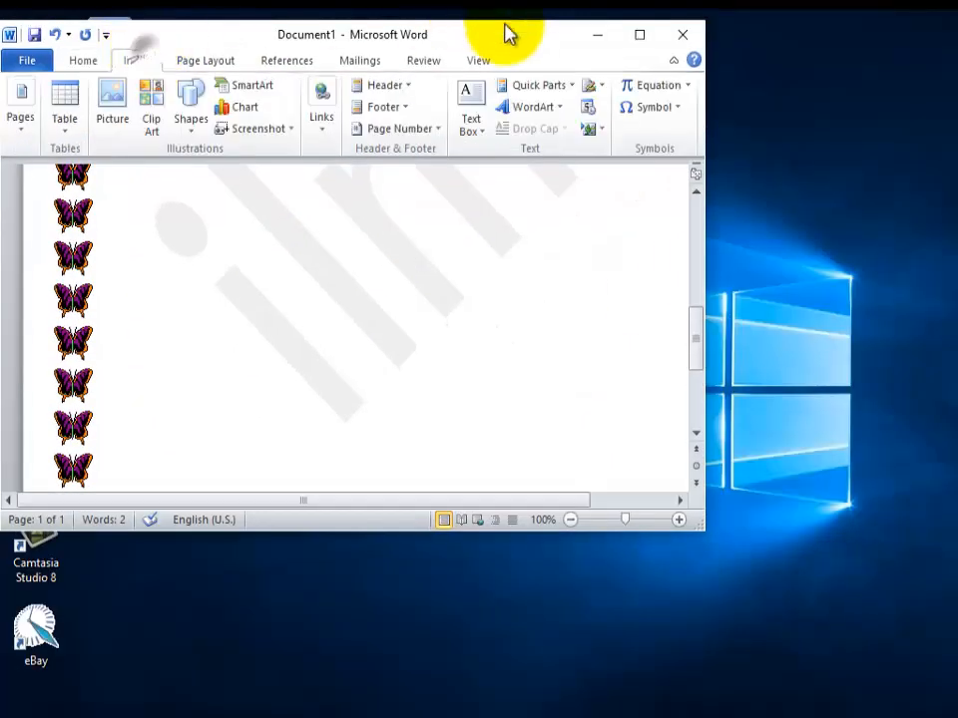
click(639, 35)
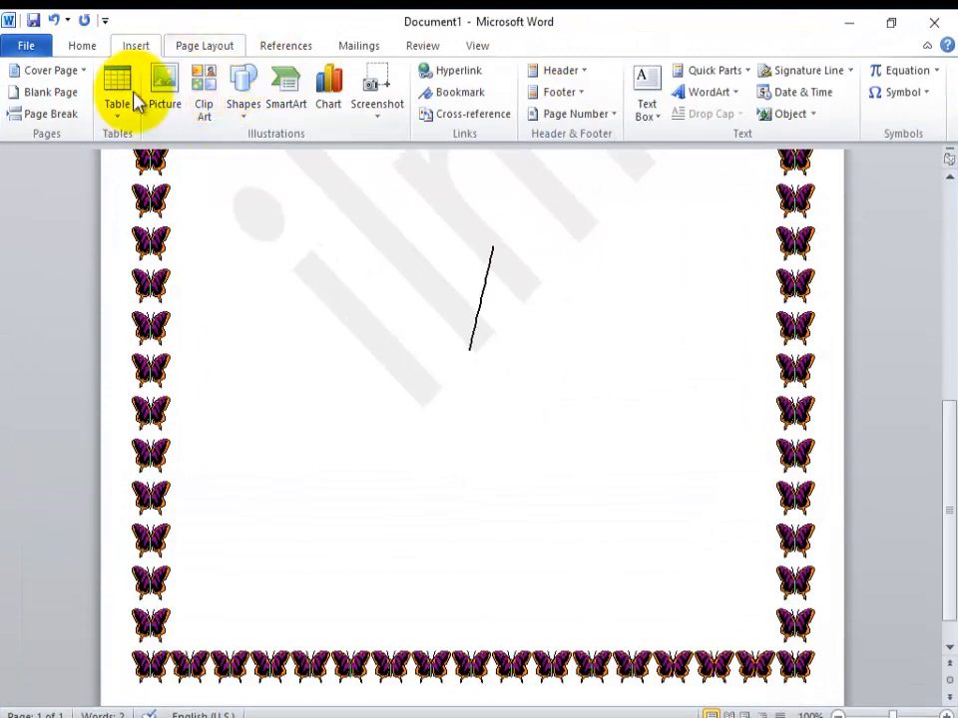
Step: Draw a large rectangle below the heading and apply the shape style with white fill and yellow outline
click(246, 115)
click(285, 152)
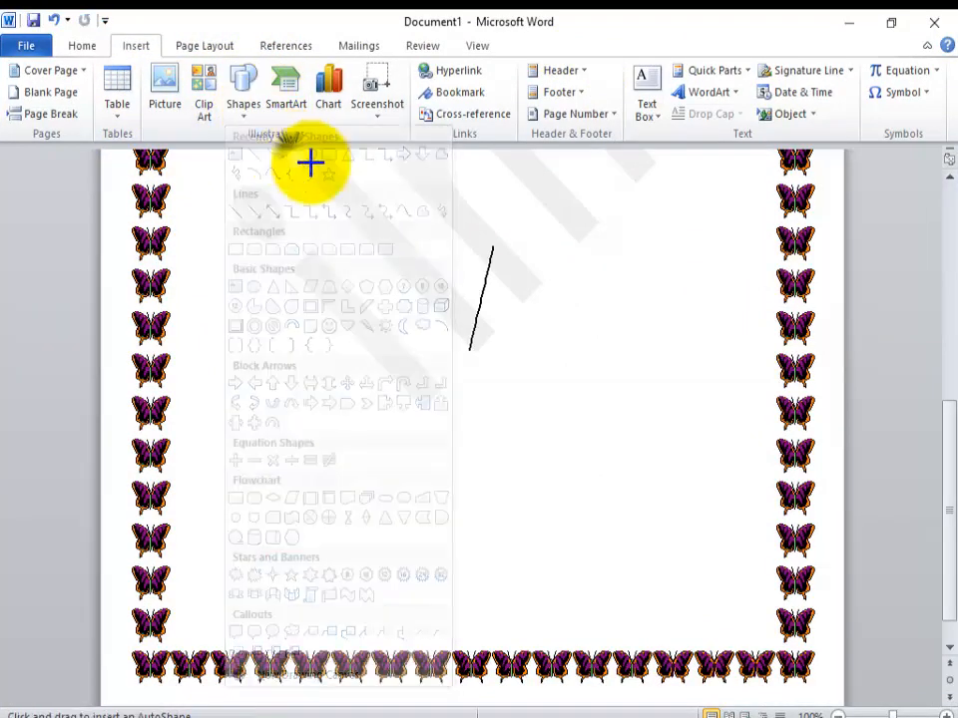
mouse_move(293, 191)
mouse_down()
mouse_move(631, 428)
mouse_move(355, 293)
mouse_move(675, 555)
mouse_move(399, 278)
mouse_move(707, 455)
mouse_move(552, 380)
mouse_move(658, 460)
mouse_up()
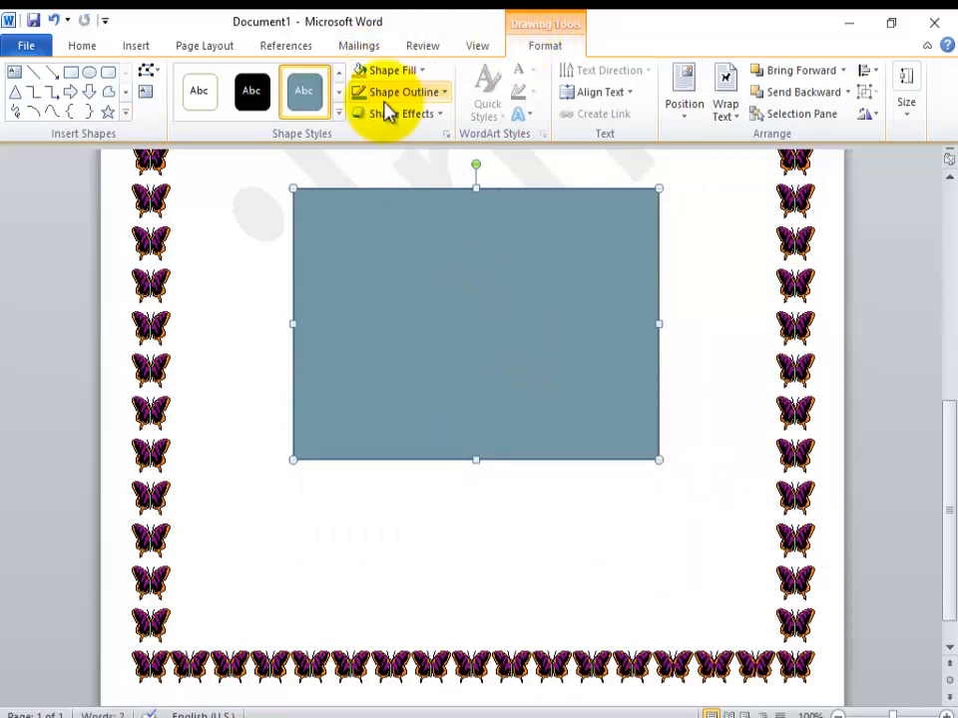
click(339, 114)
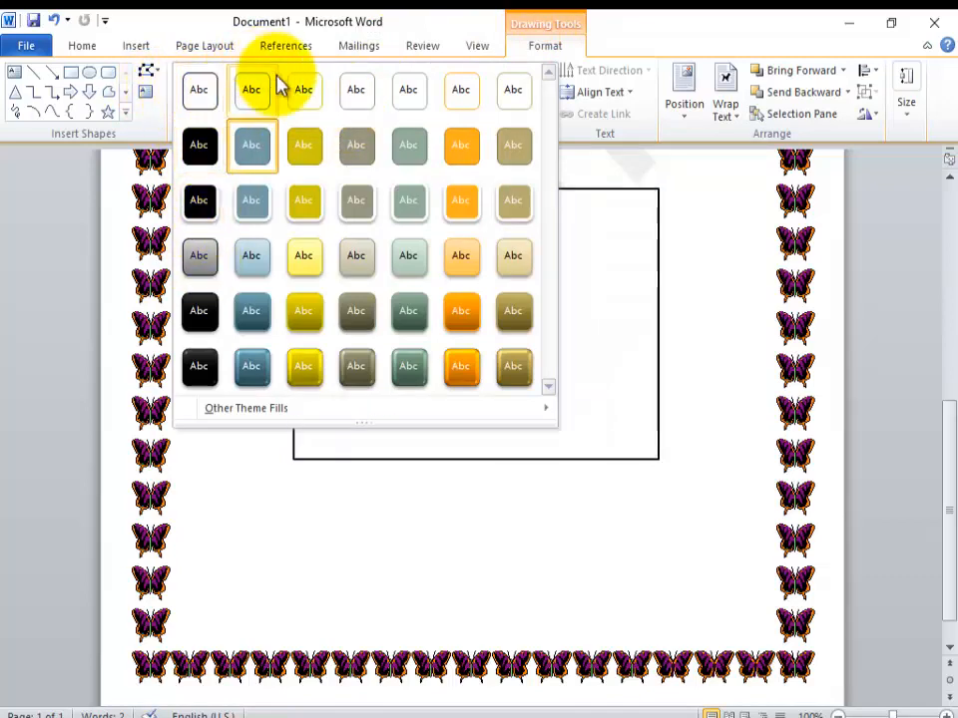
click(313, 101)
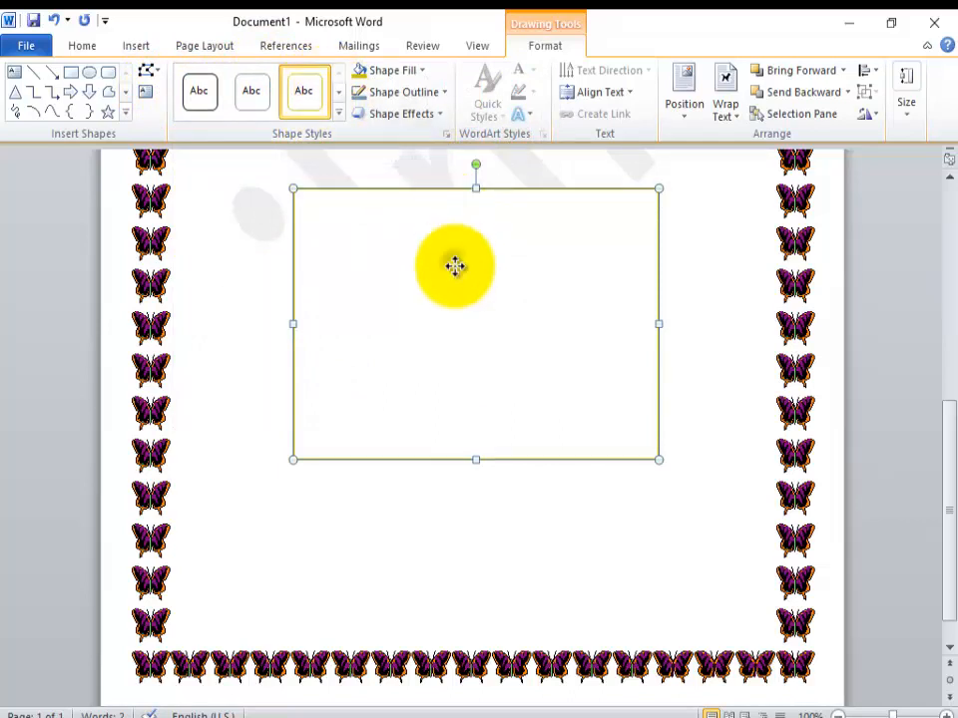
Step: Add the text "hello" inside the rectangle
right_click(456, 270)
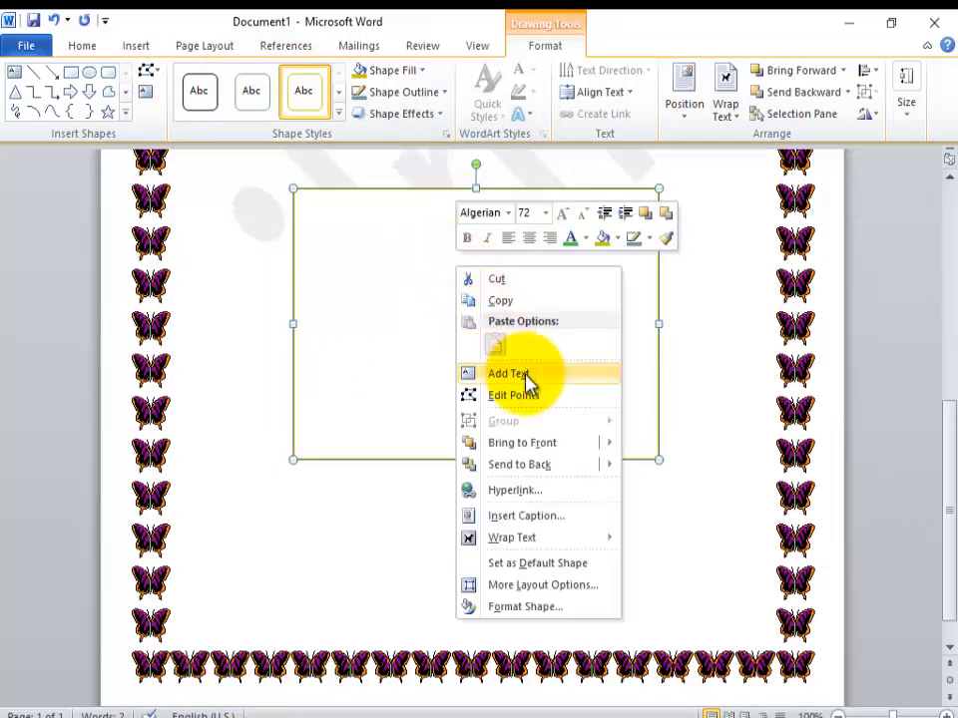
click(419, 344)
right_click(420, 346)
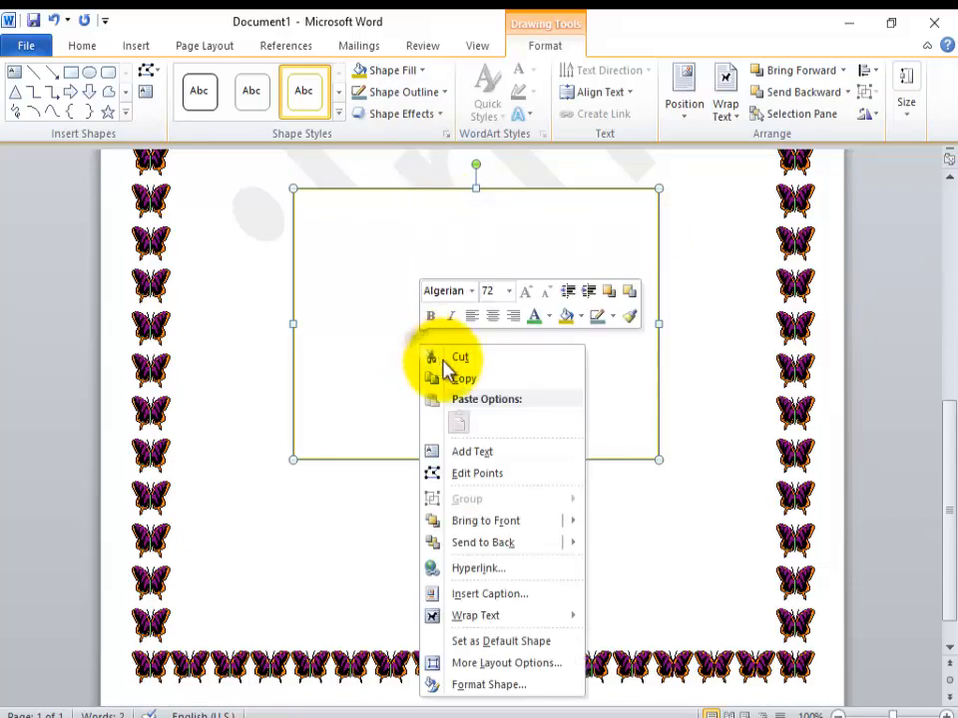
click(461, 452)
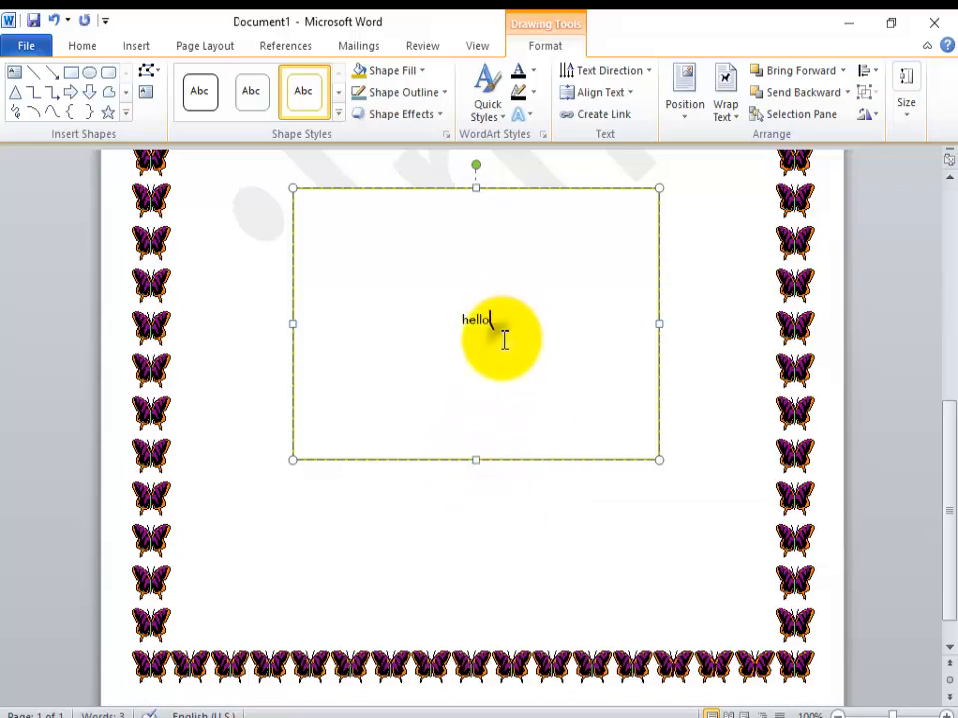
Step: Format the "hello" text in the rectangle as Arial Rounded MT Bold, size 72
drag(496, 329, 435, 329)
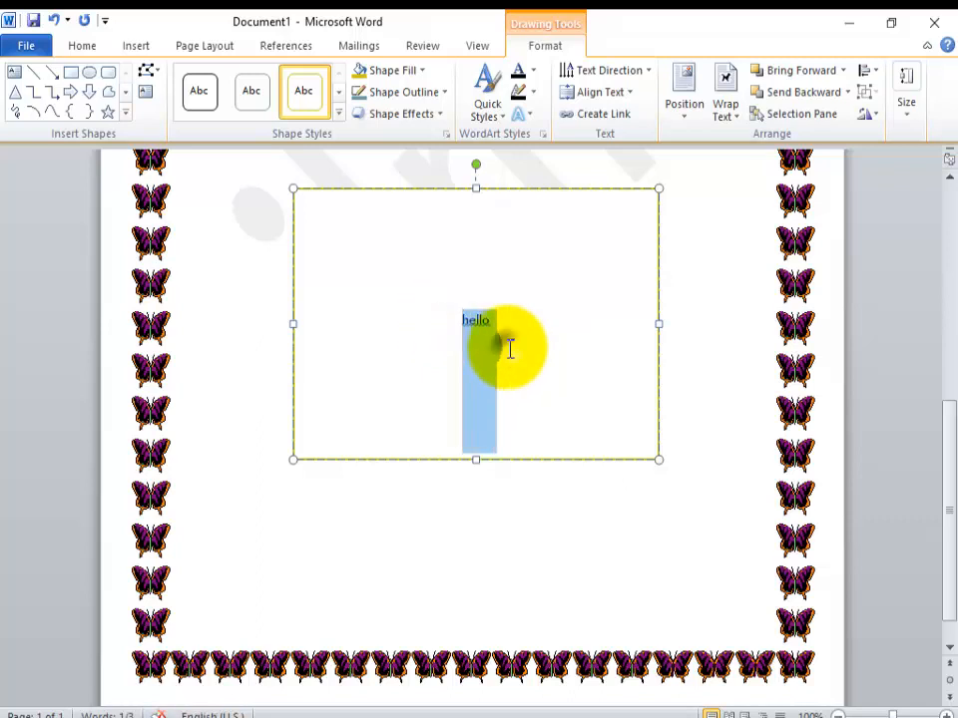
click(508, 349)
drag(495, 305, 451, 315)
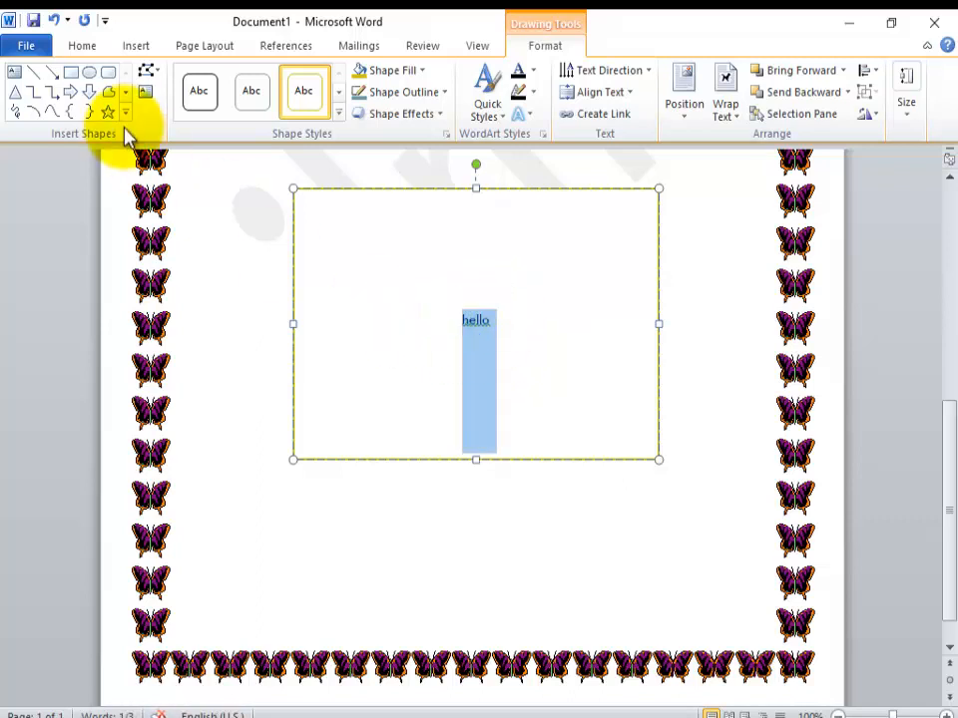
click(73, 48)
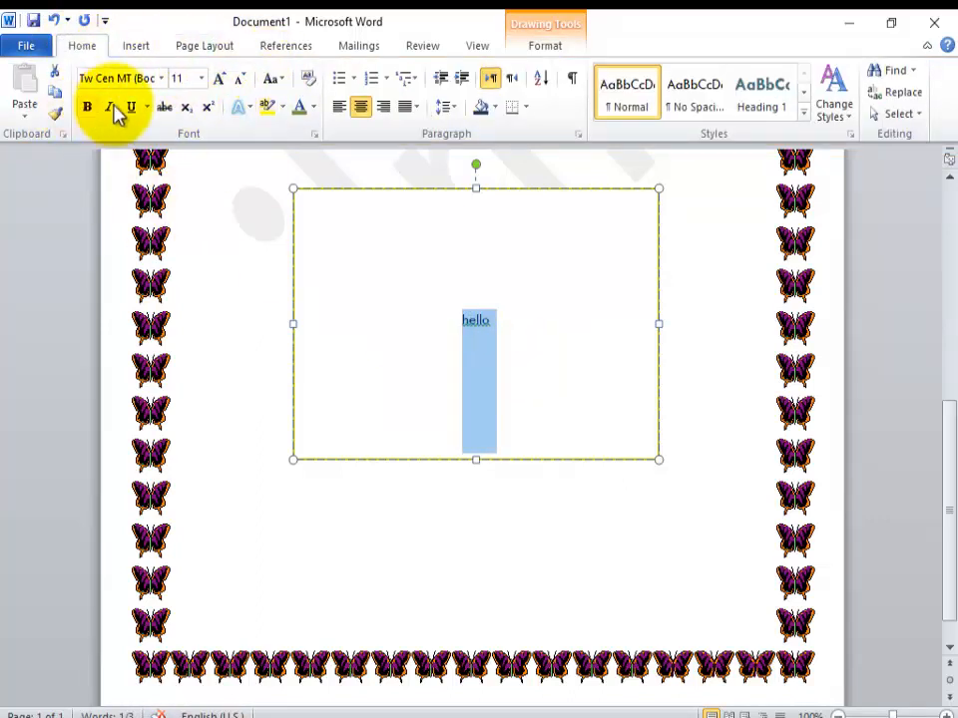
click(161, 79)
click(192, 261)
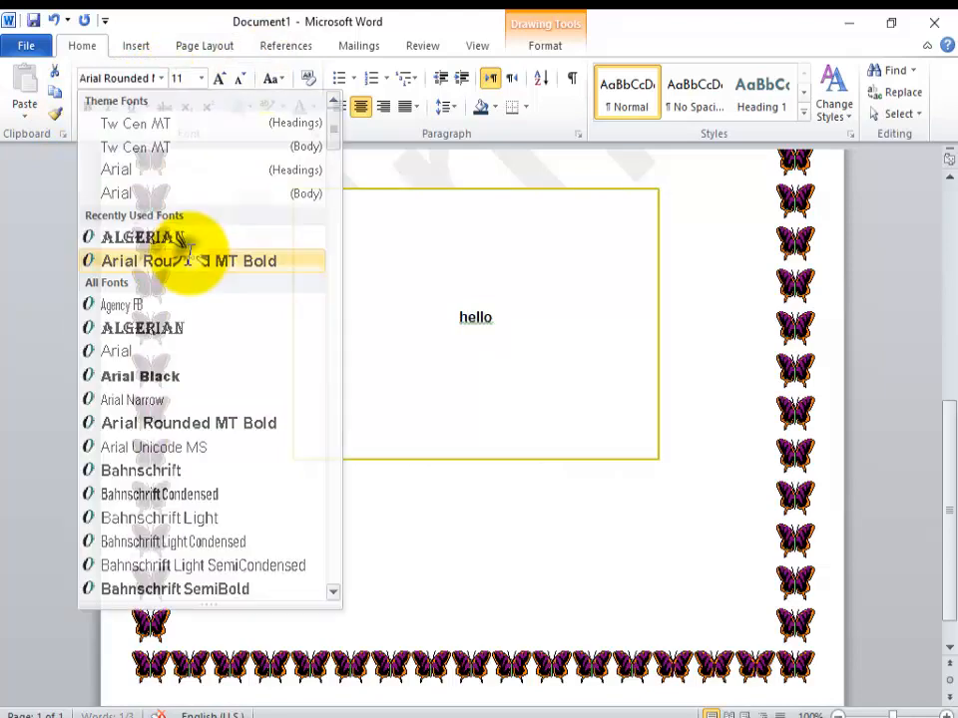
click(200, 78)
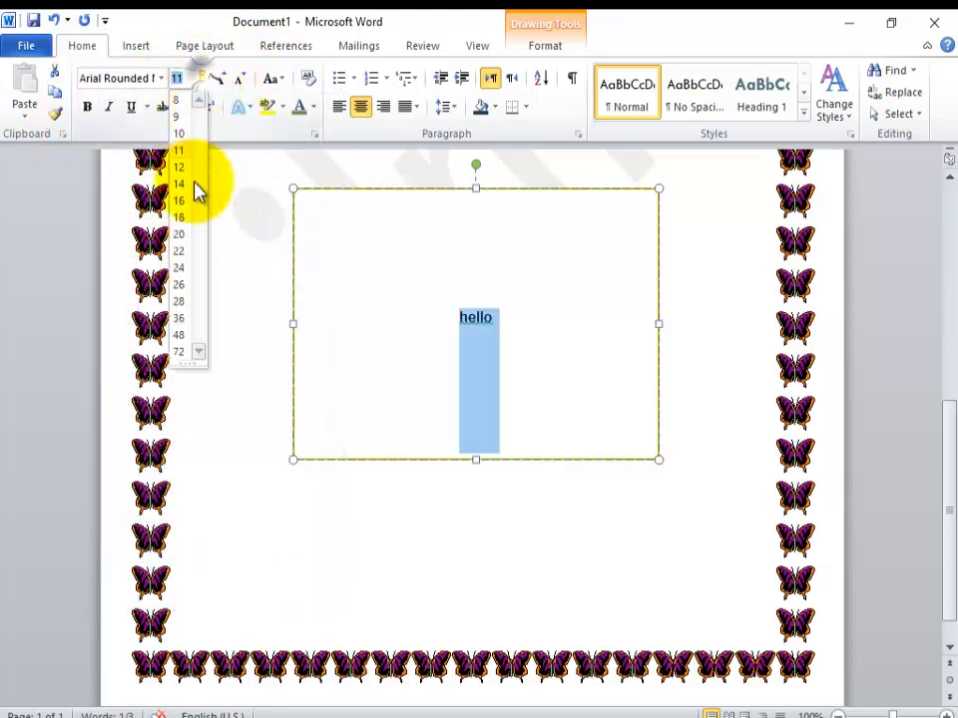
click(183, 351)
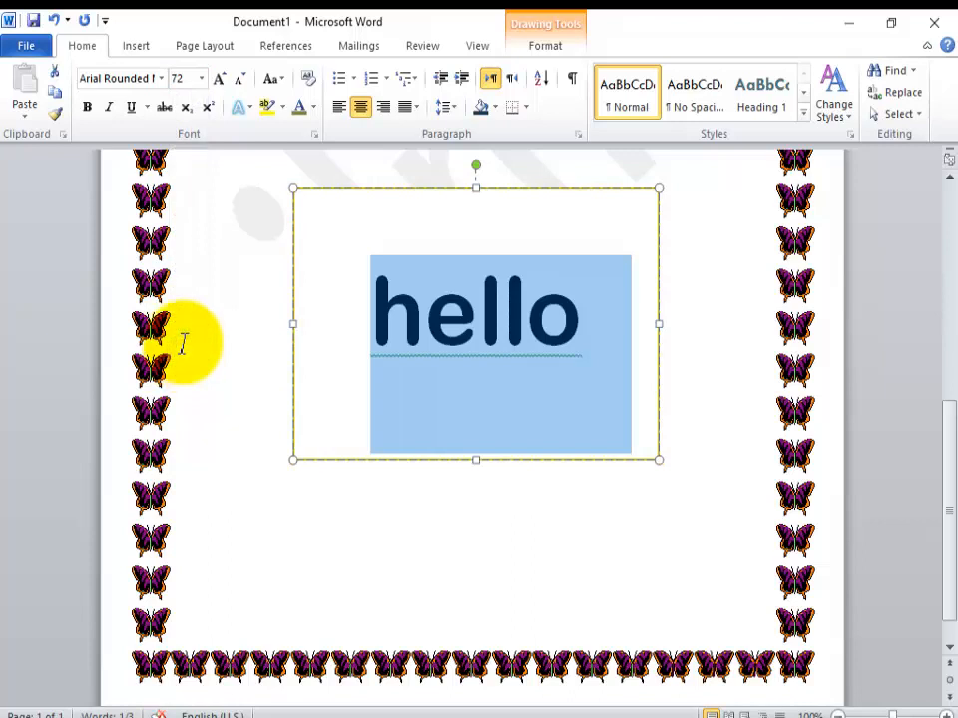
Step: Delete the yellow-outlined rectangle containing the text "hello"
click(654, 493)
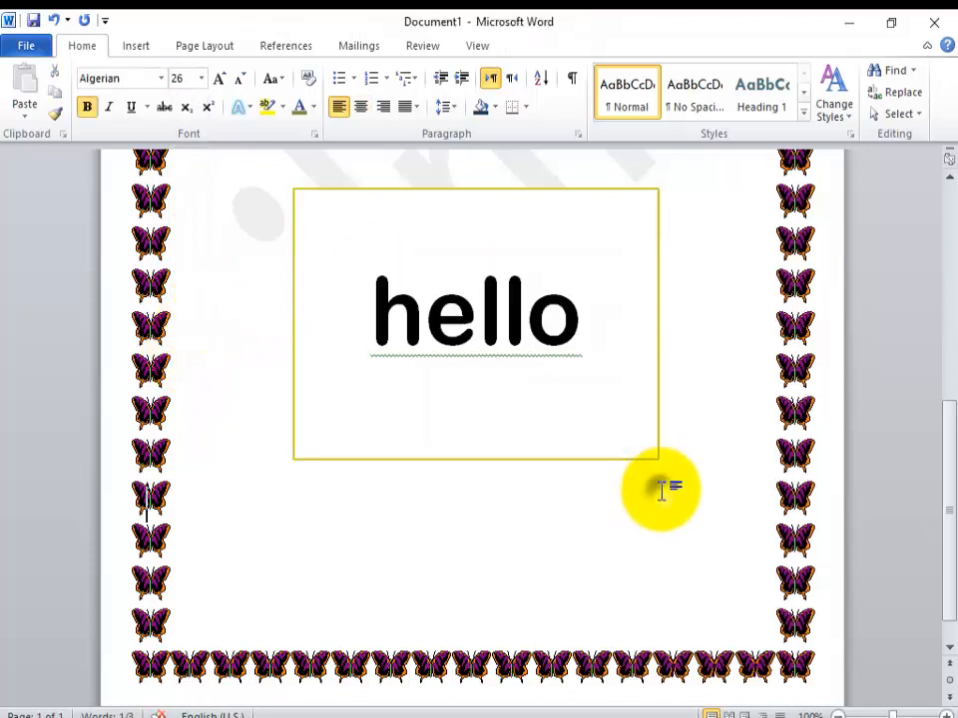
click(657, 209)
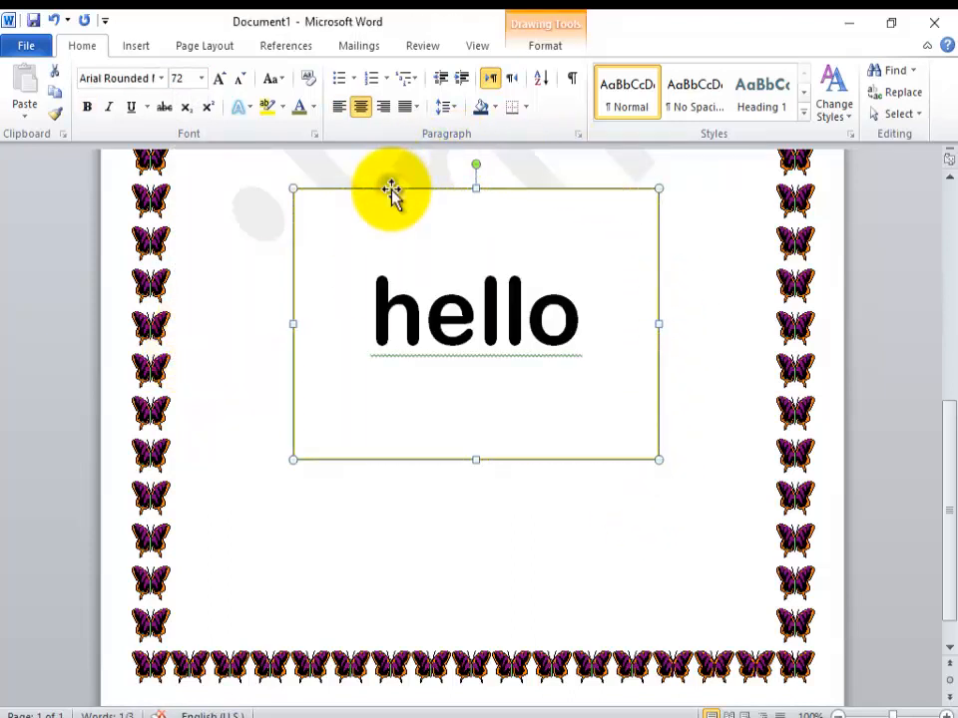
key(Delete)
Step: Draw a small text box in the blank area above the ILM HELPER heading
drag(949, 506, 937, 321)
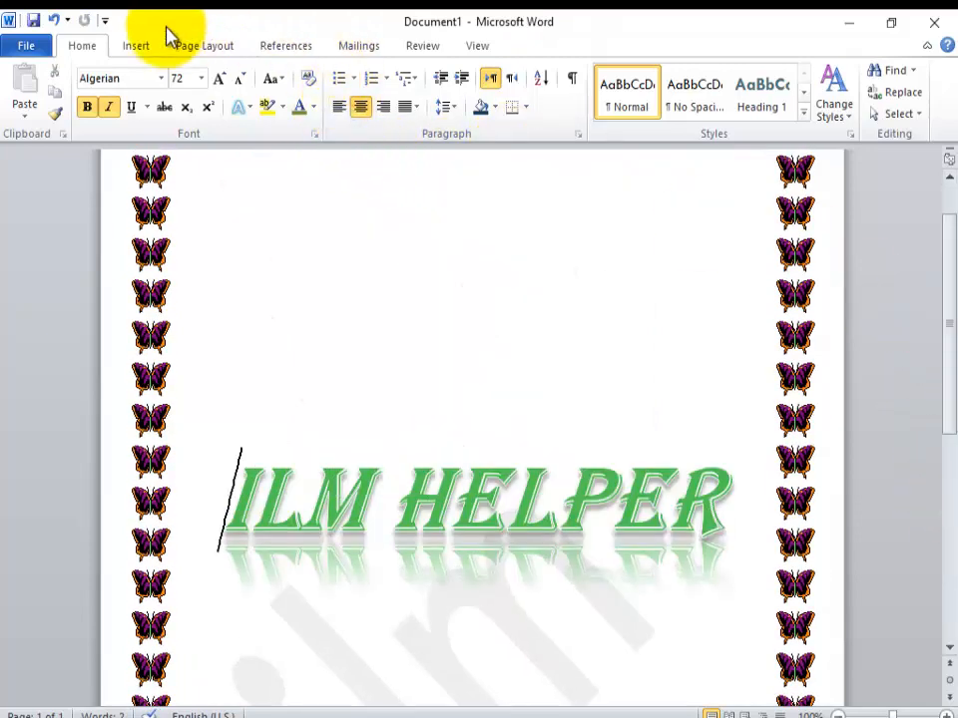
click(136, 45)
click(242, 100)
click(240, 153)
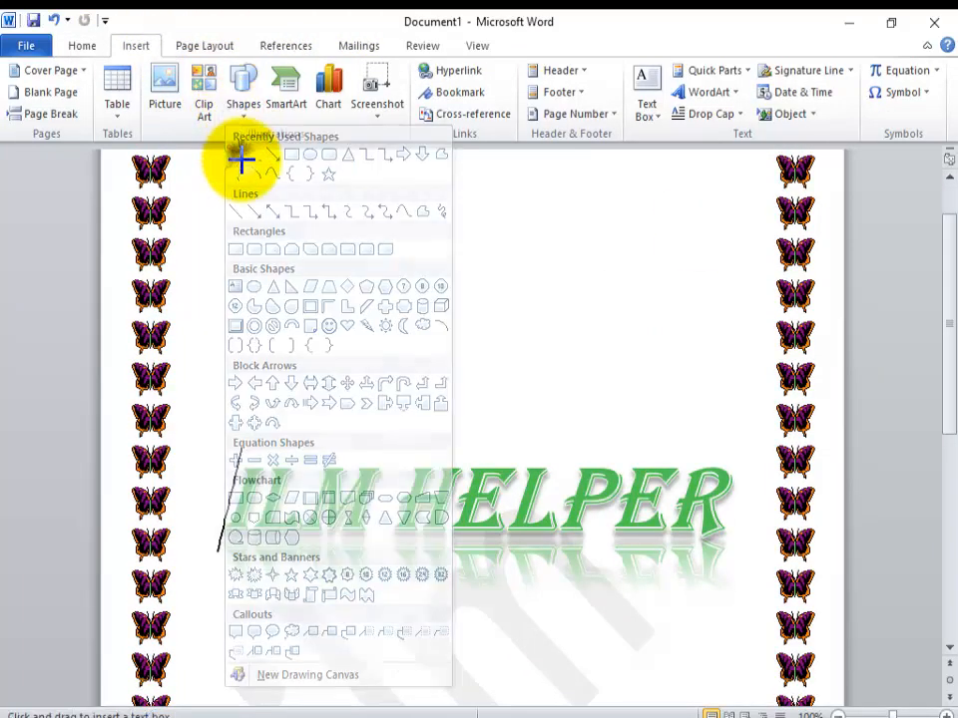
drag(348, 289, 543, 387)
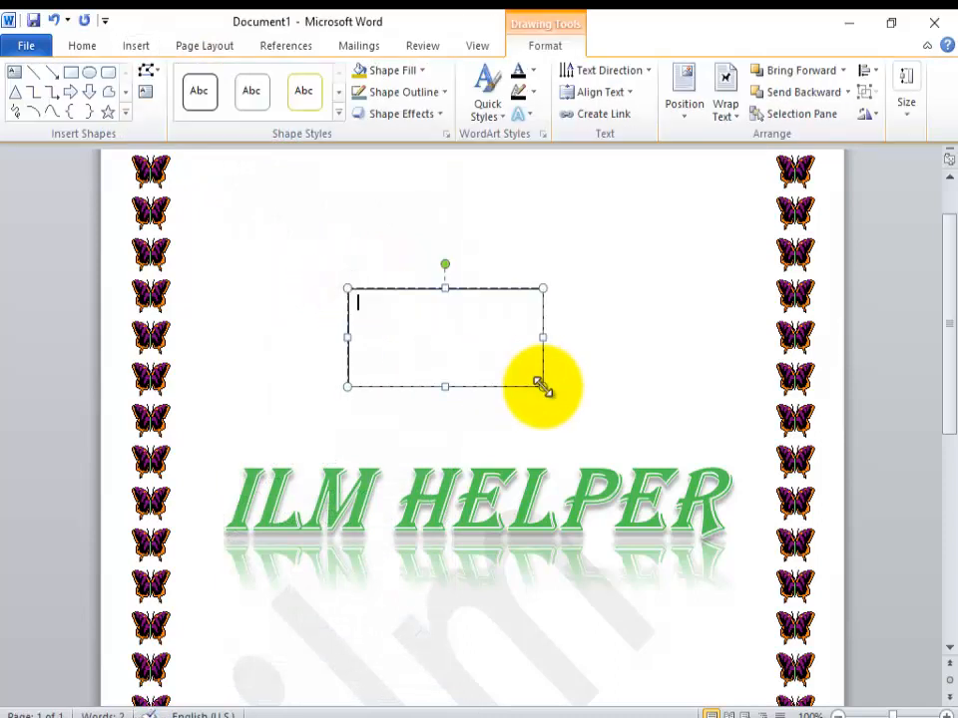
Step: Give the new text box an orange theme-colour outline and an inner shadow along its left edge
click(423, 72)
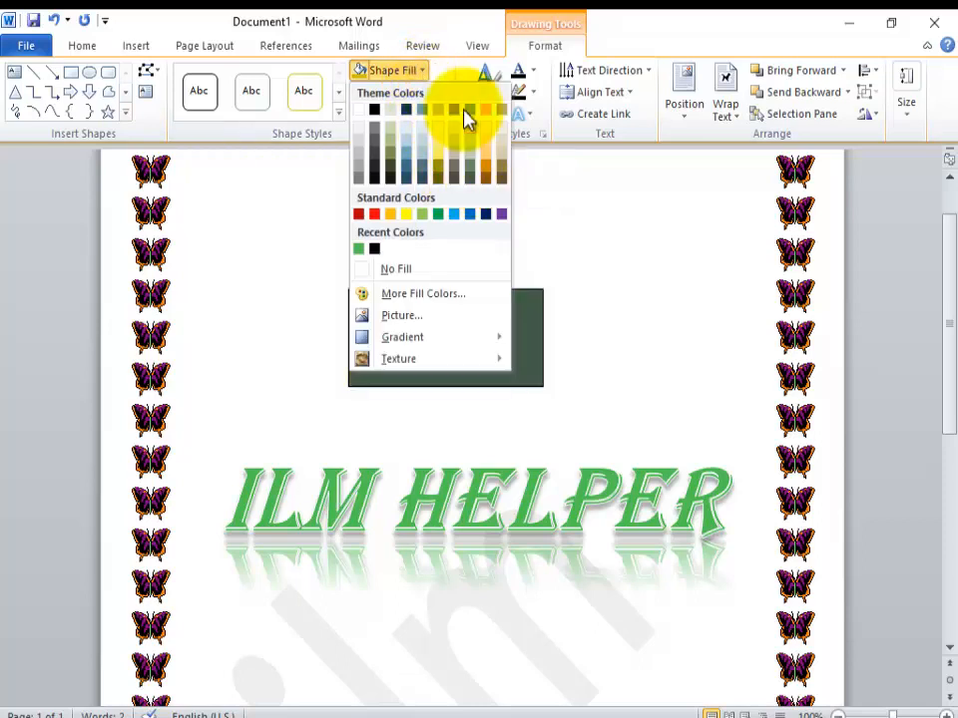
click(306, 165)
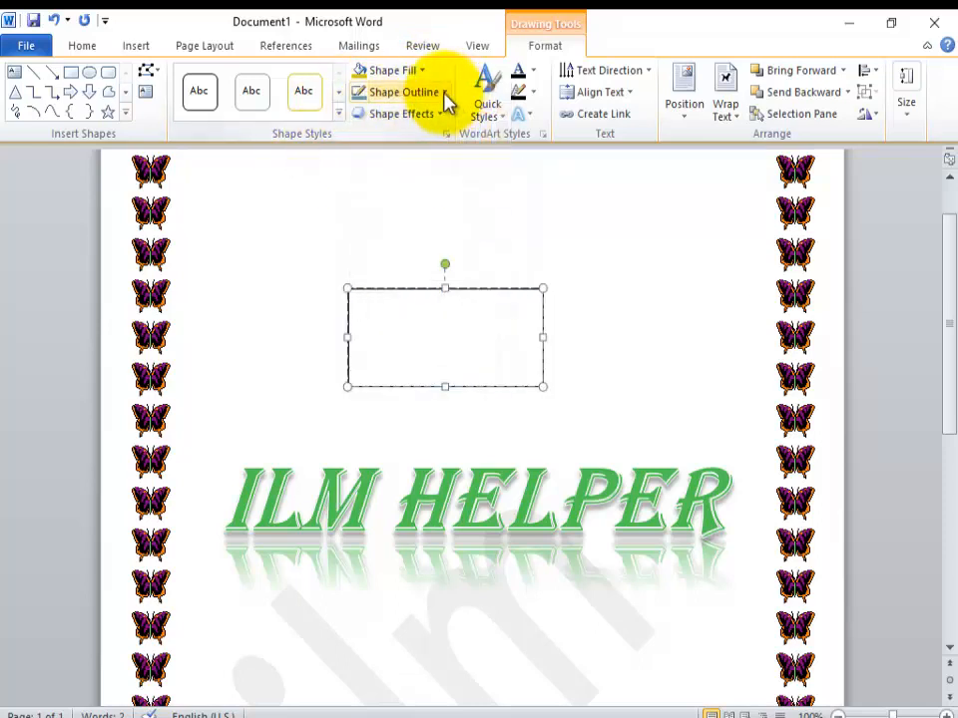
click(445, 92)
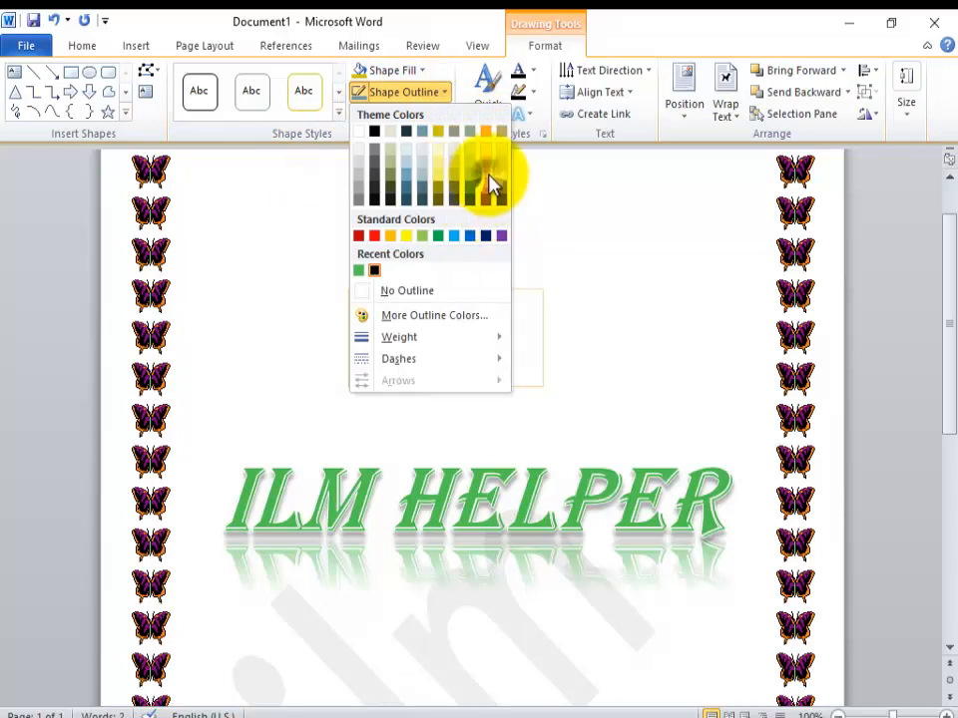
click(489, 174)
click(436, 116)
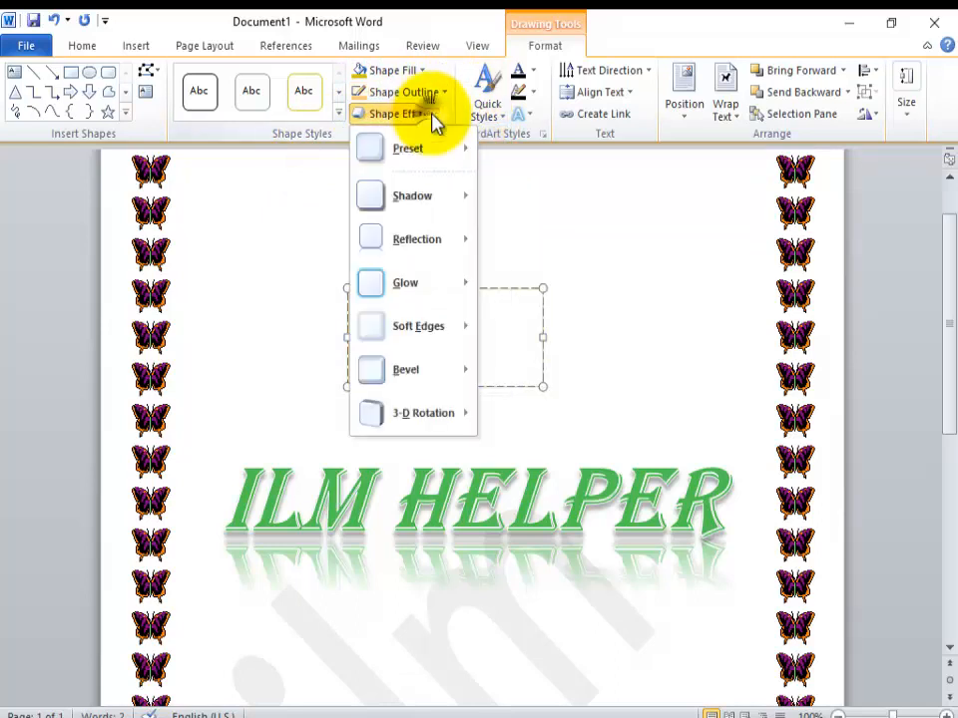
mouse_move(433, 203)
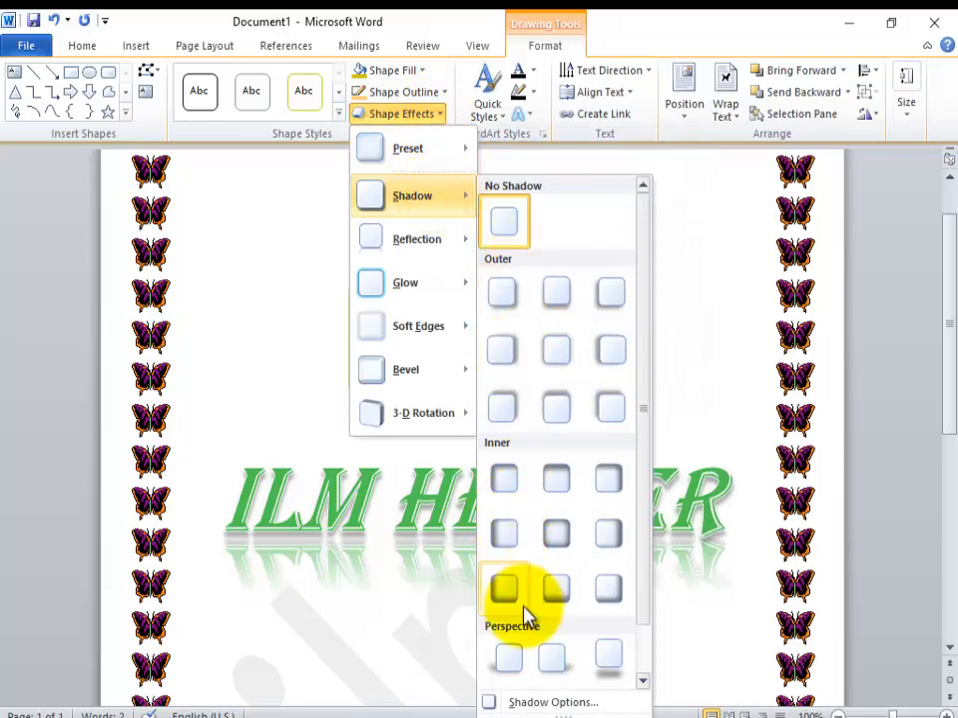
click(513, 532)
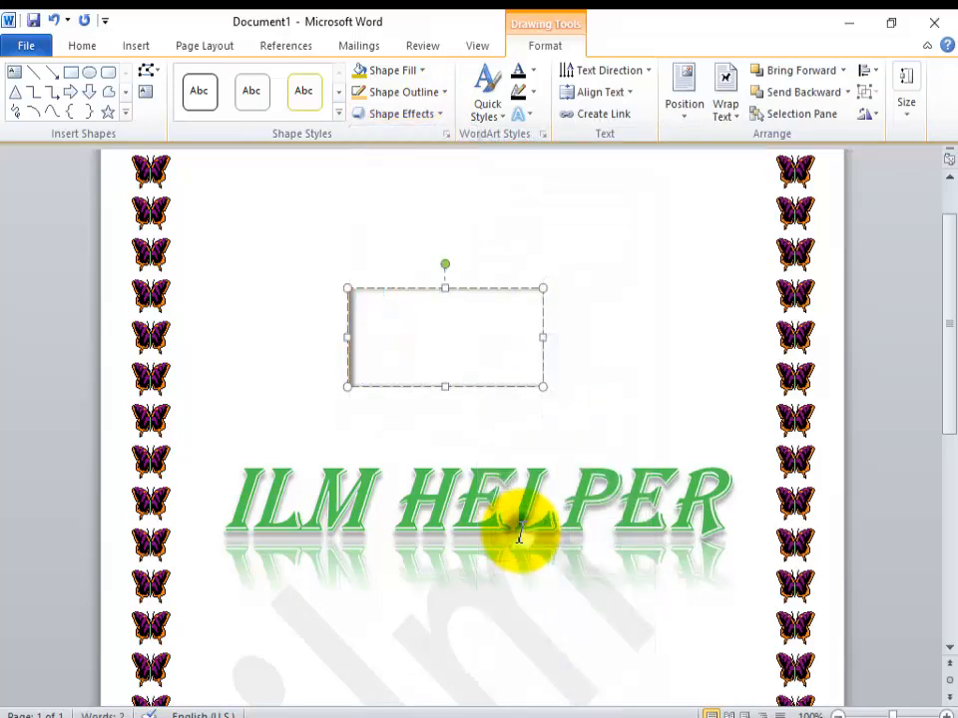
Step: Delete the shadowed text box above the ILM HELPER heading
click(441, 114)
mouse_move(387, 371)
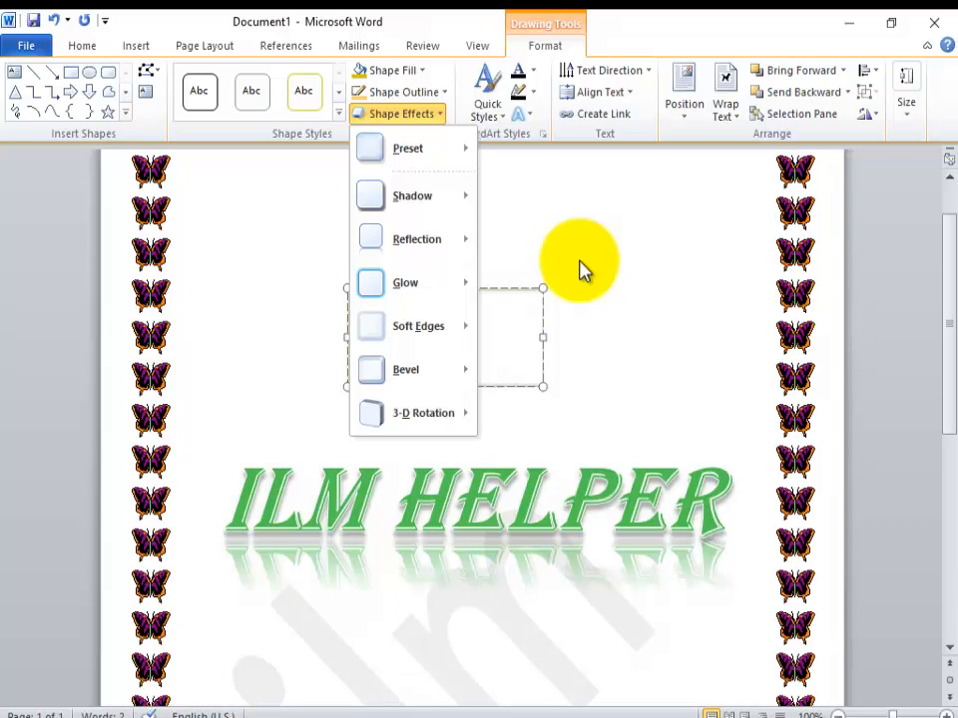
click(618, 327)
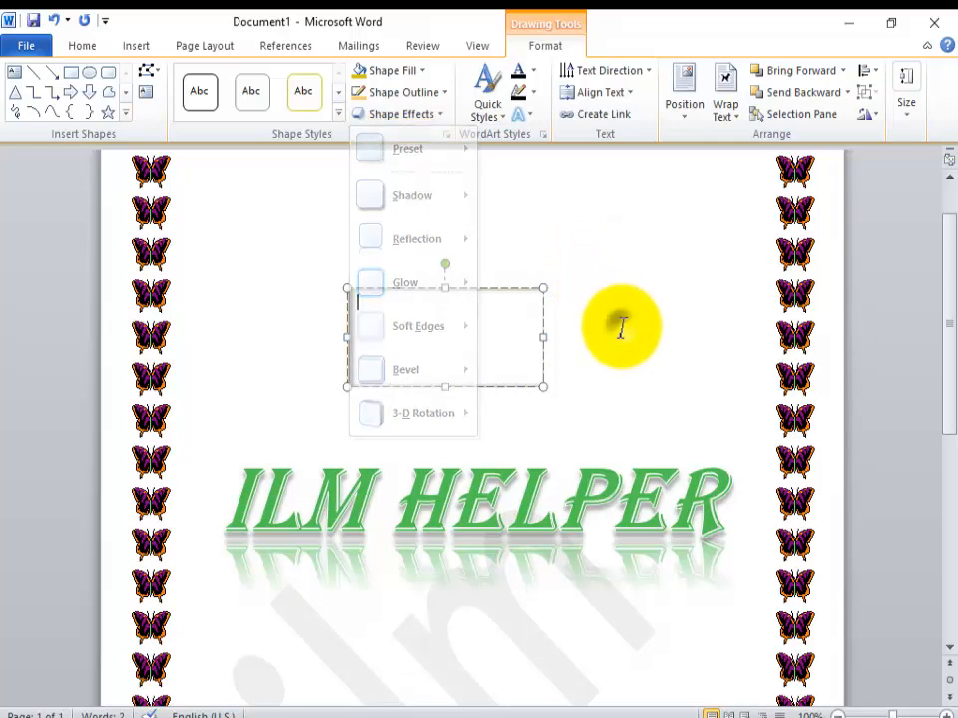
click(482, 290)
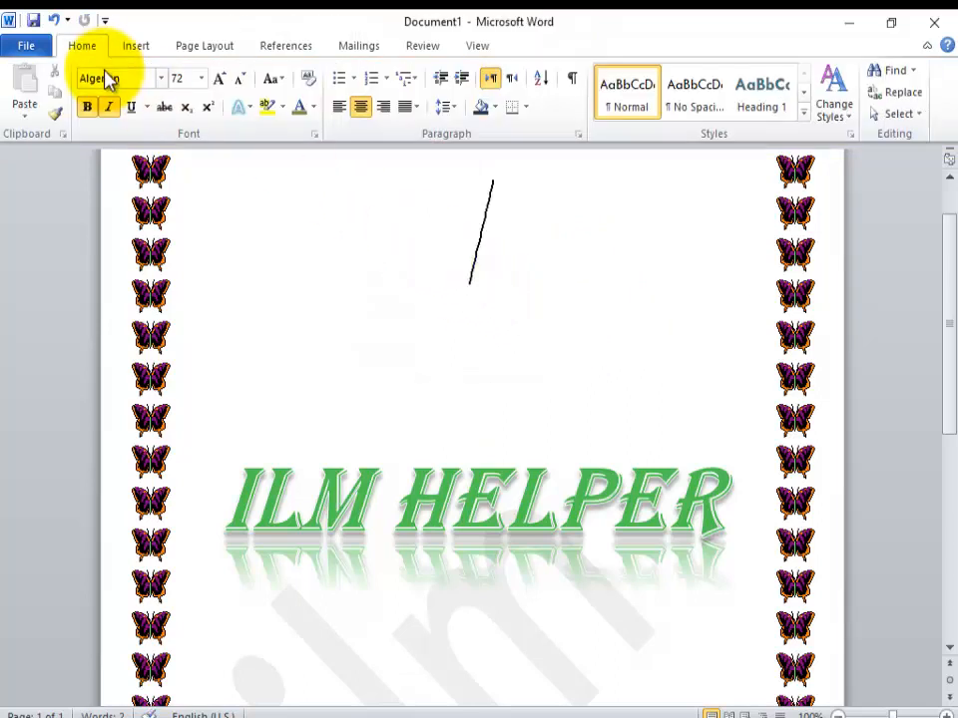
Step: Insert an Alternating Hexagons SmartArt graphic above the ILM HELPER heading
click(136, 46)
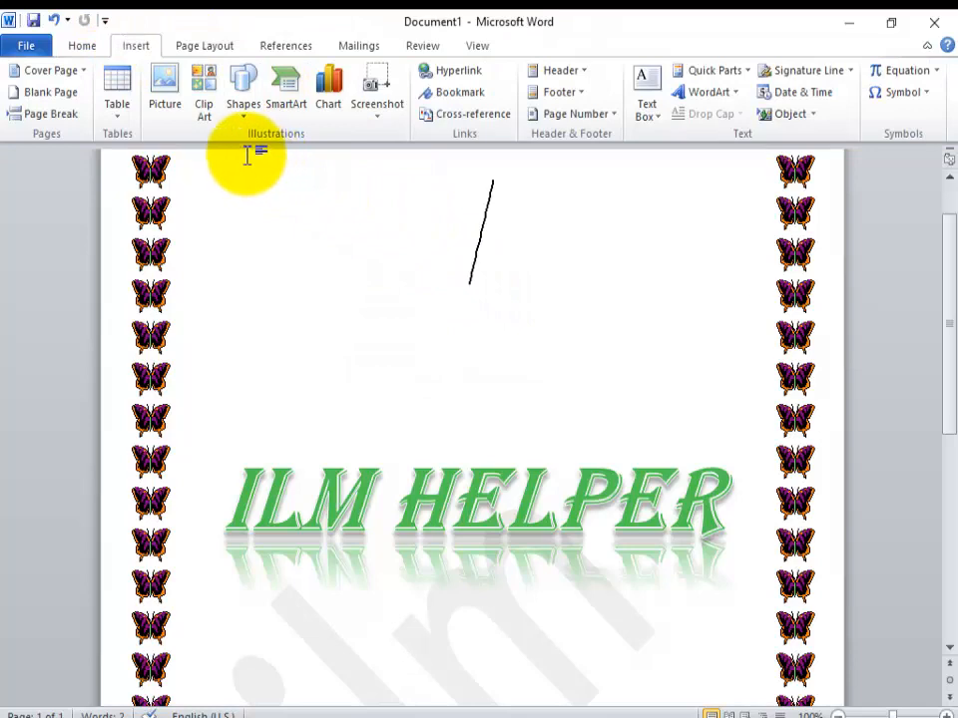
key(ctrl+z)
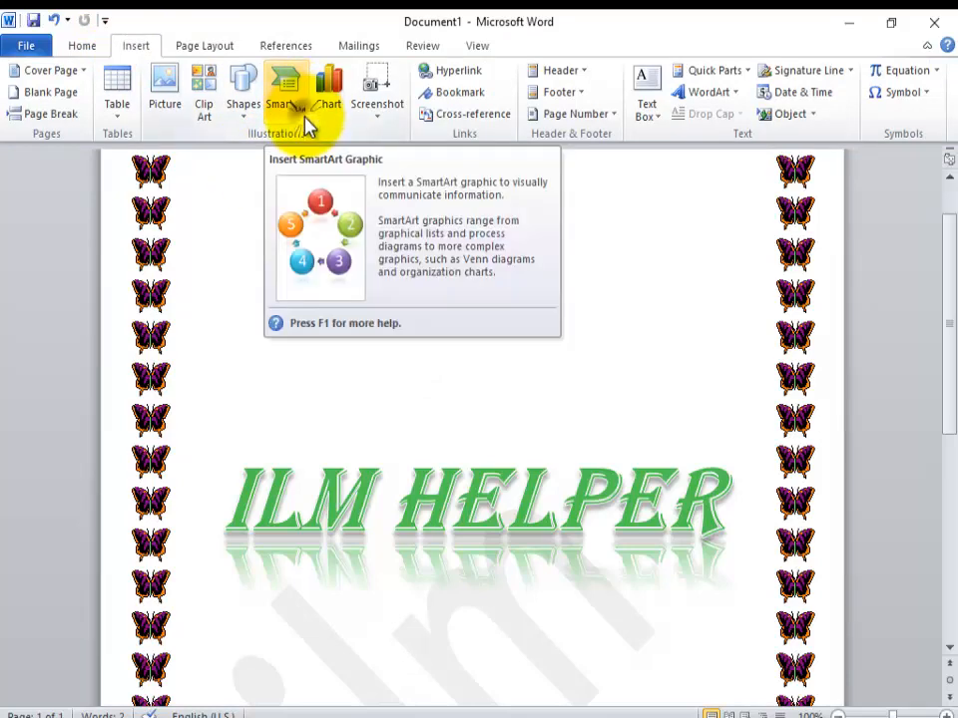
click(305, 121)
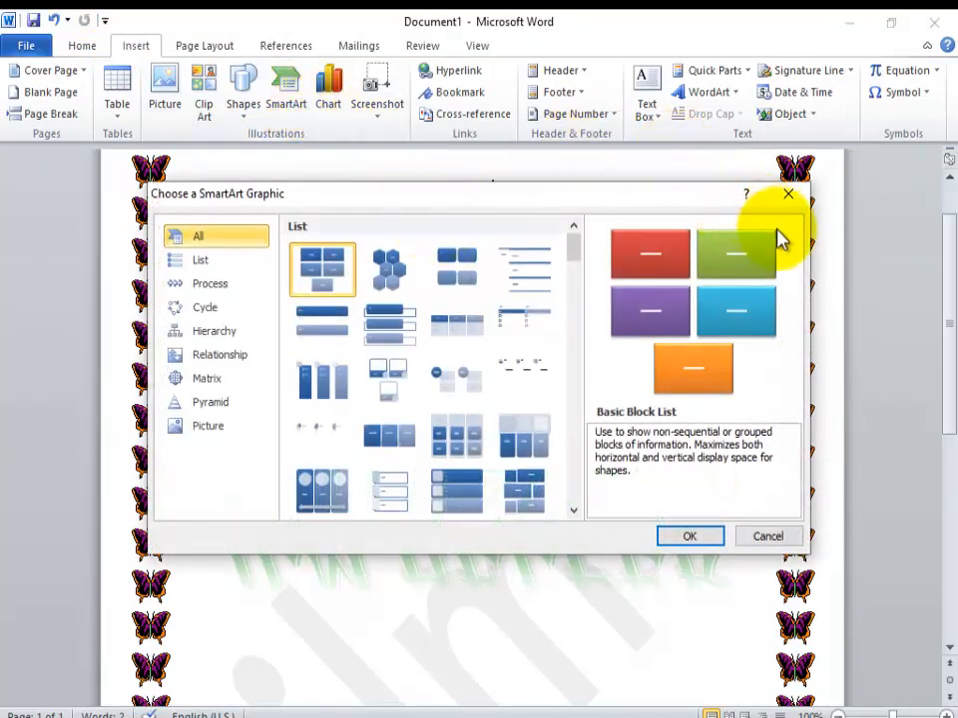
click(387, 271)
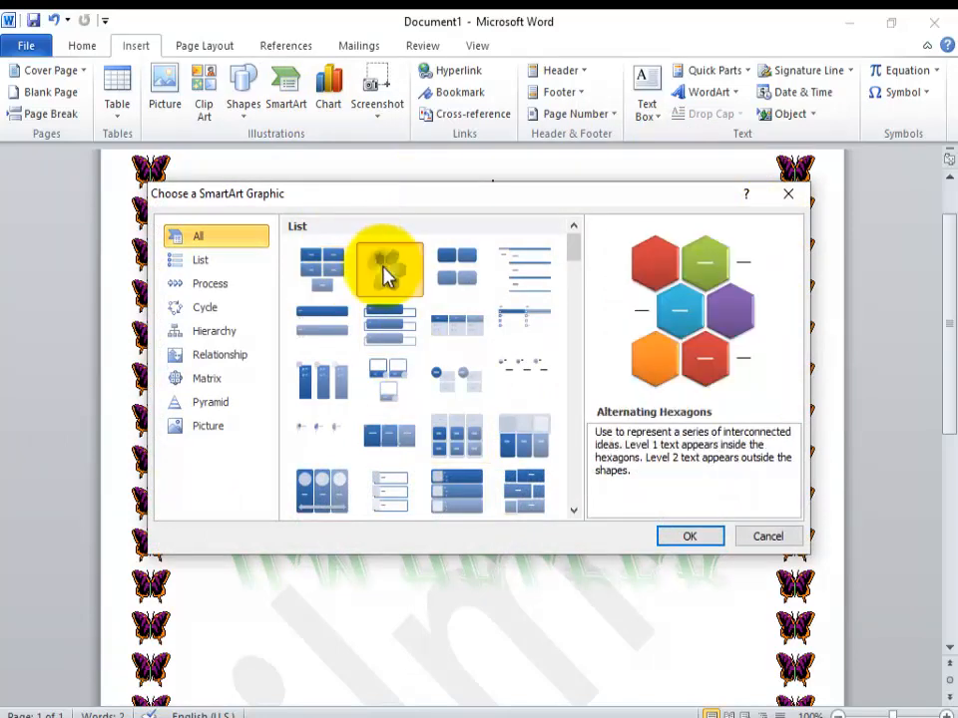
click(703, 544)
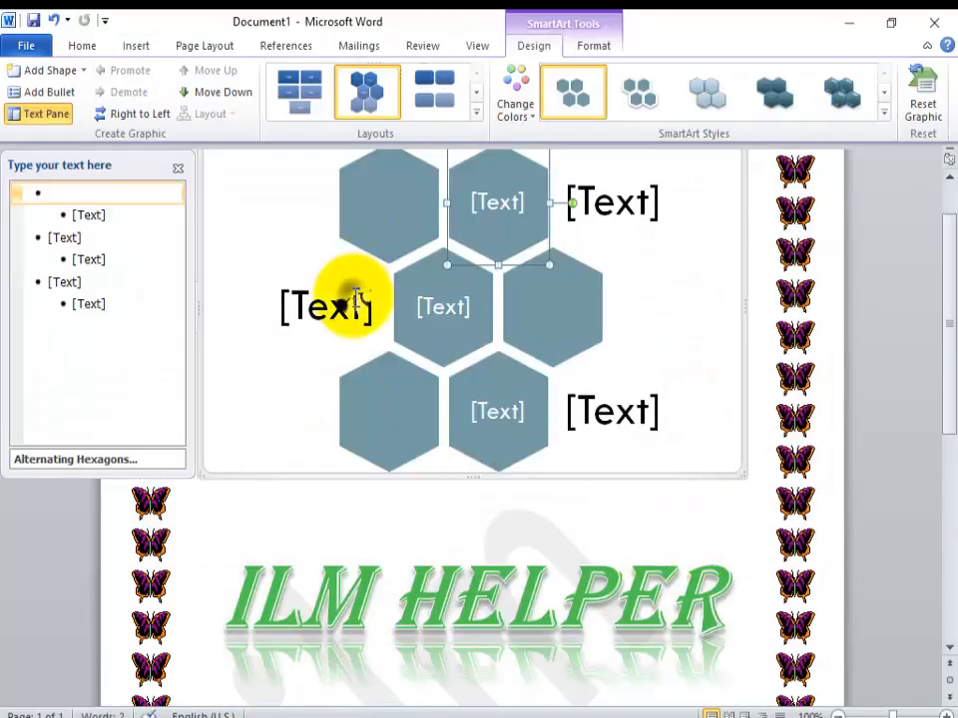
Step: Close the SmartArt text pane and delete the hexagon graphic from the page
click(357, 304)
click(427, 299)
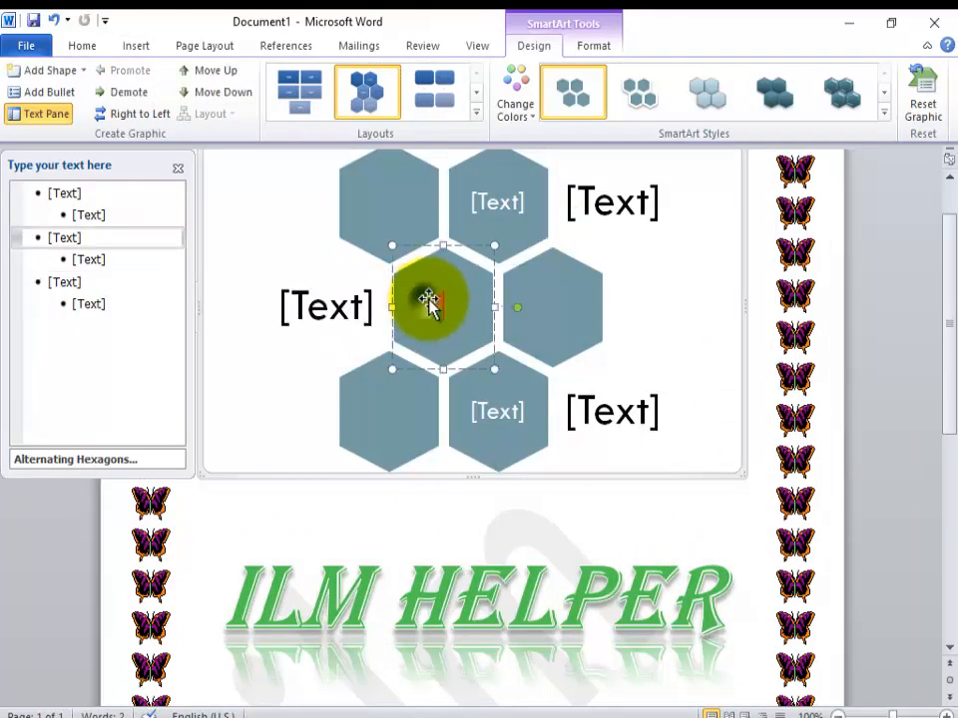
click(528, 328)
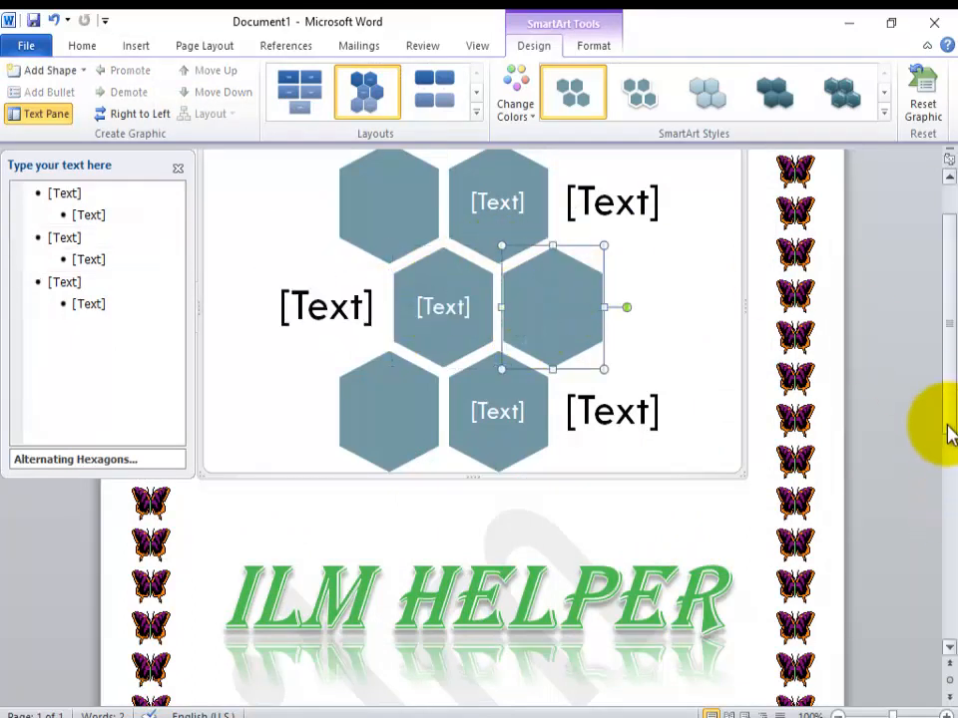
scroll(948, 387, up, 2)
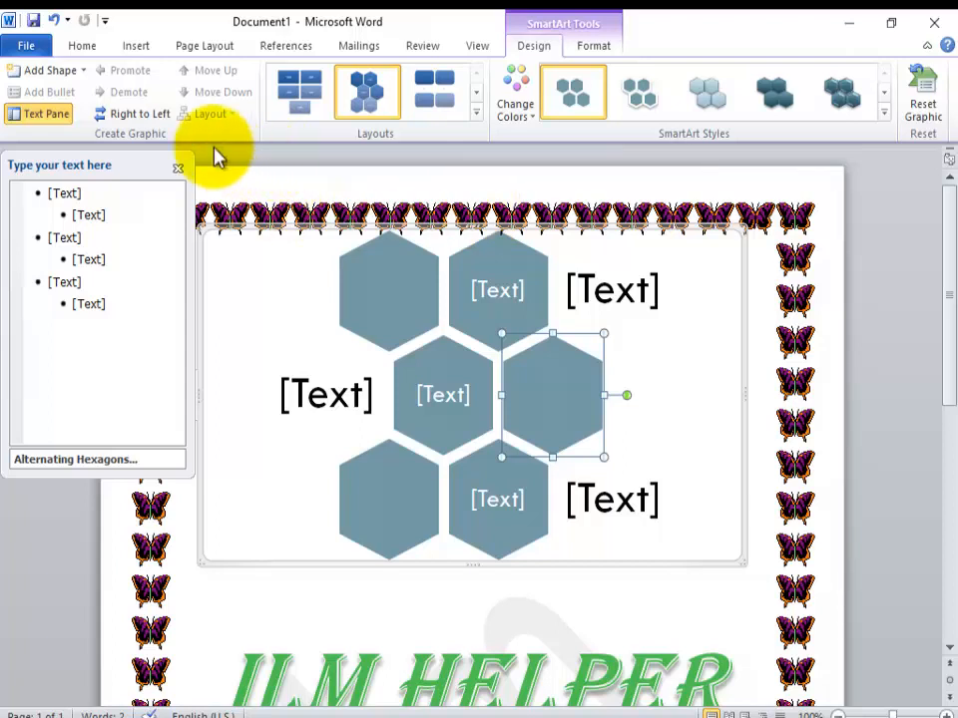
click(176, 174)
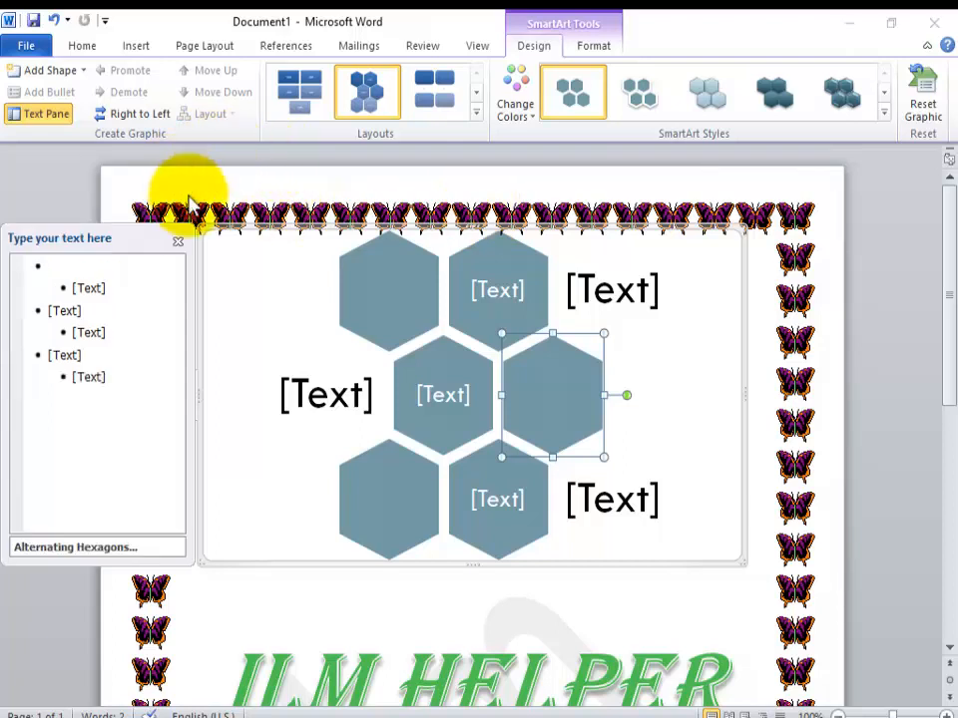
click(179, 242)
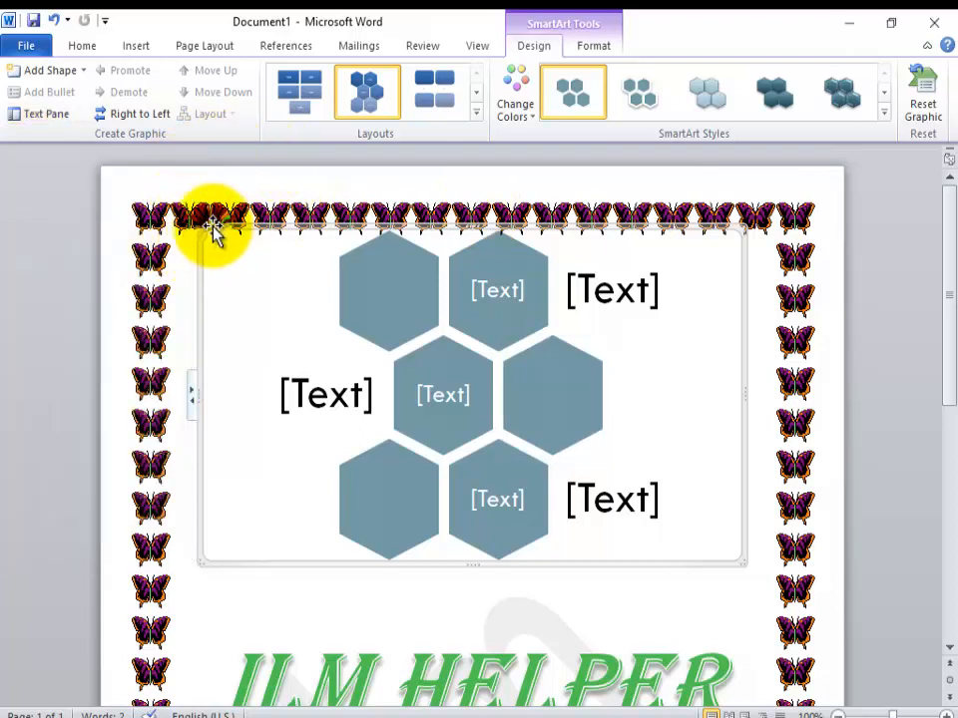
key(Delete)
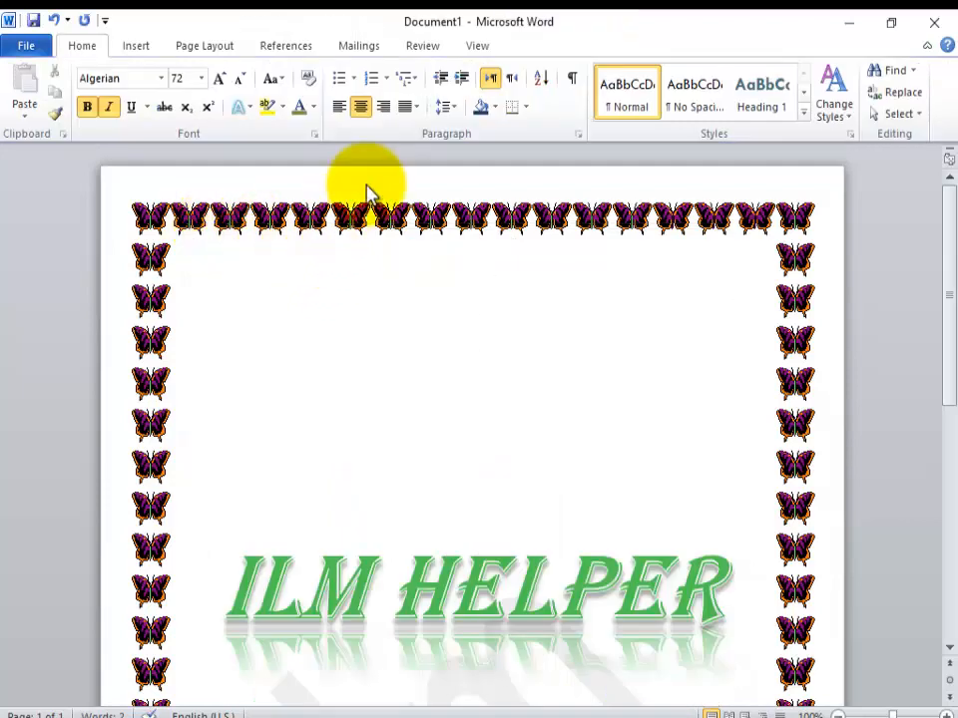
Step: Look through the chart types available for insertion, from Column down to Bubble, without inserting a chart
click(136, 46)
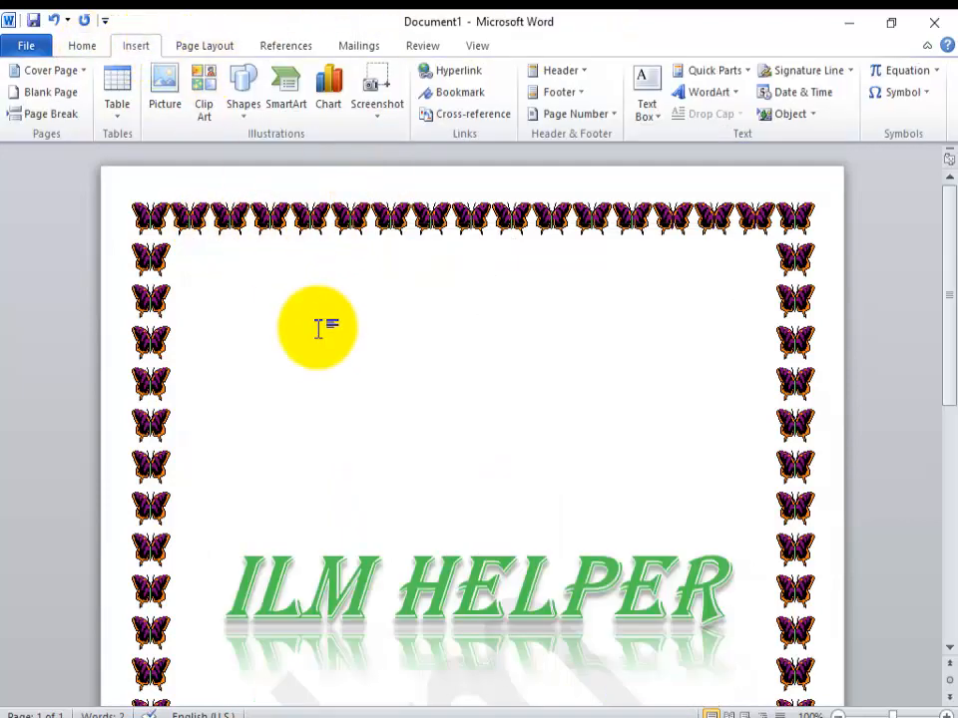
click(332, 92)
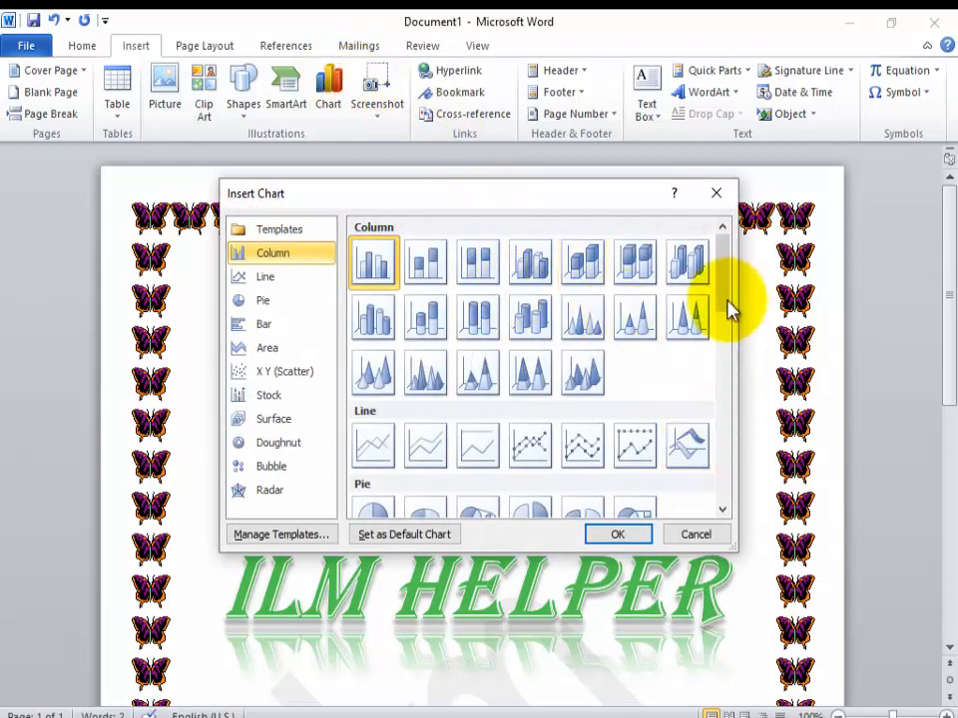
drag(728, 307, 727, 447)
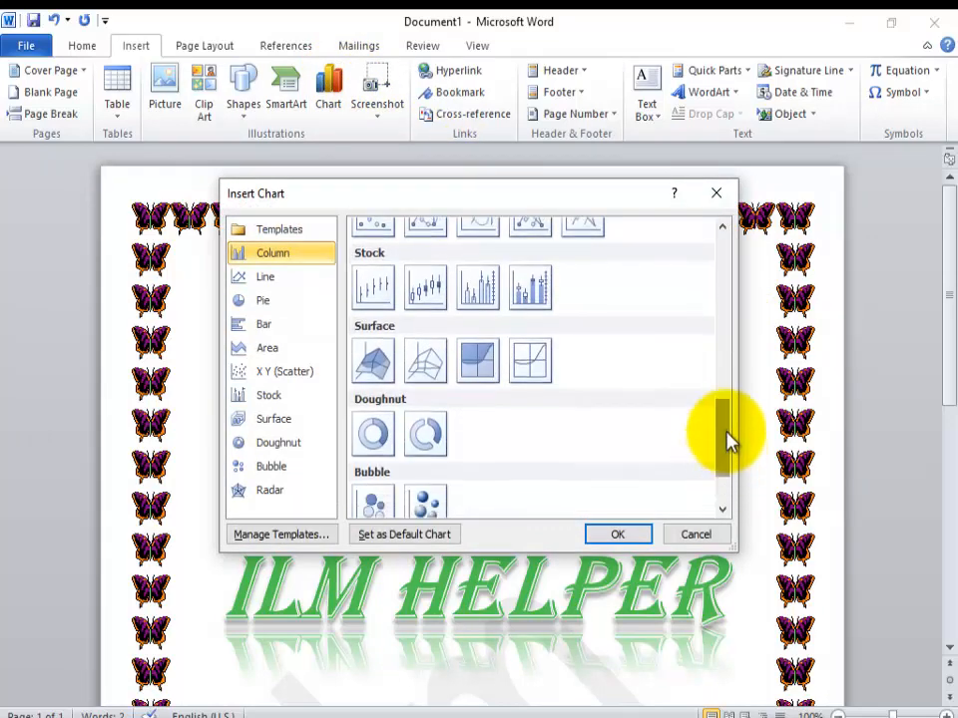
click(716, 193)
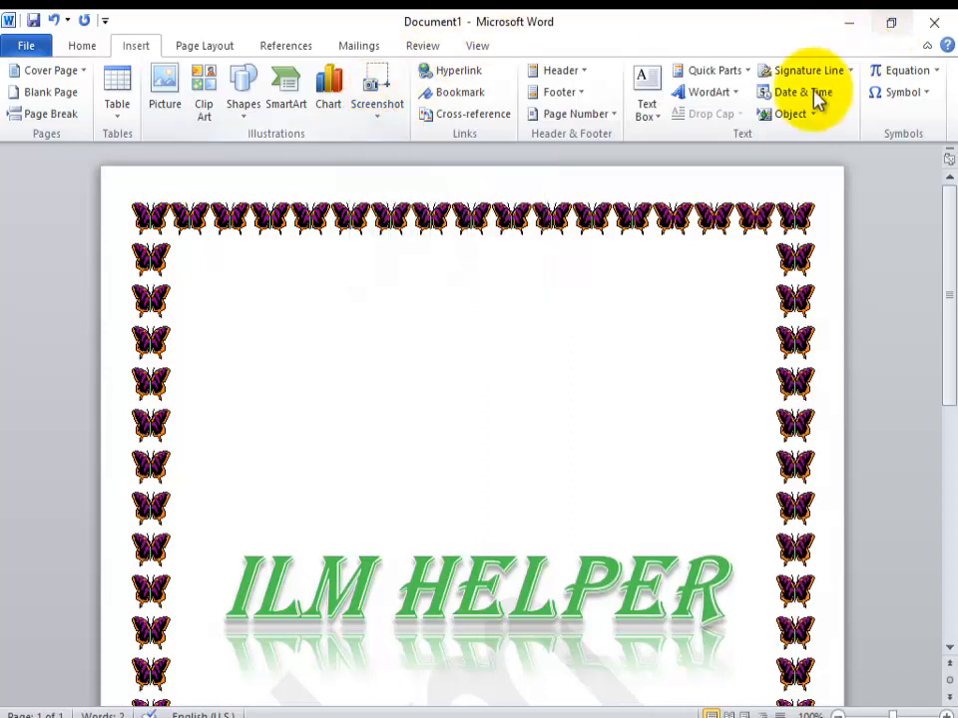
Step: Insert the built-in Alphabet Sidebar text box on the page
click(667, 126)
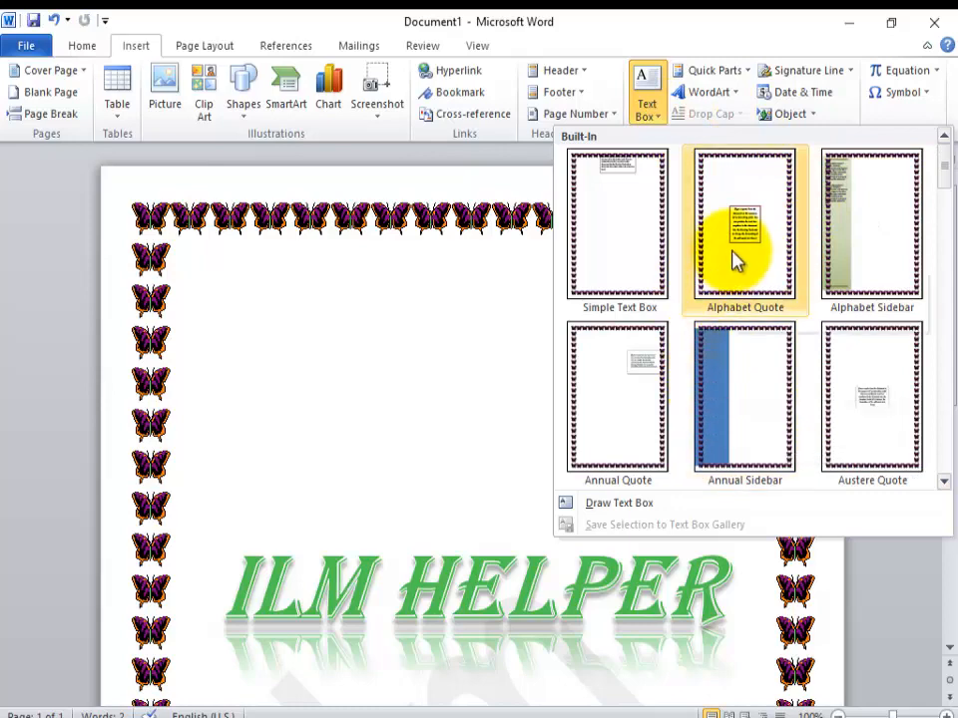
click(846, 263)
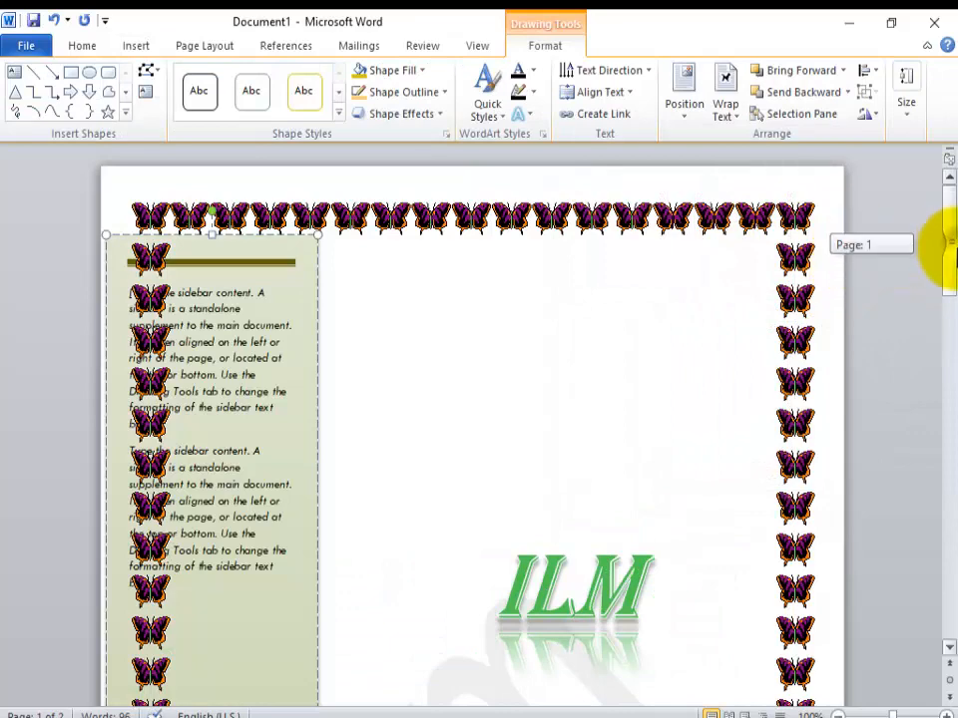
drag(951, 249, 948, 208)
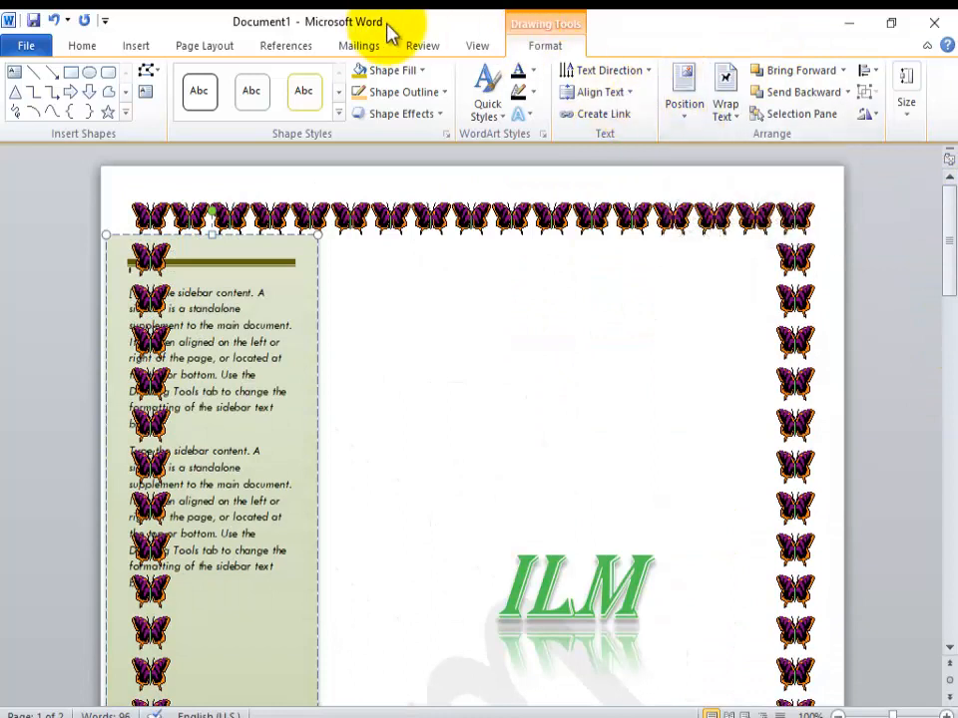
Step: Draw a small text box in the blank area of the page beside the sidebar
click(140, 45)
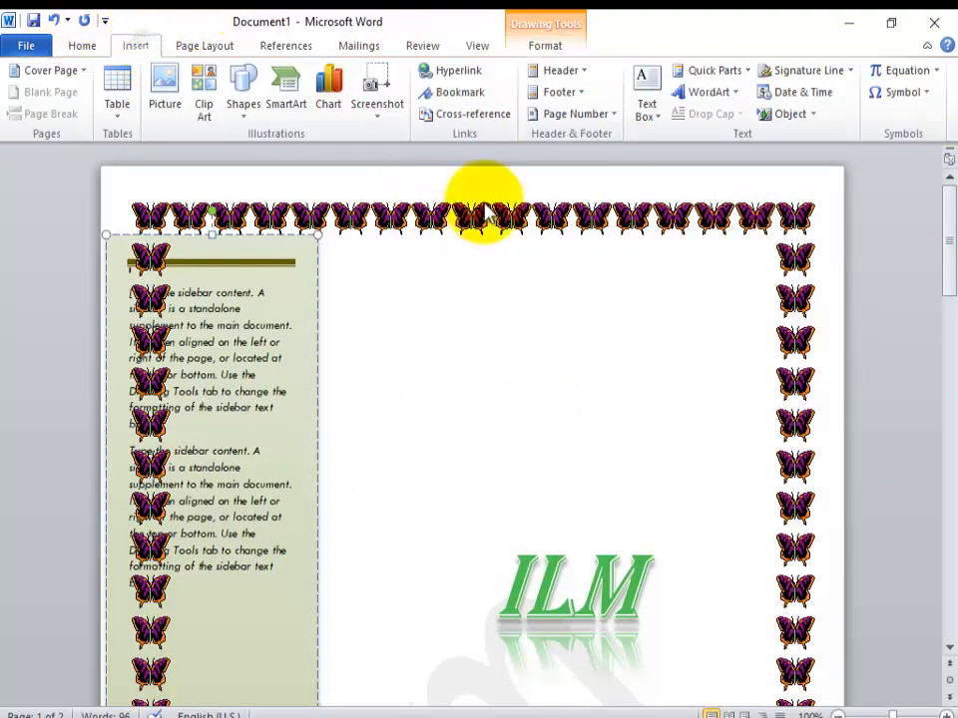
click(653, 115)
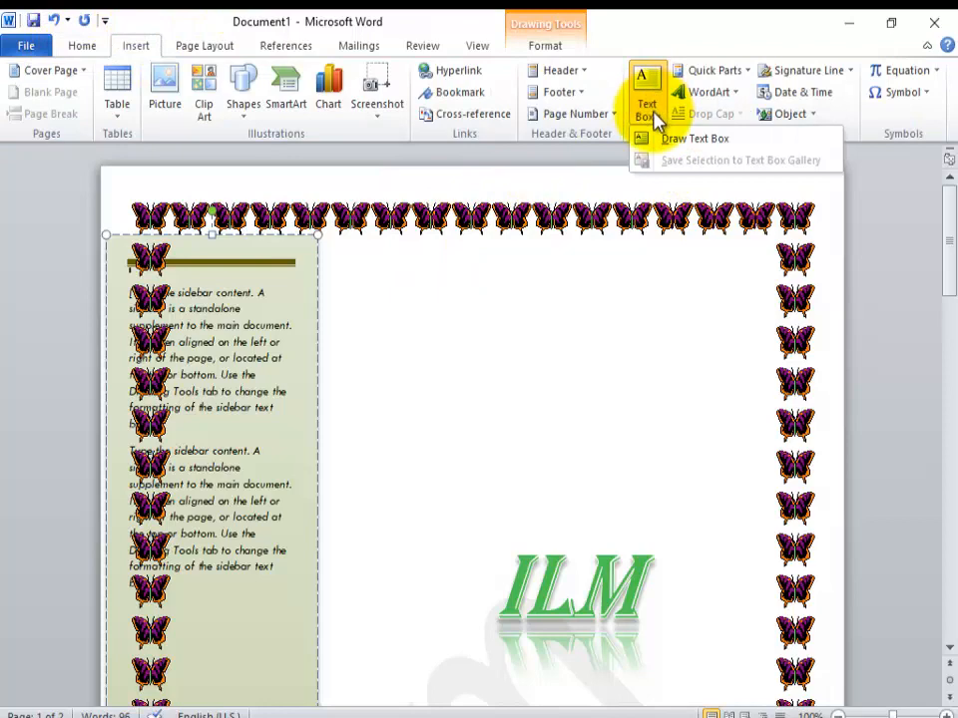
click(660, 139)
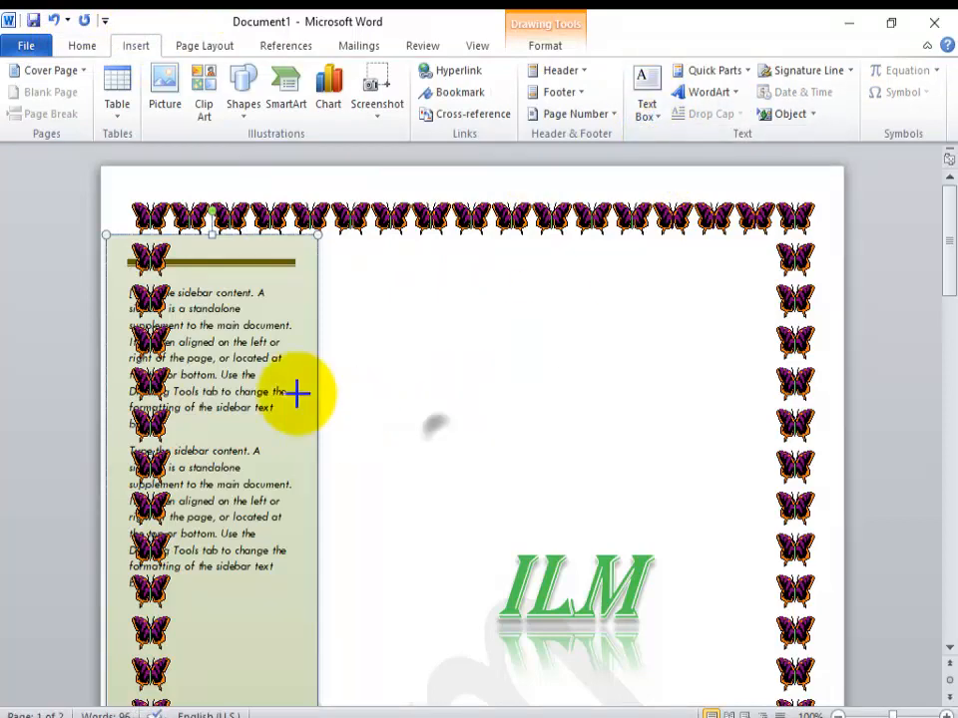
drag(435, 430, 465, 525)
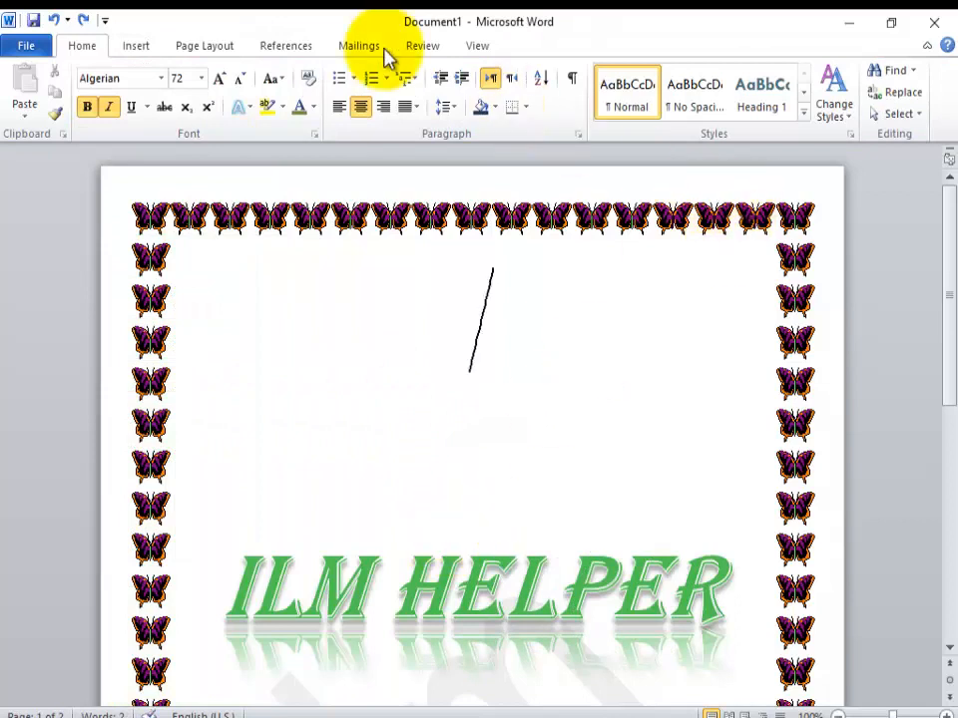
Step: Convert the ILM HELPER heading into WordArt using the glossy reflected style at the end of the gallery
click(134, 48)
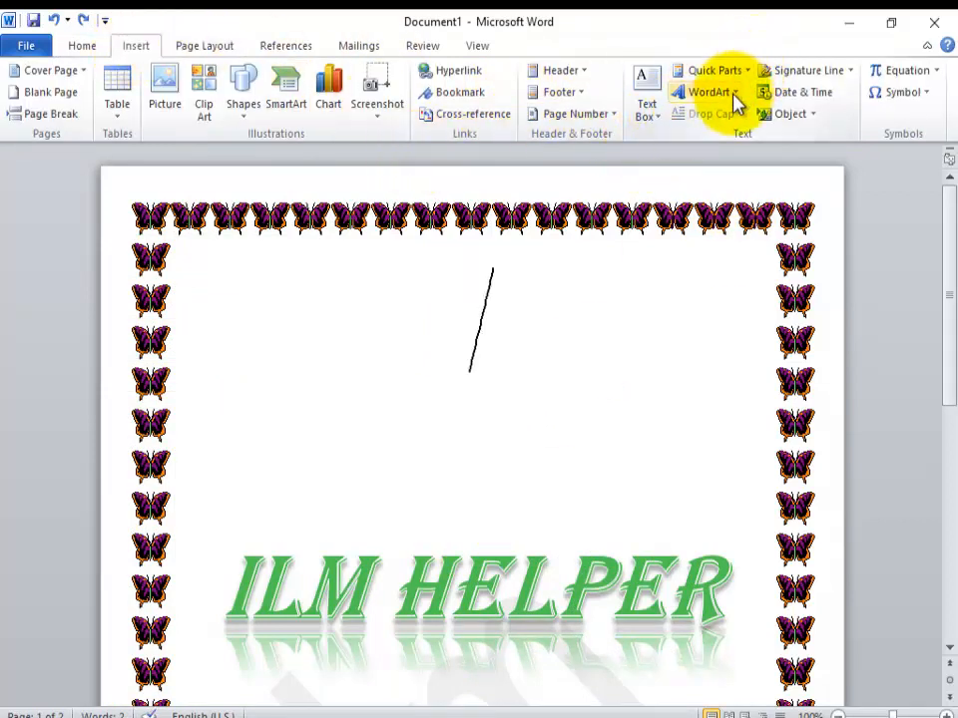
drag(731, 576, 320, 513)
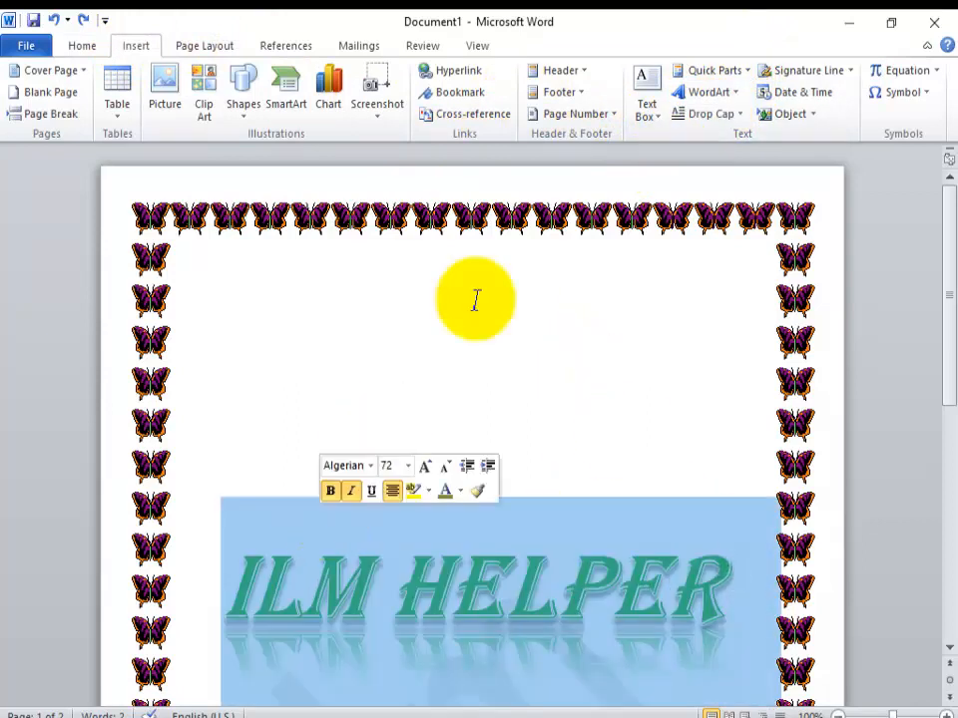
click(738, 92)
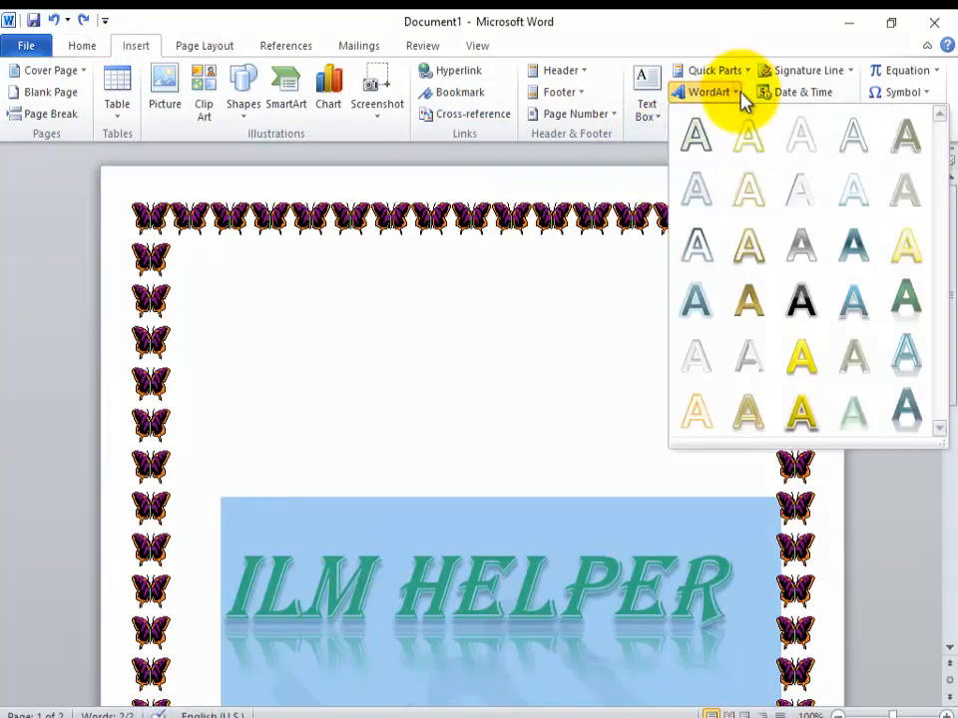
click(895, 419)
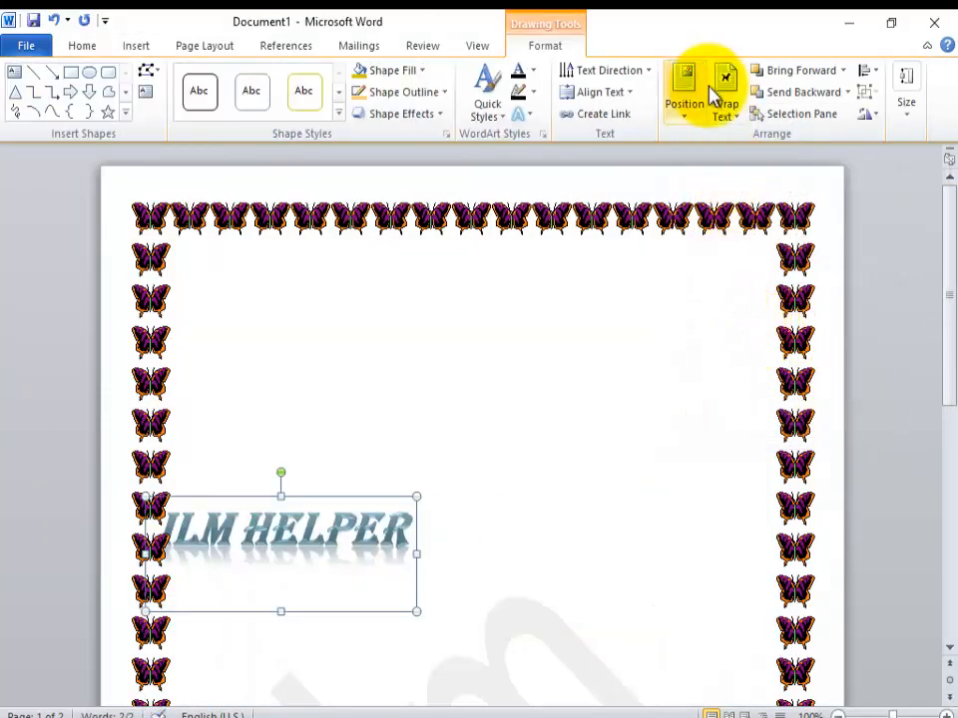
click(733, 113)
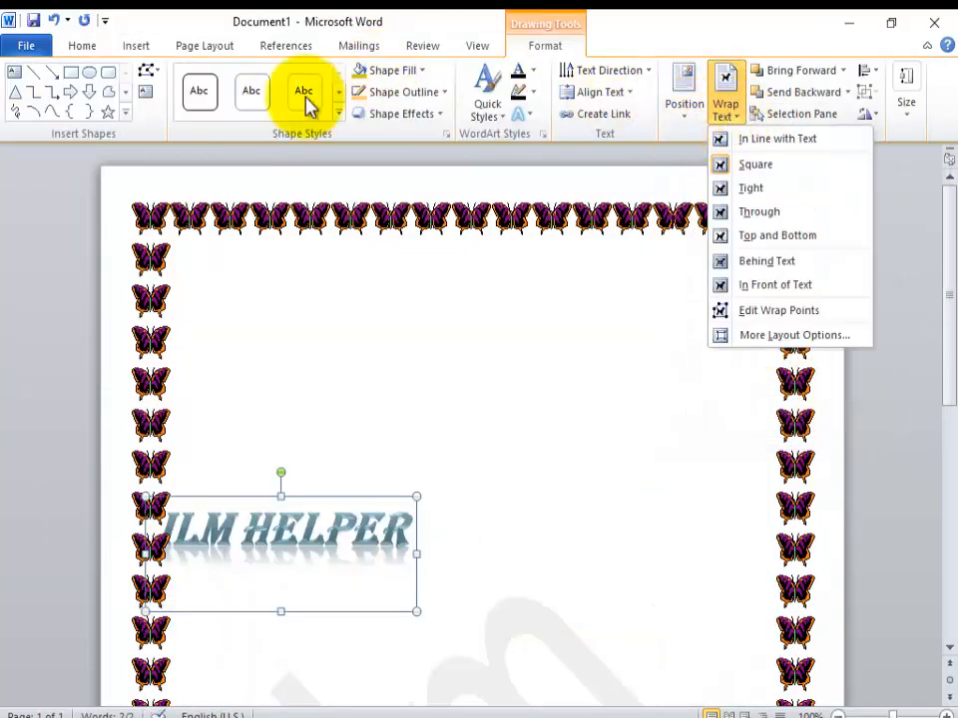
Step: Insert a second ILM HELPER WordArt in the pale green style and move it clear of the first one
click(139, 46)
click(139, 46)
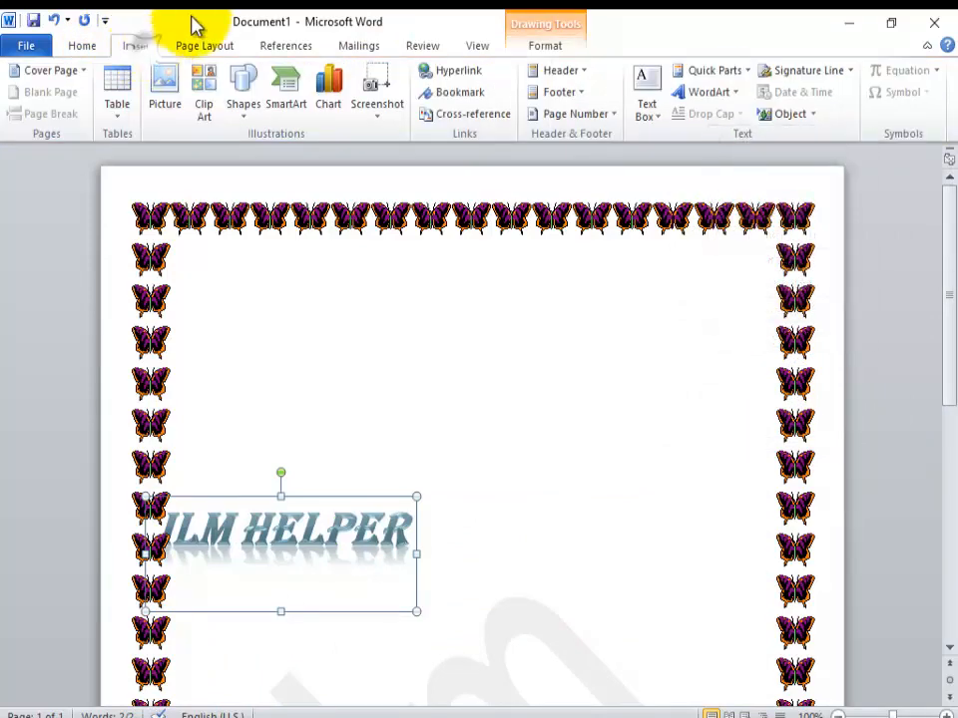
click(736, 95)
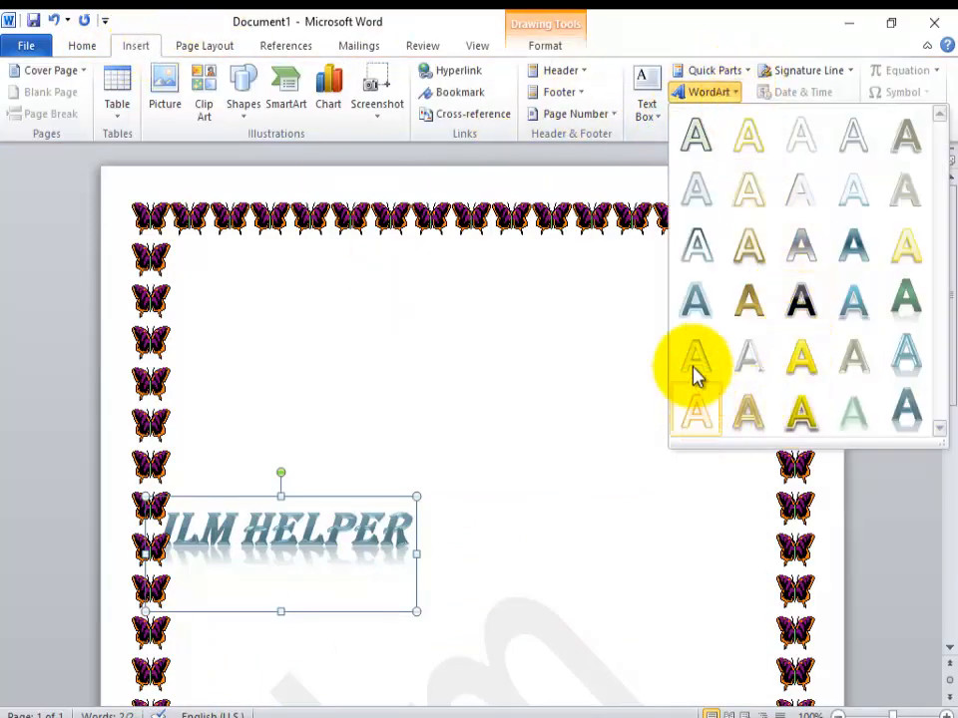
click(862, 419)
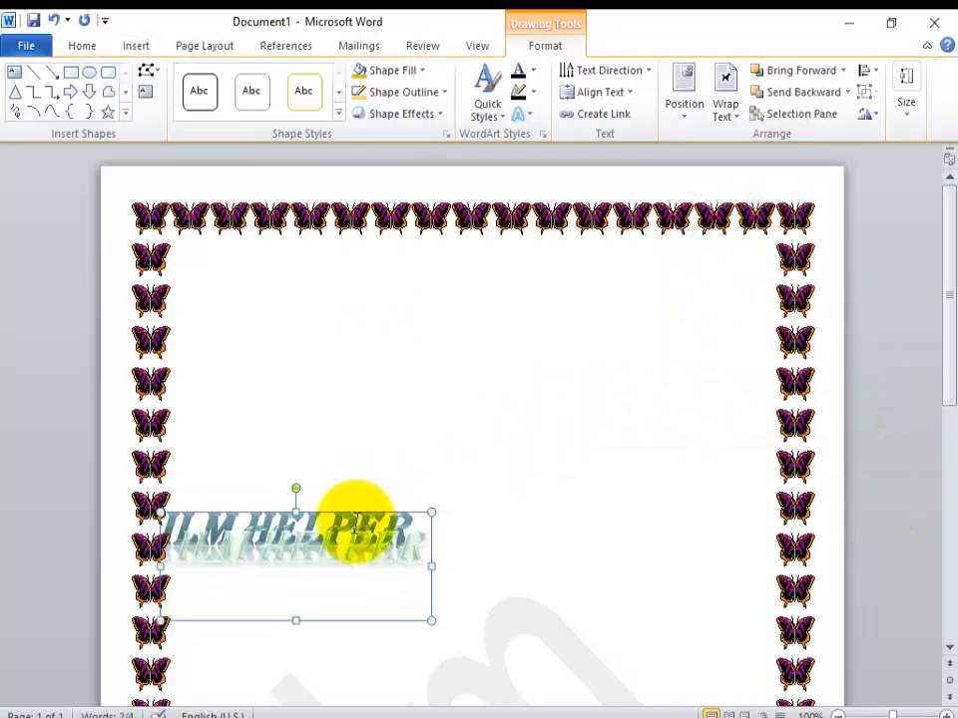
drag(432, 541, 592, 566)
Step: Delete the letter L from HELPER in the original blue WordArt
click(505, 112)
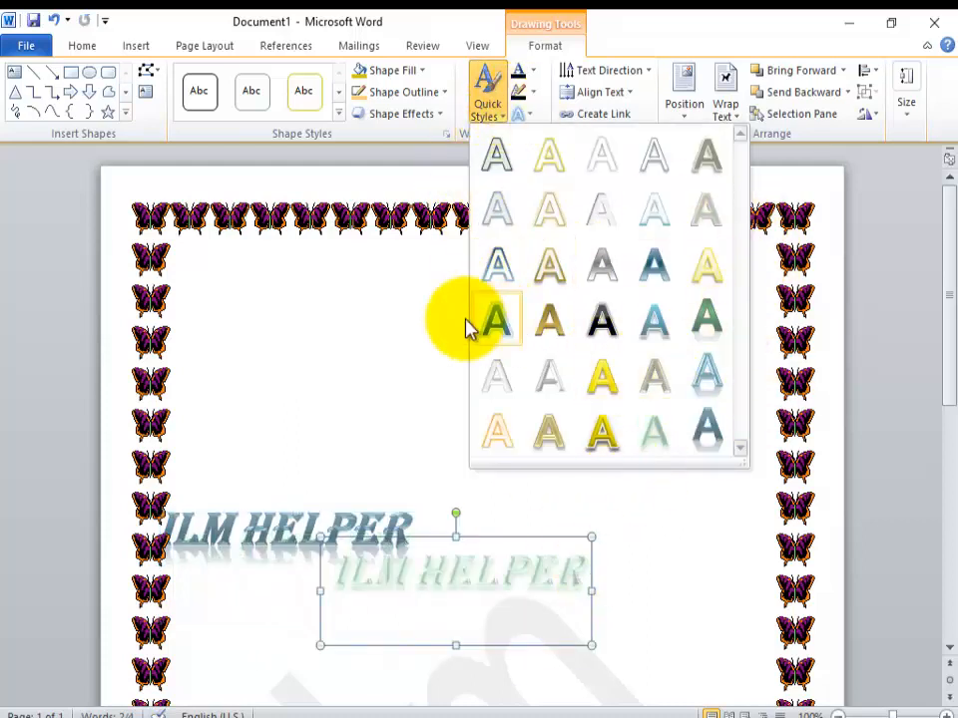
click(425, 319)
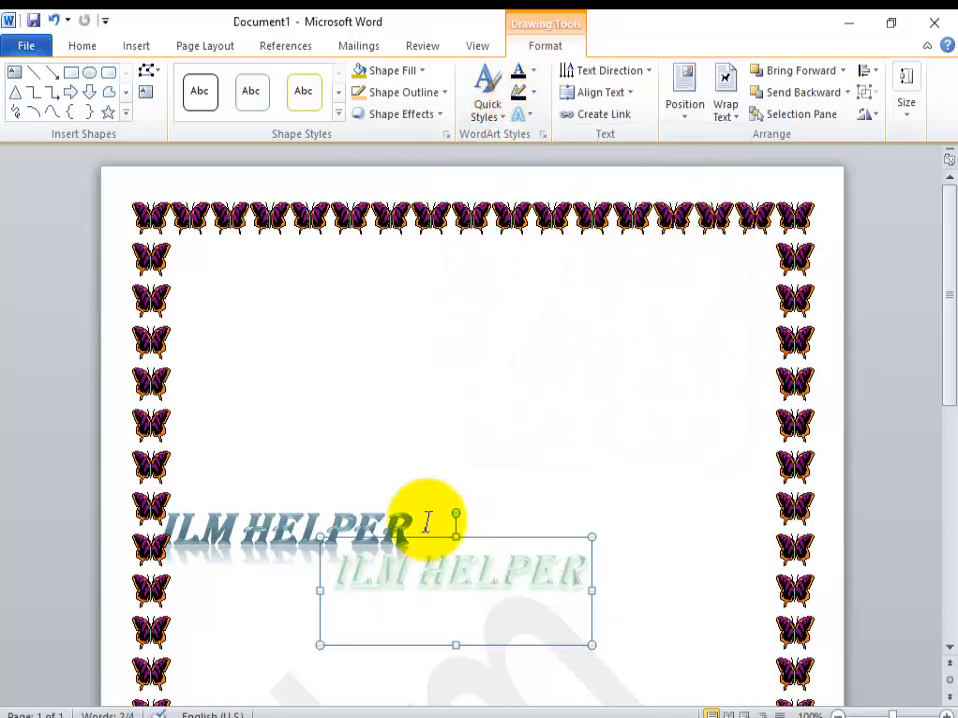
click(297, 518)
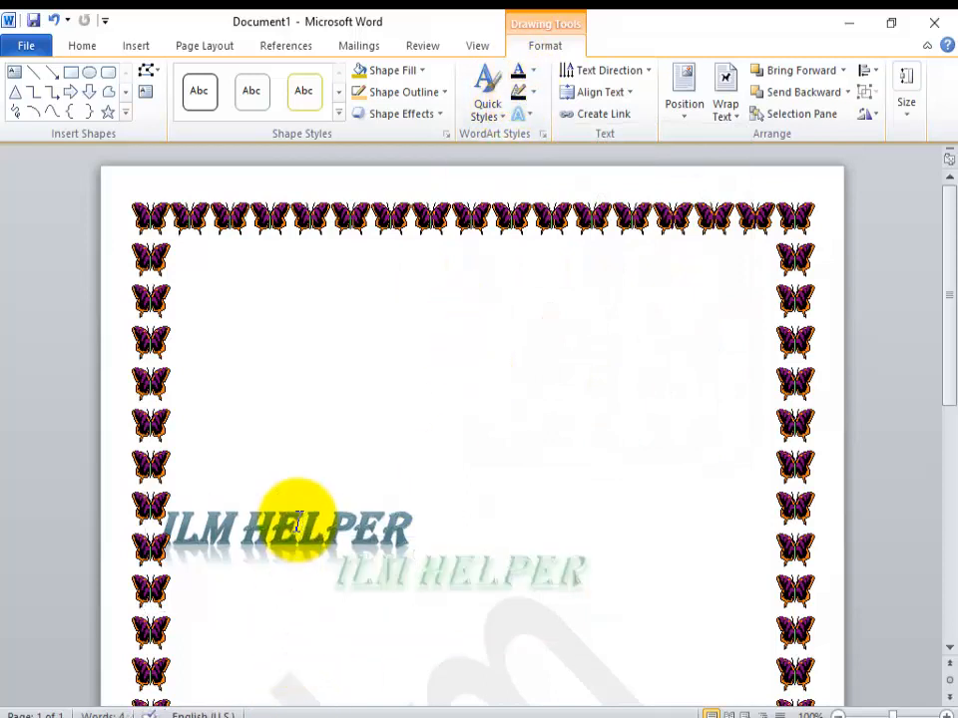
key(Delete)
click(461, 572)
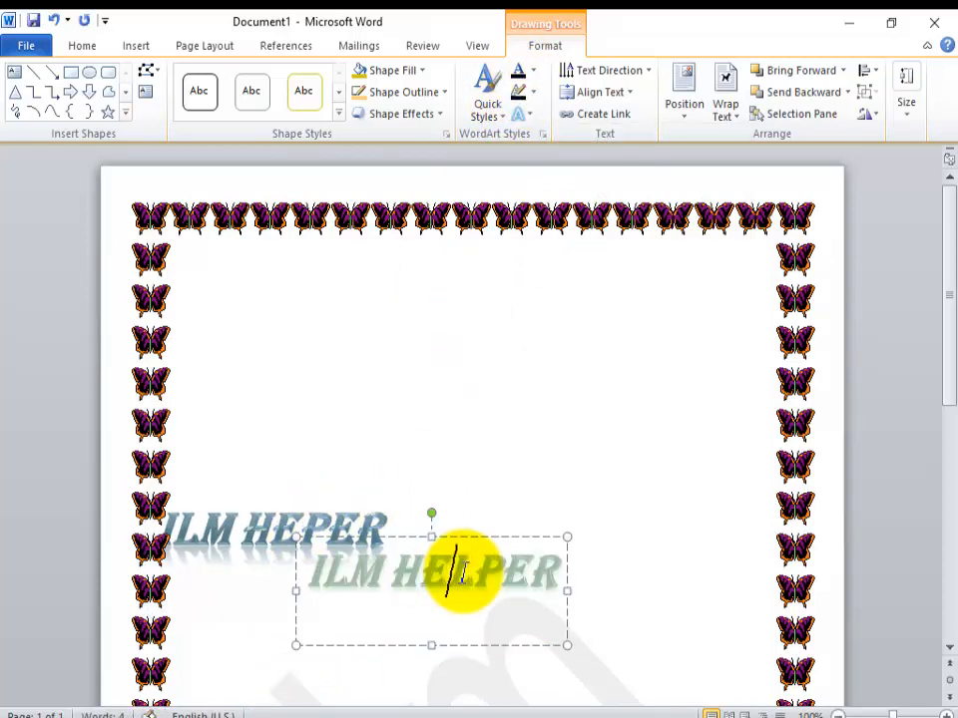
Step: Undo the letter deletion and the second WordArt's move and insertion
key(ctrl+z)
key(ctrl+z)
key(ctrl+z)
key(ctrl+z)
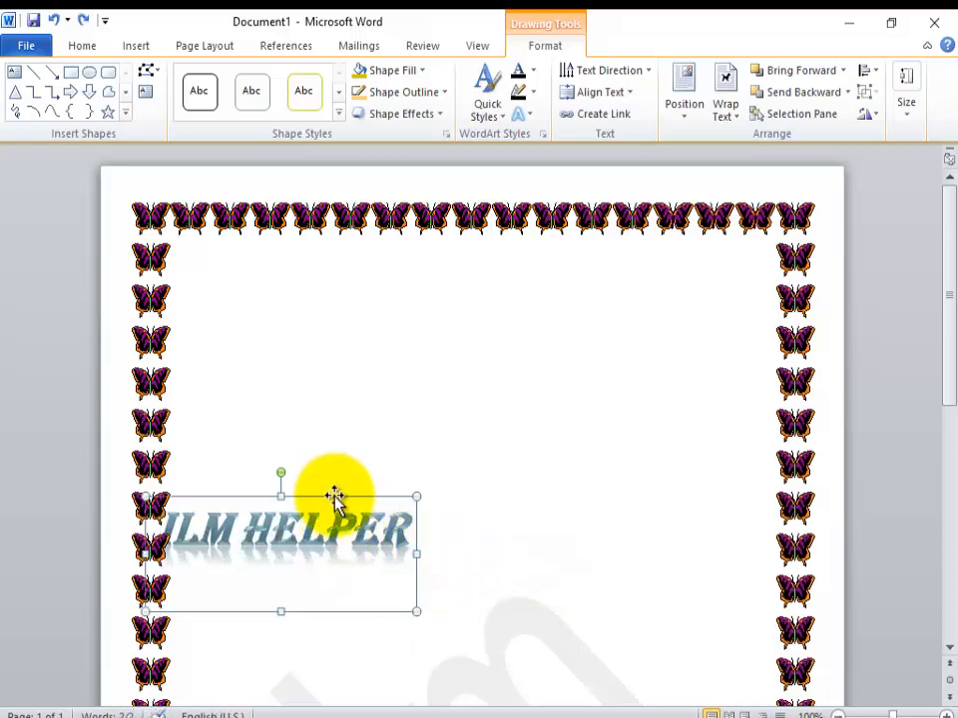
Step: Move the ILM HELPER WordArt to the middle of the page and give its text an automatic-colour outline
drag(334, 496, 522, 439)
click(534, 71)
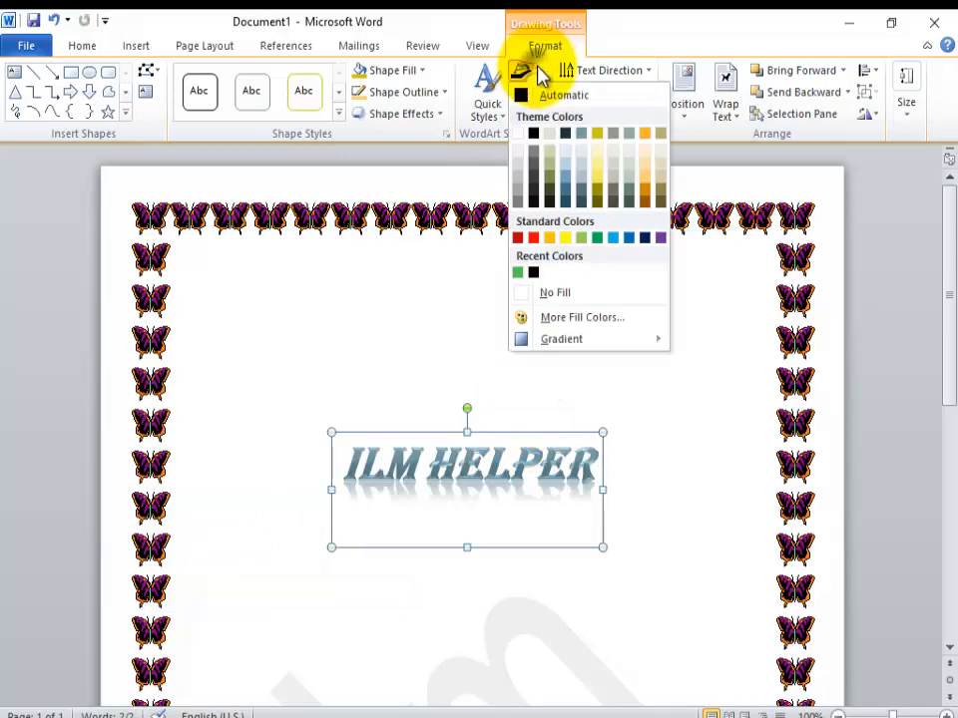
click(539, 76)
click(535, 95)
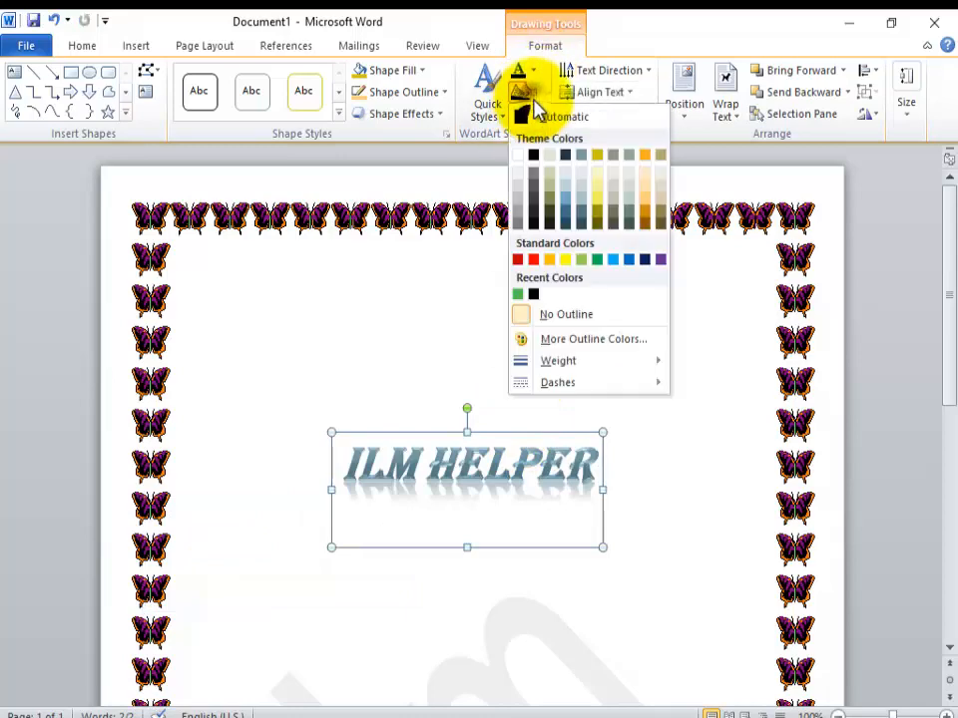
click(534, 109)
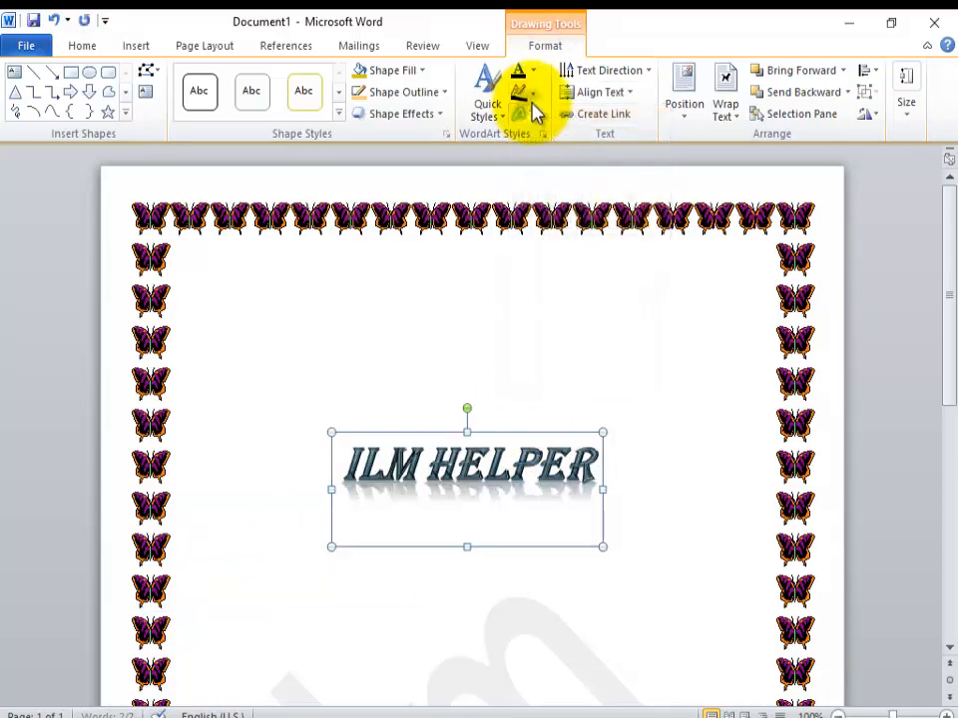
Step: Apply a double-wave warp transform to the ILM HELPER WordArt, and remove the WordArt from the page
click(535, 114)
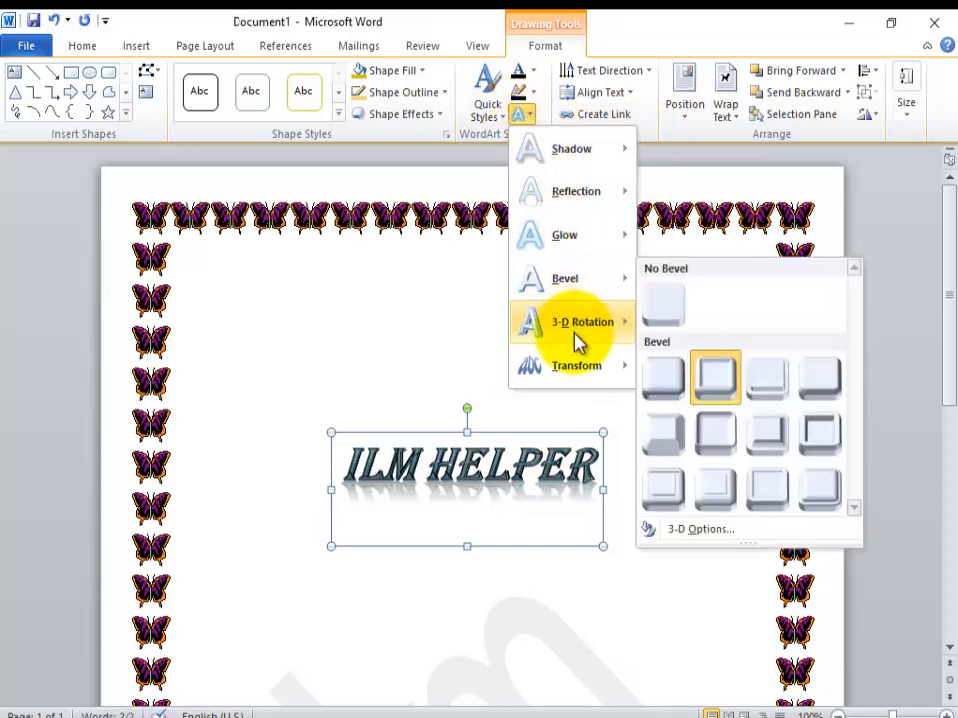
mouse_move(580, 371)
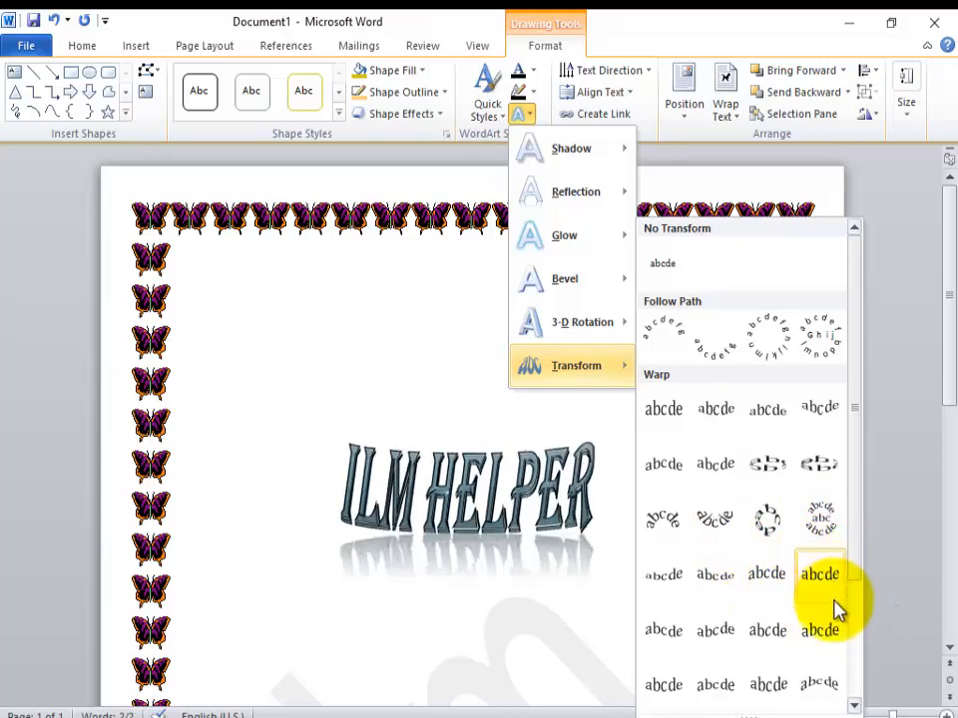
click(826, 631)
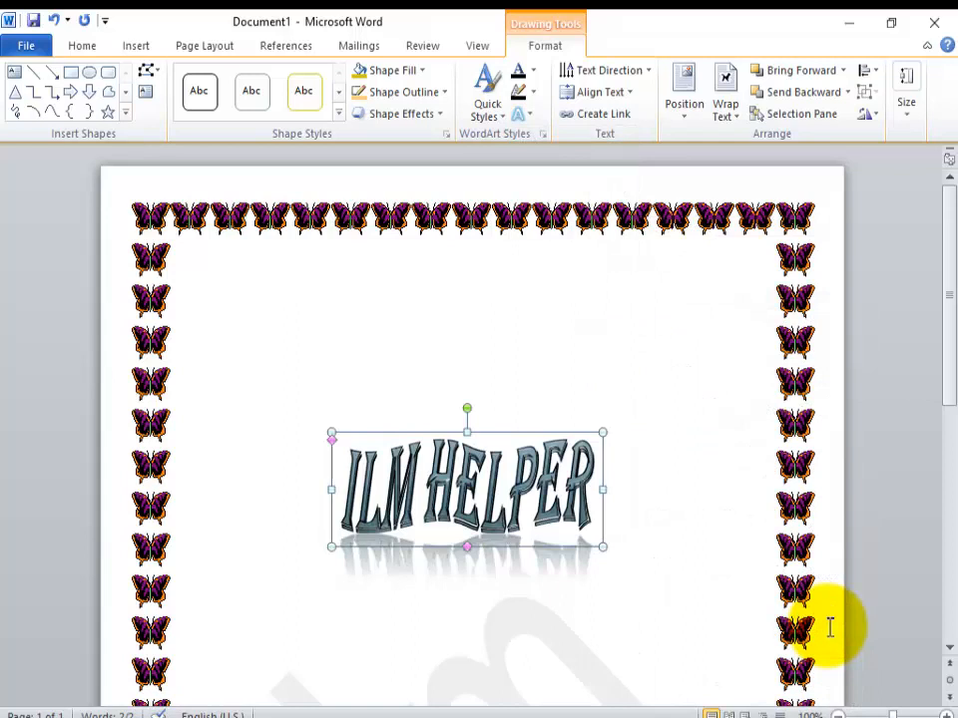
click(145, 46)
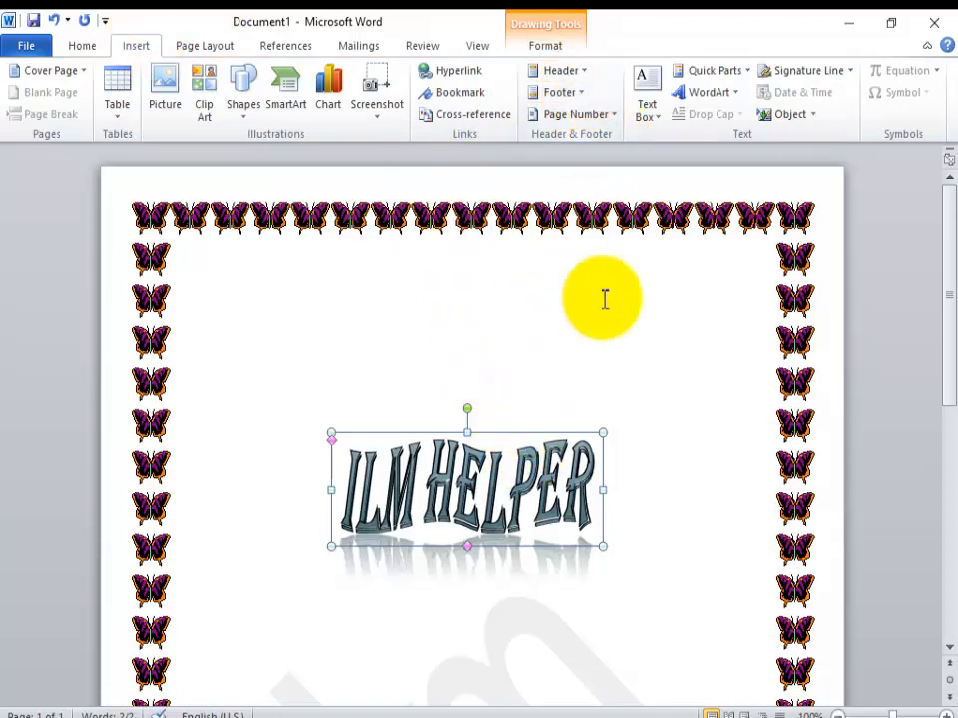
key(ctrl+z)
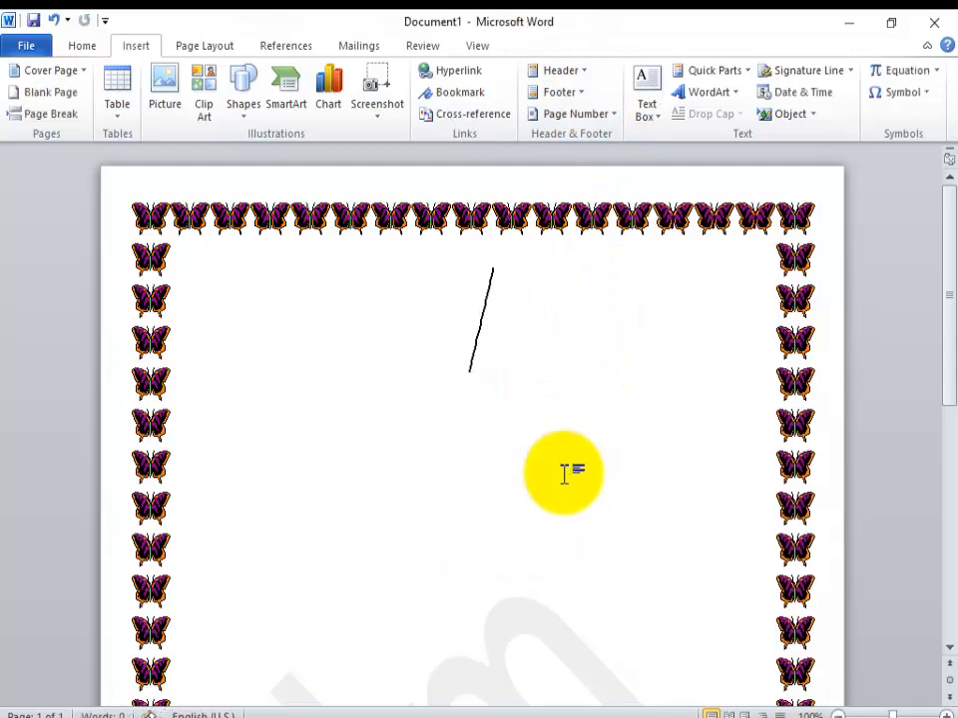
Step: Insert the built-in Blank header and add two empty lines in it
click(587, 82)
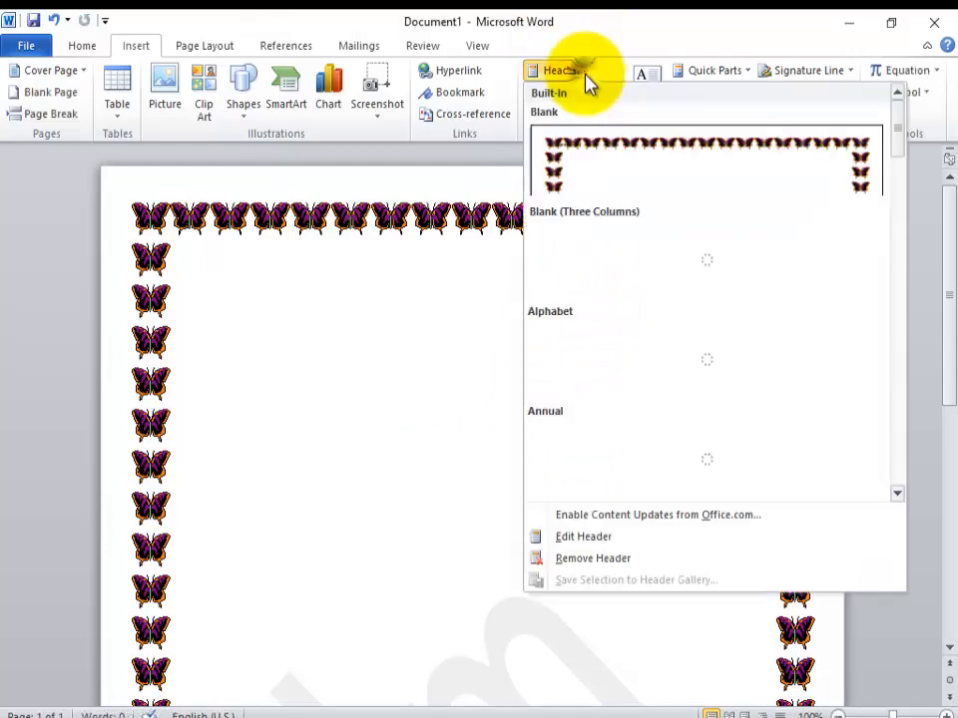
click(595, 192)
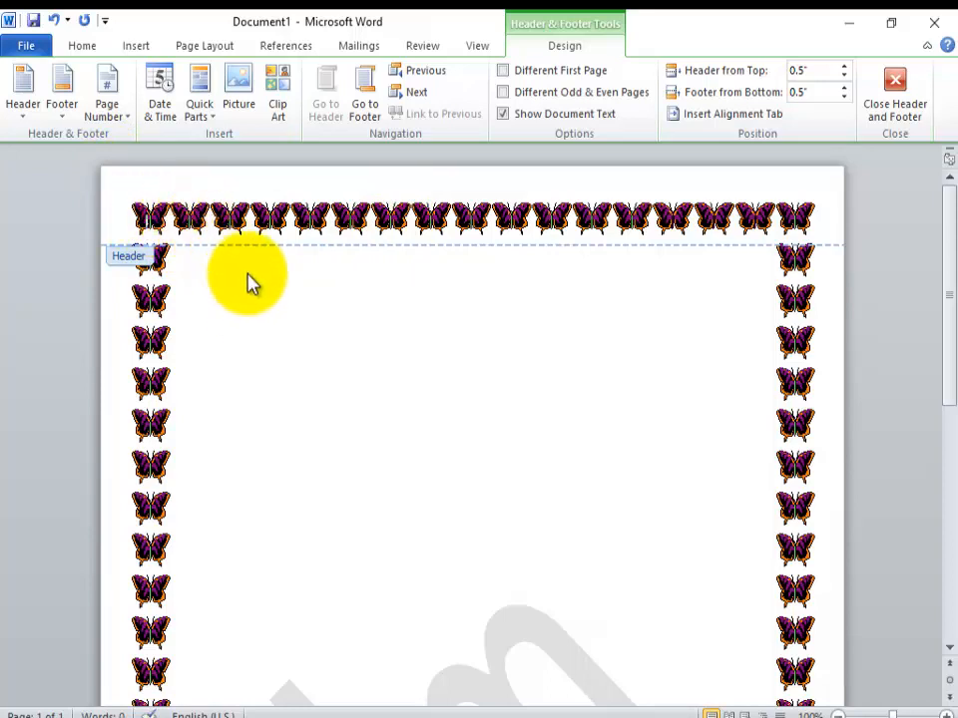
key(Return)
key(Return)
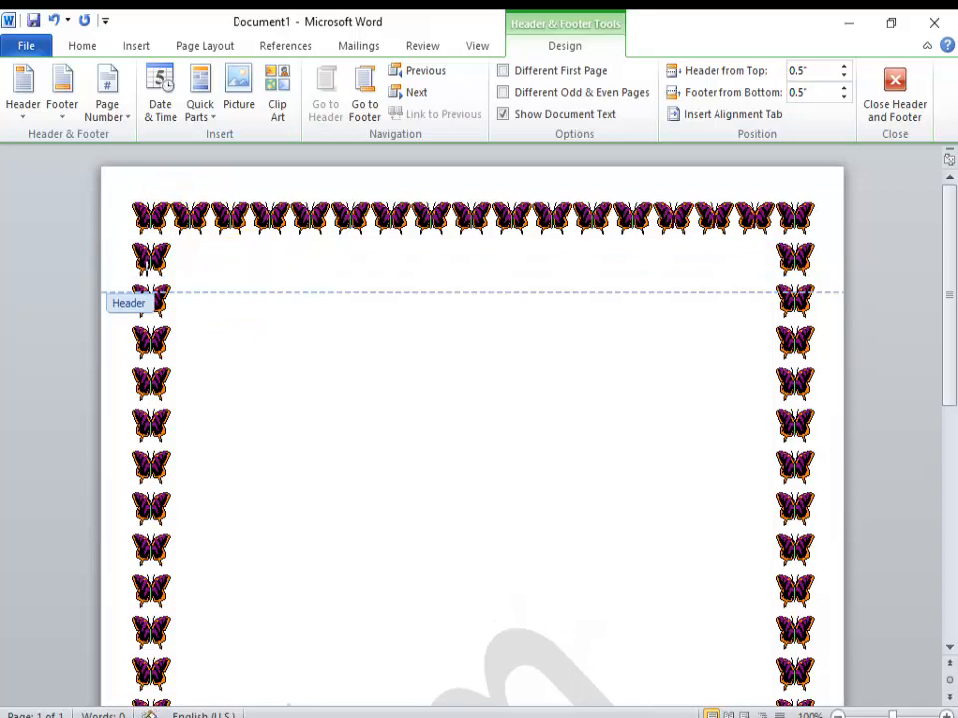
Step: Centre the header paragraph and enter the text "Ilm helper" in it
click(135, 45)
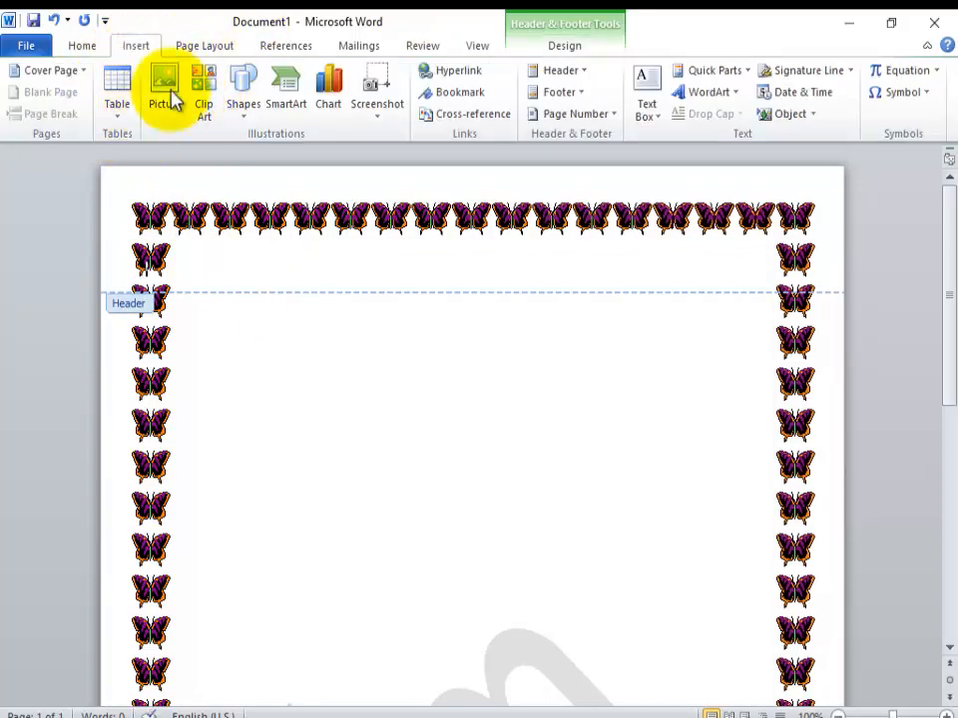
click(84, 47)
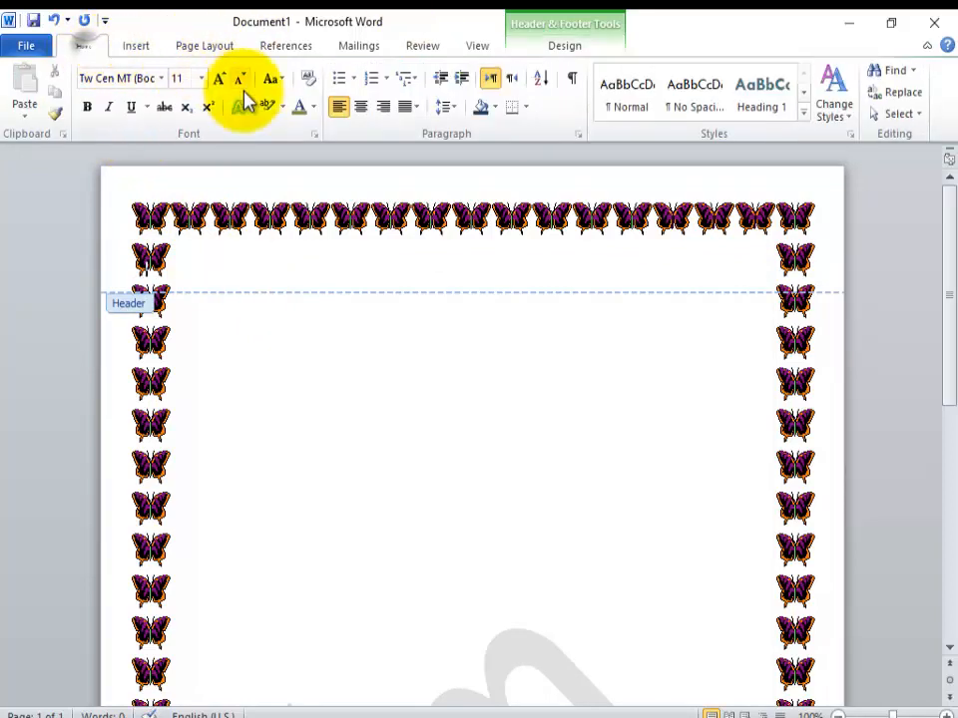
click(365, 108)
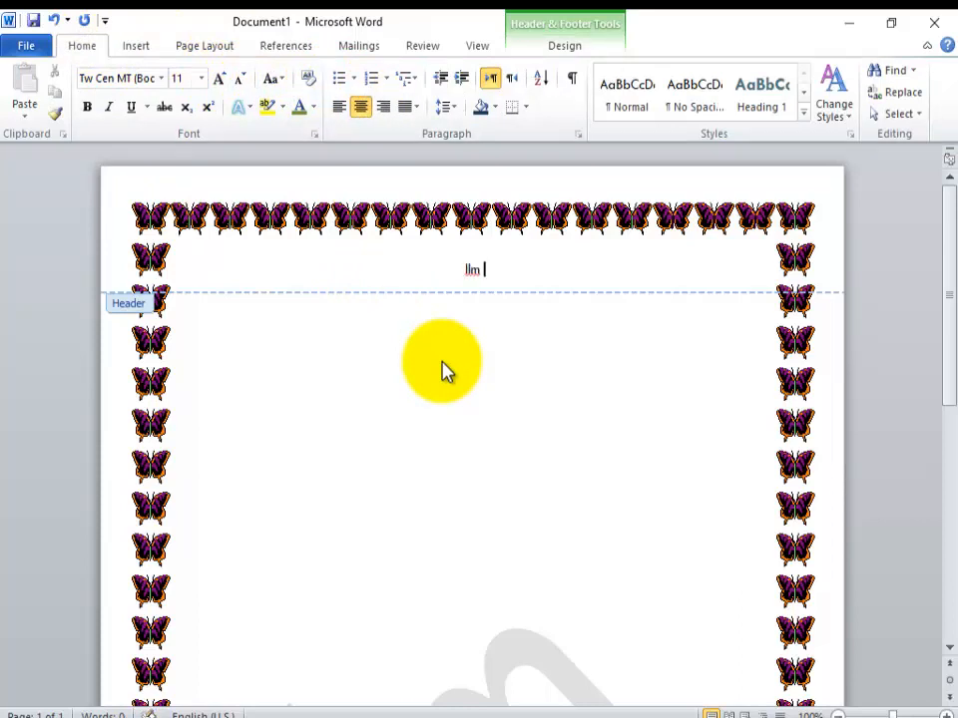
text(llm helper)
Step: Format the header text as 72-point bold and change it to uppercase
drag(503, 270, 427, 272)
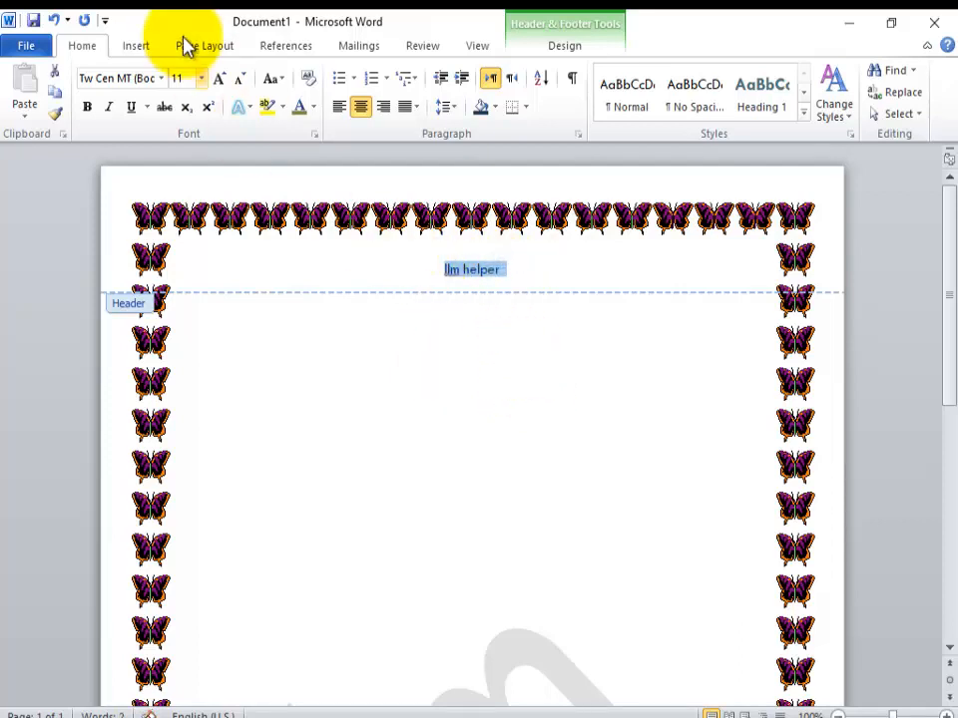
click(201, 78)
click(190, 355)
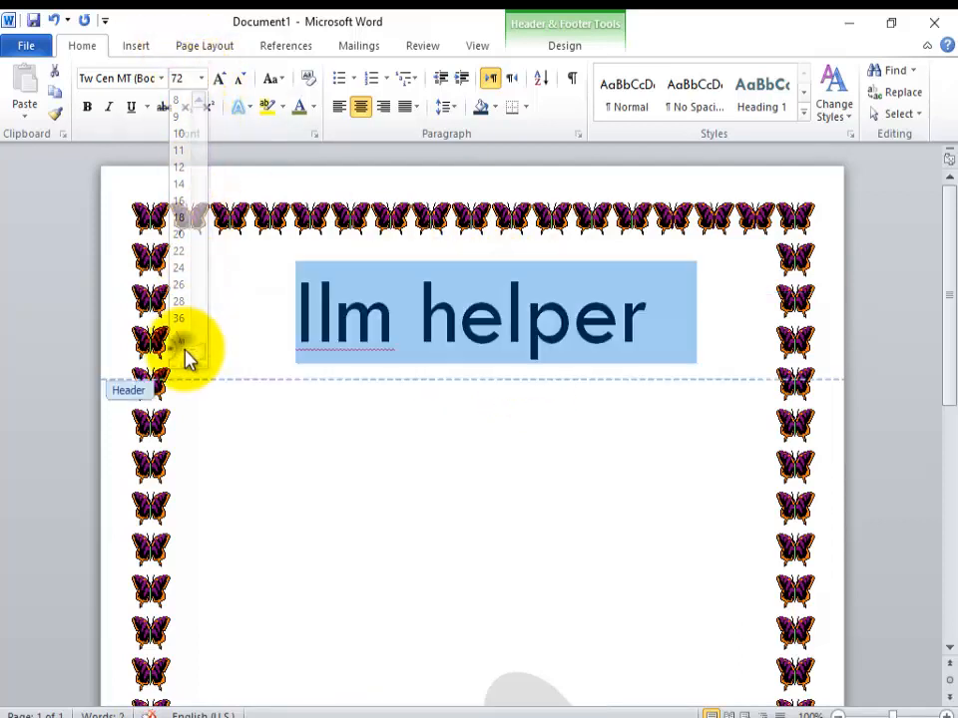
click(92, 107)
click(271, 79)
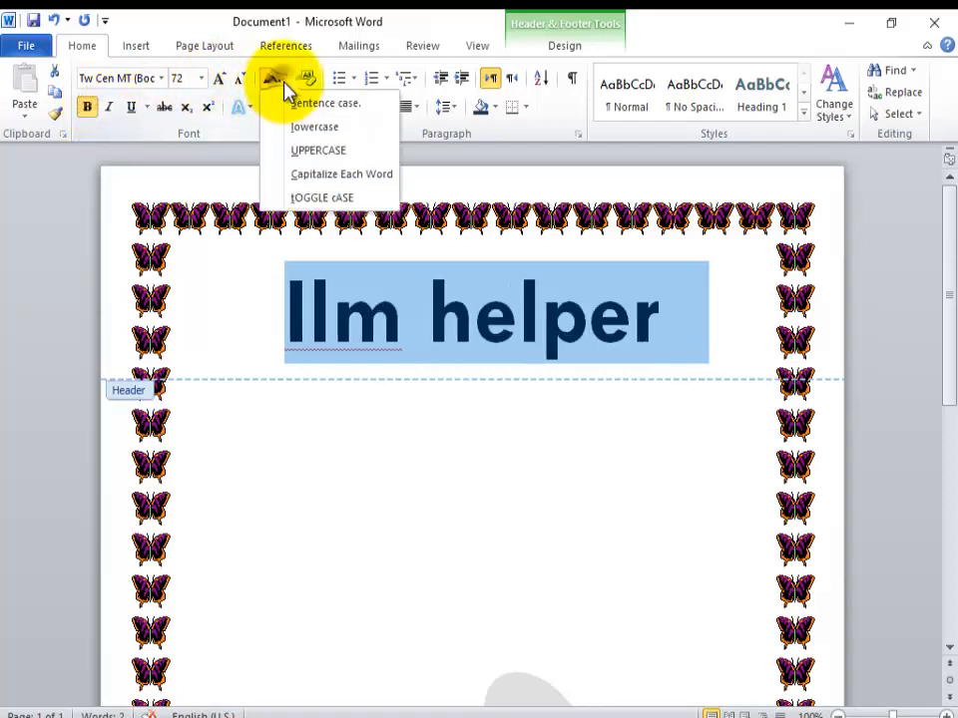
click(299, 152)
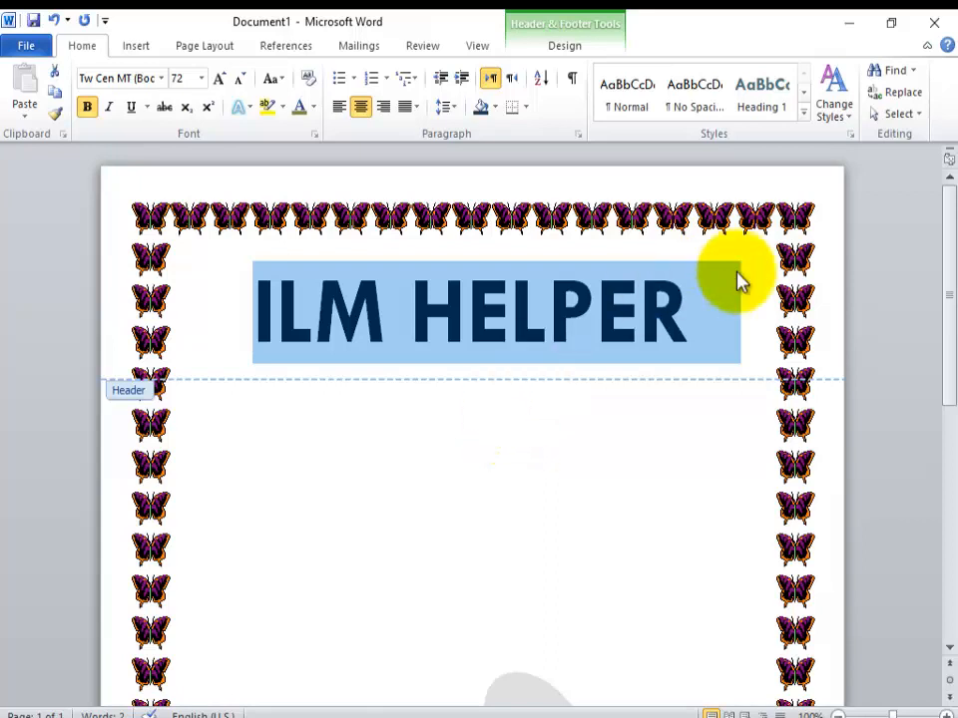
Step: Undo the uppercase change on the header text and return to the document body
click(688, 354)
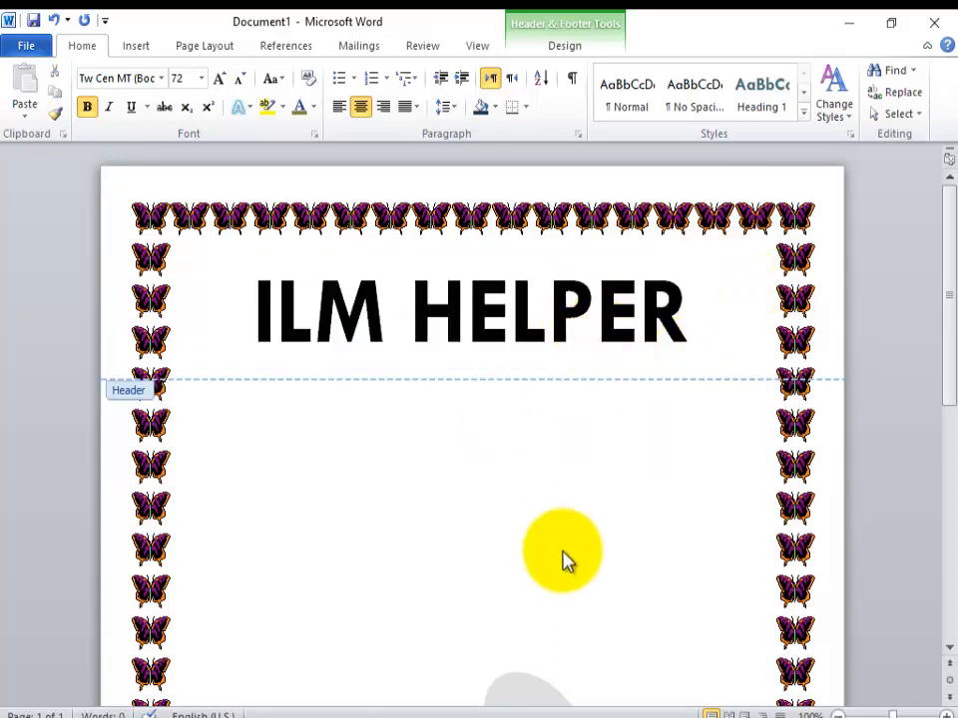
key(ctrl+z)
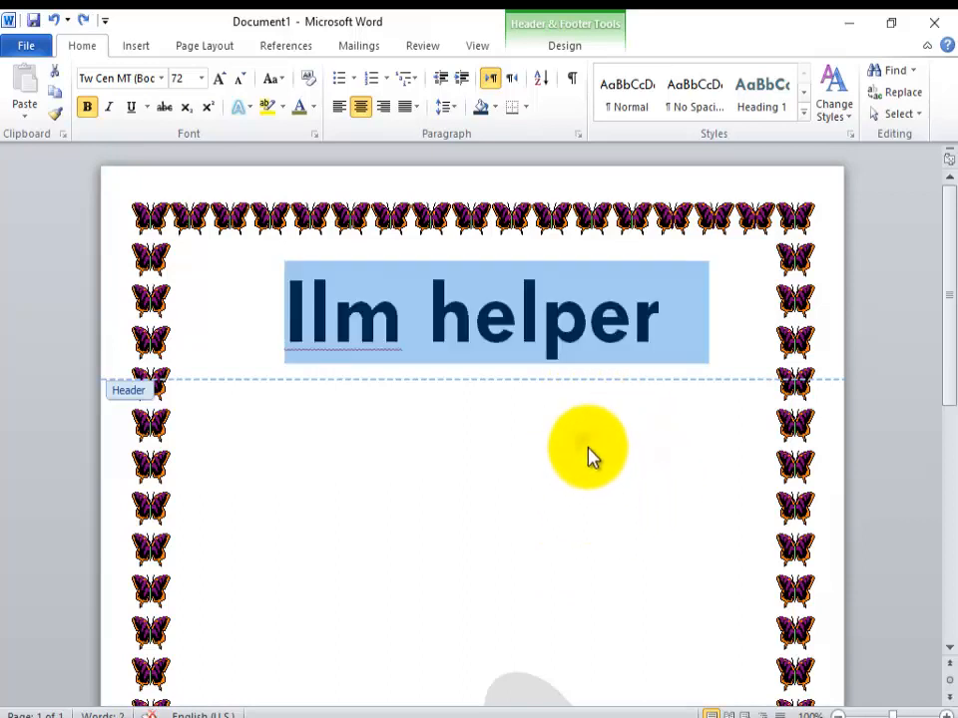
double_click(592, 464)
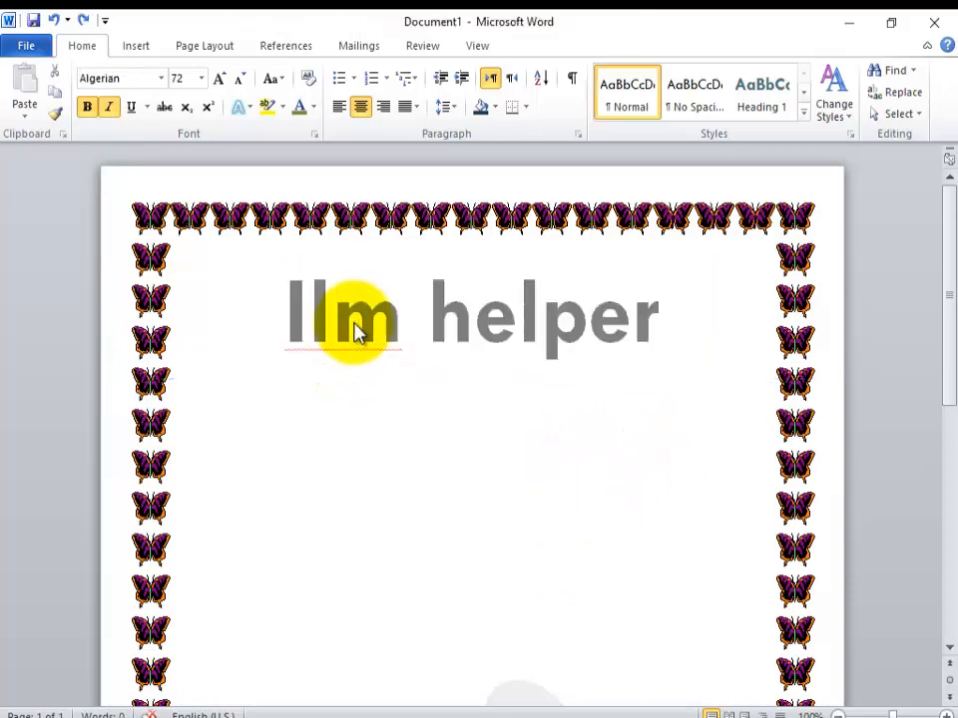
Step: Reopen the header, change only the word "Ilm" to uppercase, and return to the document body
double_click(390, 331)
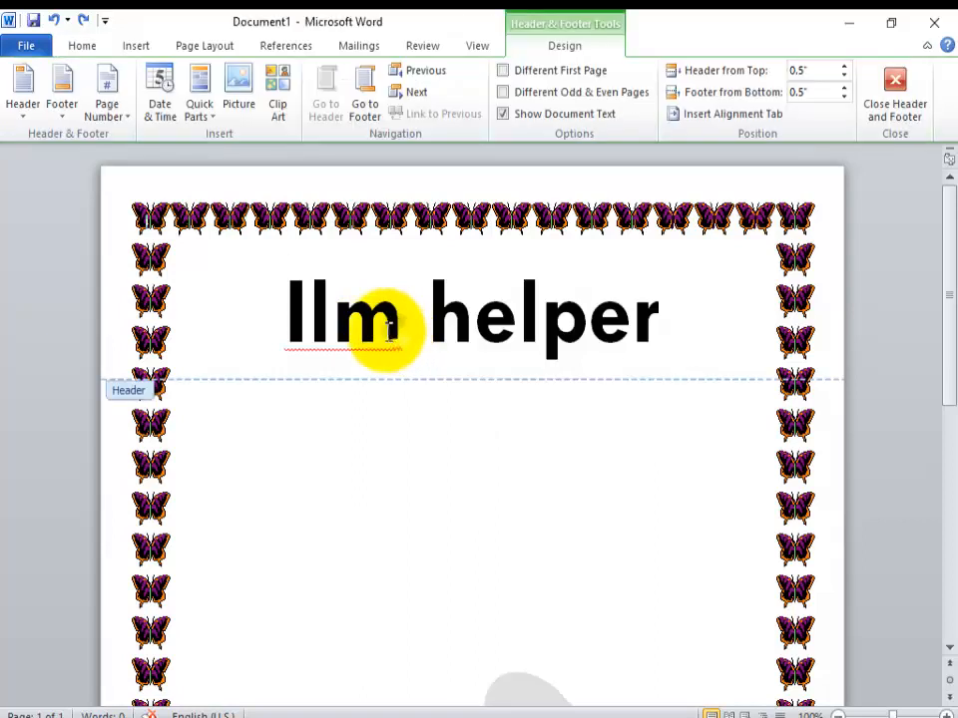
drag(399, 324, 279, 306)
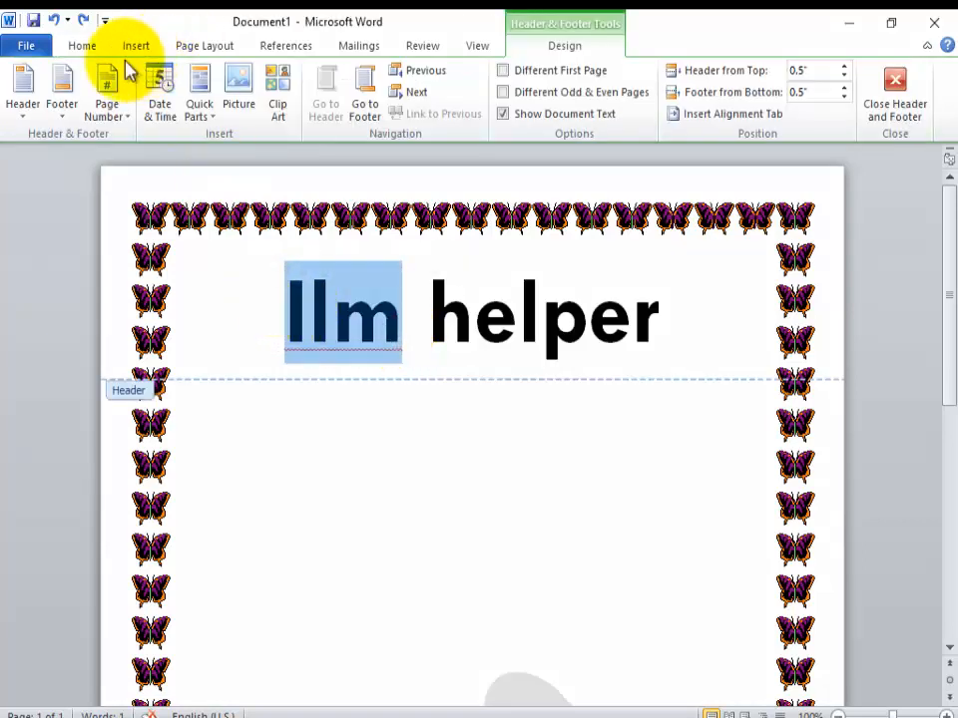
click(82, 47)
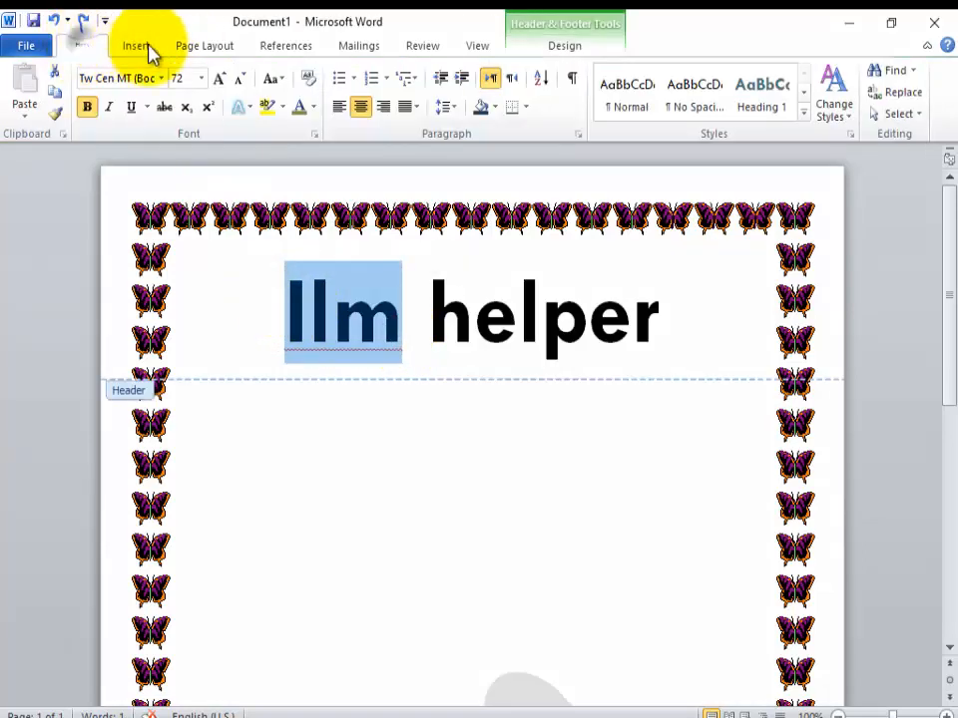
click(271, 79)
click(289, 149)
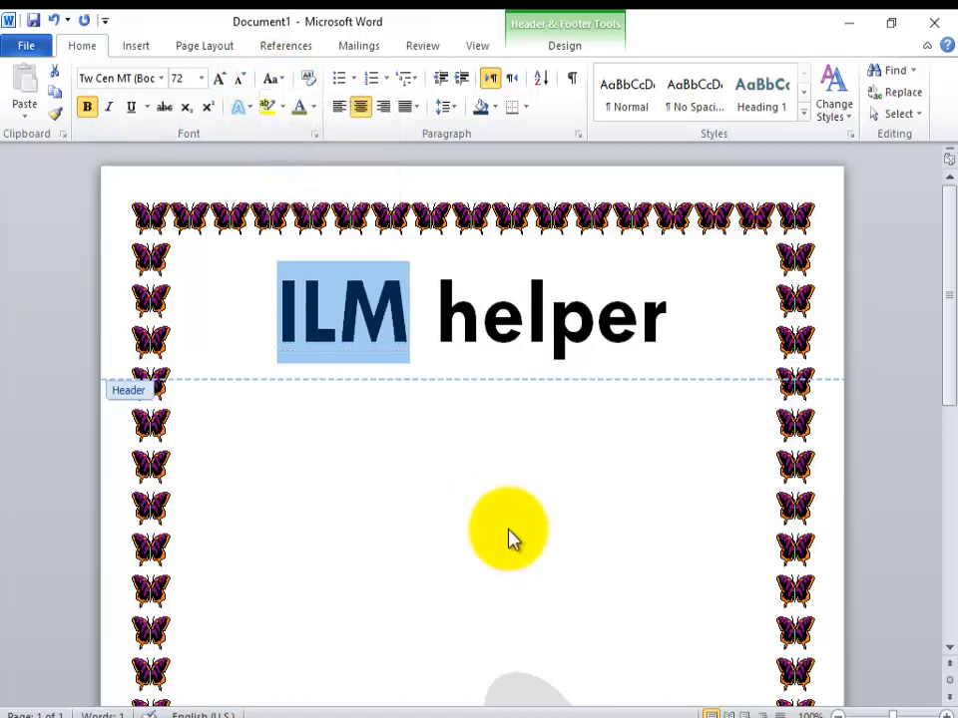
double_click(551, 449)
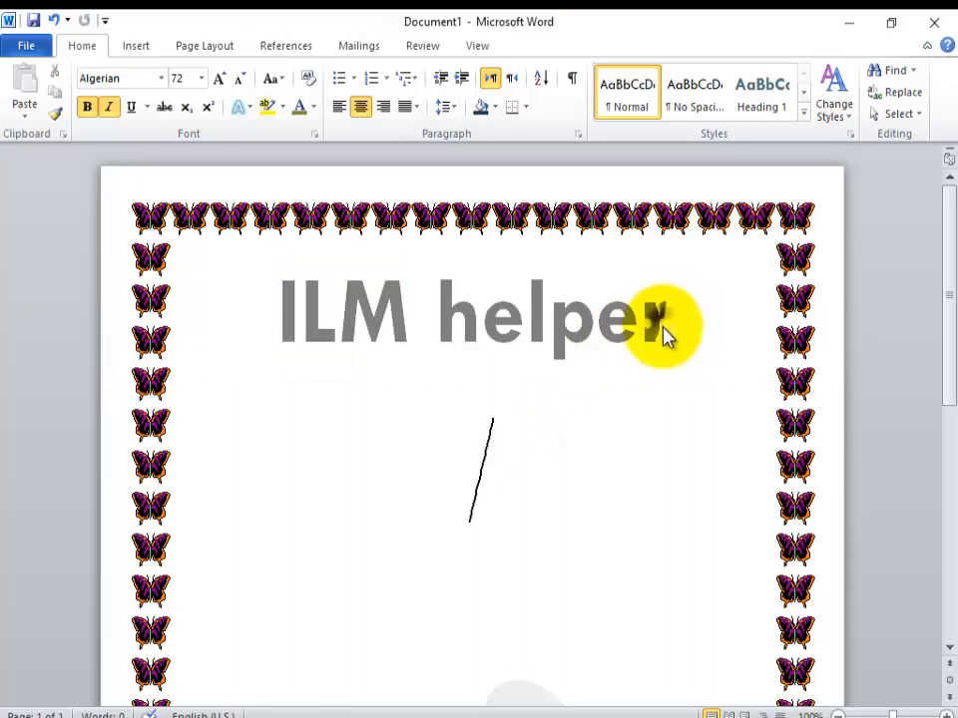
Step: Reopen the header and replace its whole text with "City college"
double_click(658, 331)
drag(672, 325, 340, 301)
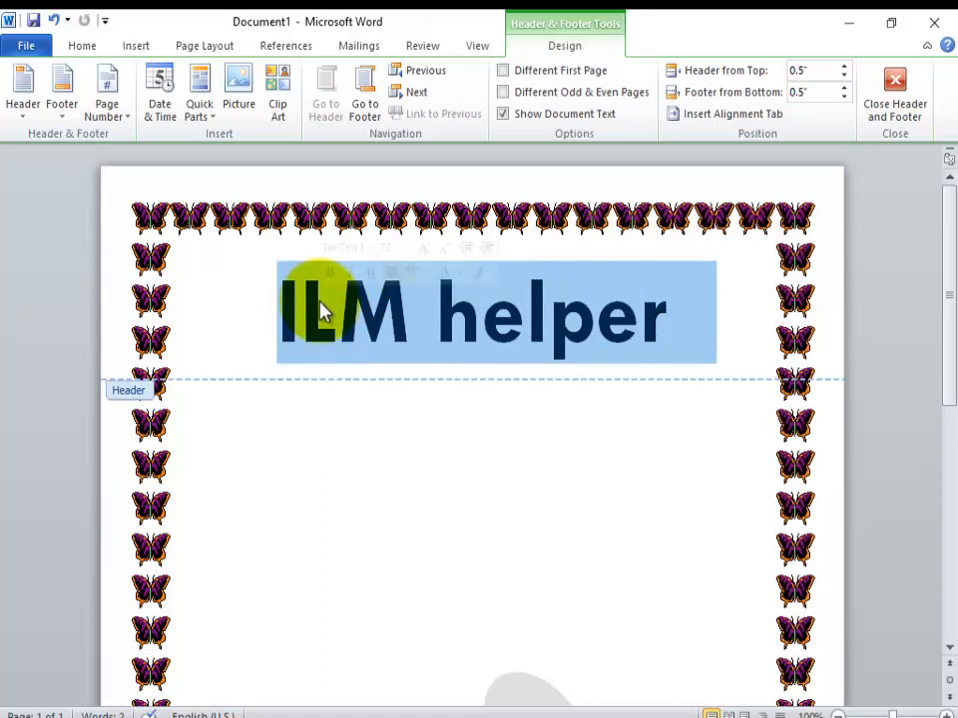
text(city )
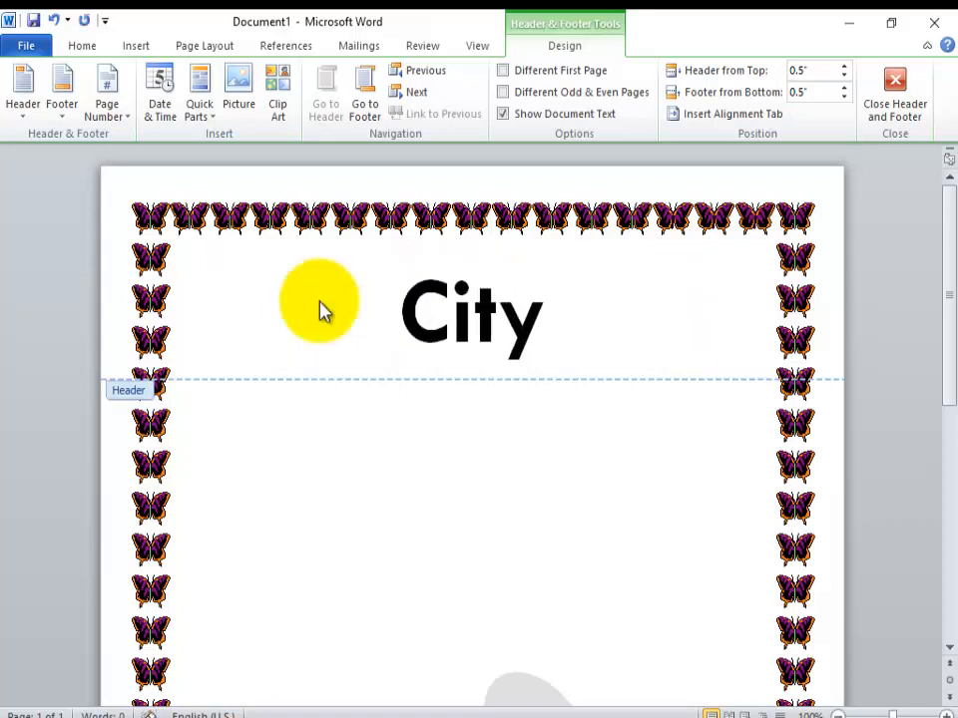
text(coll)
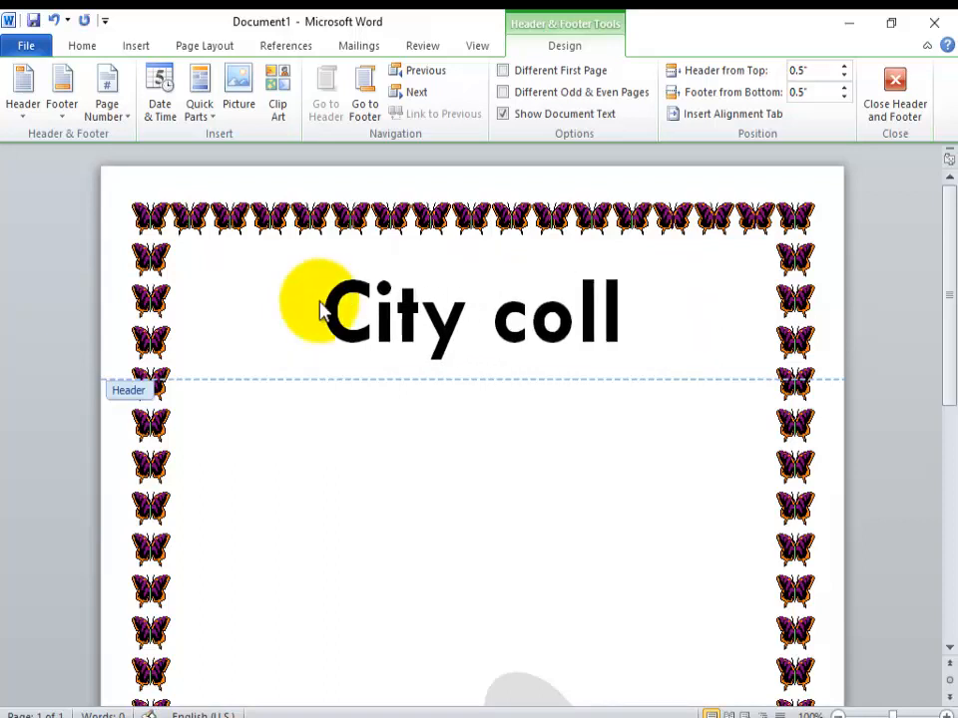
text(ege)
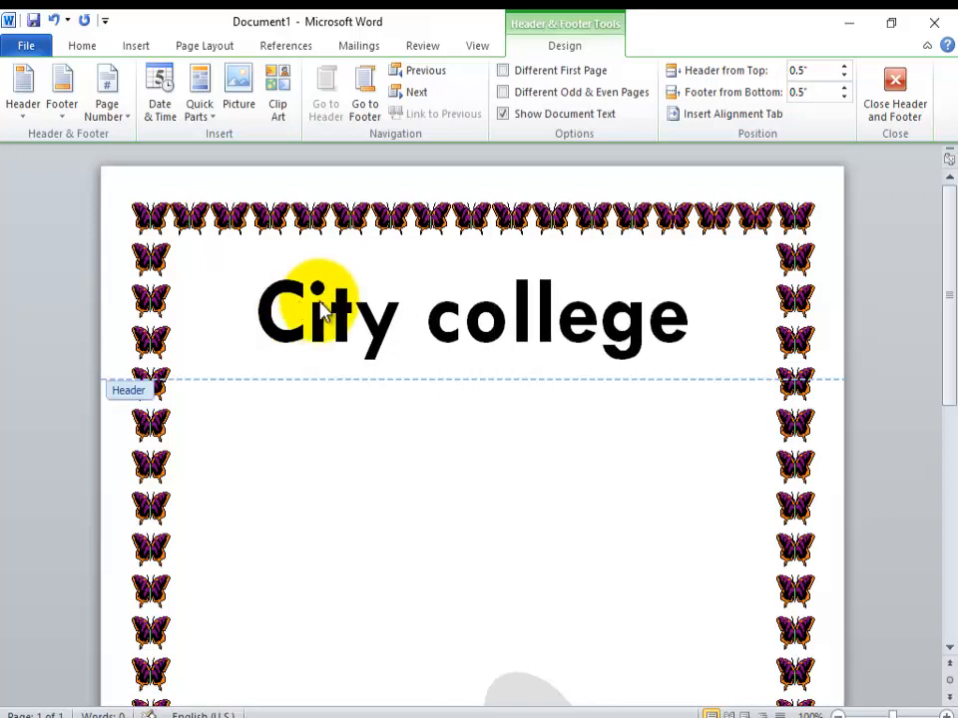
key(BackSpace)
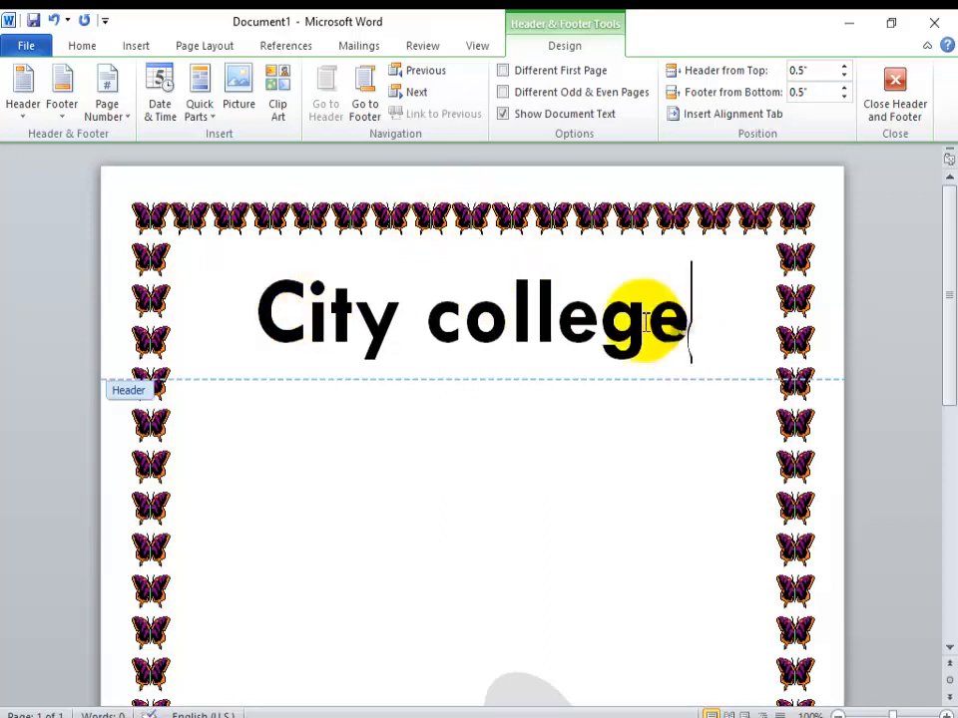
Step: Change the header text's case to Capitalize Each Word and close the header
drag(424, 329, 300, 351)
drag(636, 283, 310, 314)
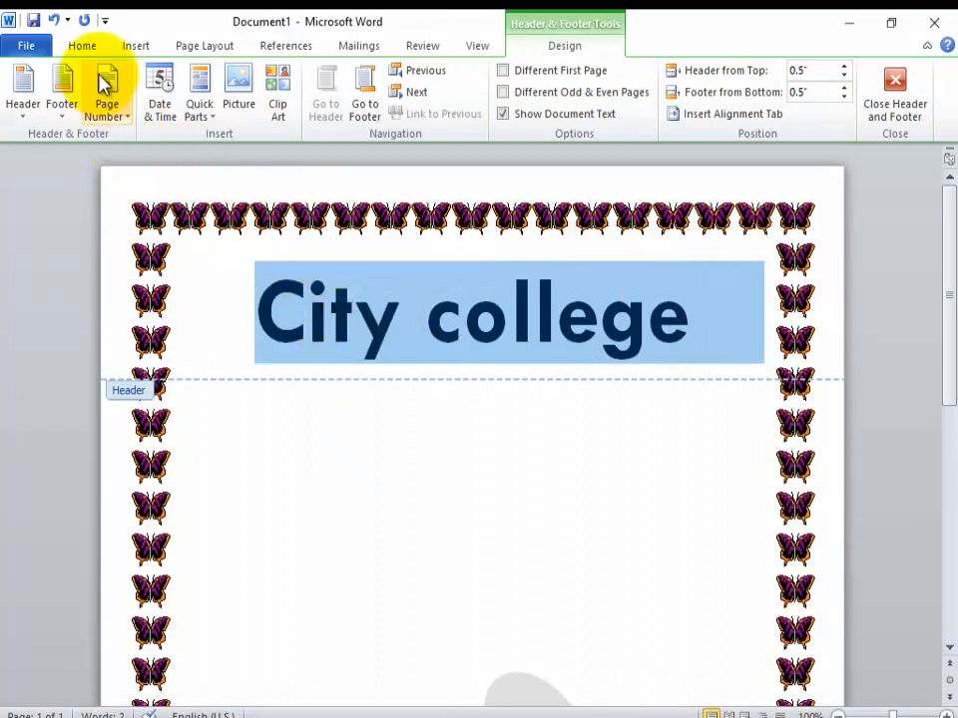
click(82, 46)
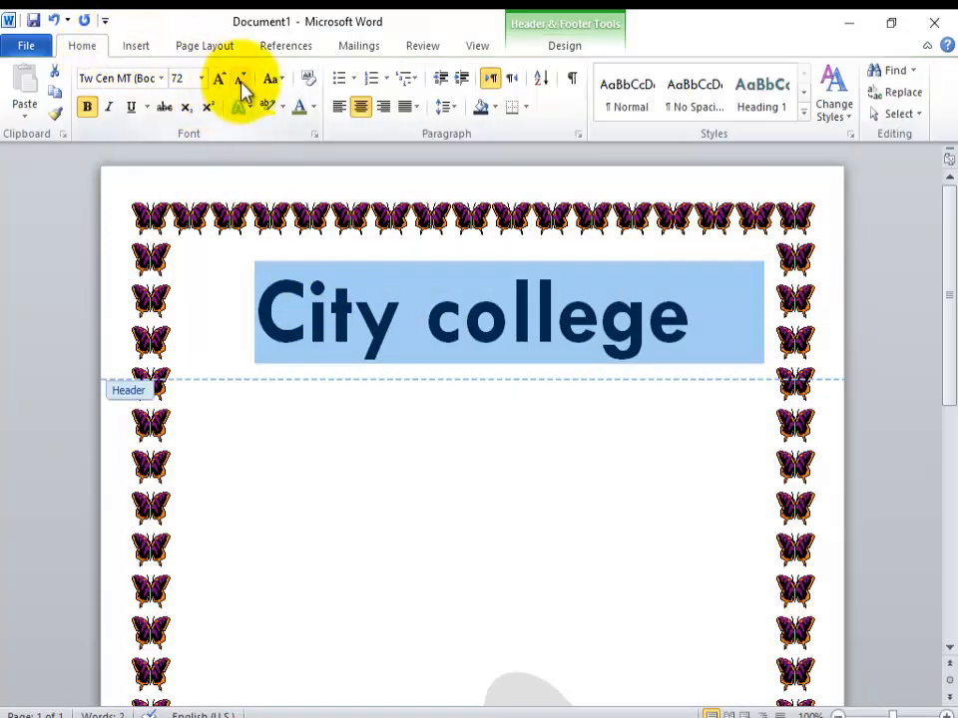
click(277, 82)
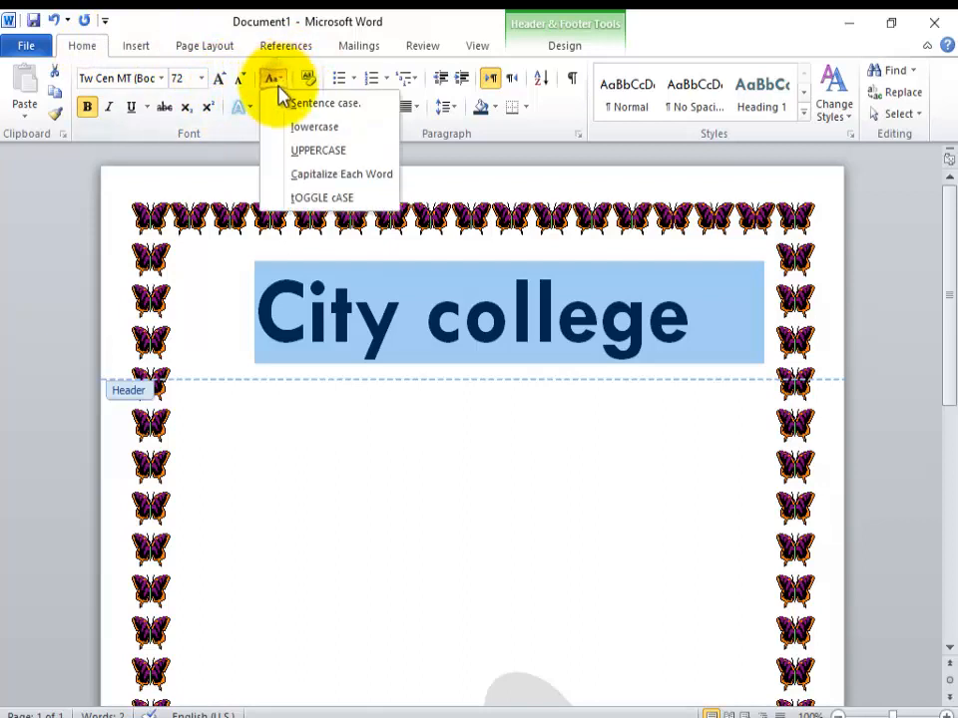
click(305, 174)
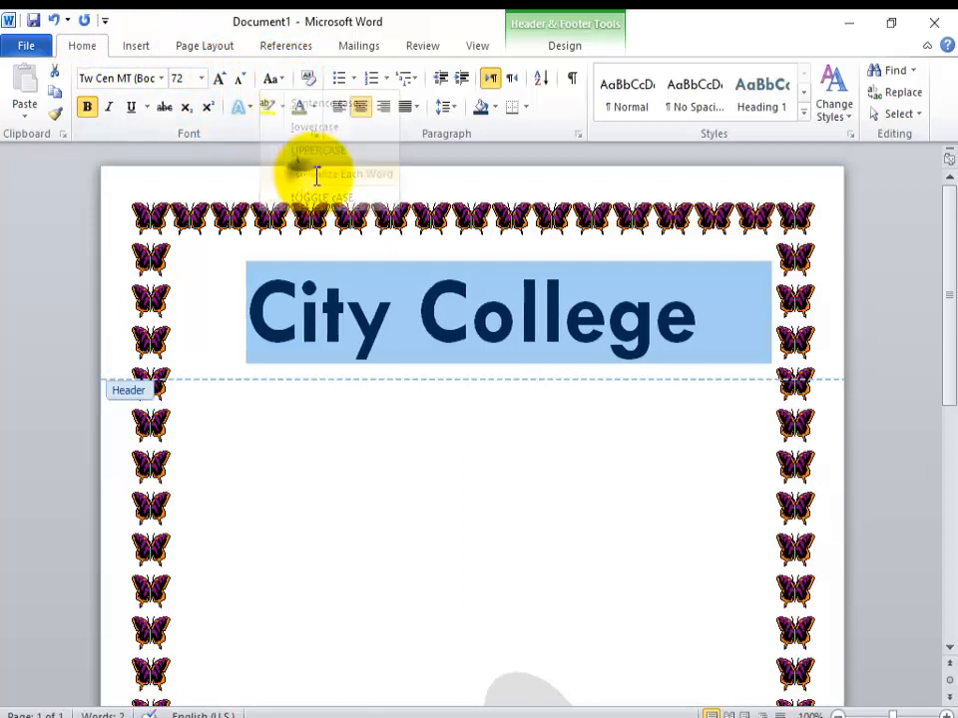
double_click(477, 431)
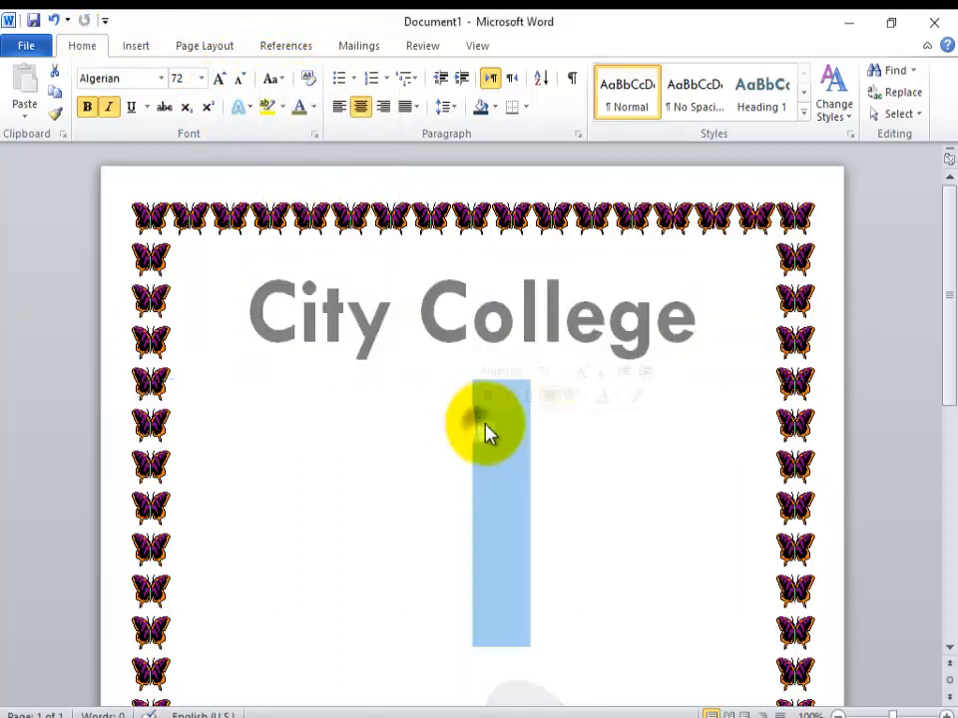
Step: Extend the document onto a second page and check the header on both pages
drag(949, 281, 943, 626)
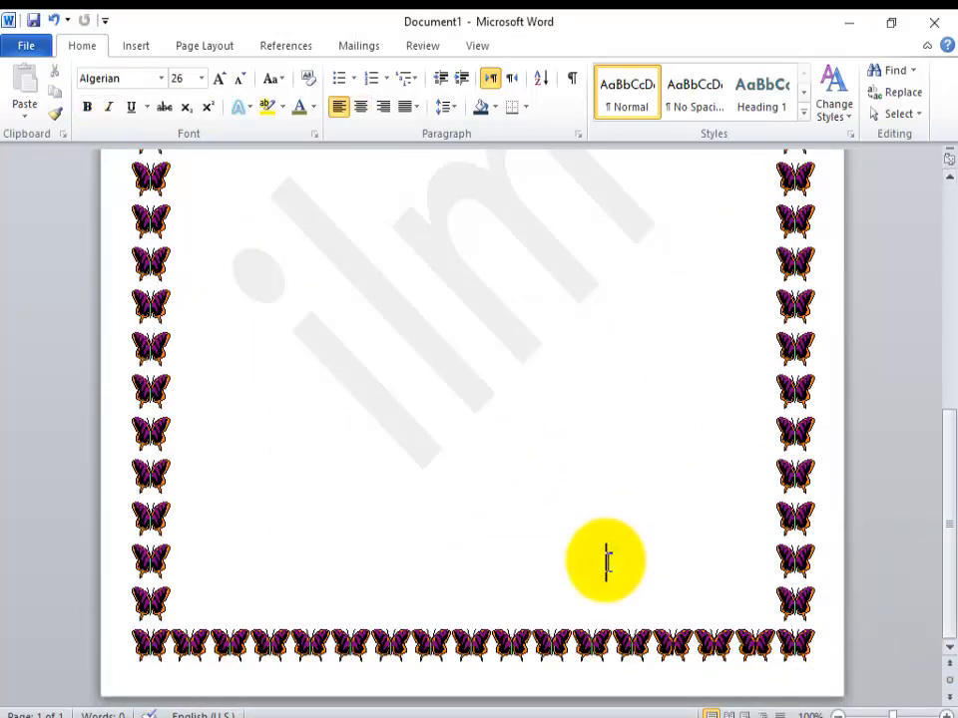
scroll(607, 562, down, 3)
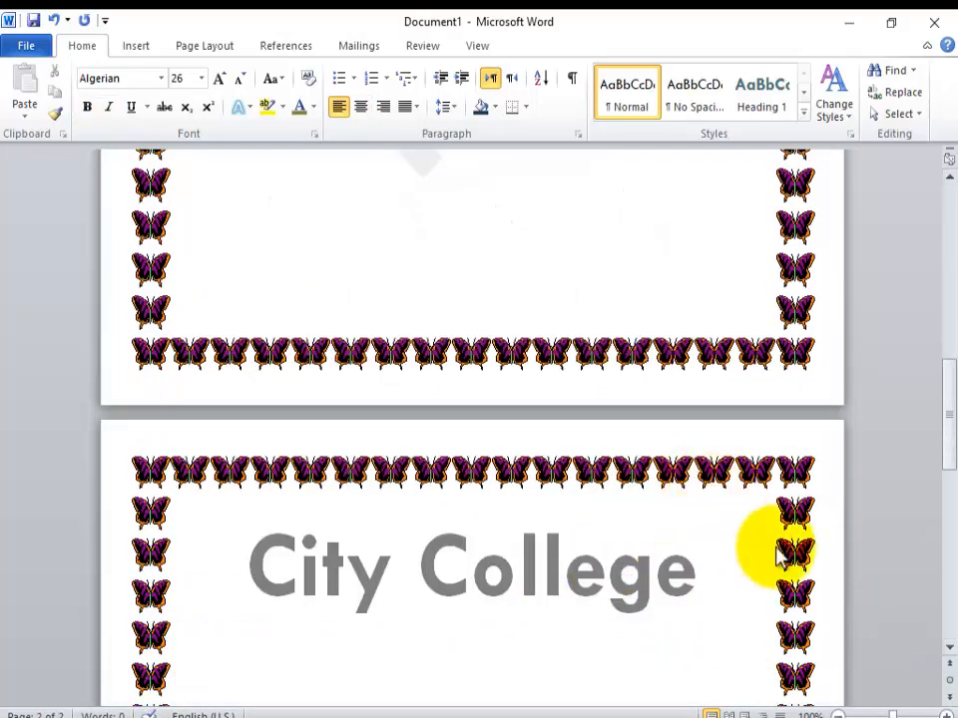
drag(947, 447, 950, 264)
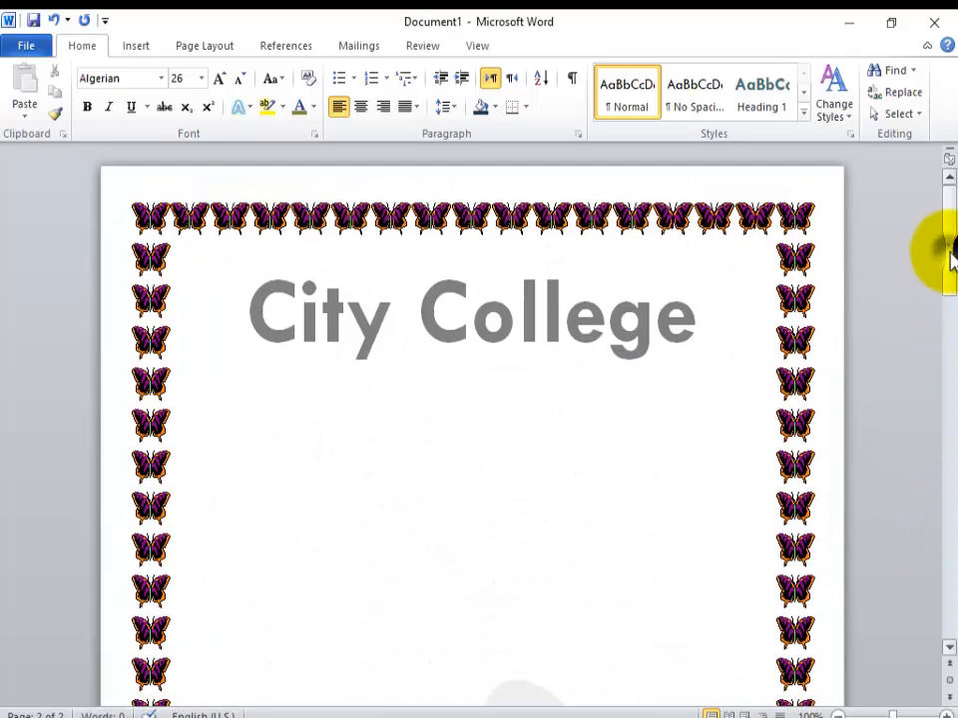
drag(950, 255, 950, 496)
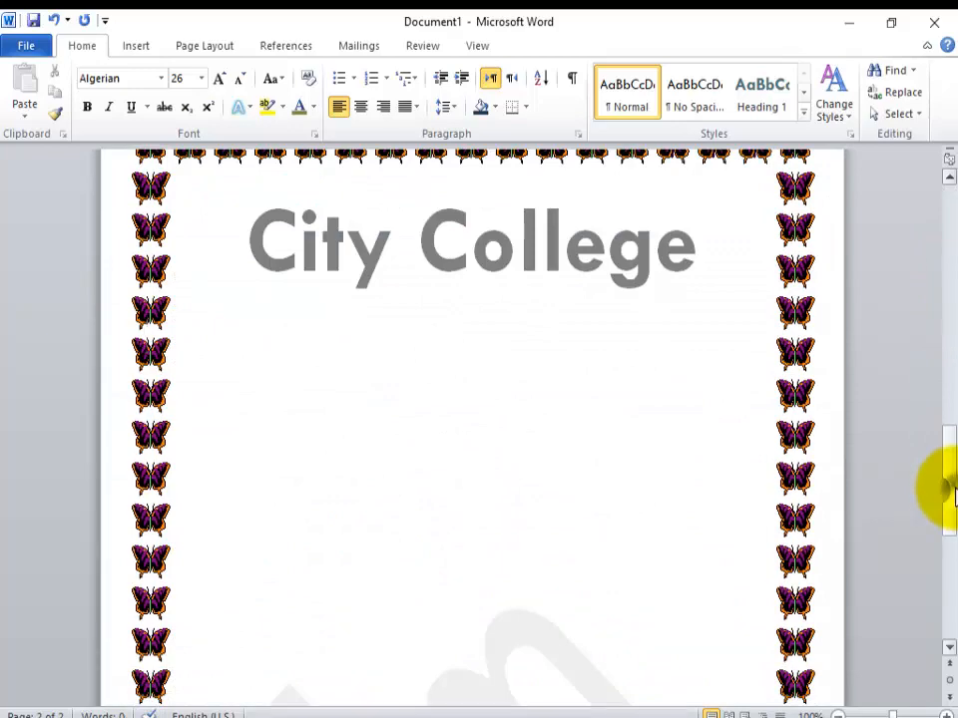
drag(953, 489, 952, 180)
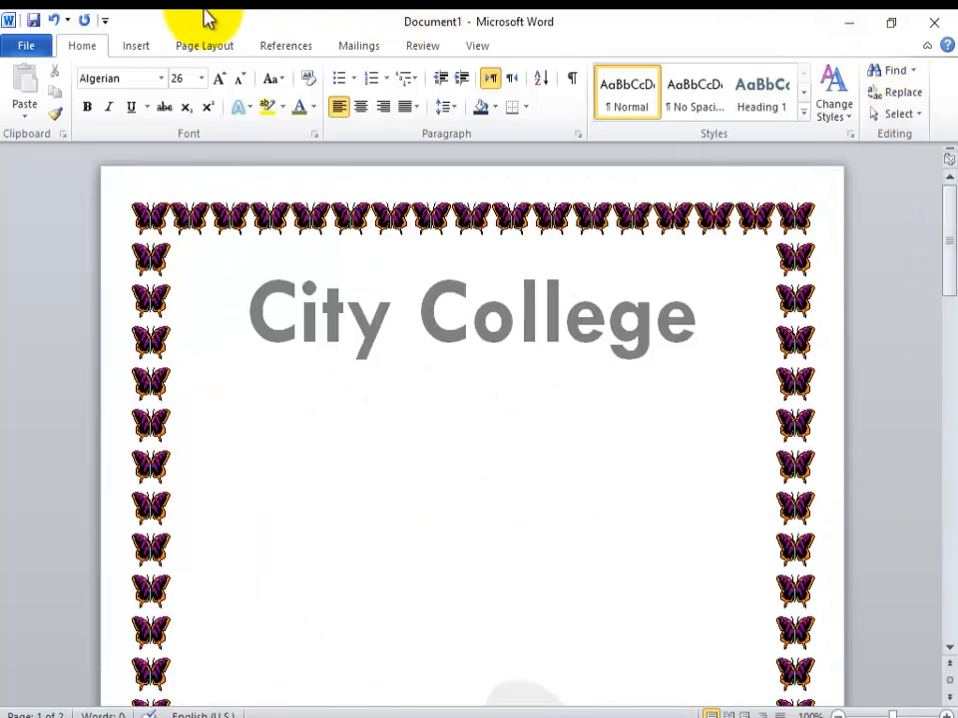
Step: Insert the built-in Alphabet footer, add "Pae" before its placeholder text, and return to the document body
click(149, 44)
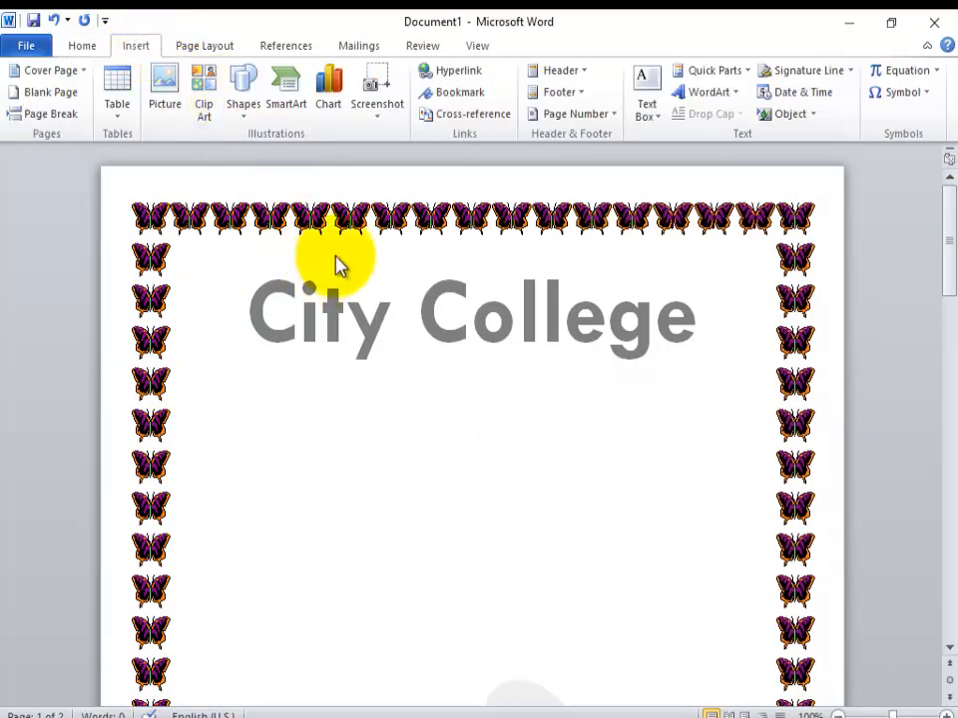
click(578, 93)
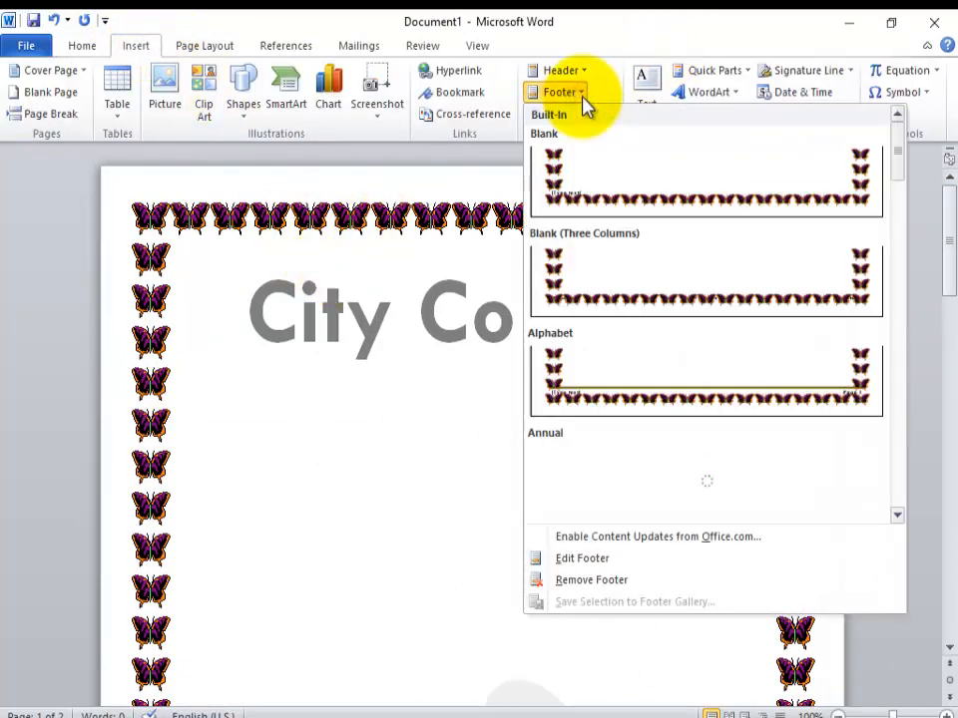
click(697, 391)
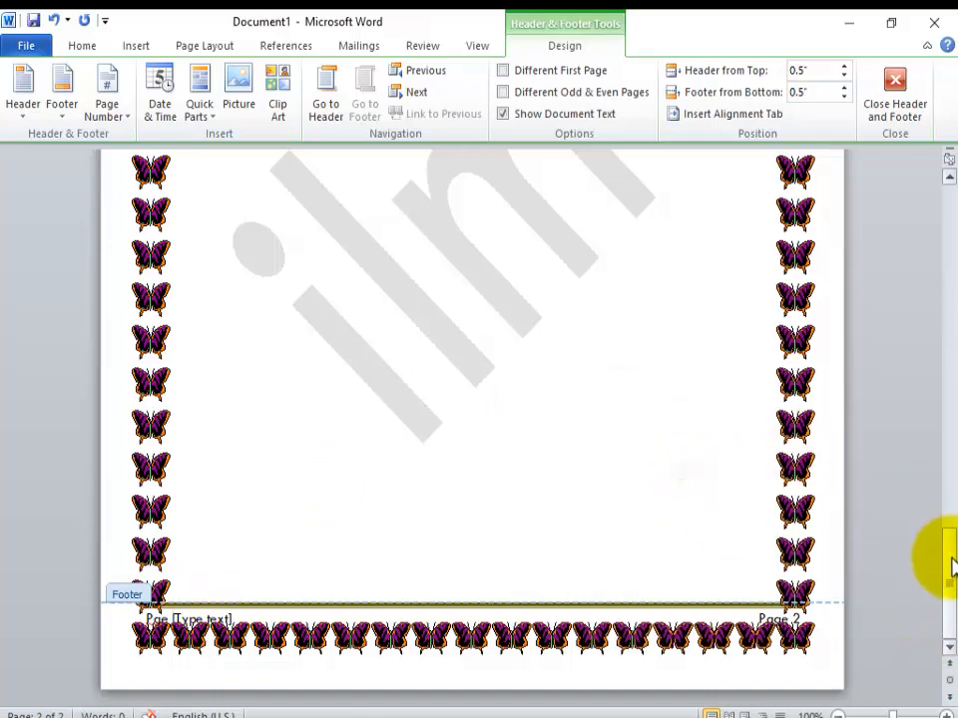
double_click(668, 491)
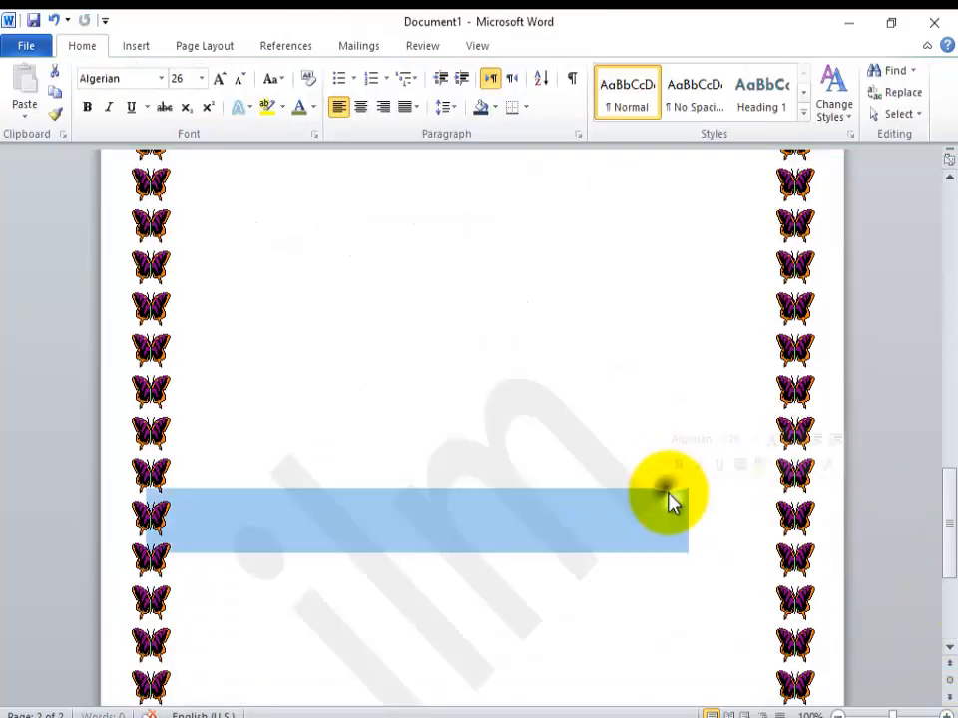
Step: Reopen the footer on page 2 and enlarge the space between its top line and its text
drag(946, 520, 941, 641)
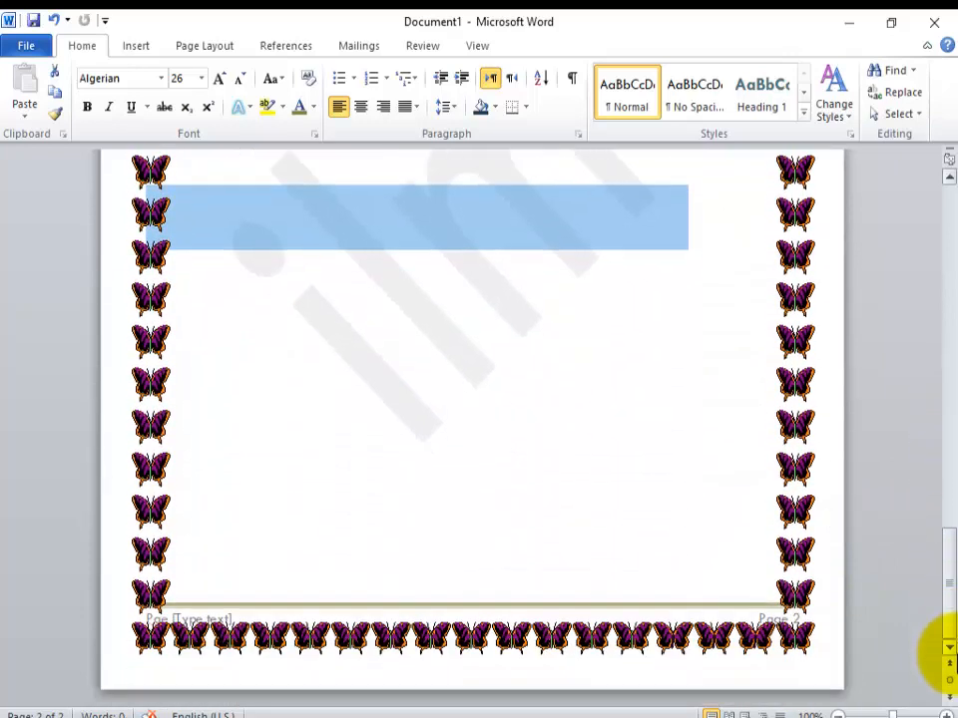
scroll(229, 619, up, 4)
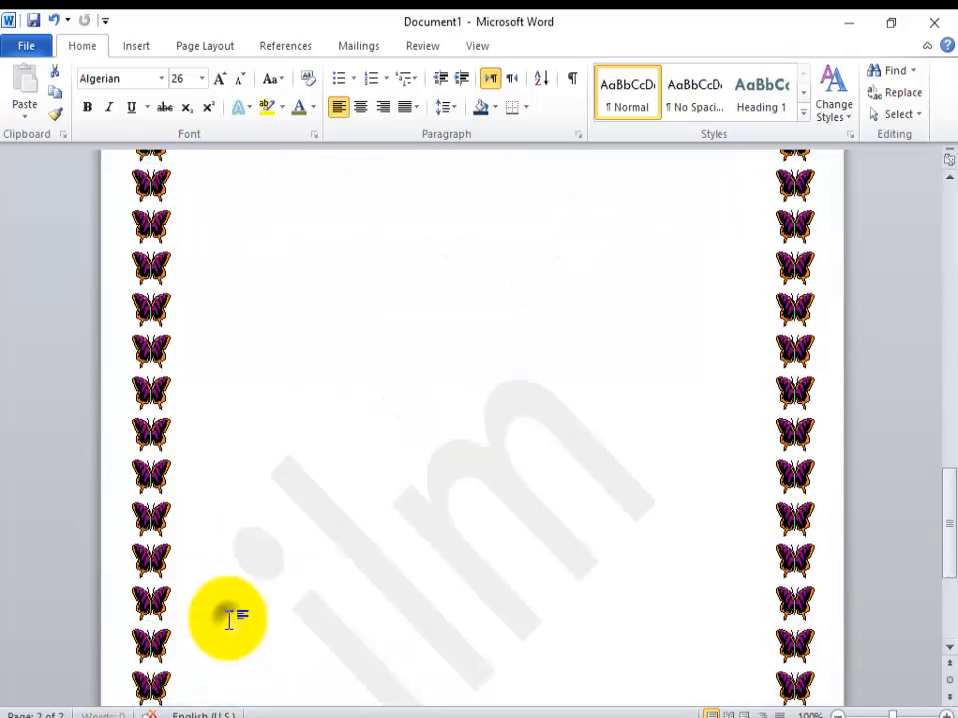
drag(941, 507, 930, 664)
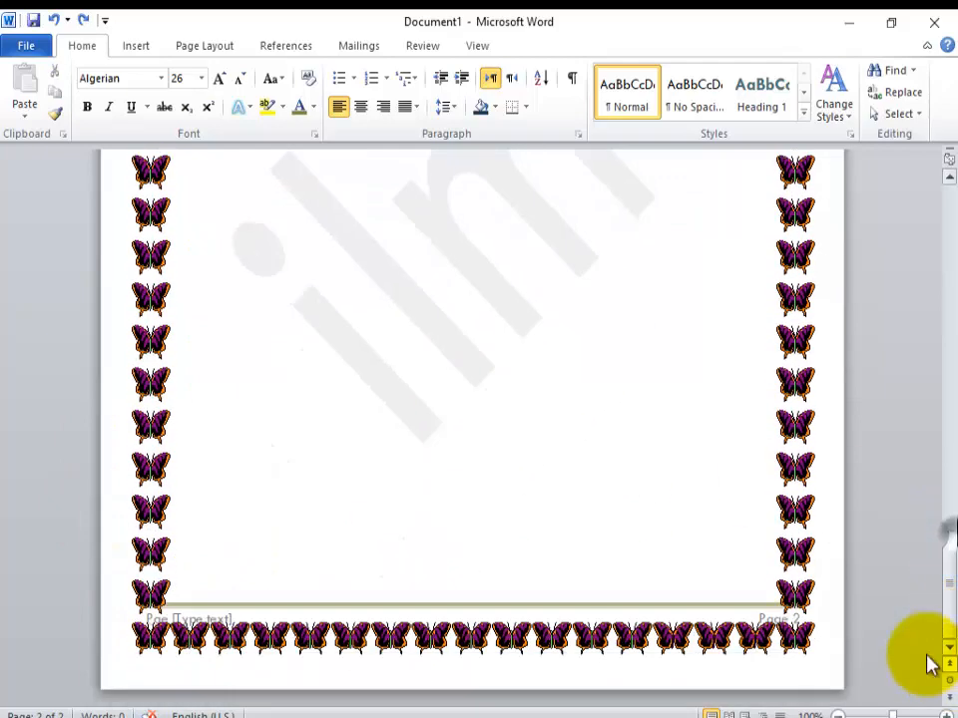
double_click(165, 621)
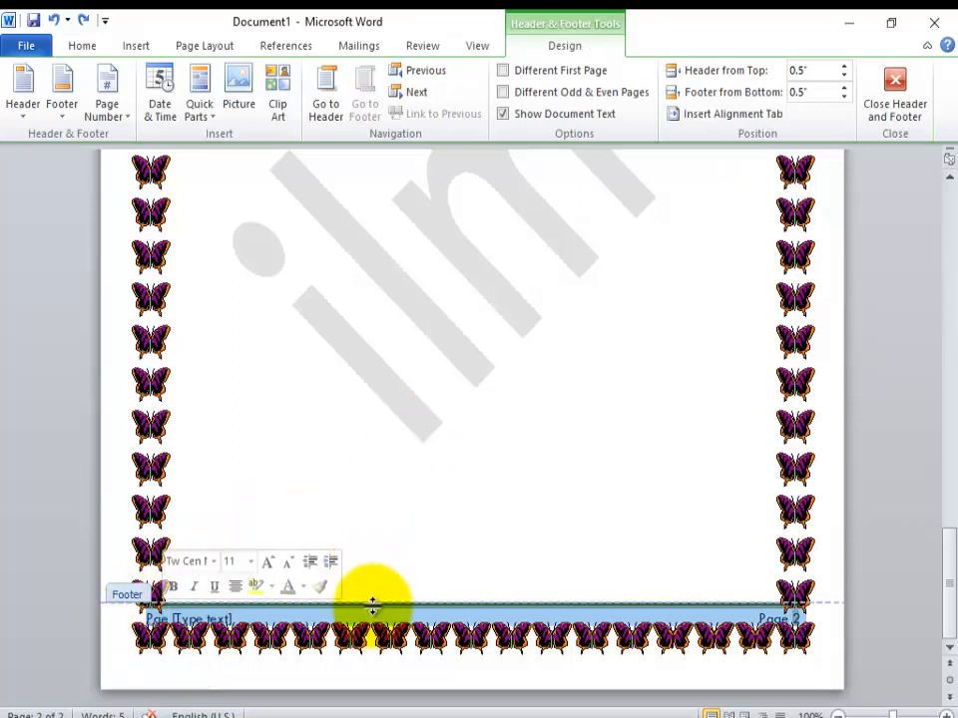
drag(363, 599, 377, 561)
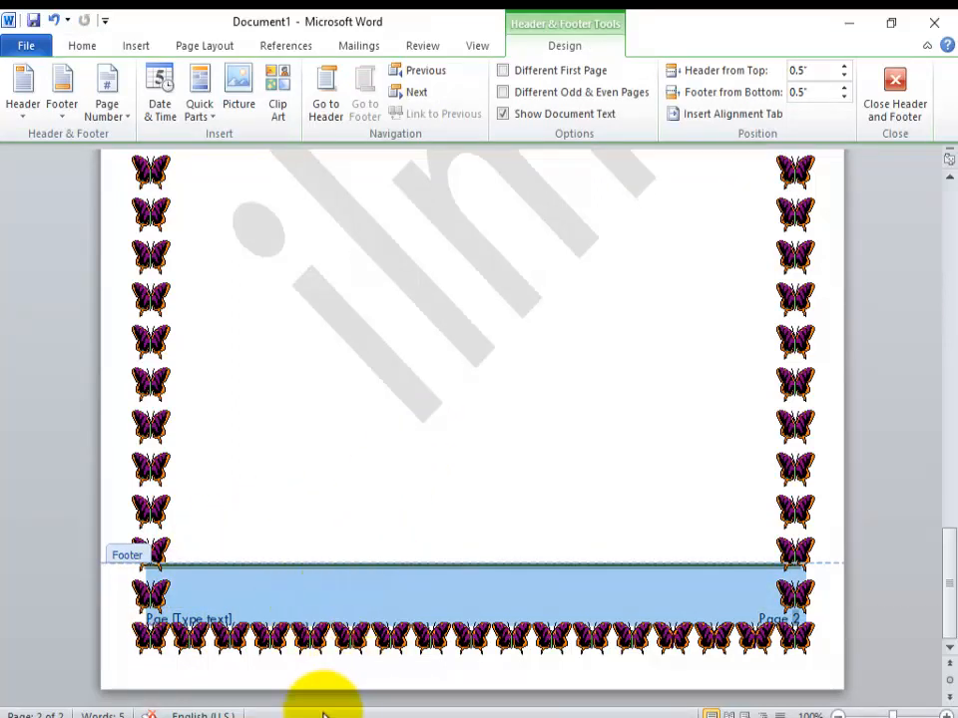
click(325, 674)
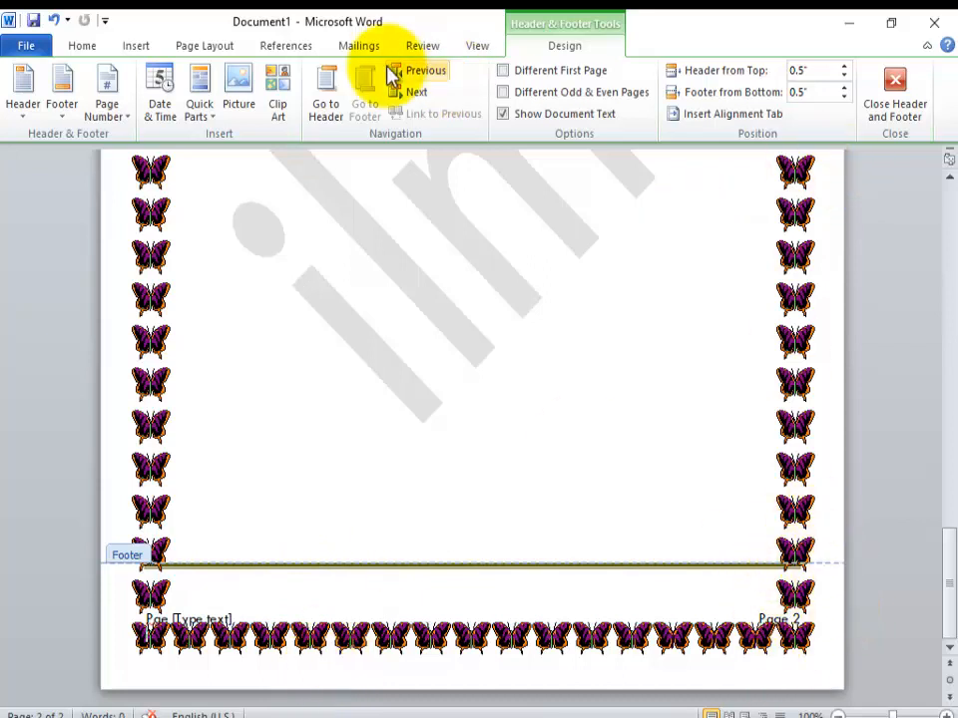
Step: Look through the page number placement options, leave footer editing, and examine the built-in equation gallery
click(81, 46)
click(136, 46)
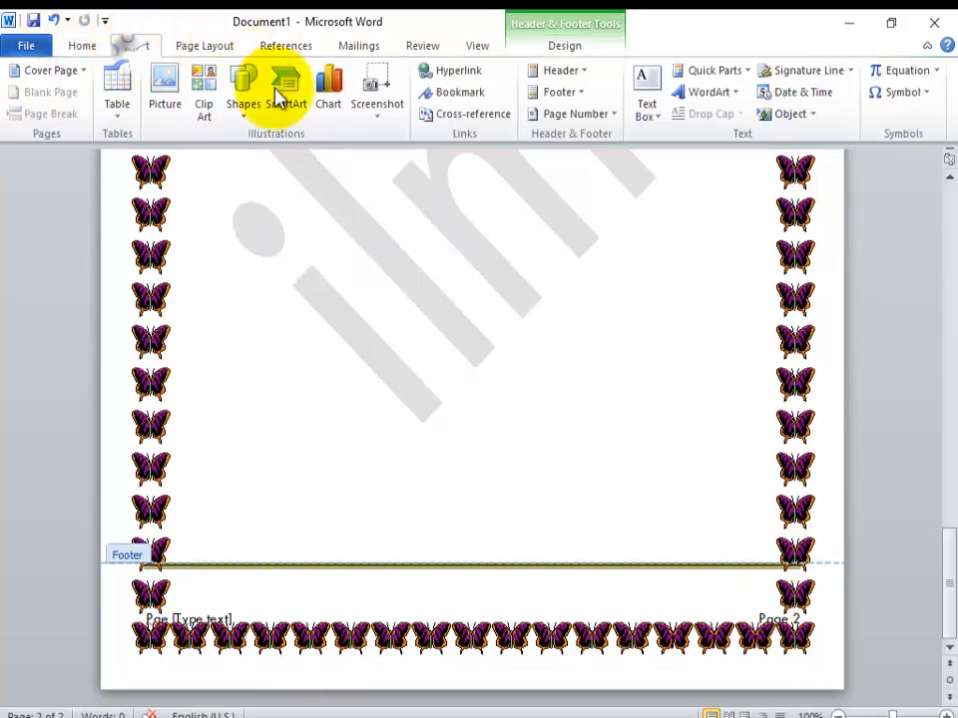
click(604, 118)
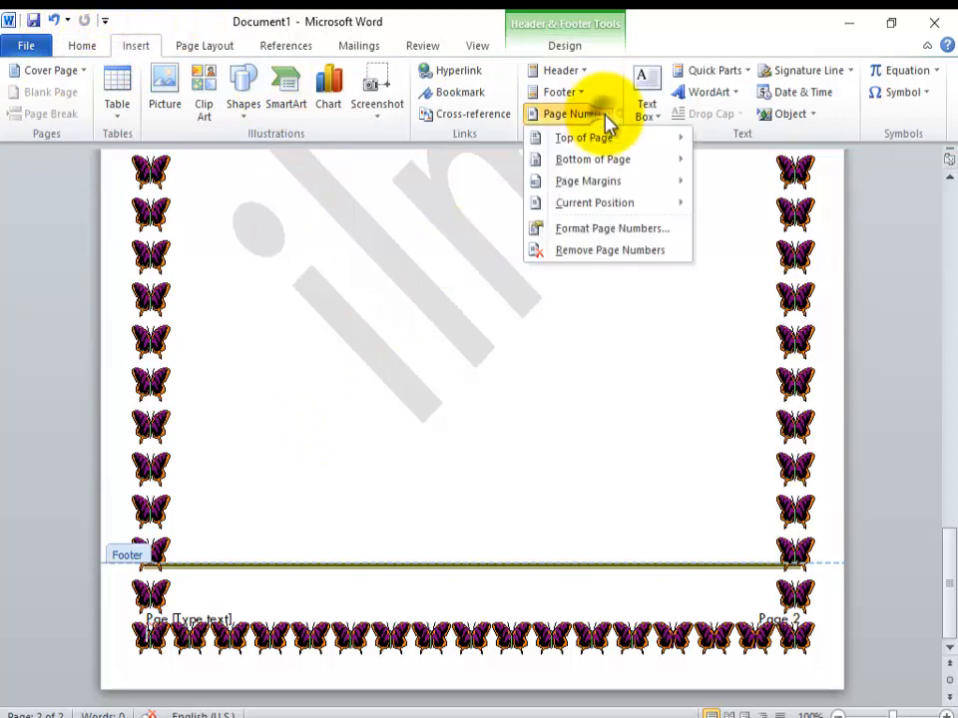
mouse_move(606, 137)
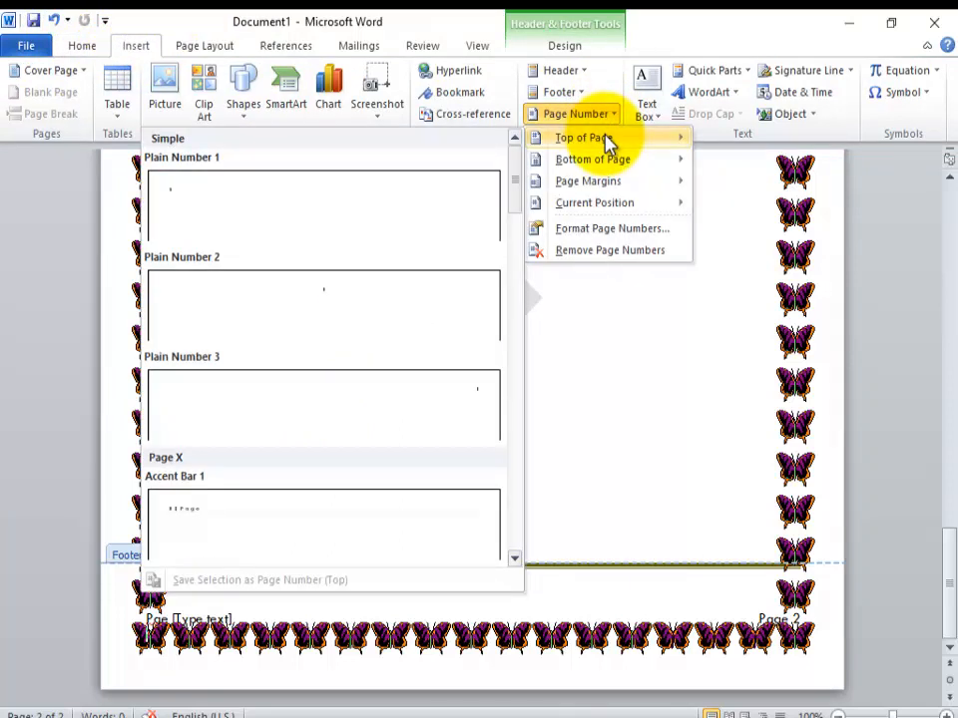
mouse_move(609, 165)
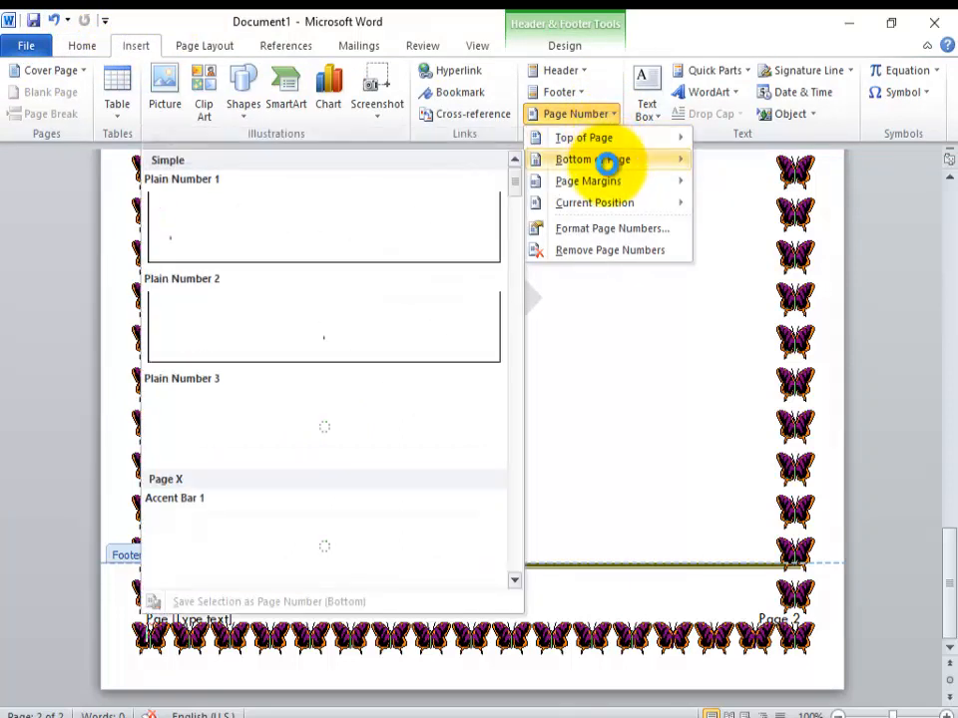
mouse_move(613, 195)
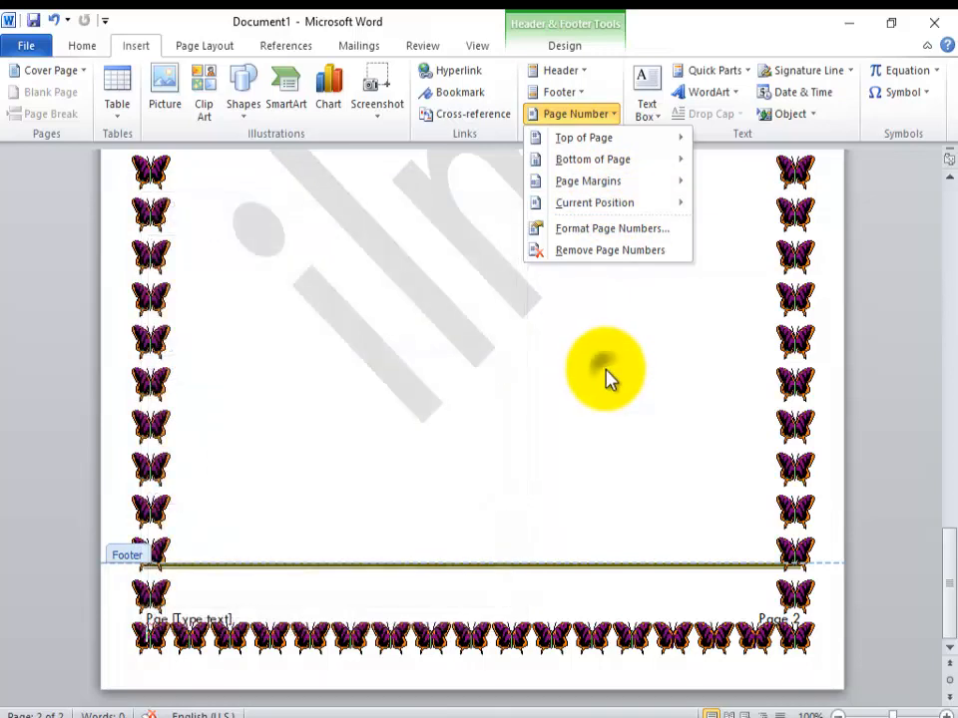
click(610, 379)
double_click(606, 369)
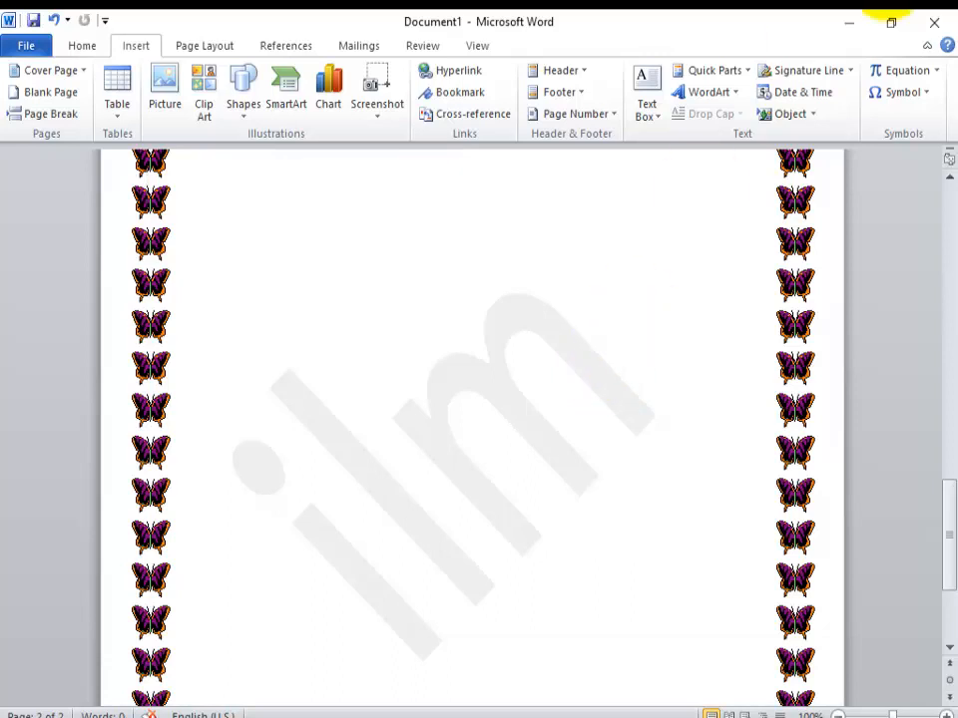
click(938, 71)
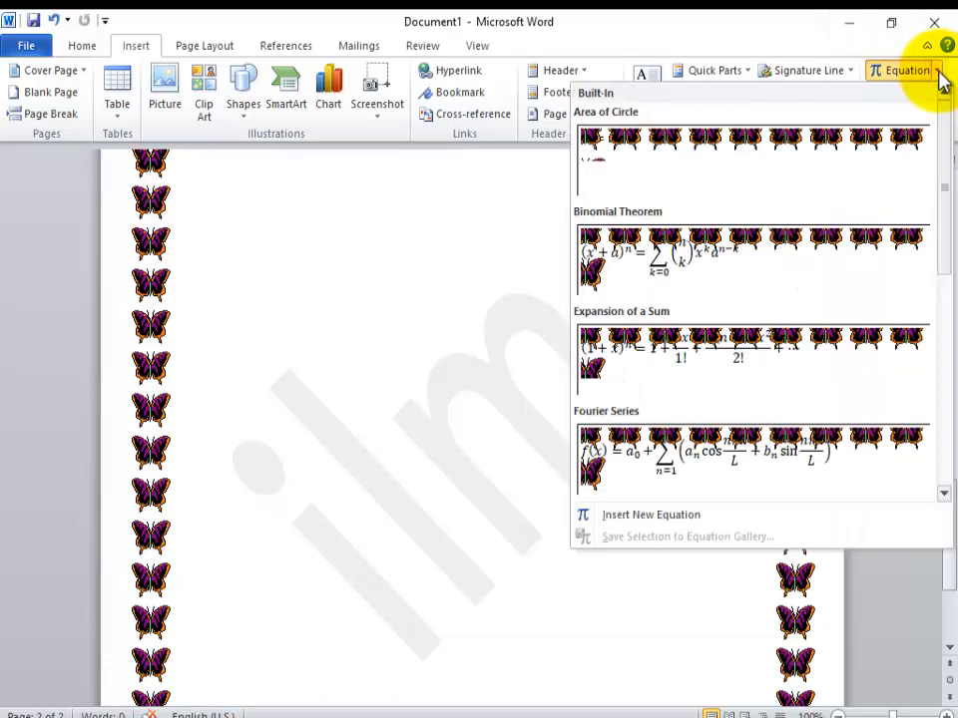
click(454, 329)
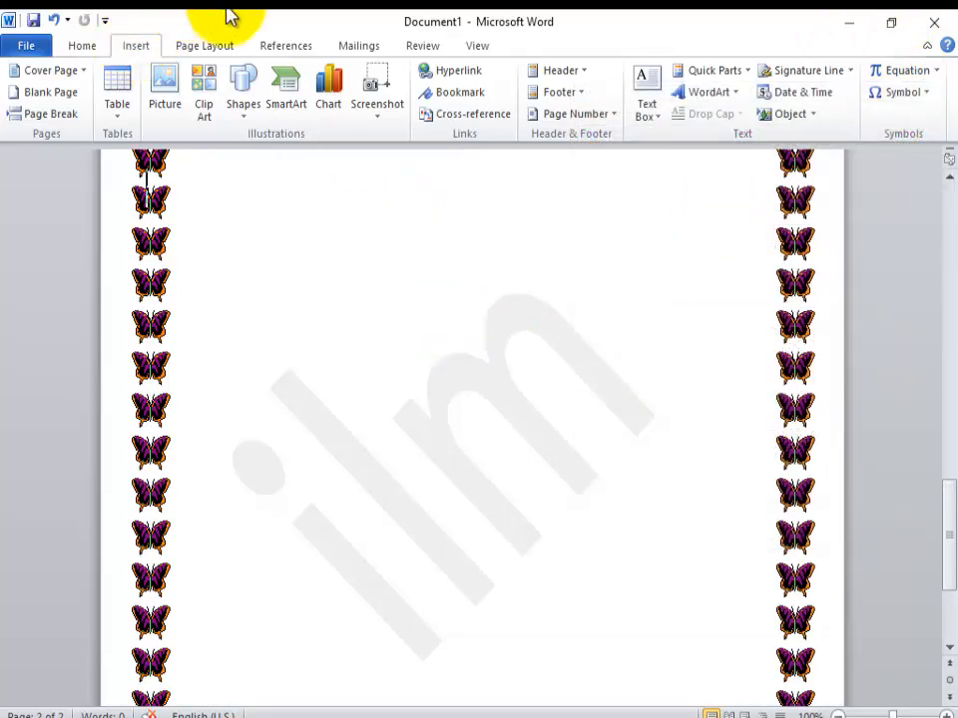
Step: Replace the butterfly art page border with a plain ½ pt box border on the whole document
click(225, 45)
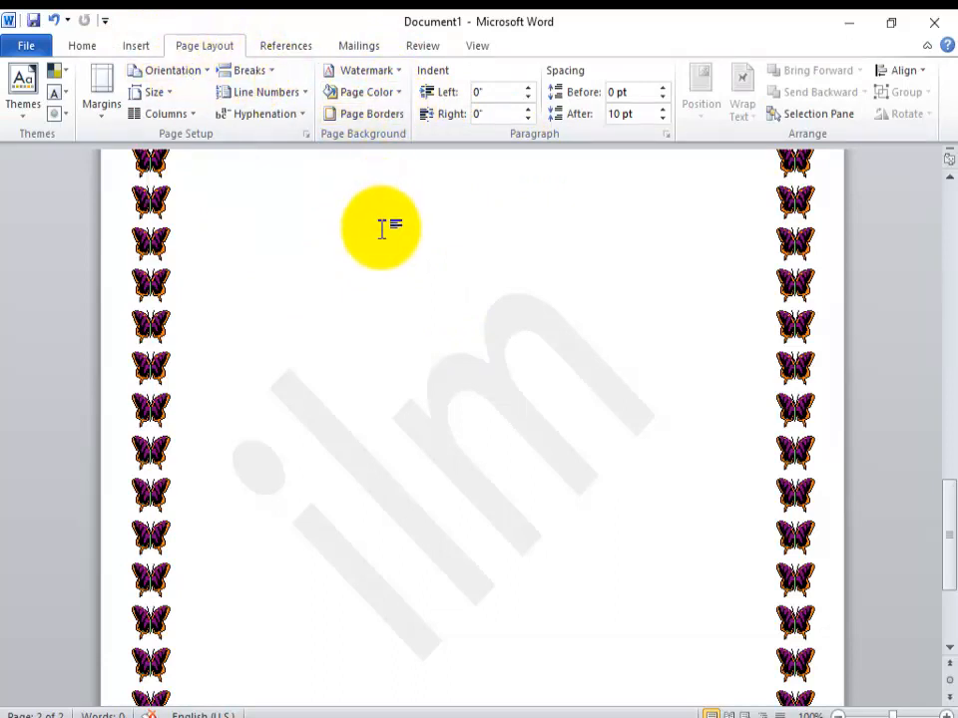
click(392, 113)
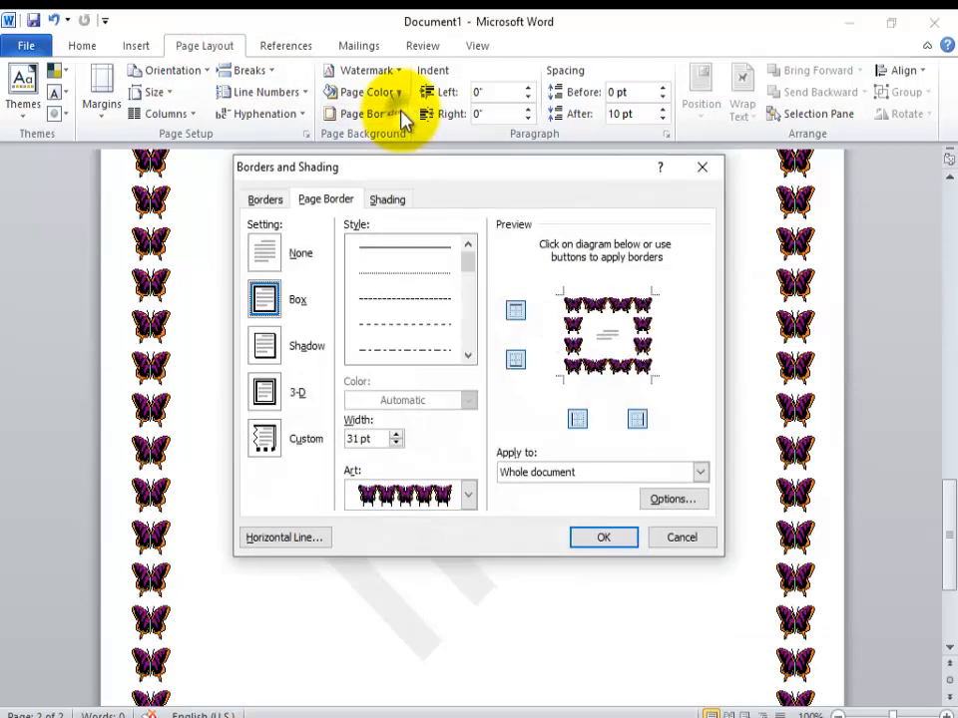
click(467, 495)
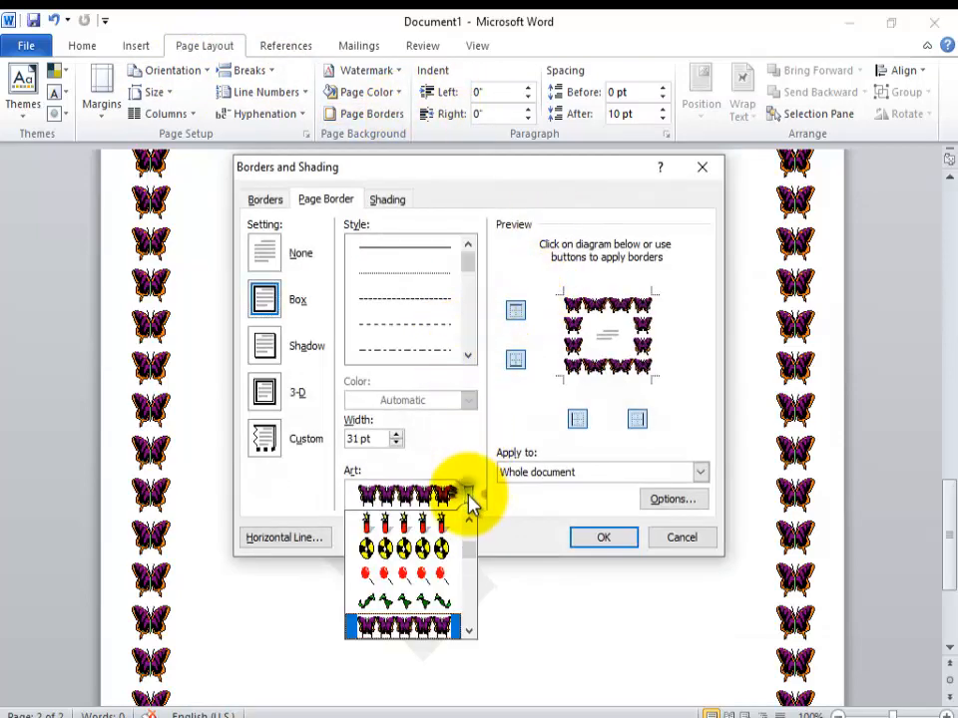
drag(471, 555, 468, 523)
click(402, 513)
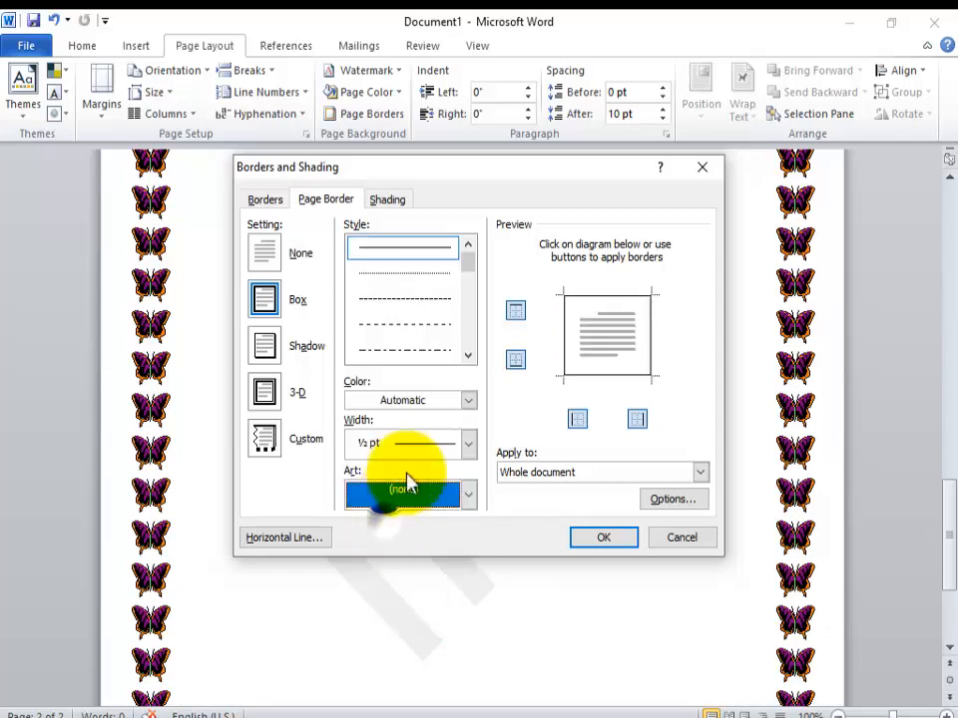
click(602, 539)
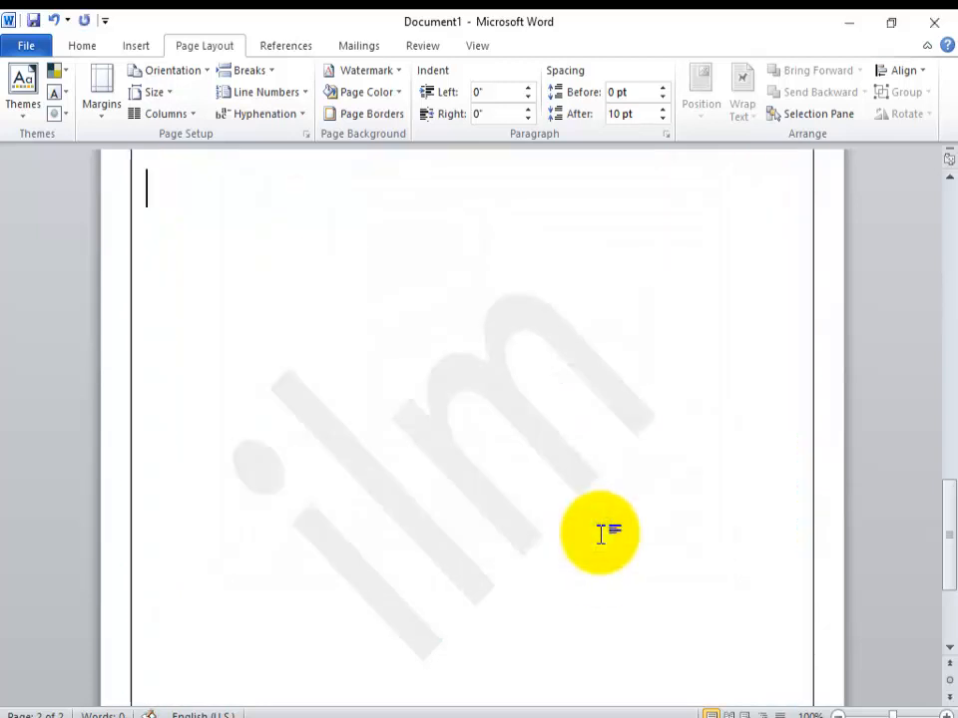
click(949, 648)
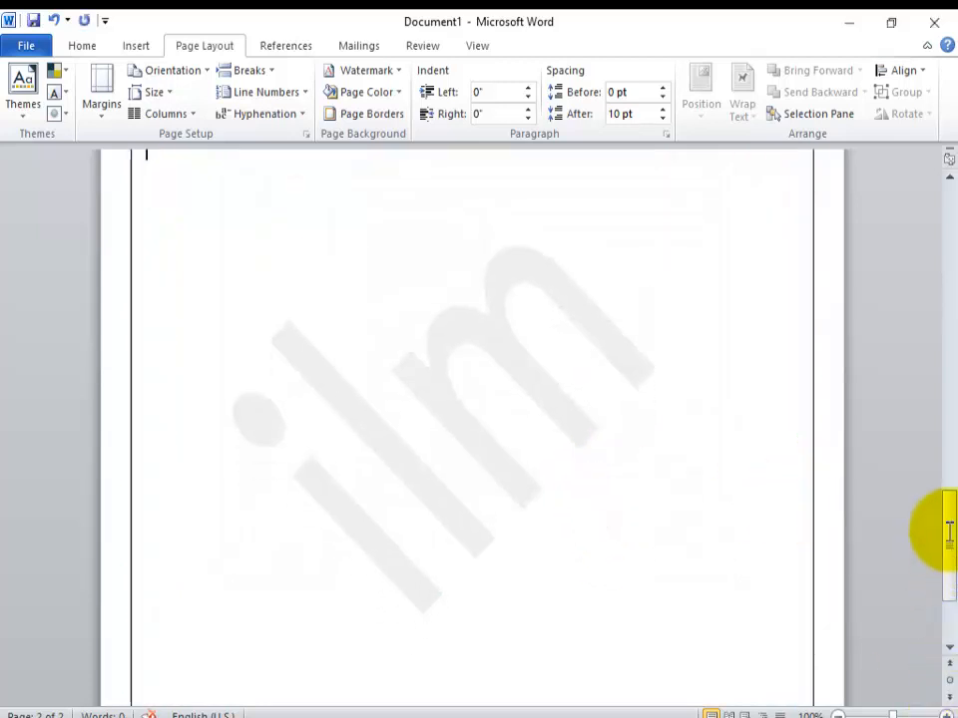
drag(941, 555, 941, 278)
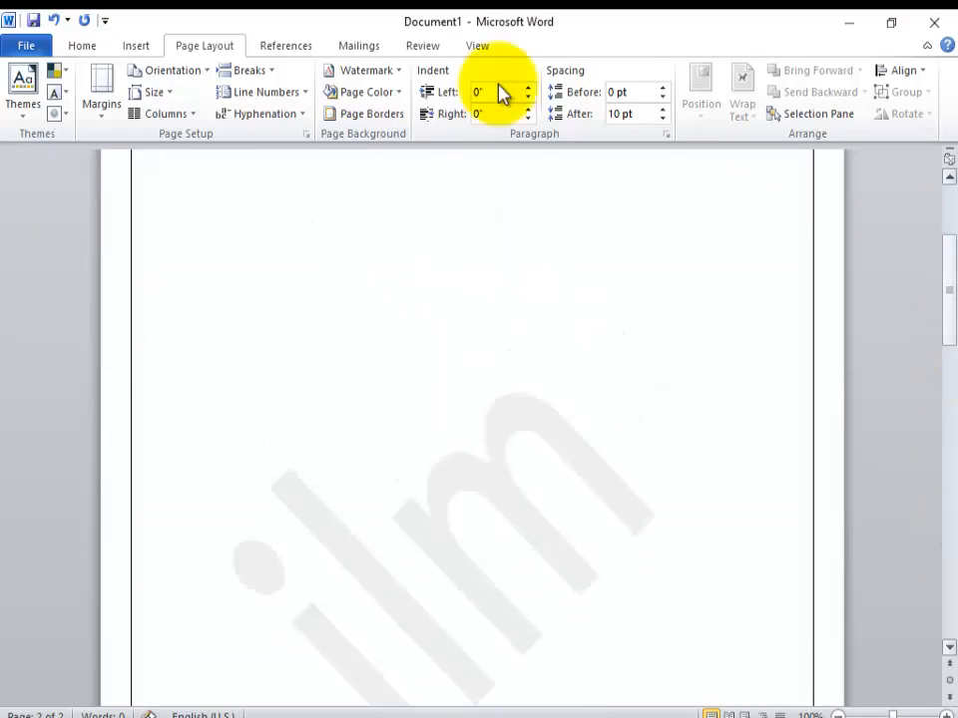
Step: Insert the built-in Binomial Theorem equation and delete it from the page
click(146, 48)
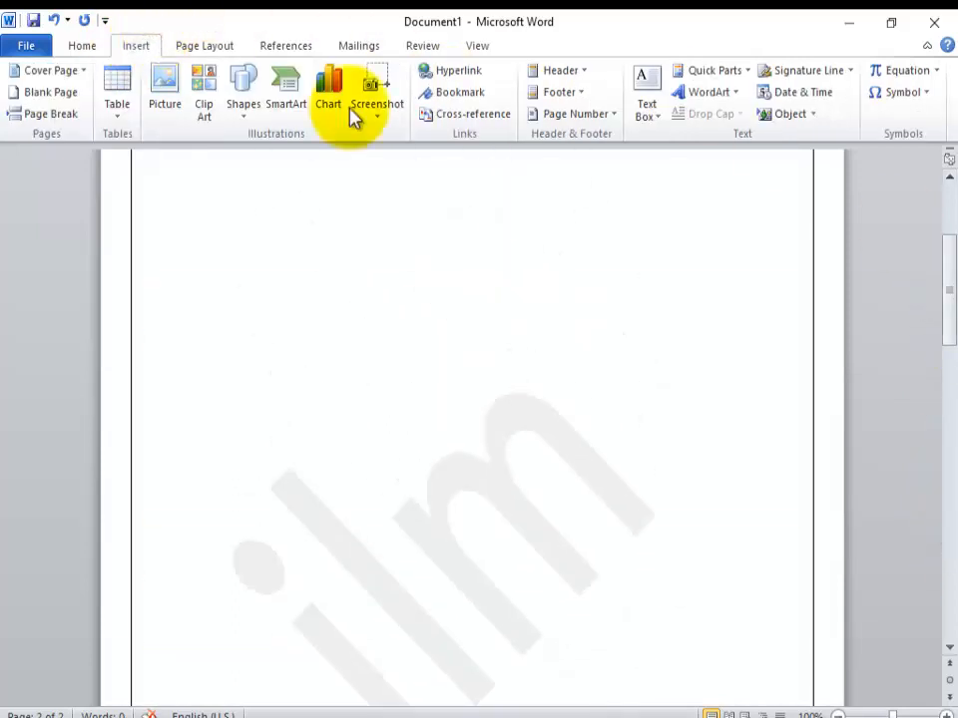
click(936, 72)
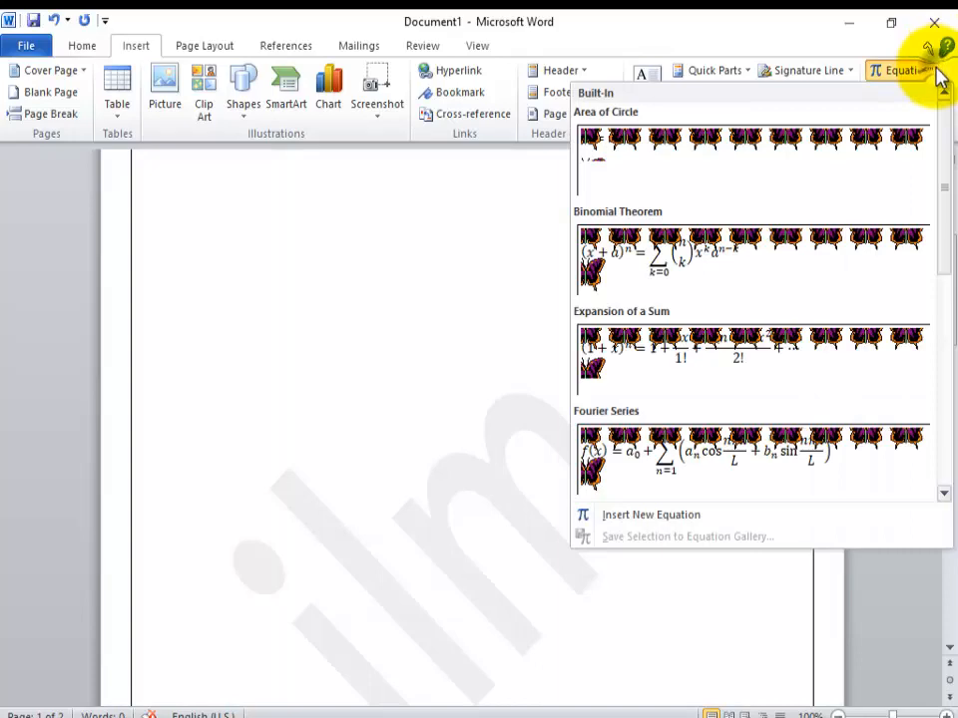
click(710, 267)
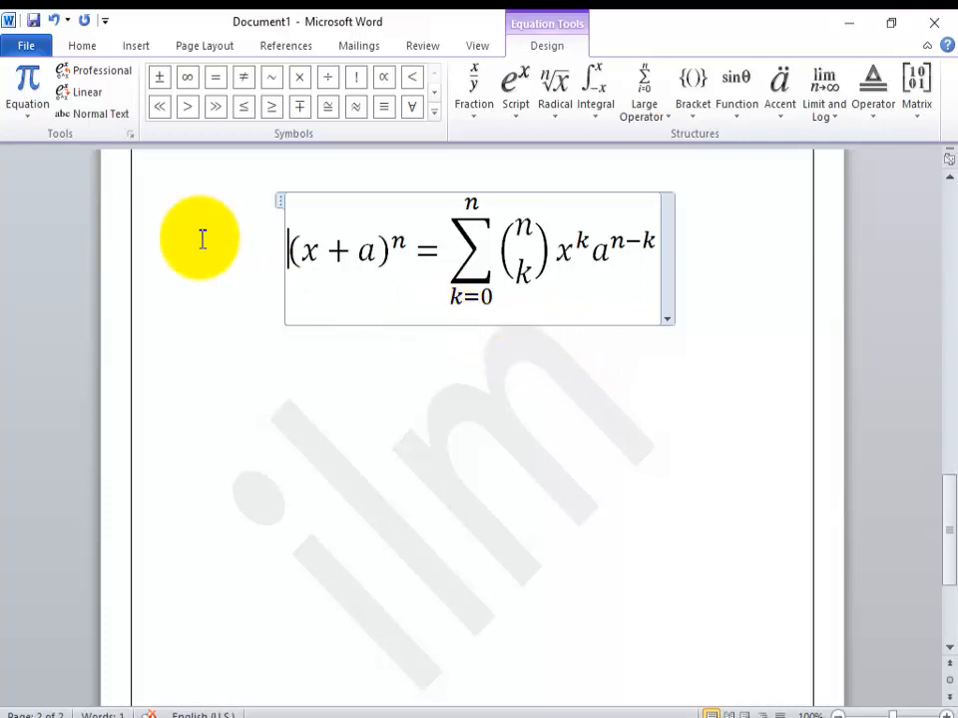
click(280, 204)
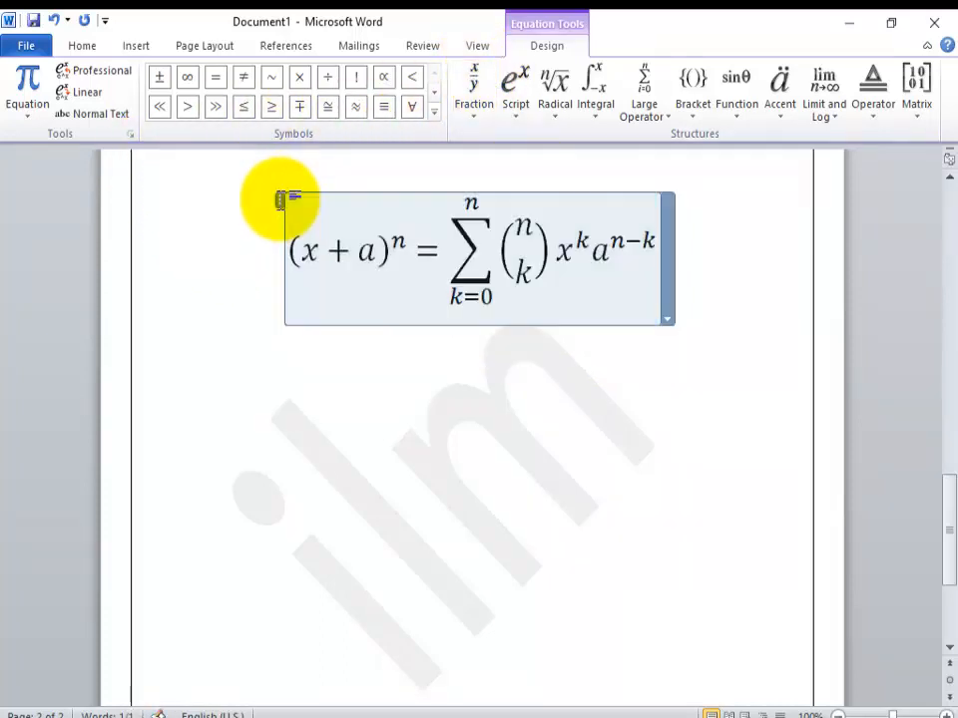
key(Delete)
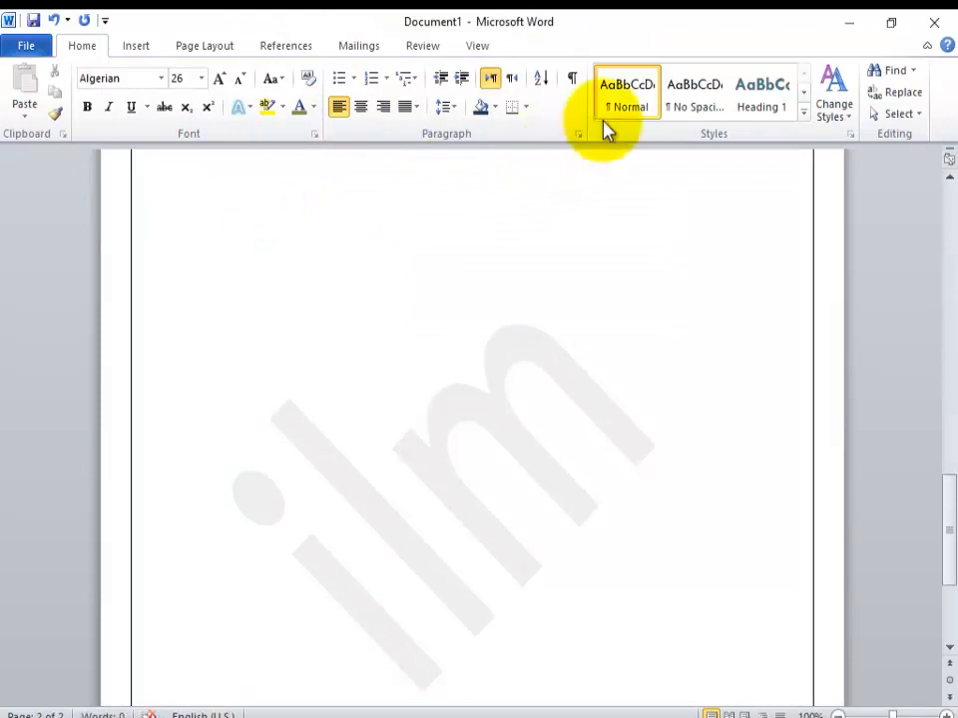
Step: Insert a smiley symbol on page 2 and replace it with the Wingdings mailbox symbol, character code 47
click(142, 52)
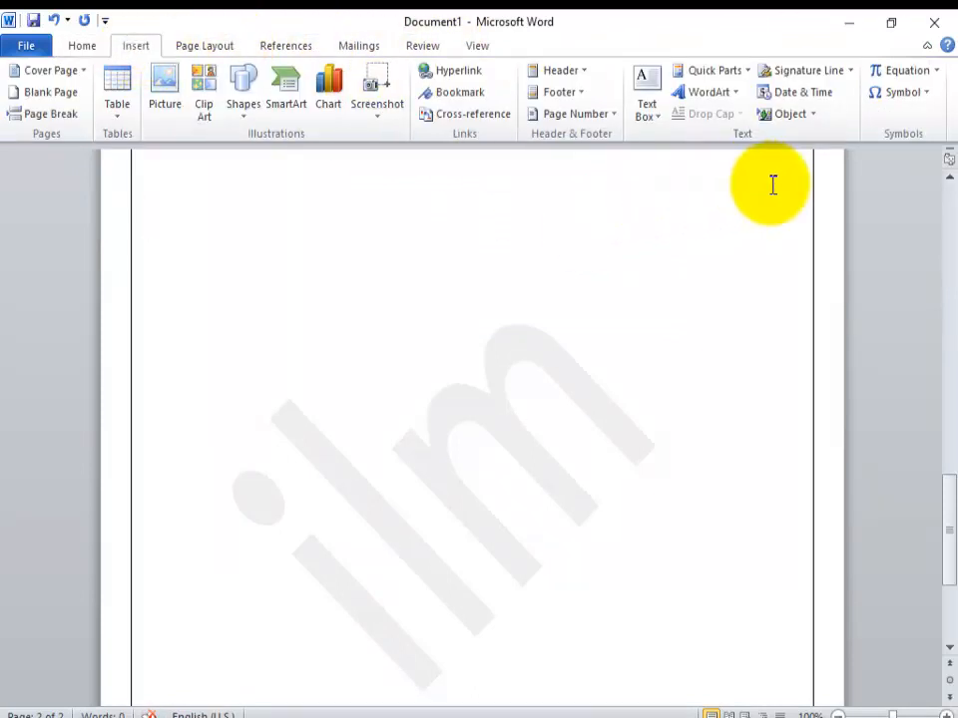
click(927, 94)
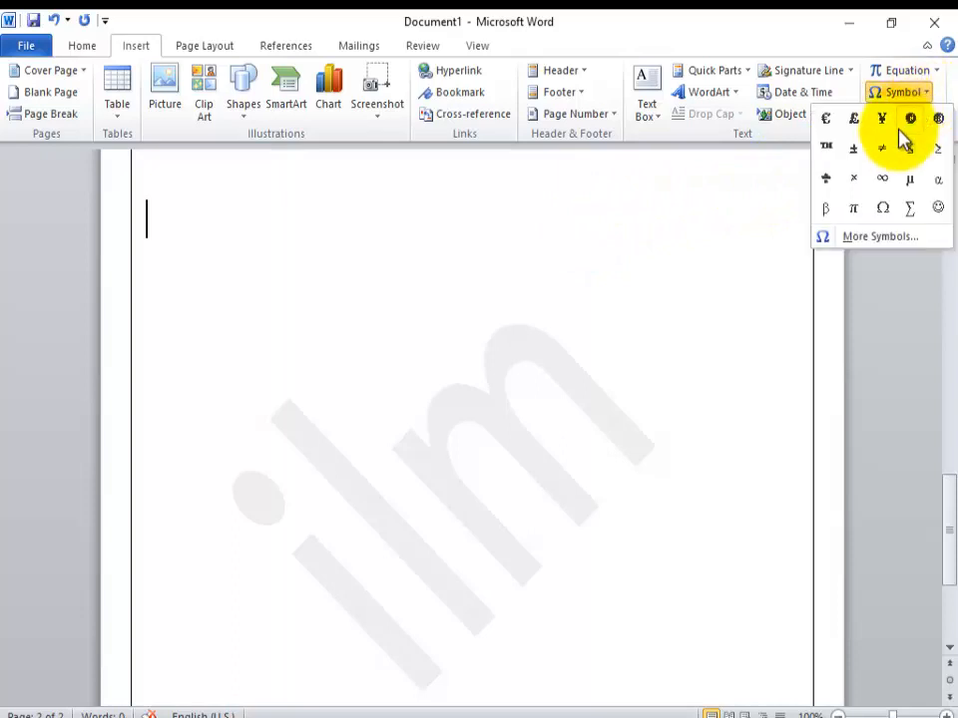
click(926, 209)
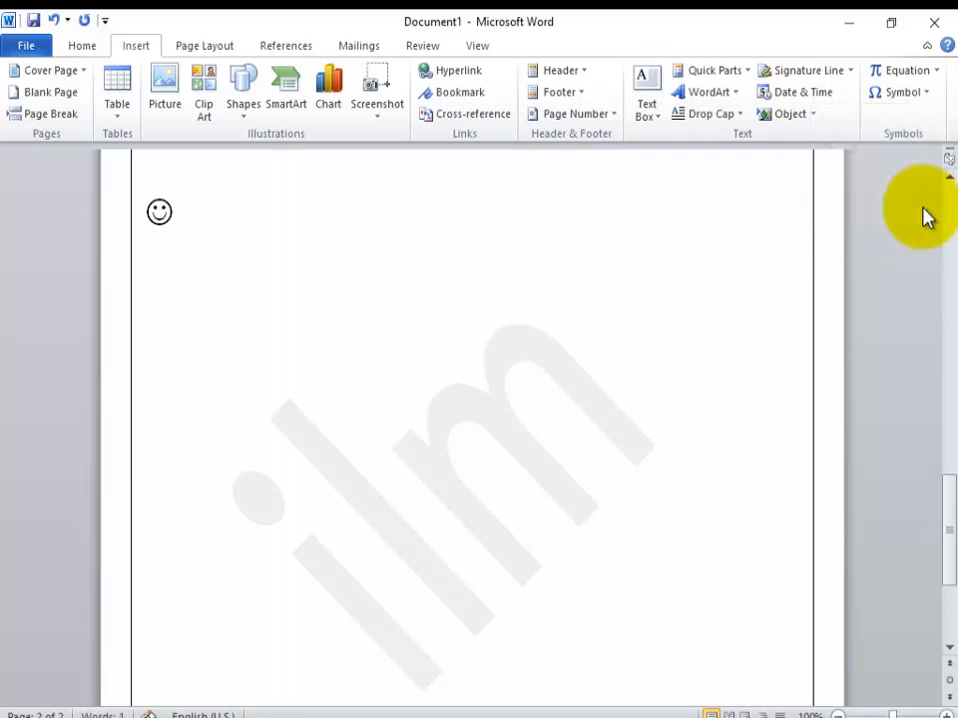
double_click(160, 214)
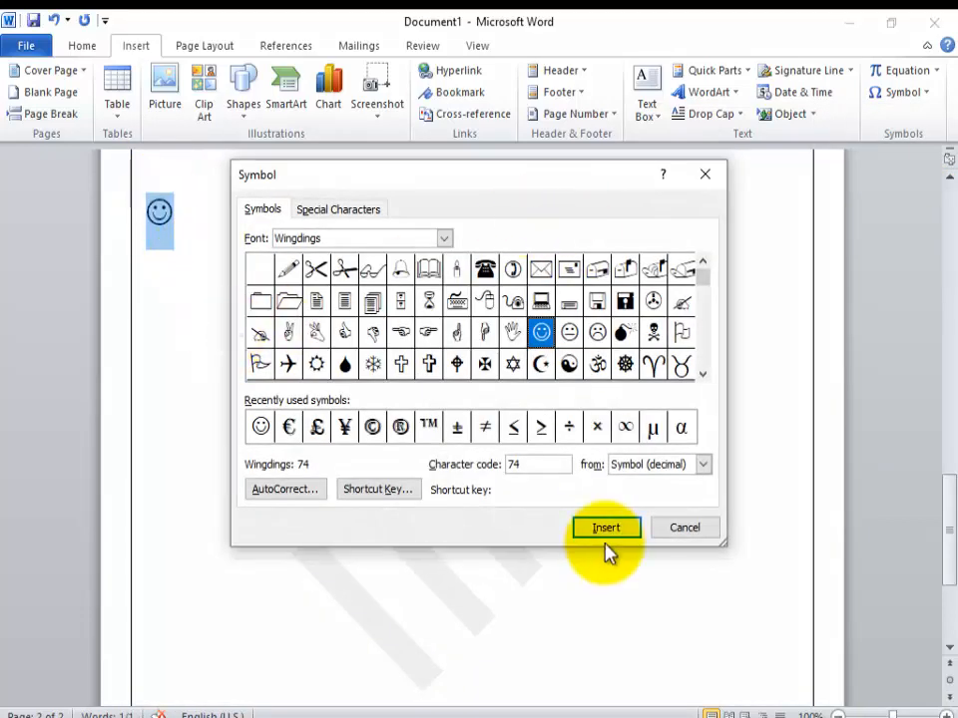
click(683, 269)
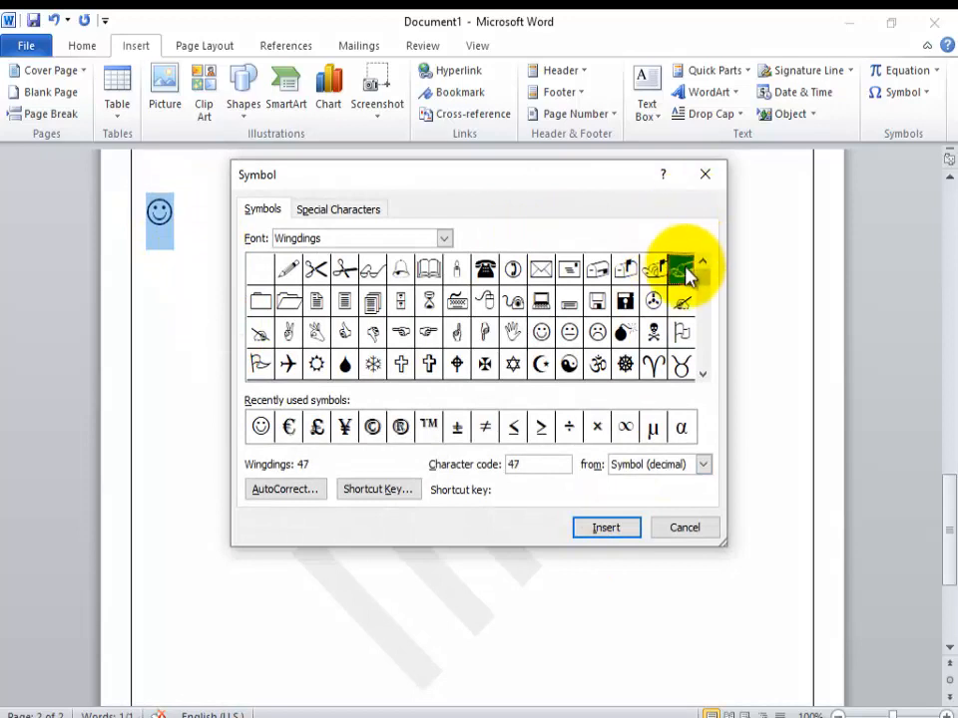
click(606, 528)
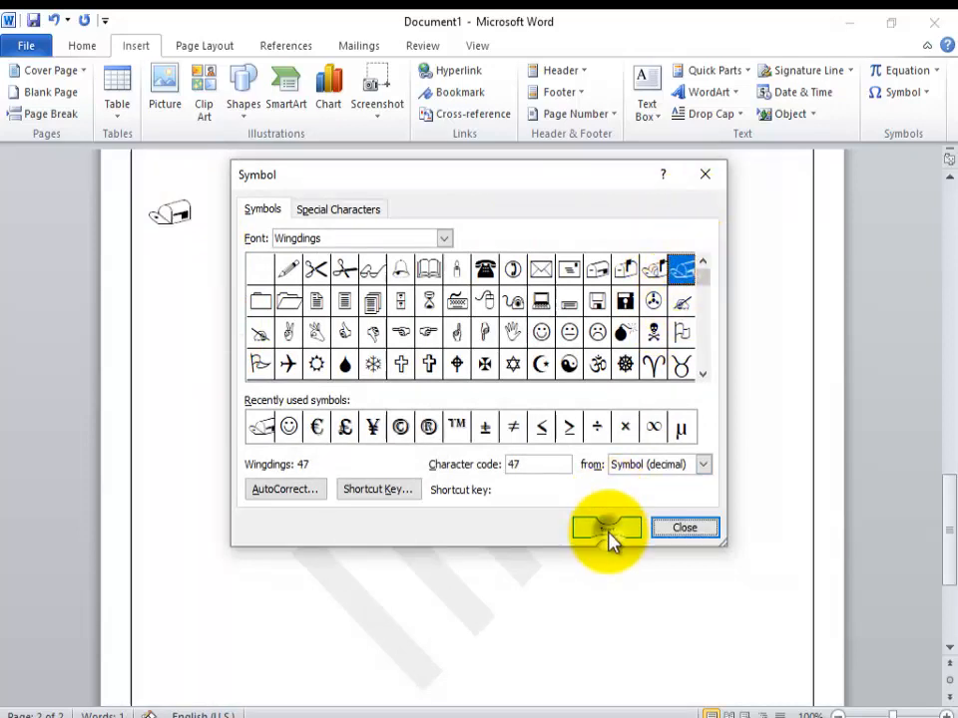
click(701, 176)
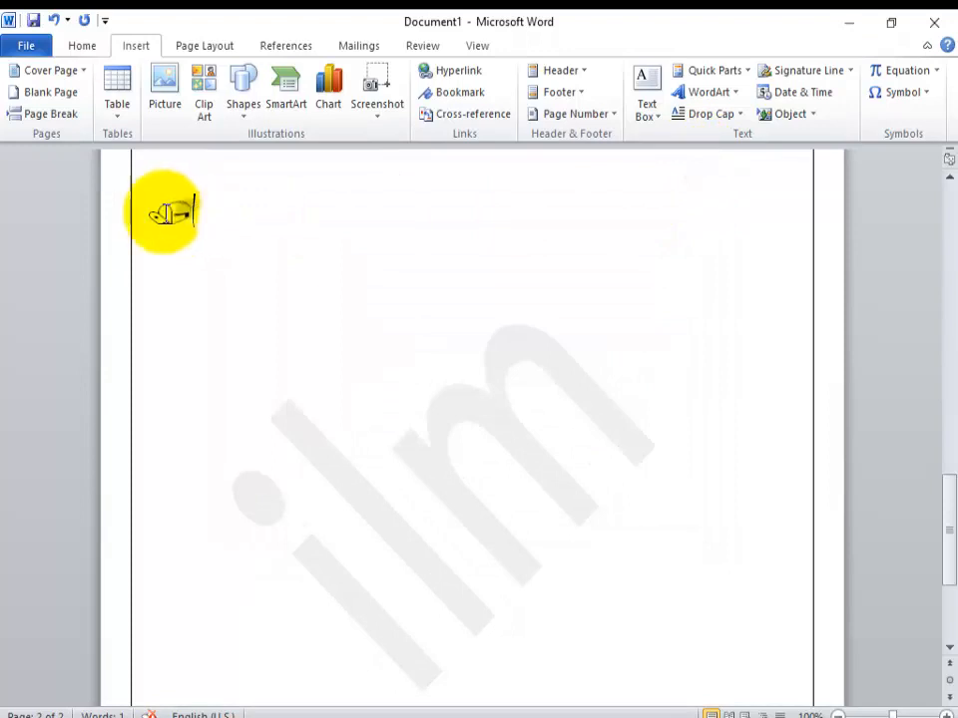
Step: Center the mailbox symbol and set its font size to 72
double_click(172, 212)
click(84, 45)
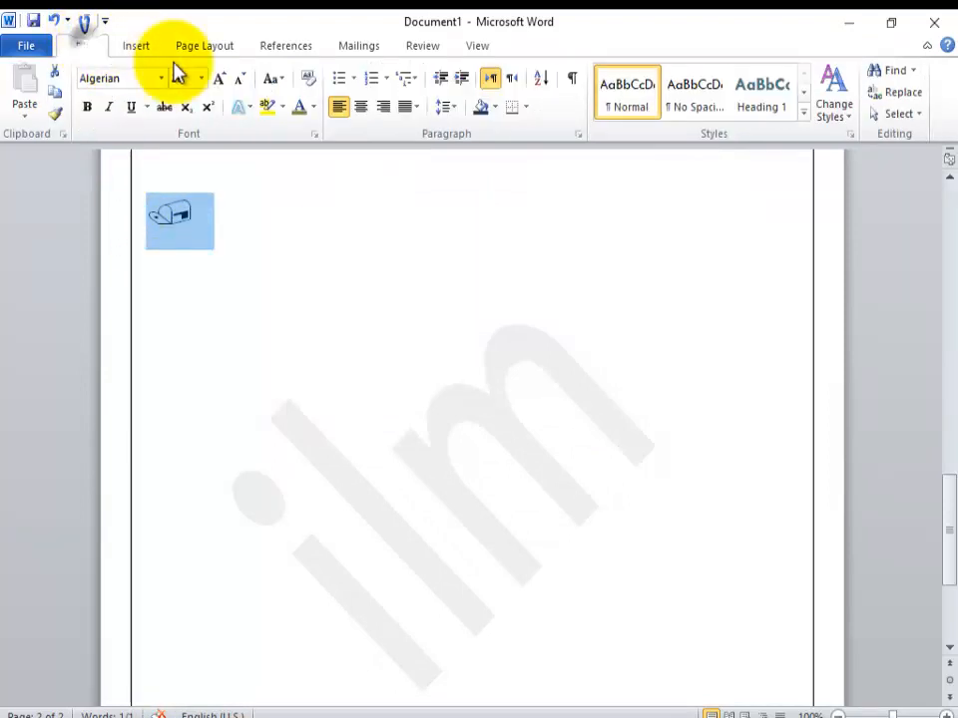
click(360, 107)
click(200, 78)
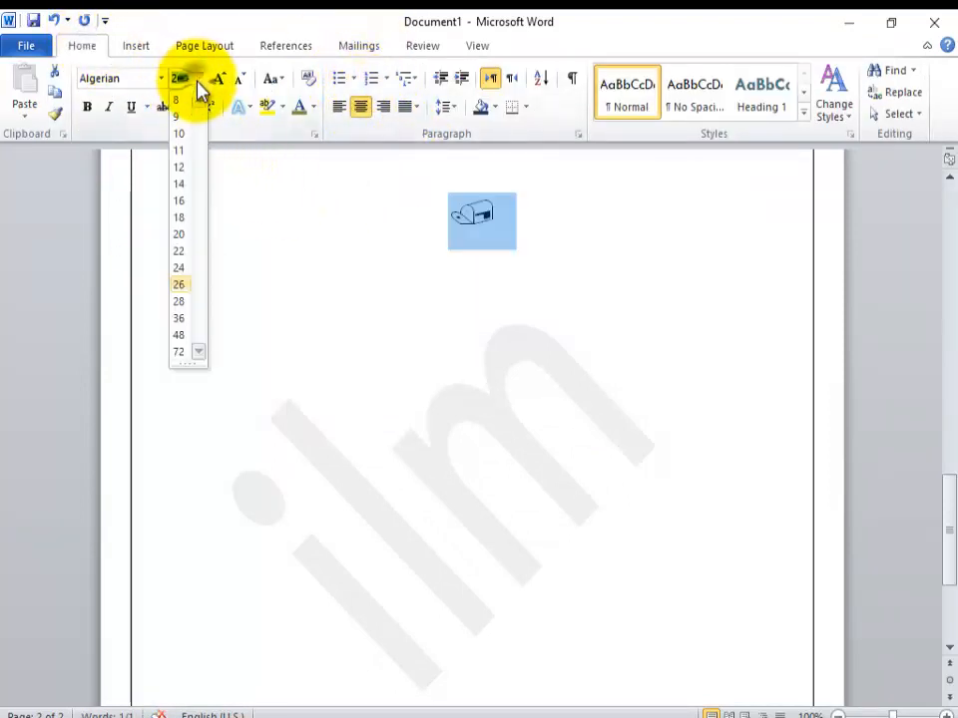
click(184, 349)
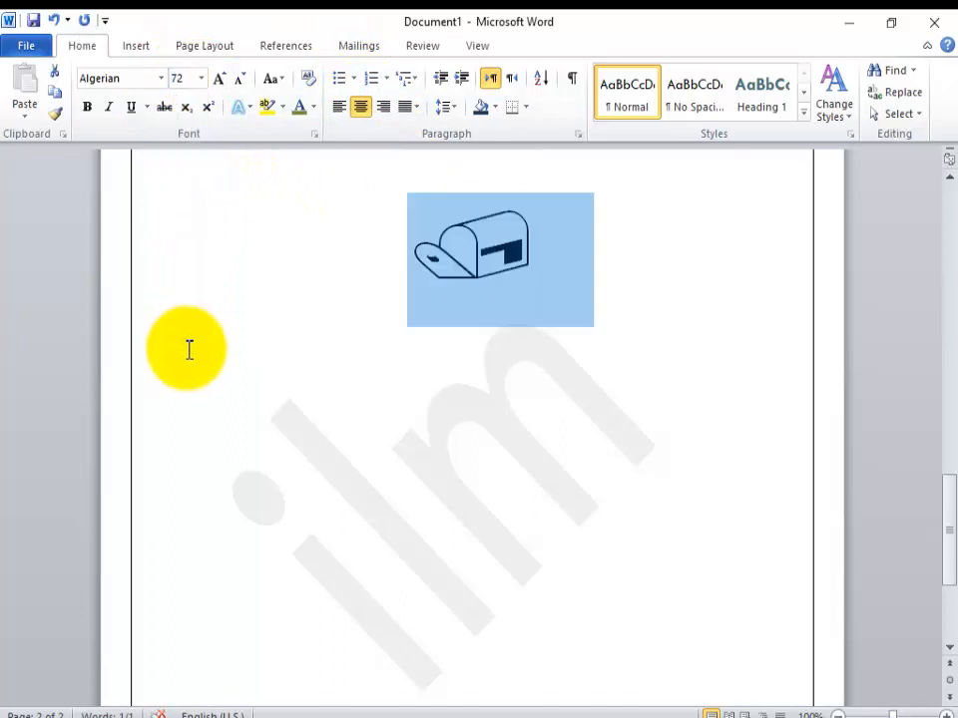
click(311, 397)
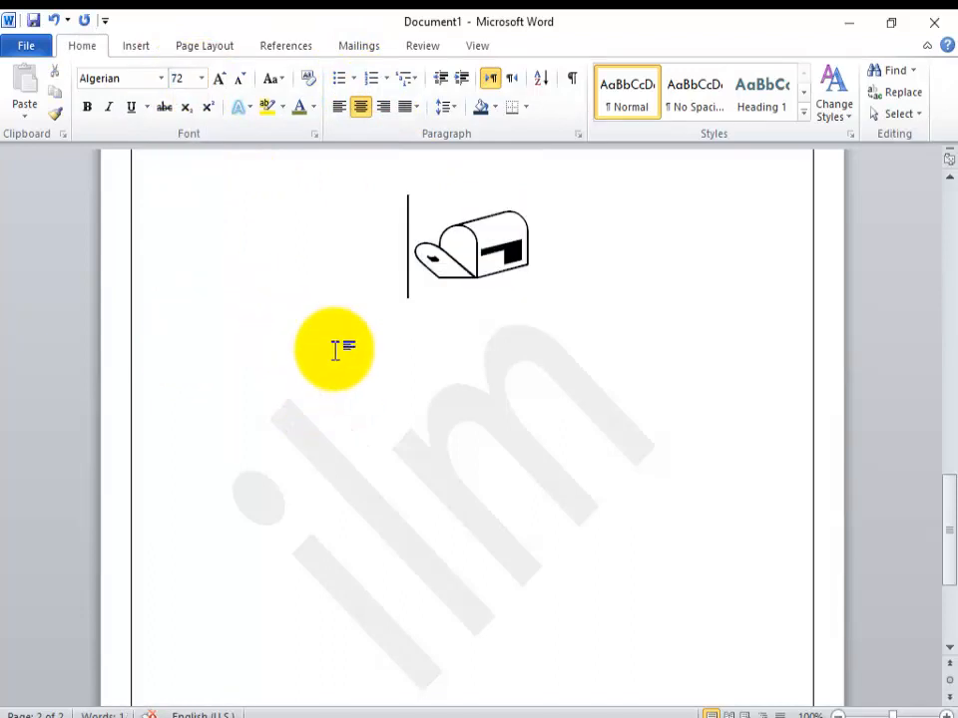
Step: Close the document without saving its changes
click(142, 49)
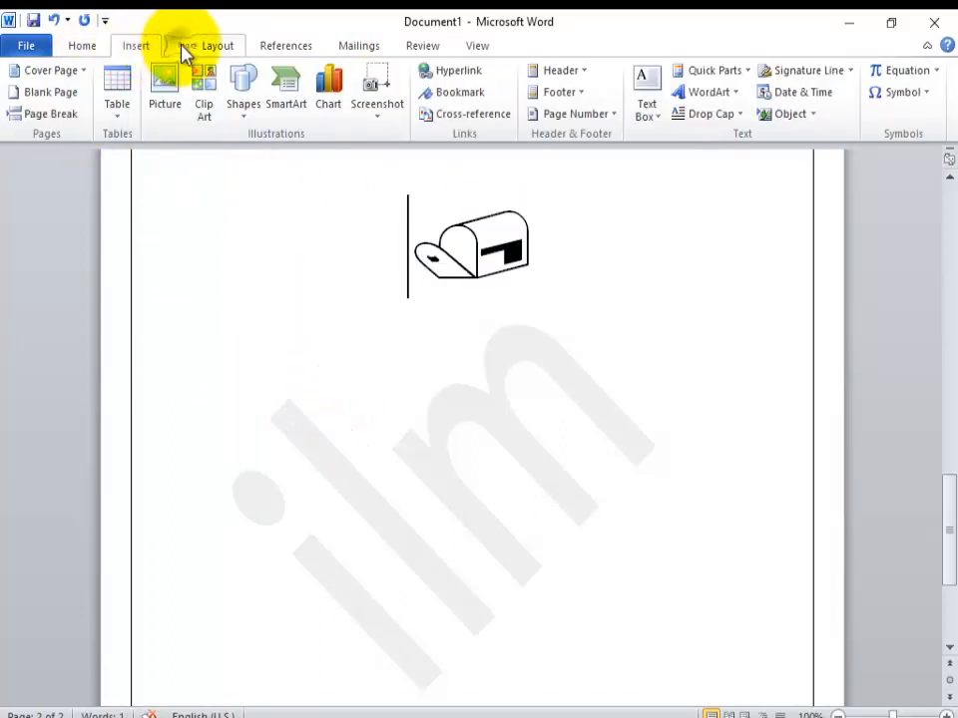
click(185, 52)
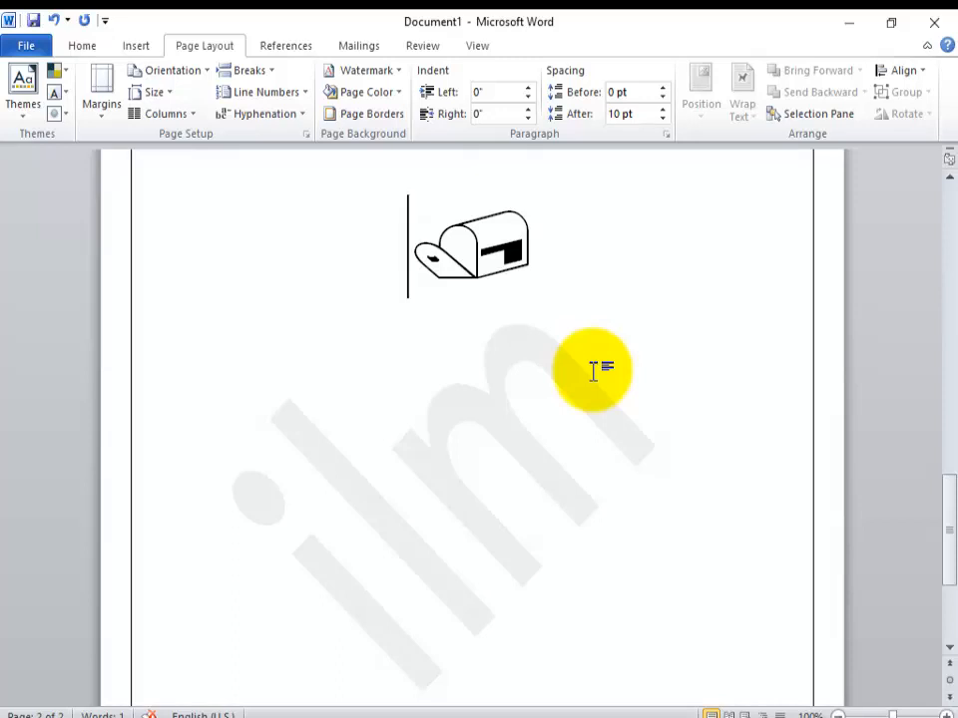
click(925, 28)
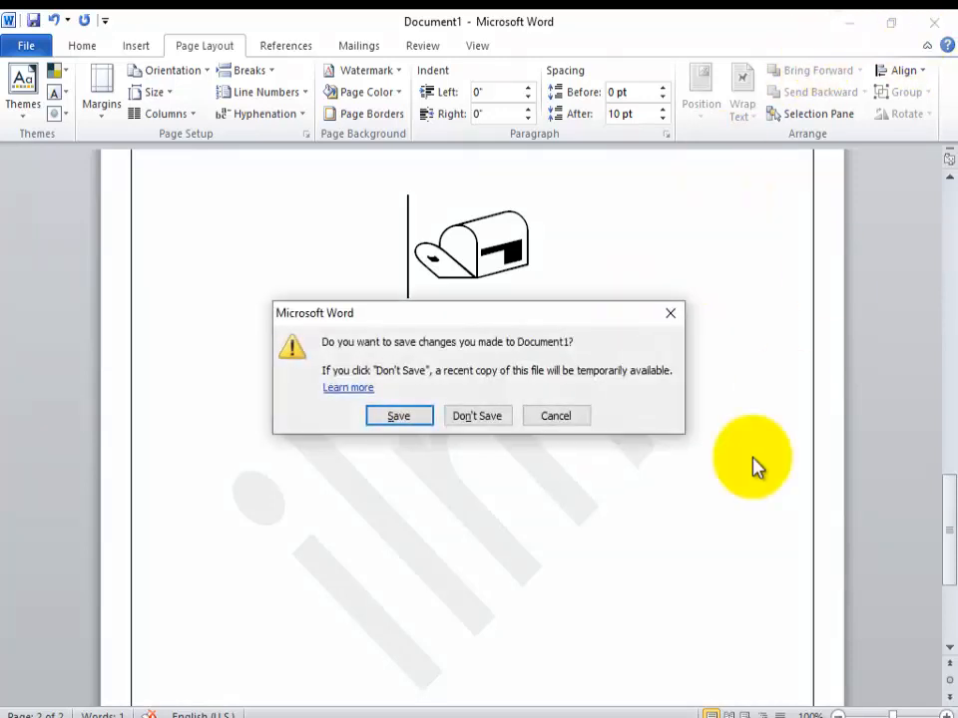
click(471, 416)
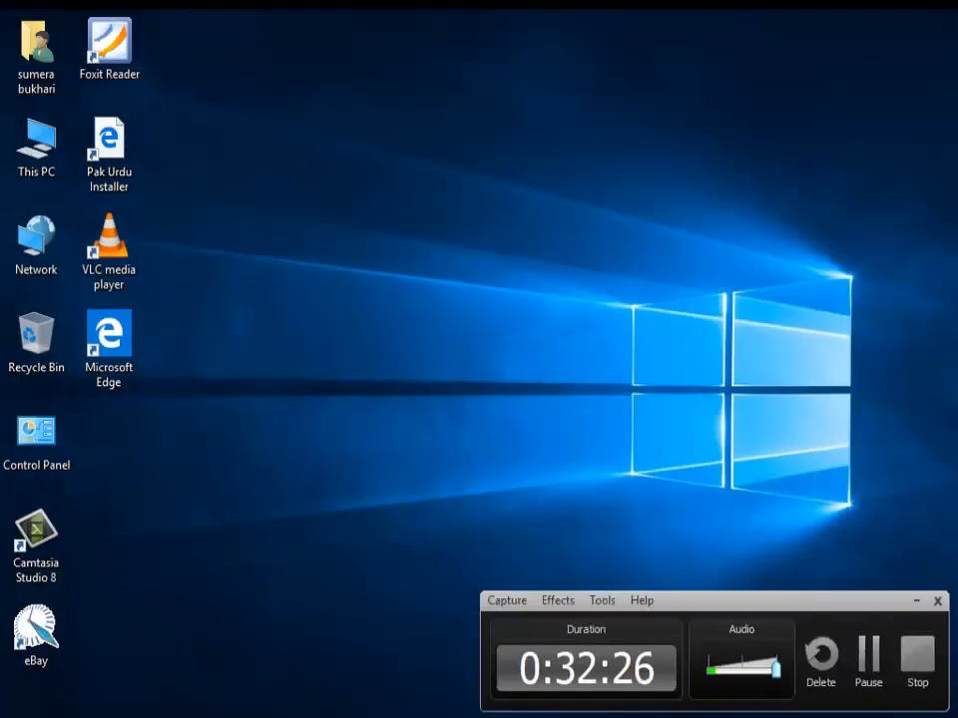